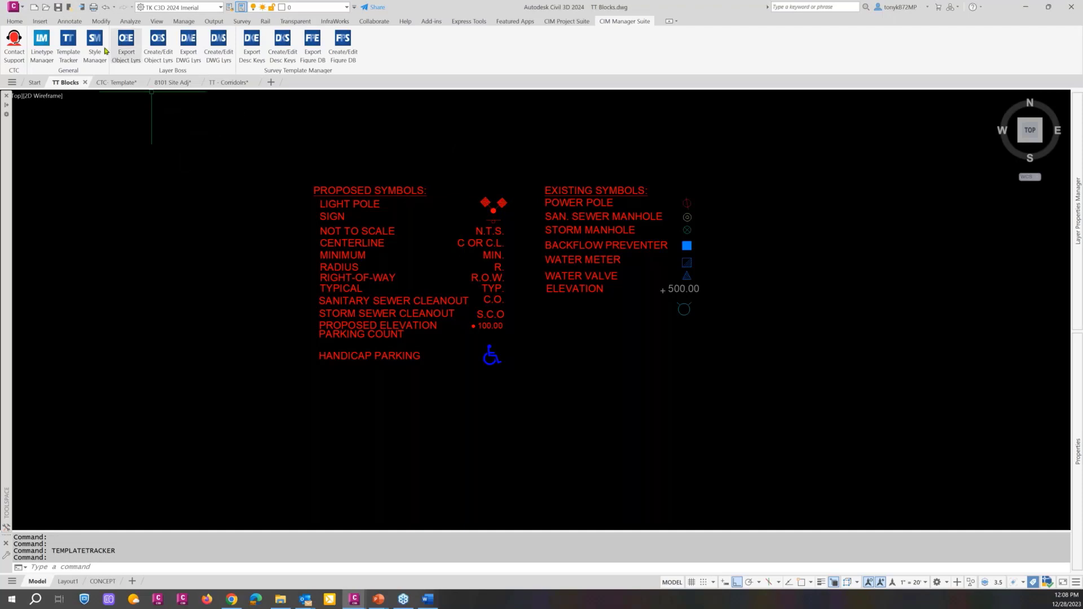
Step: Open Template Tracker for the TT Blocks drawing and reposition its window over the symbol legend
click(68, 42)
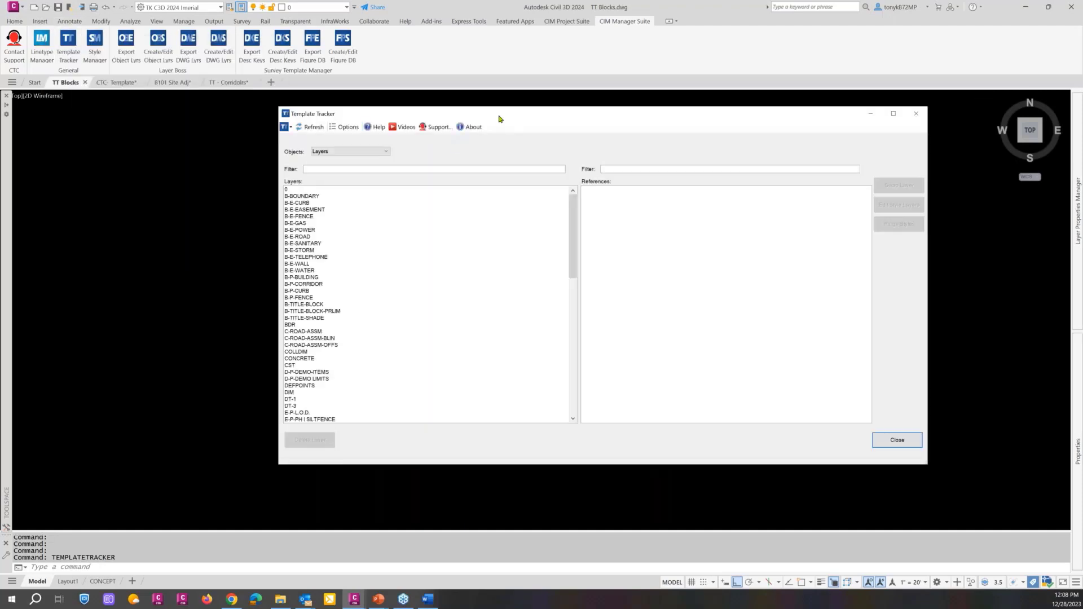
drag(498, 118, 377, 104)
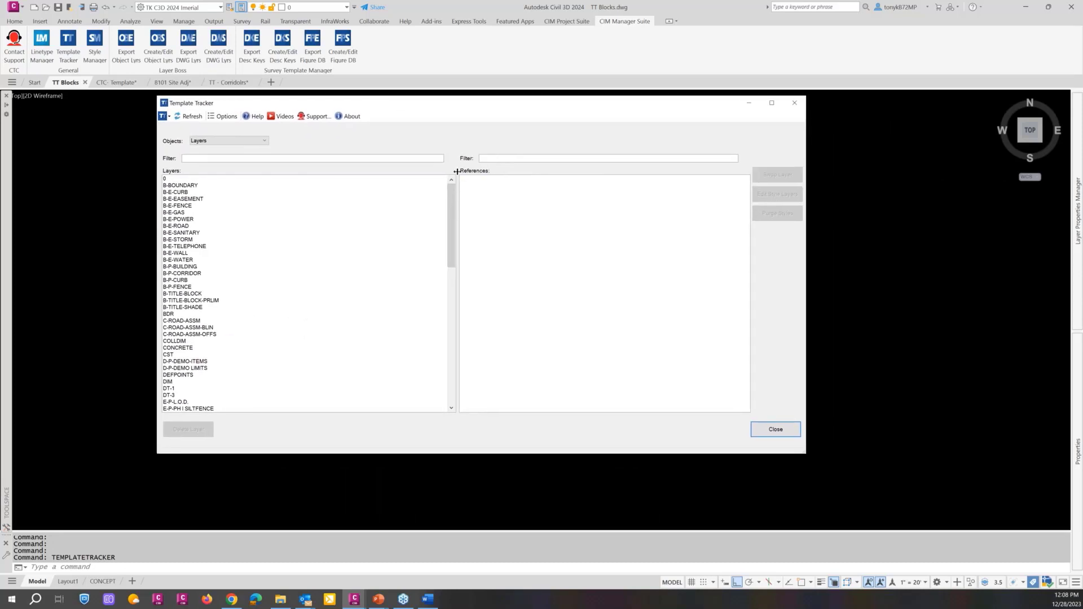
click(171, 119)
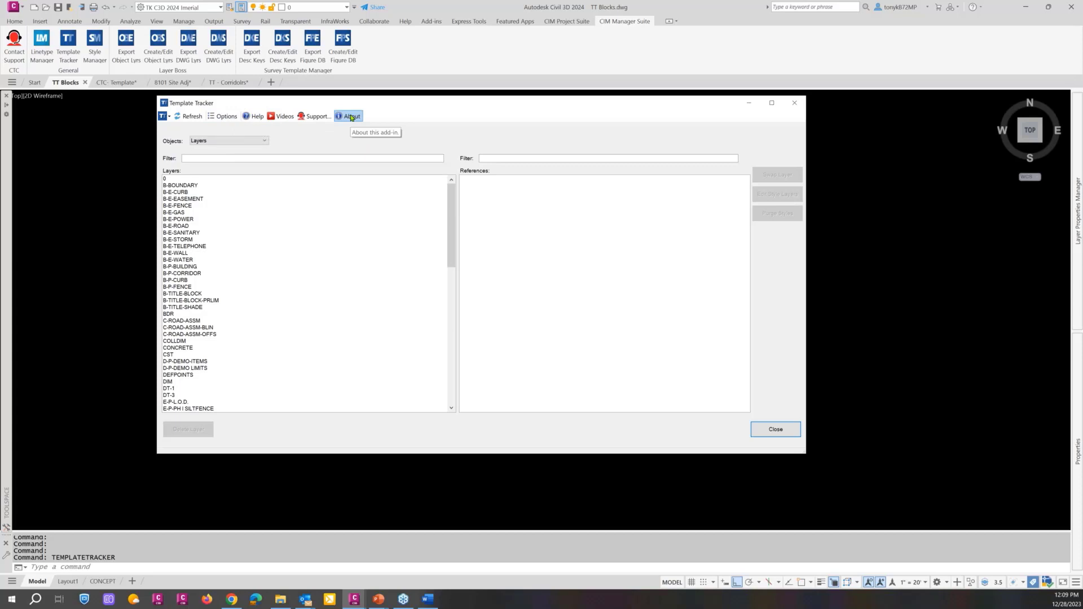
Step: Review the Template Tracker options for window position and automatic refresh, and the object types it can track
click(225, 118)
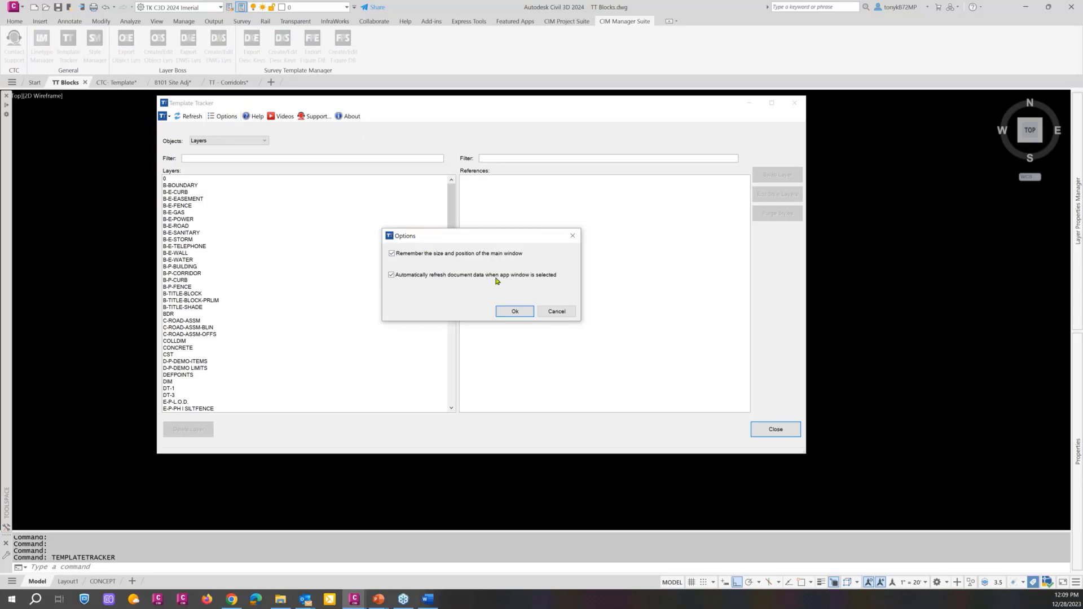
click(515, 311)
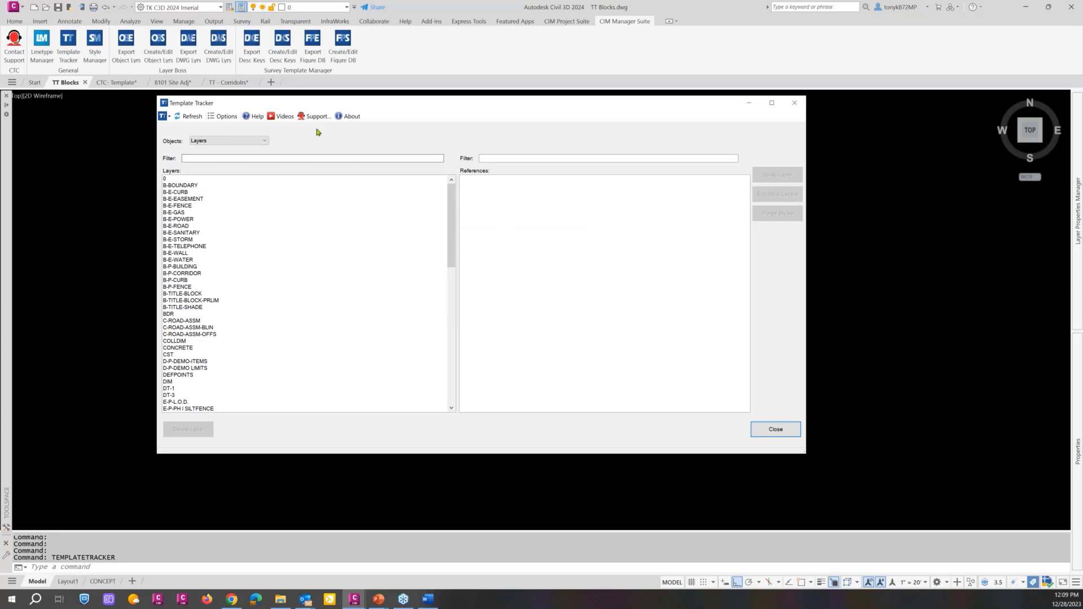
click(254, 142)
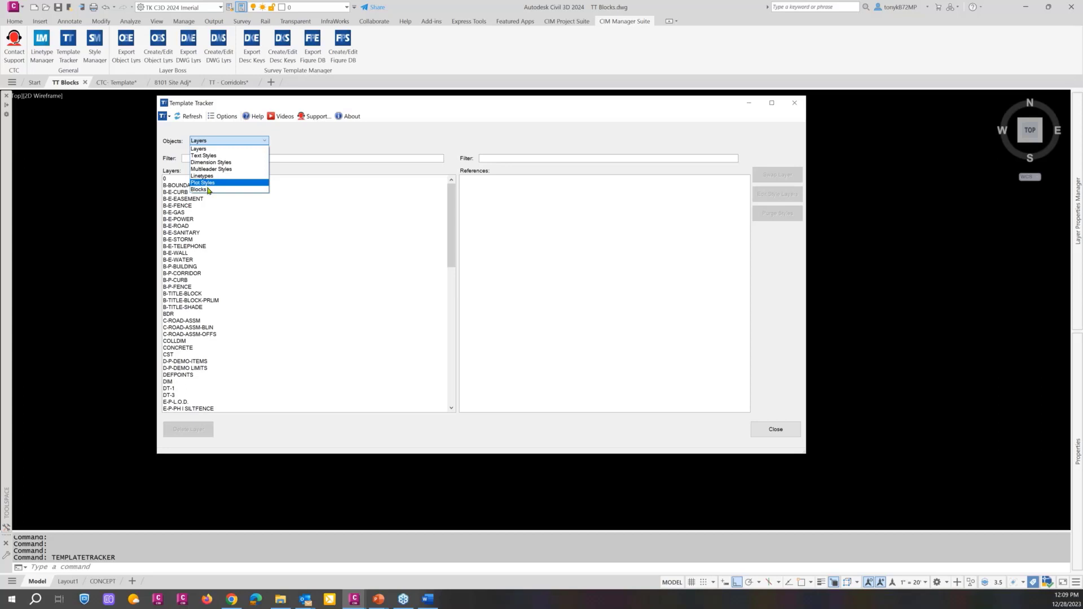
click(390, 106)
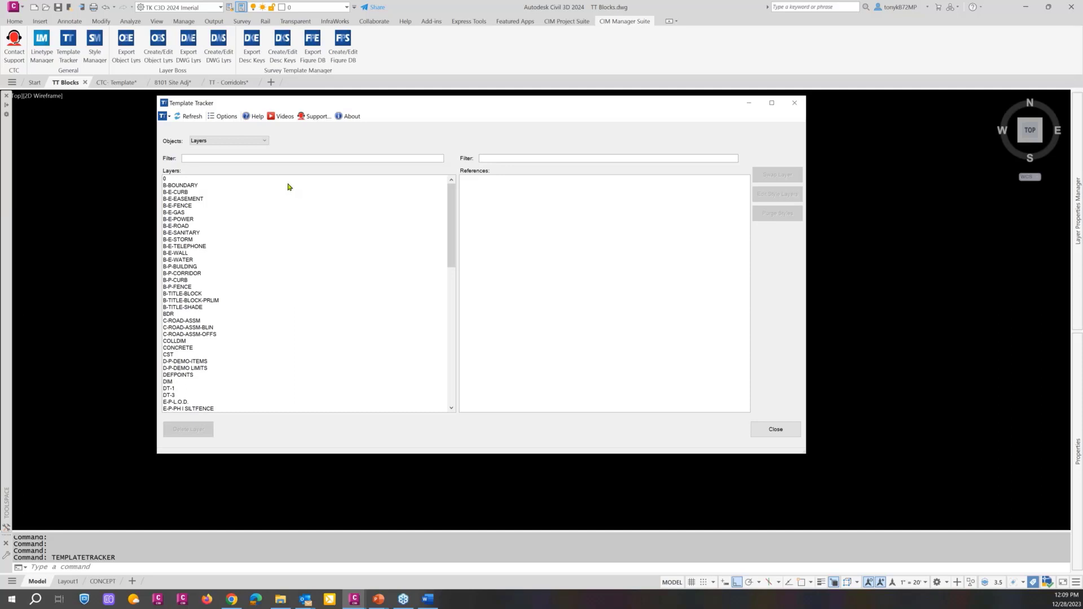
Step: Filter the tracked layers by the text C-ROA
click(237, 157)
text(c)
key(BackSpace)
text(C_)
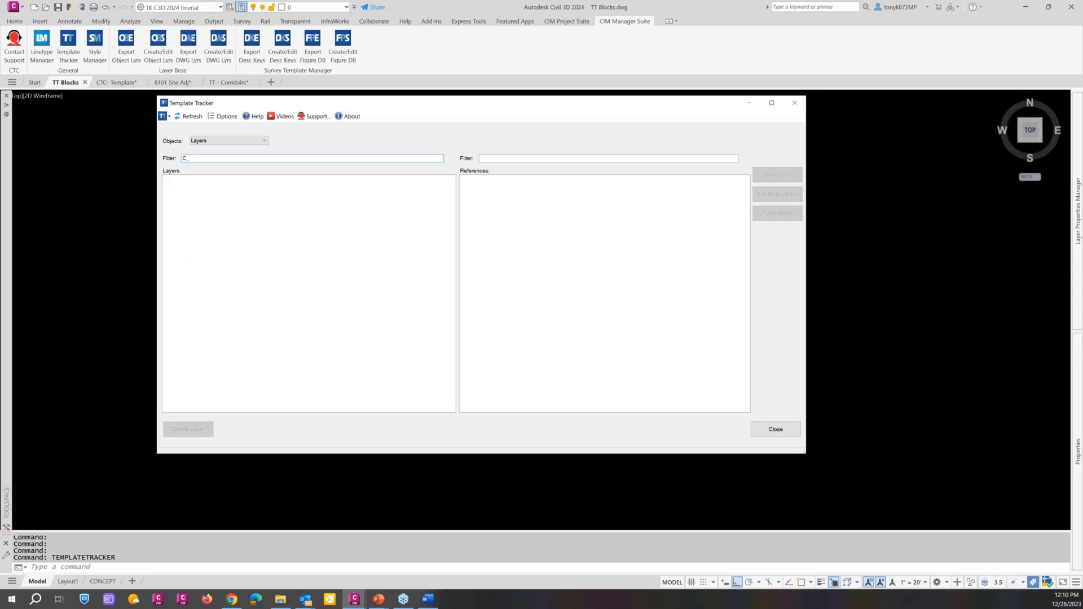
key(BackSpace)
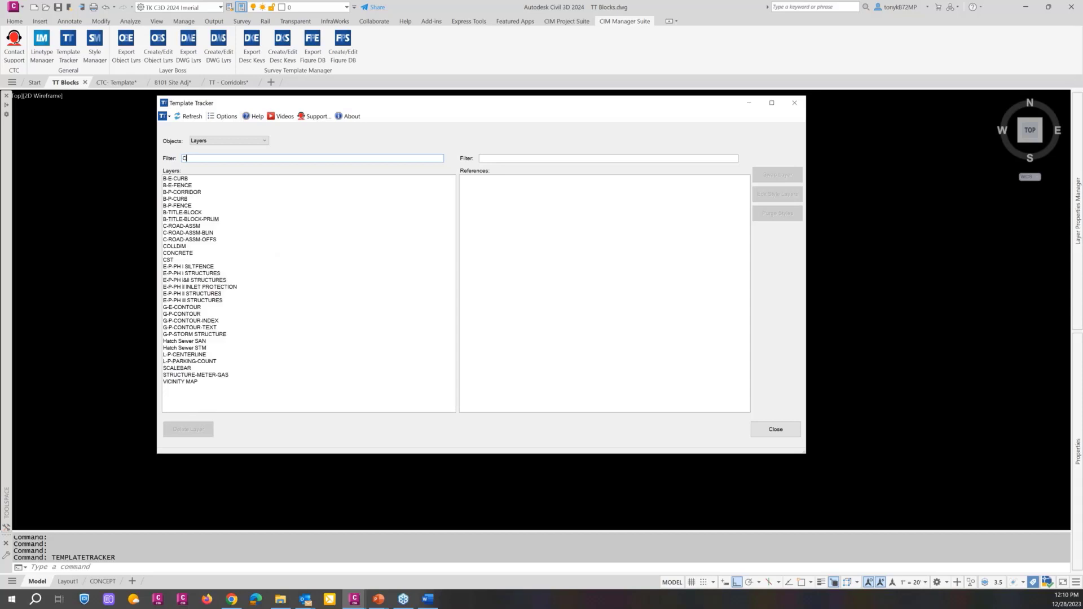
text(_)
key(BackSpace)
text(-)
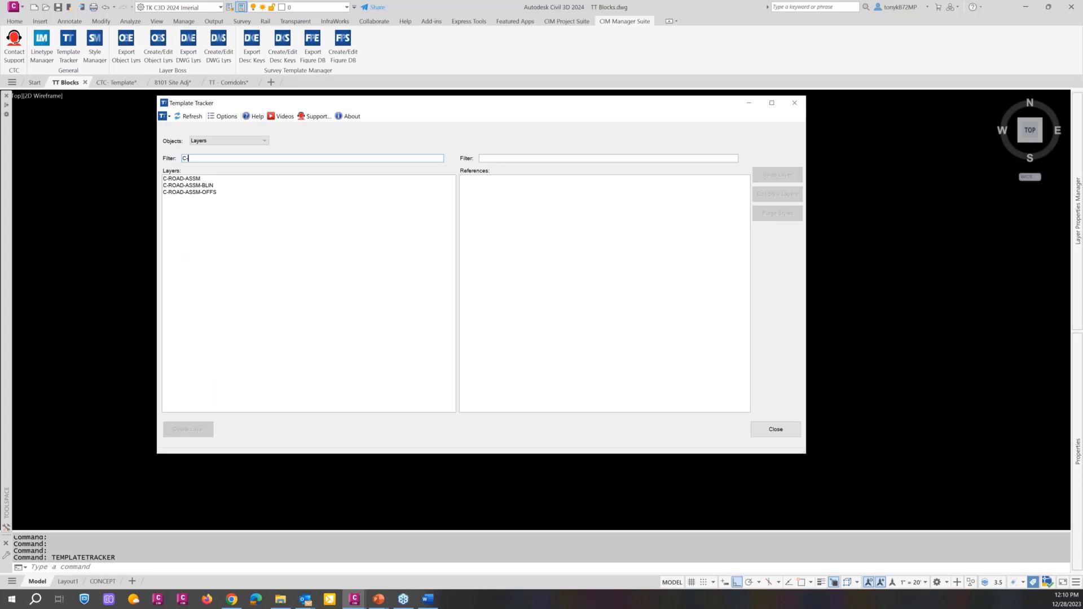
text(ROAD)
key(BackSpace)
key(BackSpace)
key(BackSpace)
key(BackSpace)
key(BackSpace)
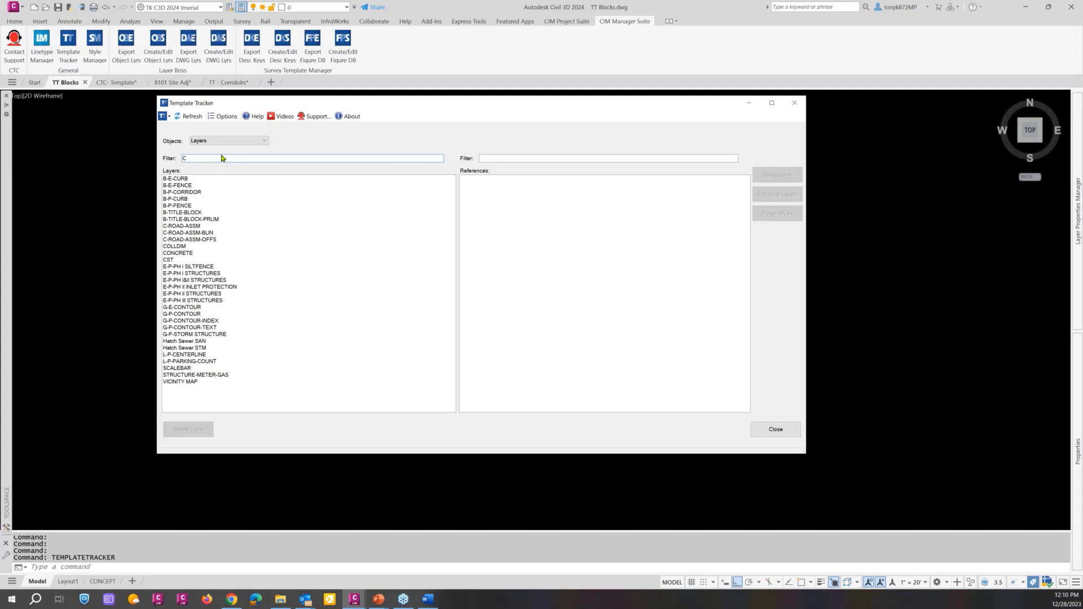
text(-)
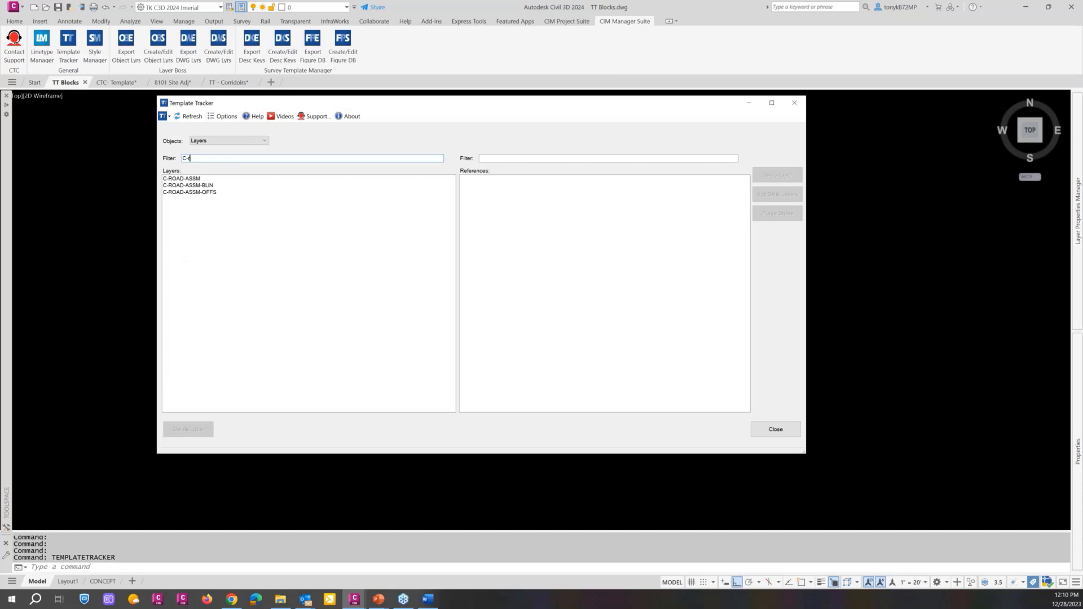
key(BackSpace)
text(-ROA)
Step: Compare the references of layers C-ROAD-ASSM and C-ROAD-ASSM-BLIN, picking out the Basic assembly style under each
click(190, 181)
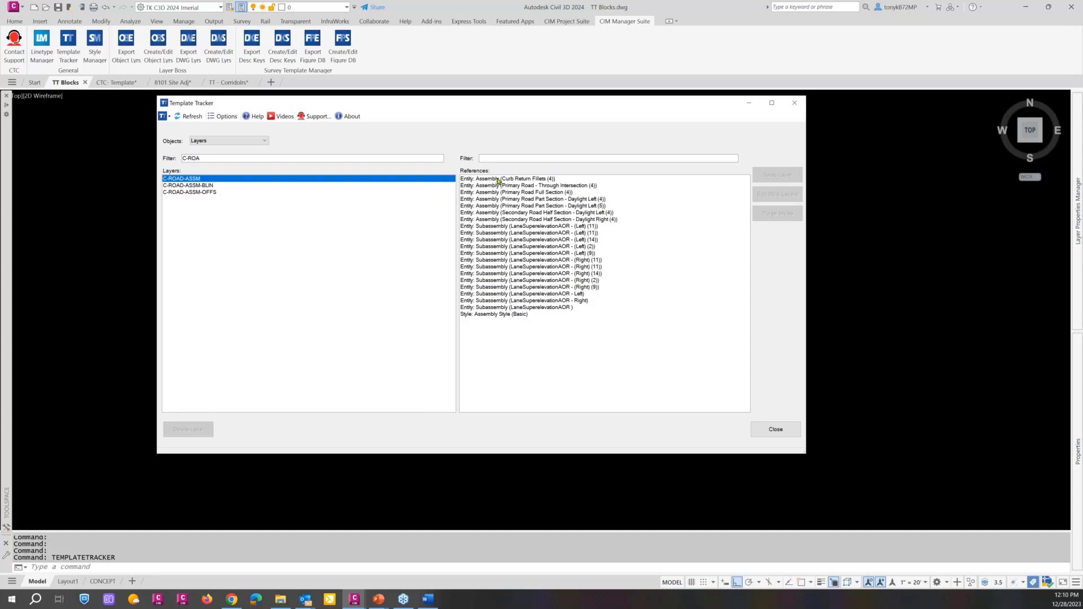
click(201, 187)
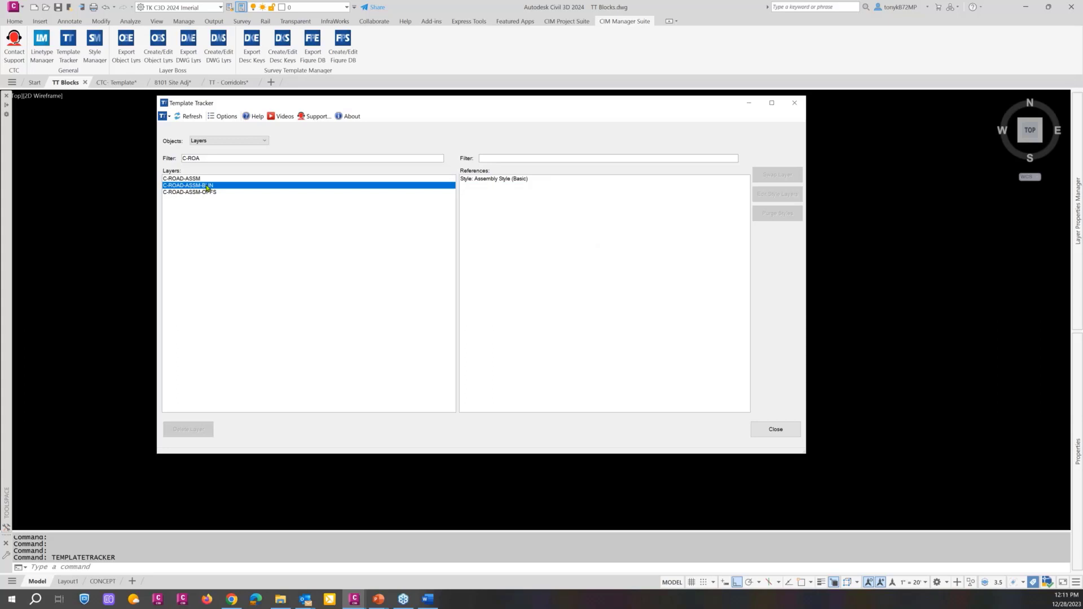
click(491, 181)
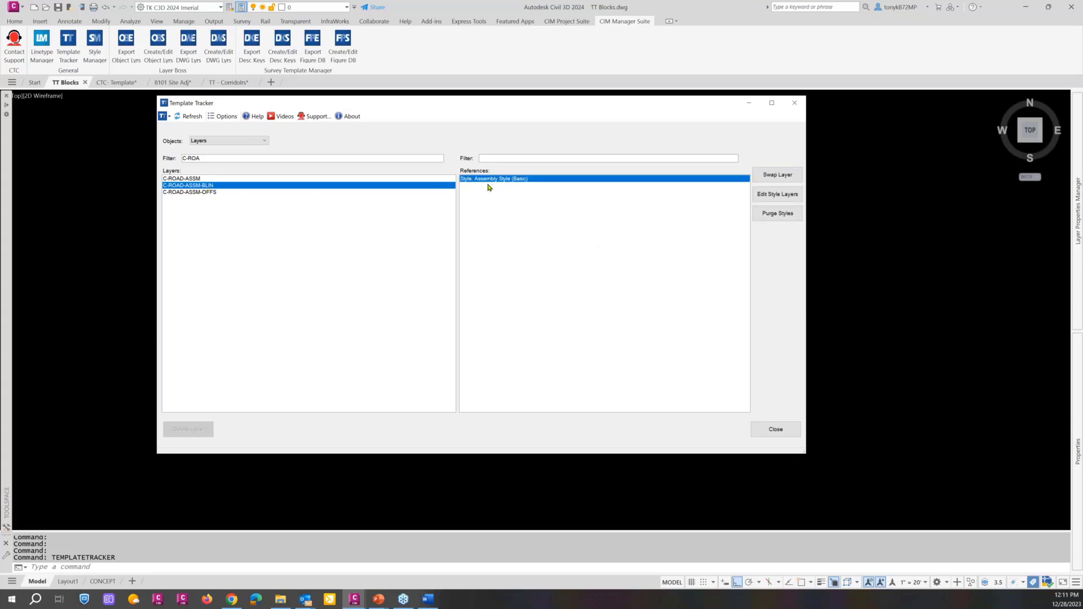
click(178, 179)
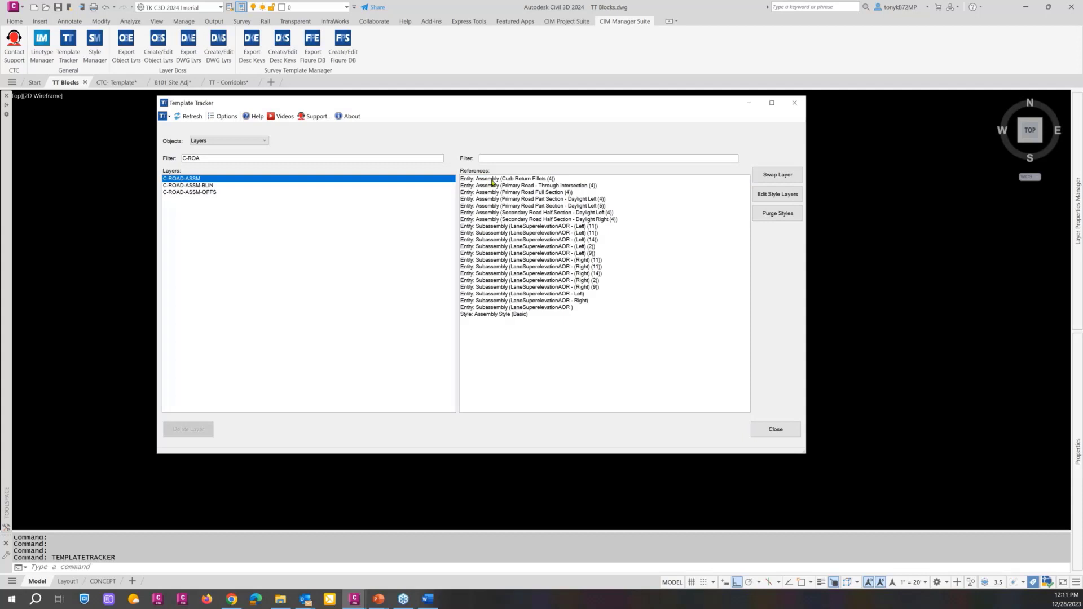
click(490, 314)
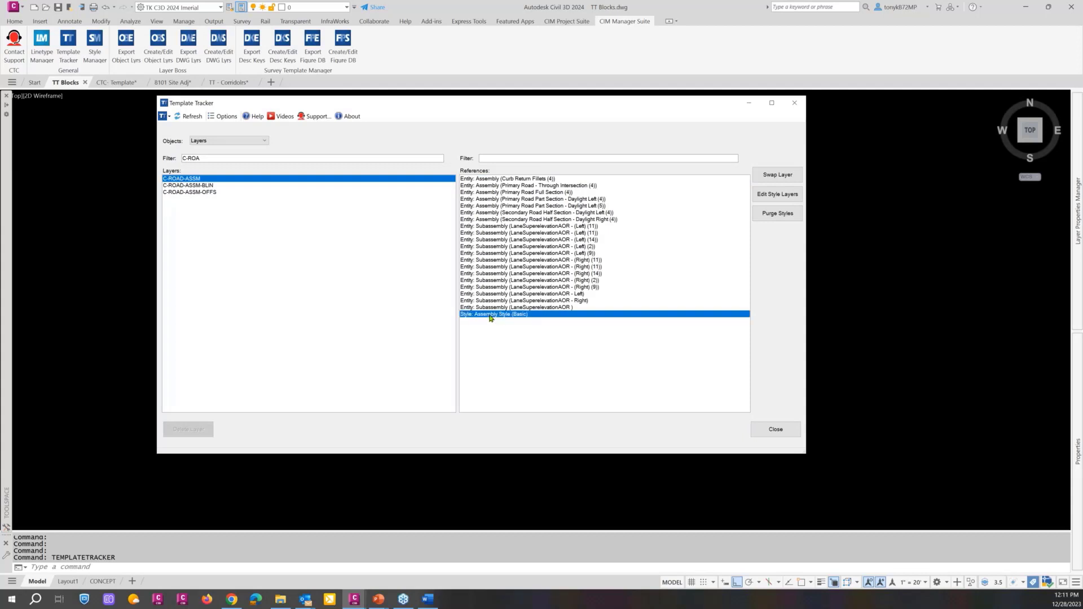
Step: Examine the display component layers of the Basic assembly style referenced by C-ROAD-ASSM-BLIN, leaving them unedited
click(202, 186)
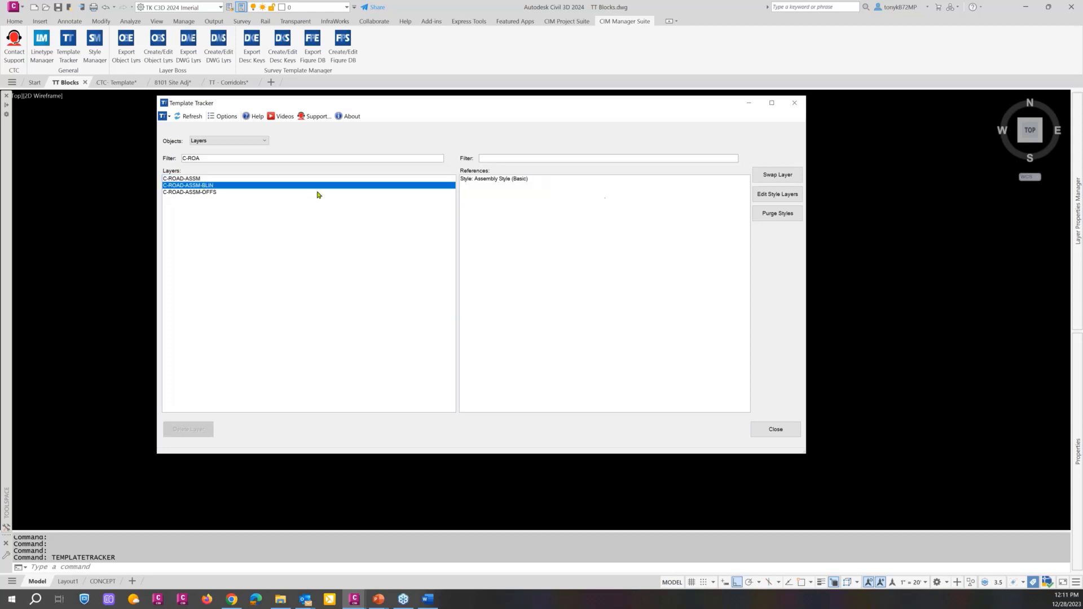
click(501, 179)
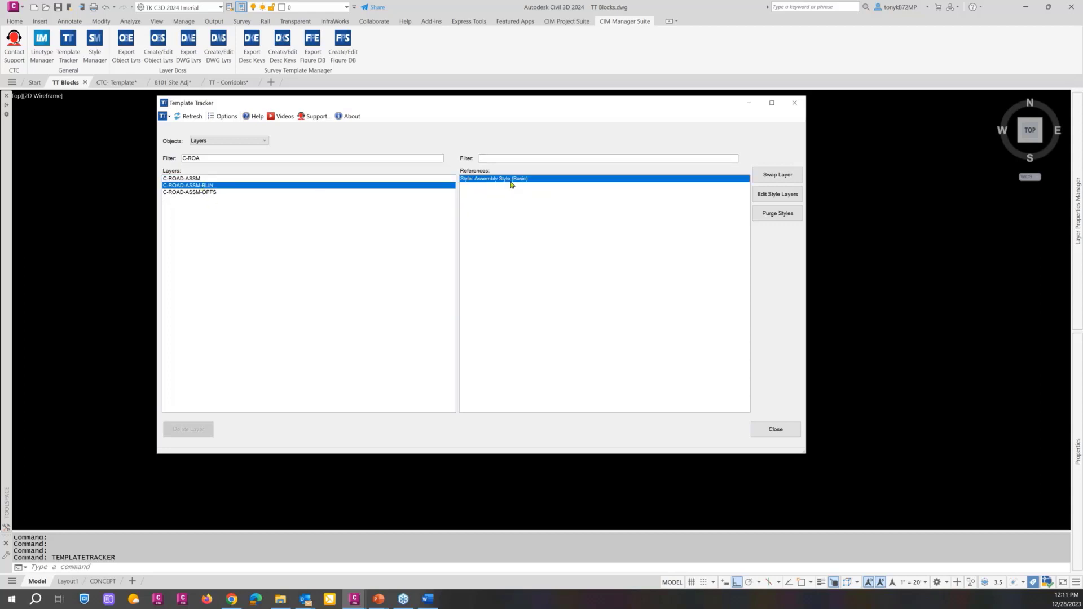
click(777, 194)
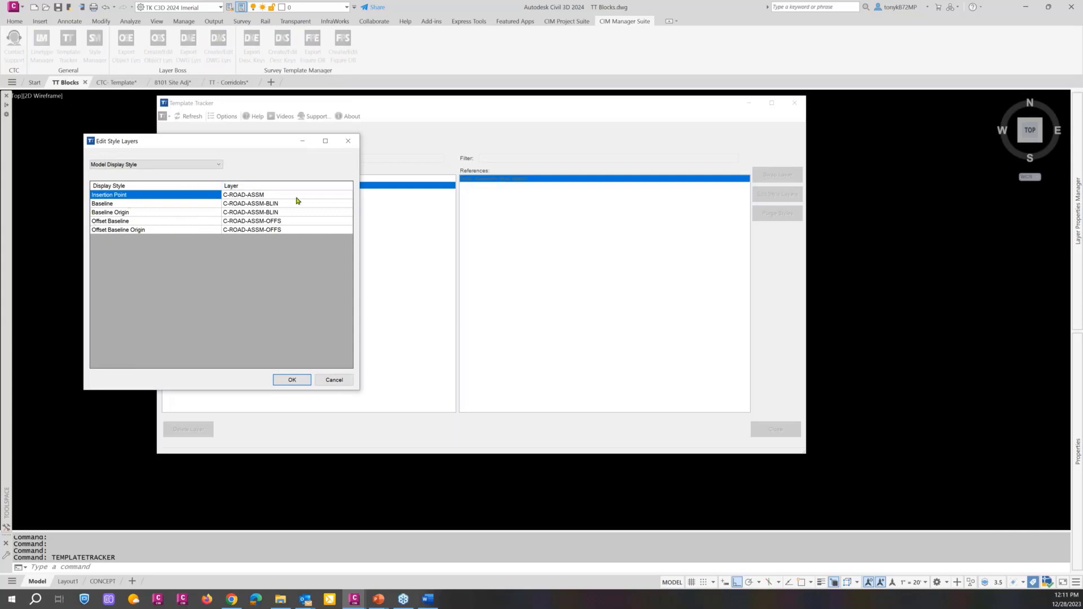
double_click(243, 194)
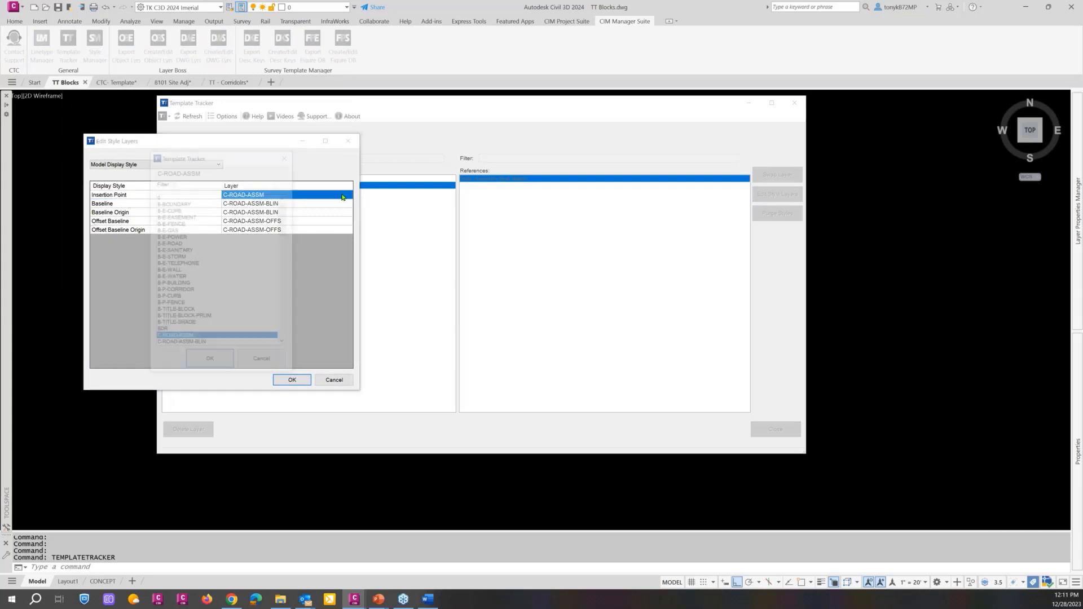
click(258, 363)
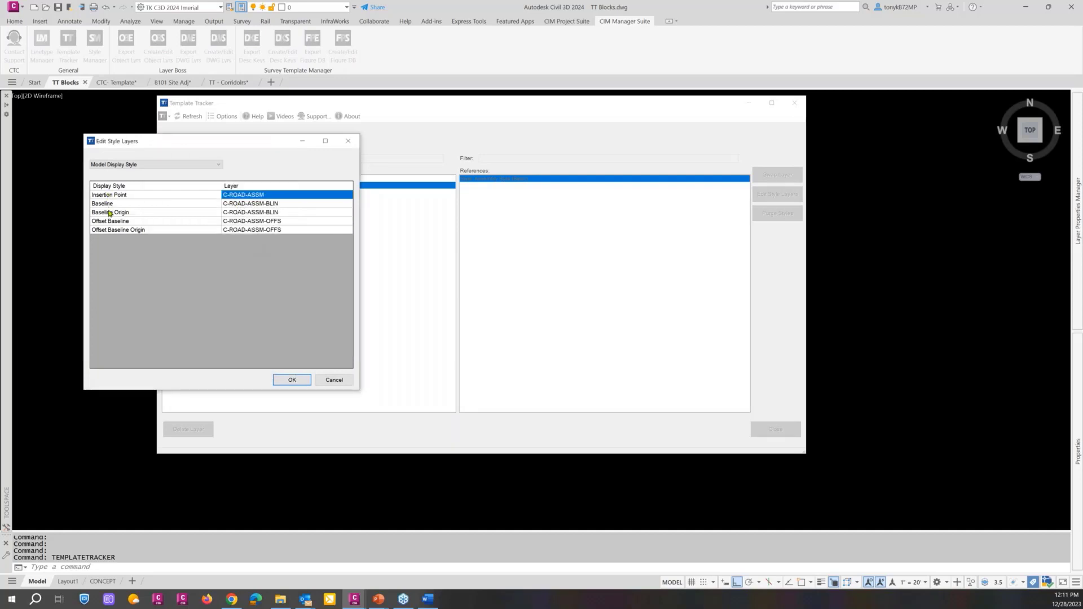
click(334, 380)
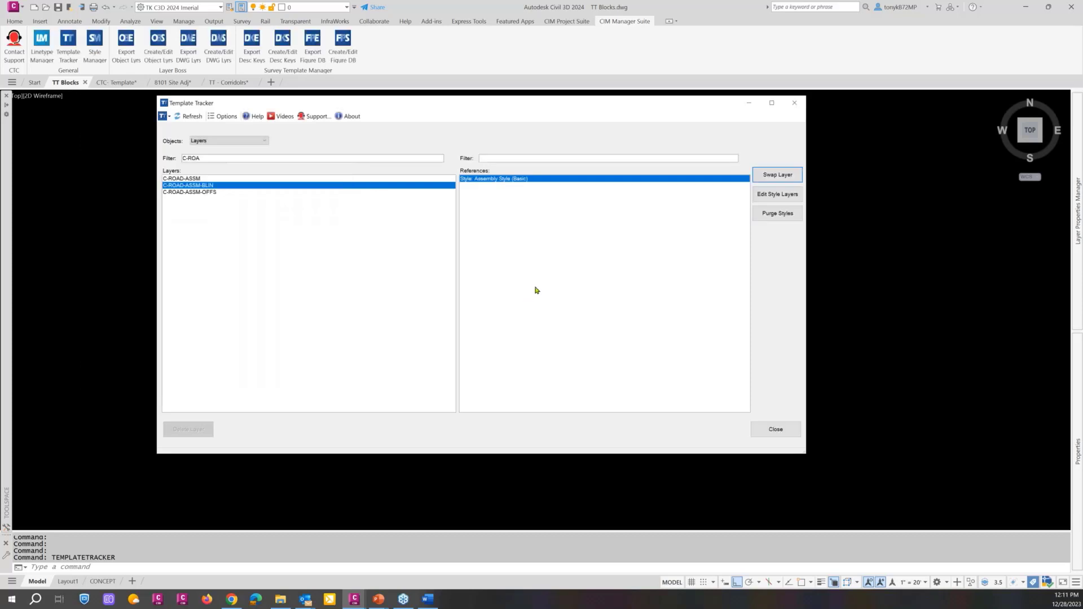
Step: Show the references of layer C-ROAD-ASSM and clear the layer filter
click(199, 179)
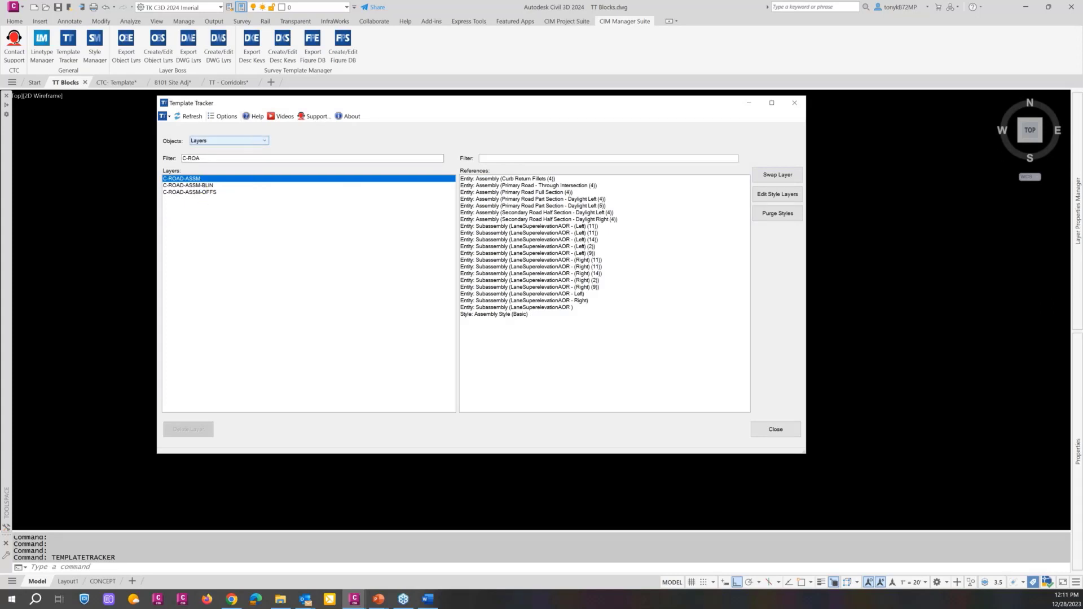
drag(213, 160, 128, 164)
key(BackSpace)
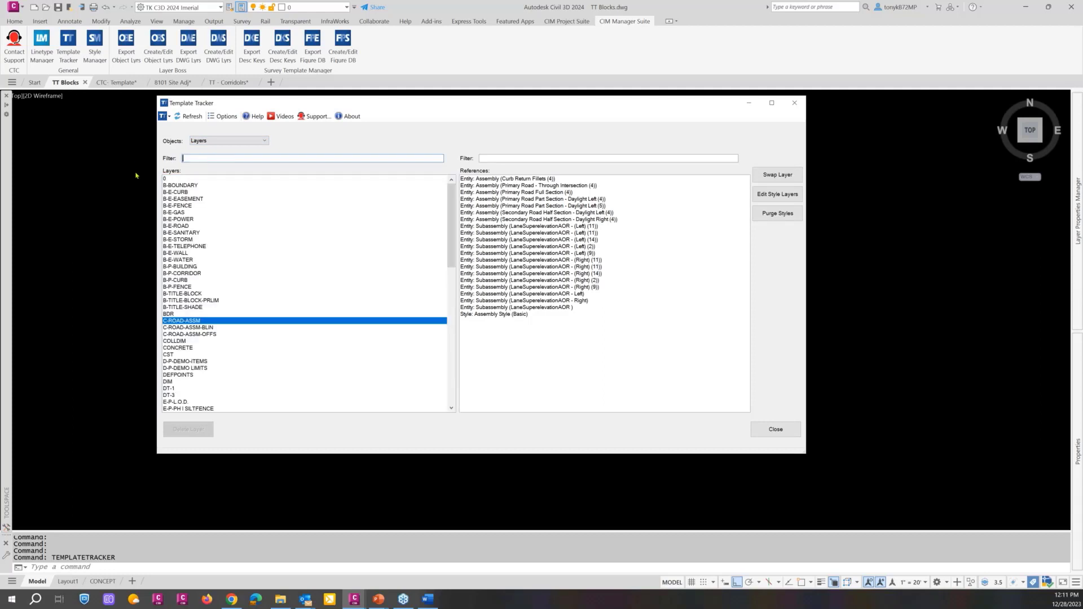
click(253, 142)
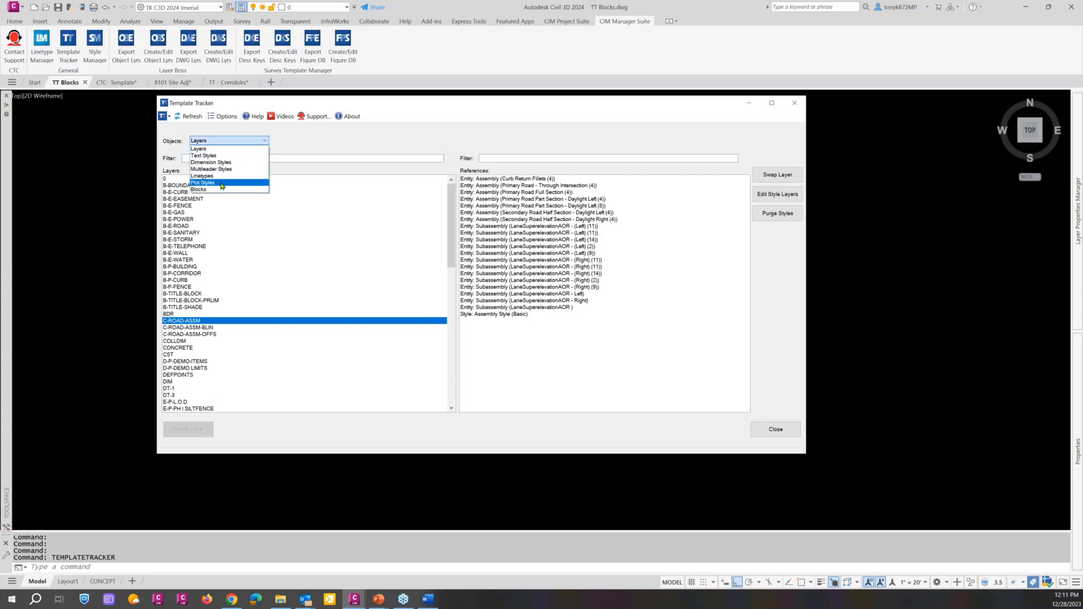
click(520, 111)
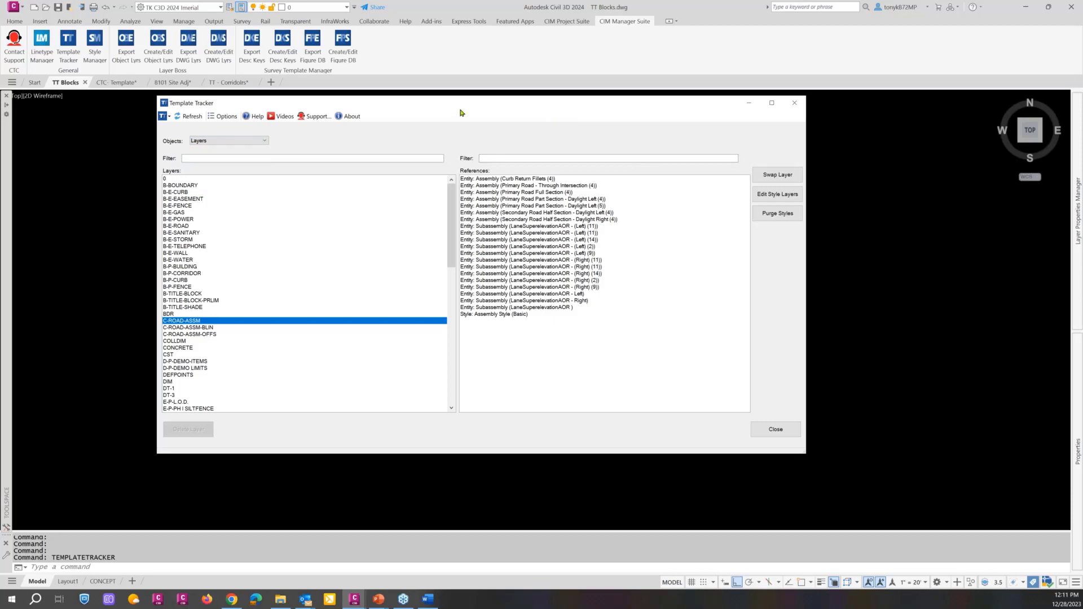
mouse_move(460, 113)
mouse_down()
mouse_move(585, 138)
mouse_move(634, 440)
mouse_move(612, 278)
mouse_move(549, 274)
mouse_up()
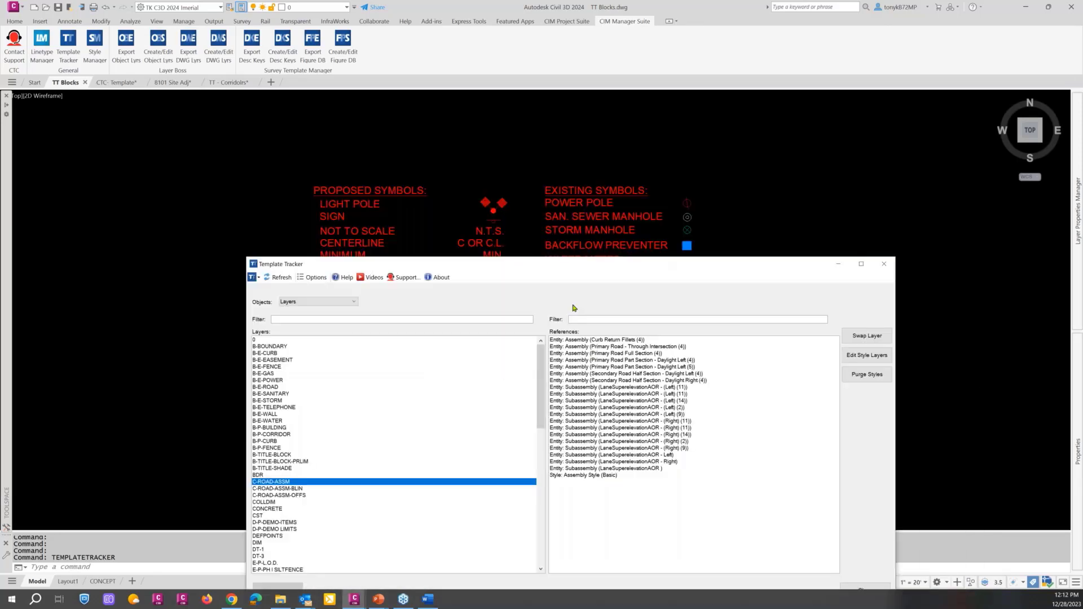
drag(574, 308, 504, 119)
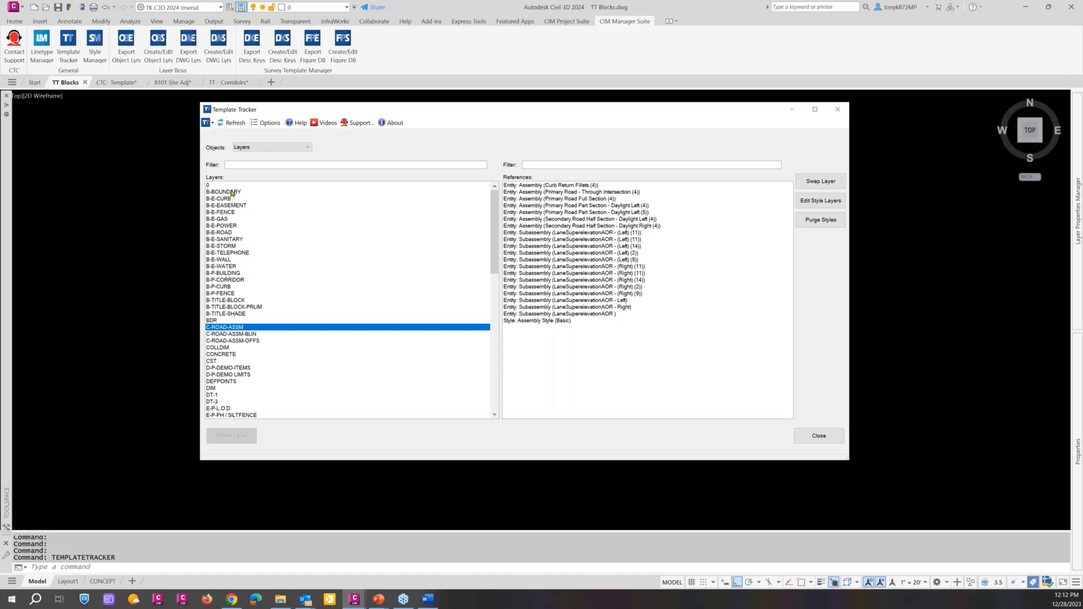
Step: Track blocks instead of layers and check the _TagCircle, _TagHexagon and _TagOct blocks for references
click(286, 146)
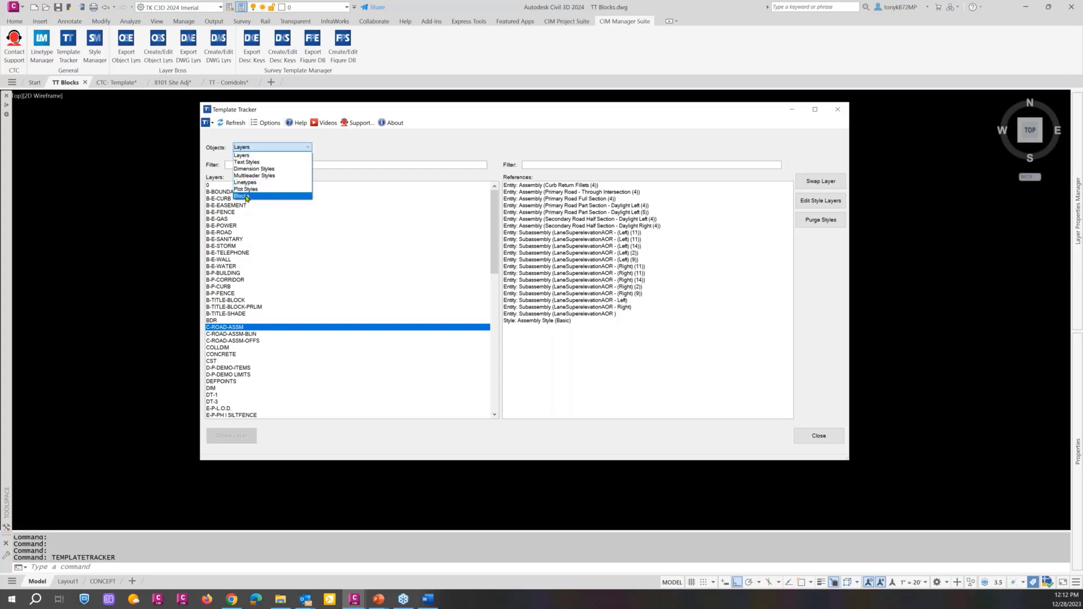
click(246, 197)
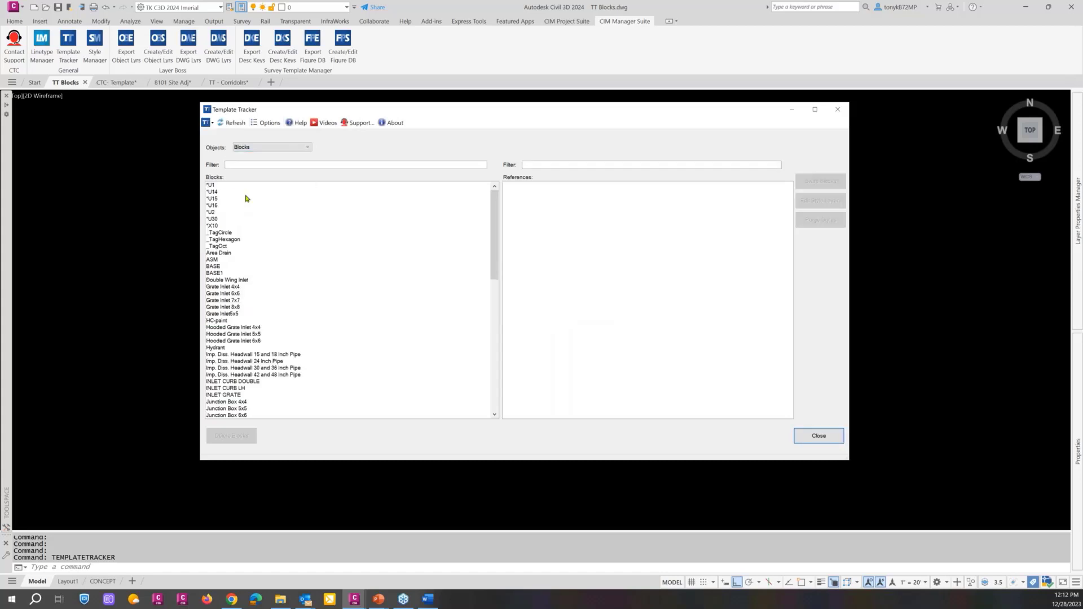
click(221, 233)
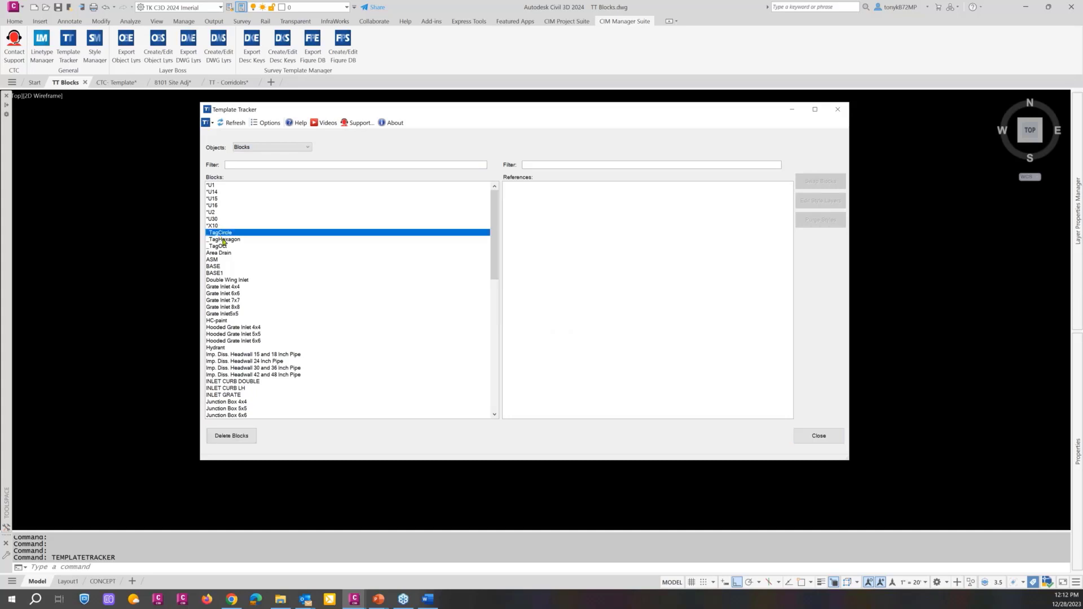
click(224, 240)
click(224, 246)
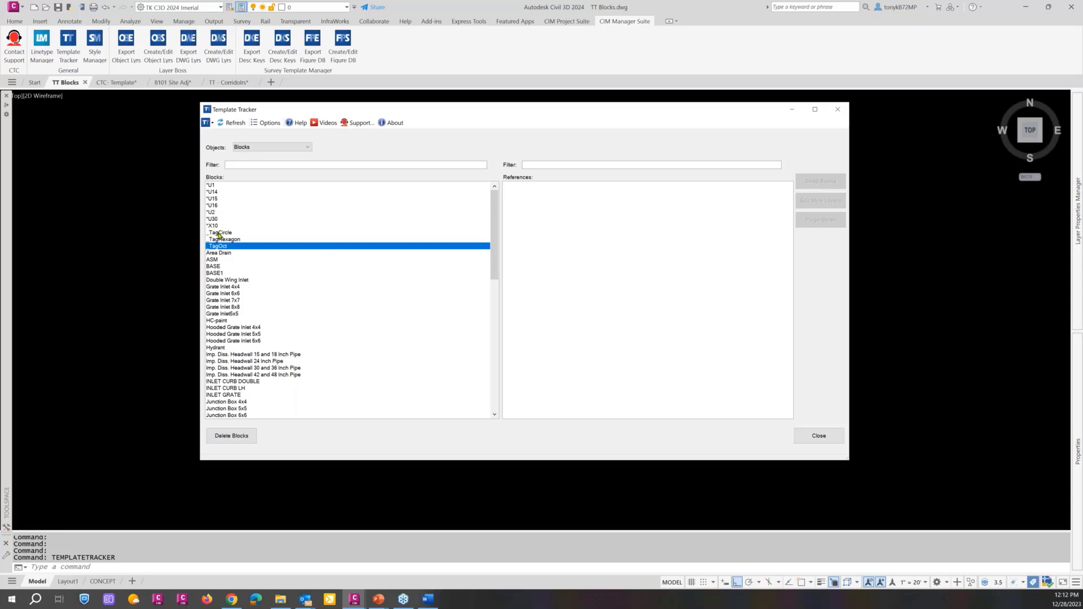
Step: Close Template Tracker and make Hexagon the current multileader style
click(819, 436)
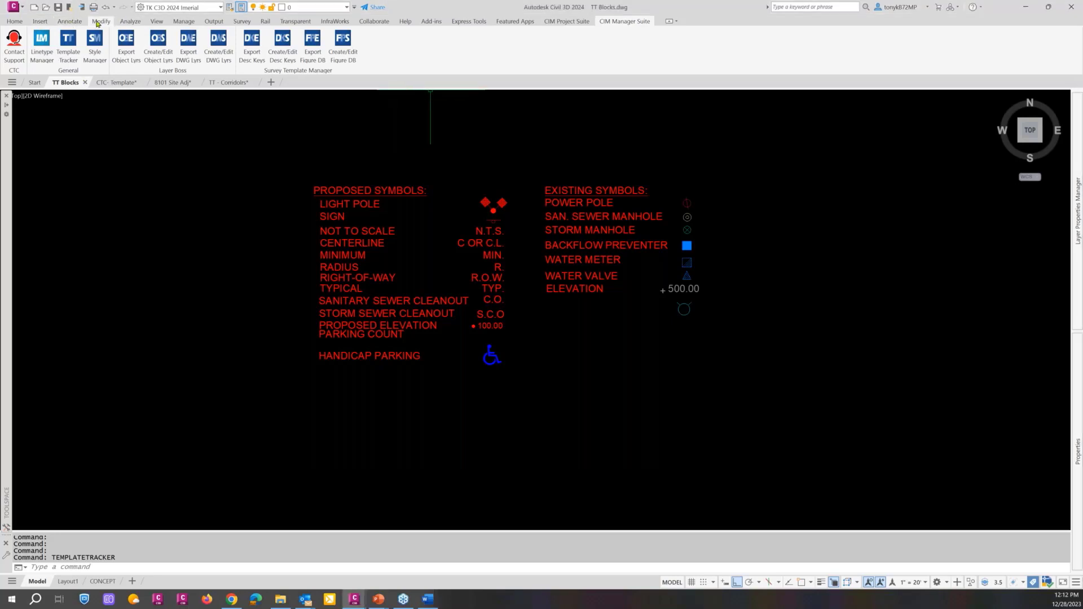
click(69, 22)
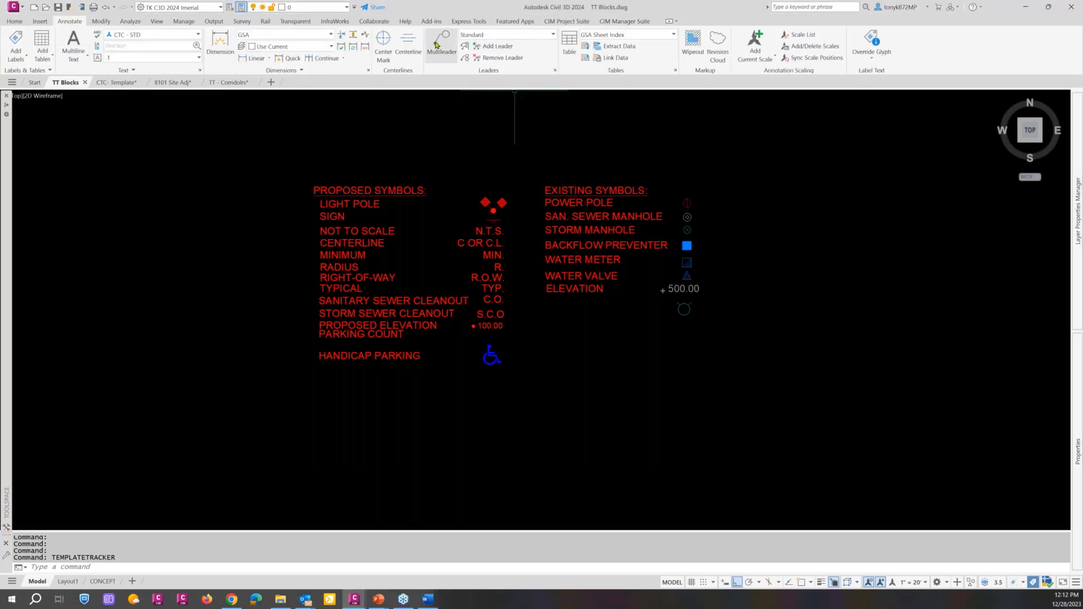
click(439, 45)
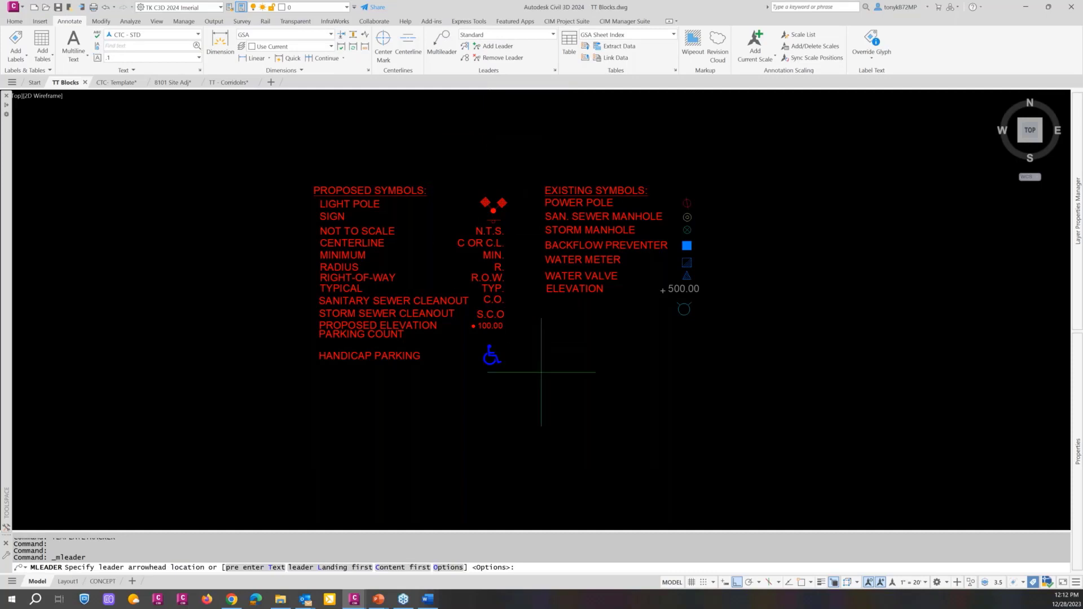
click(551, 37)
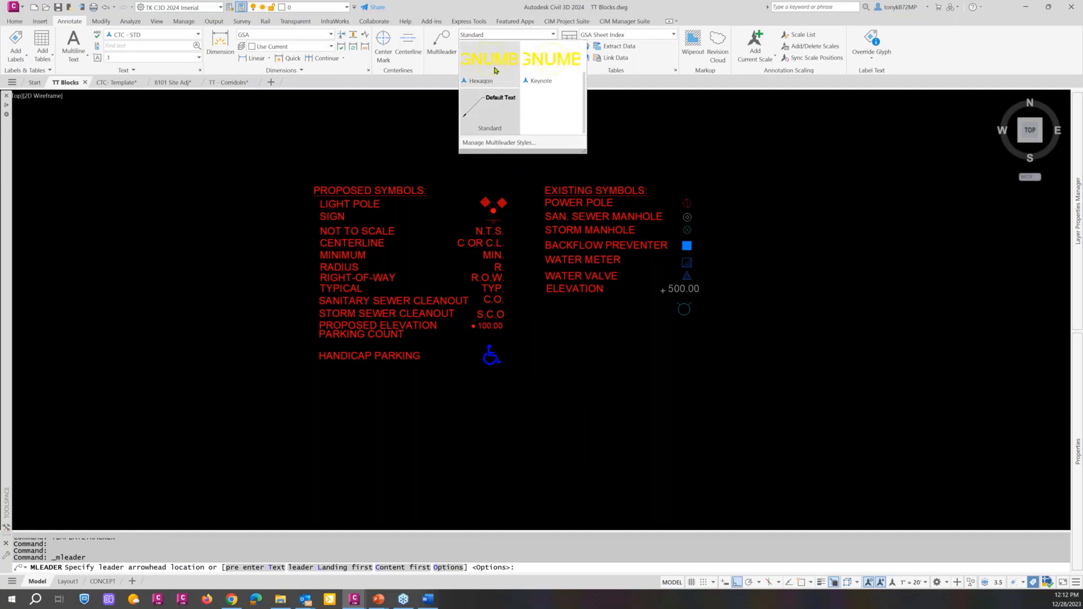
click(494, 70)
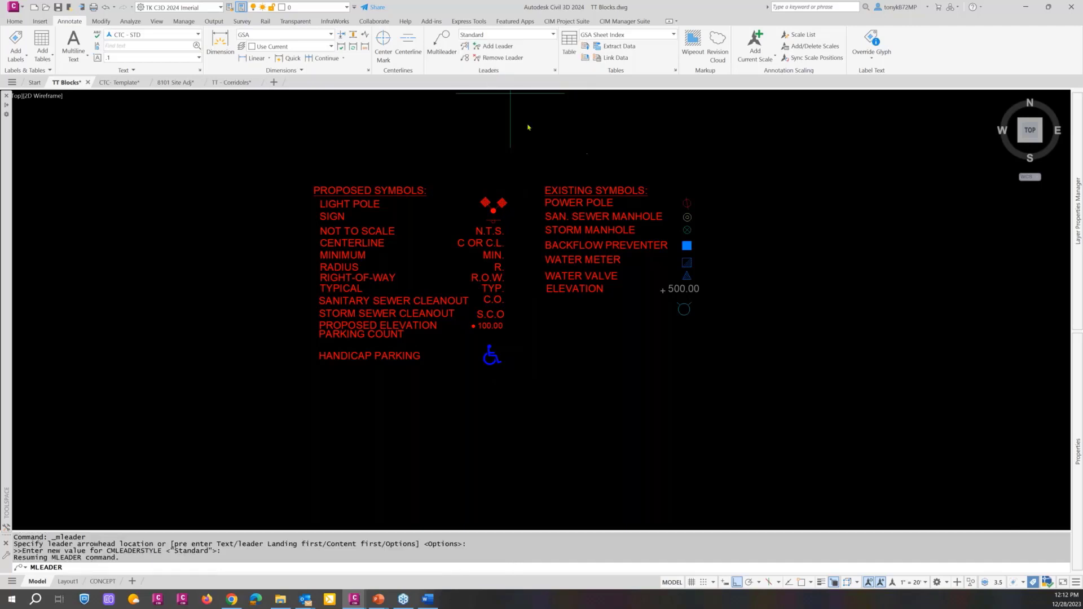
Step: Place a Hexagon multileader with Ortho off beside the existing symbols legend, entering tag number 5
click(443, 51)
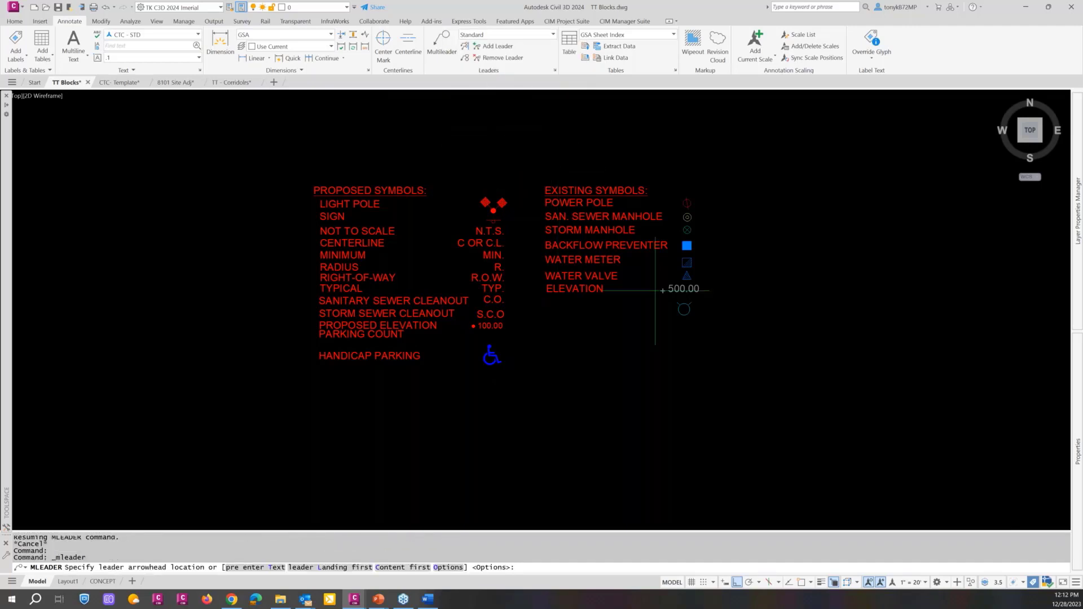
click(755, 346)
scroll(837, 218, down, 4)
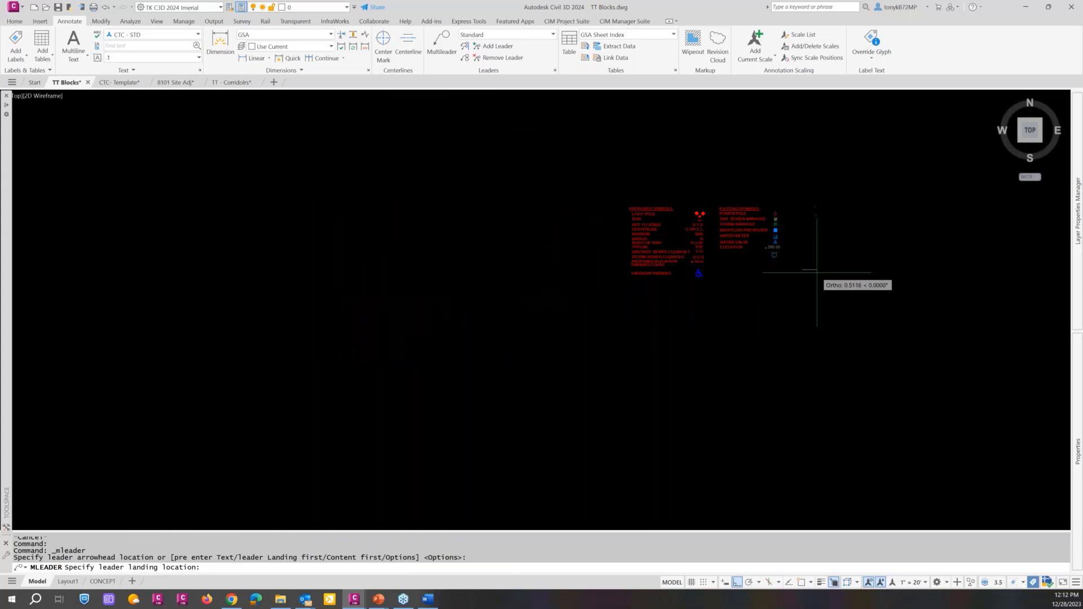
click(739, 584)
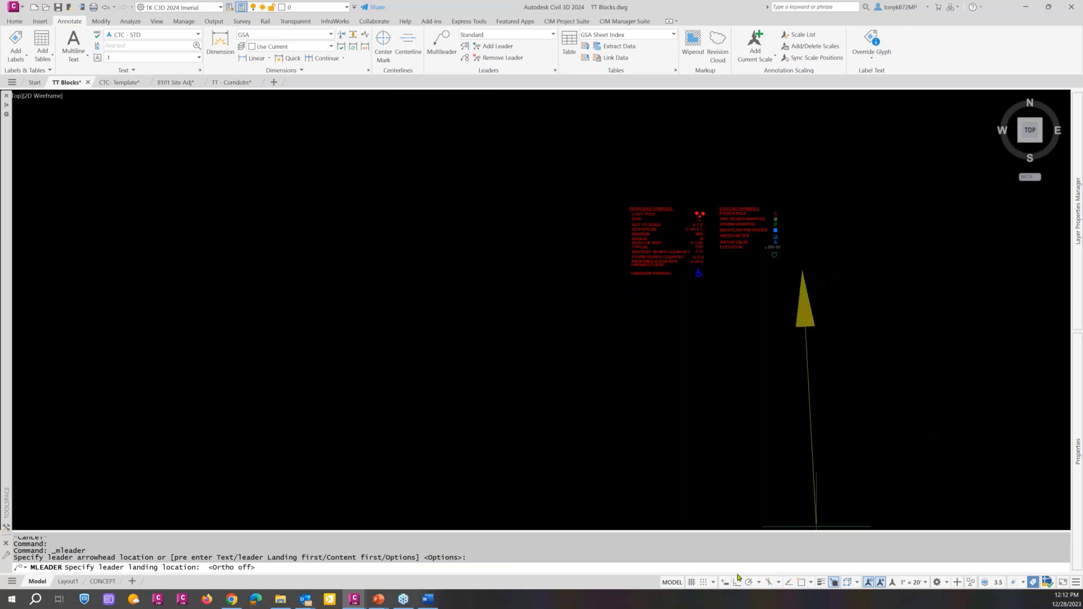
click(861, 206)
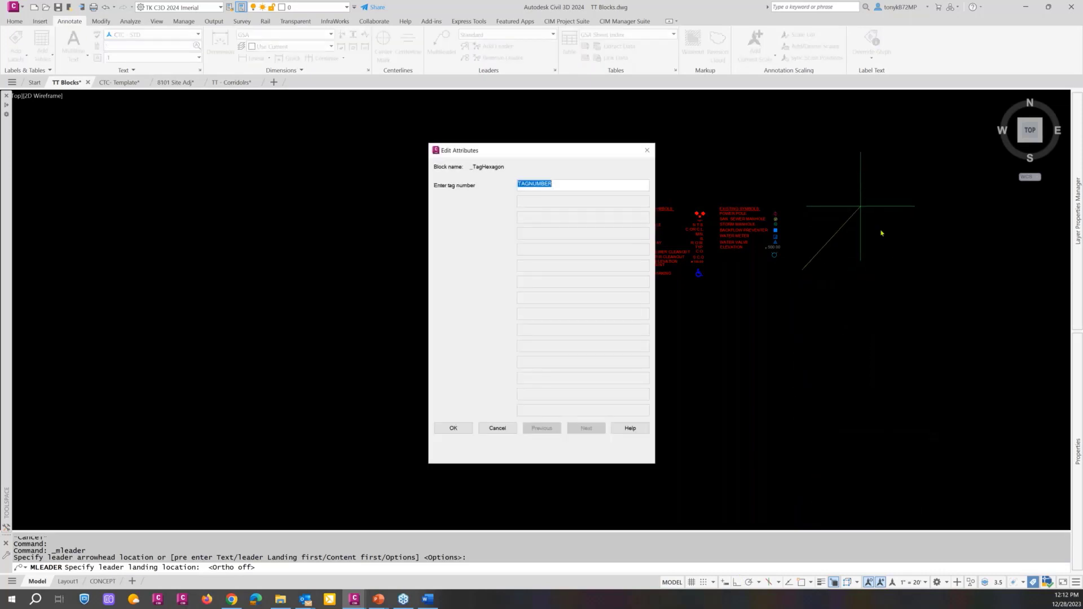
text(5)
click(453, 428)
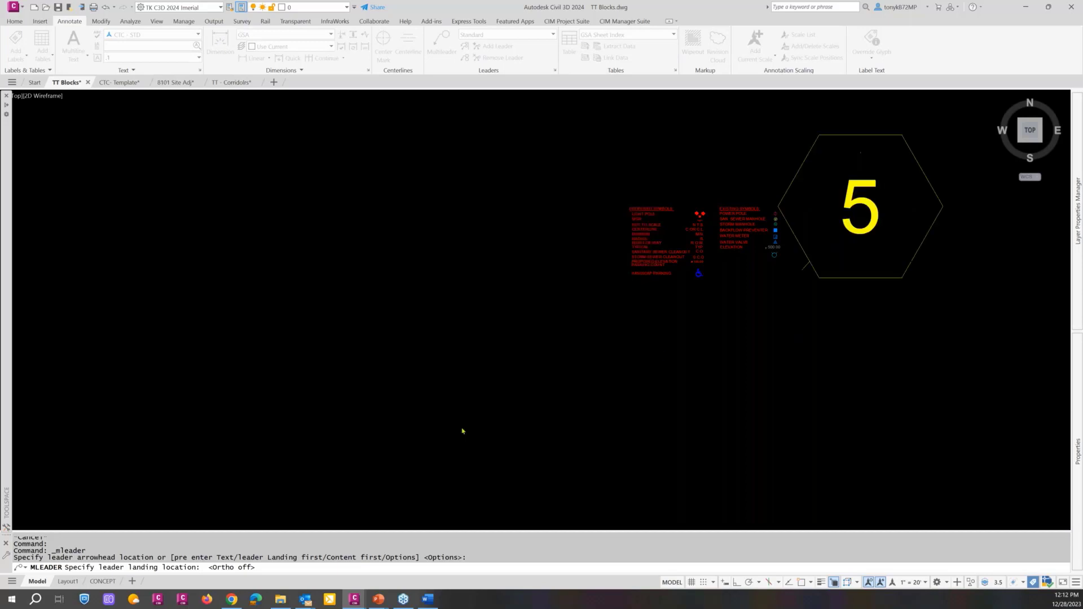
Step: Set the annotation scale to 1" = 1' and shorten the hexagon leader by moving its tag closer to the arrowhead
click(923, 582)
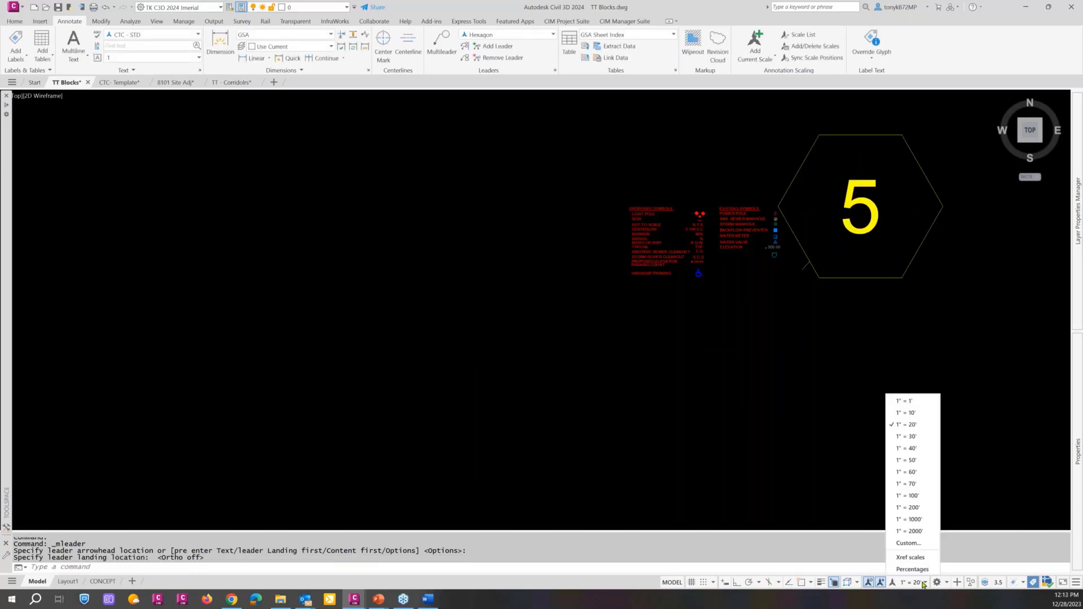
click(904, 401)
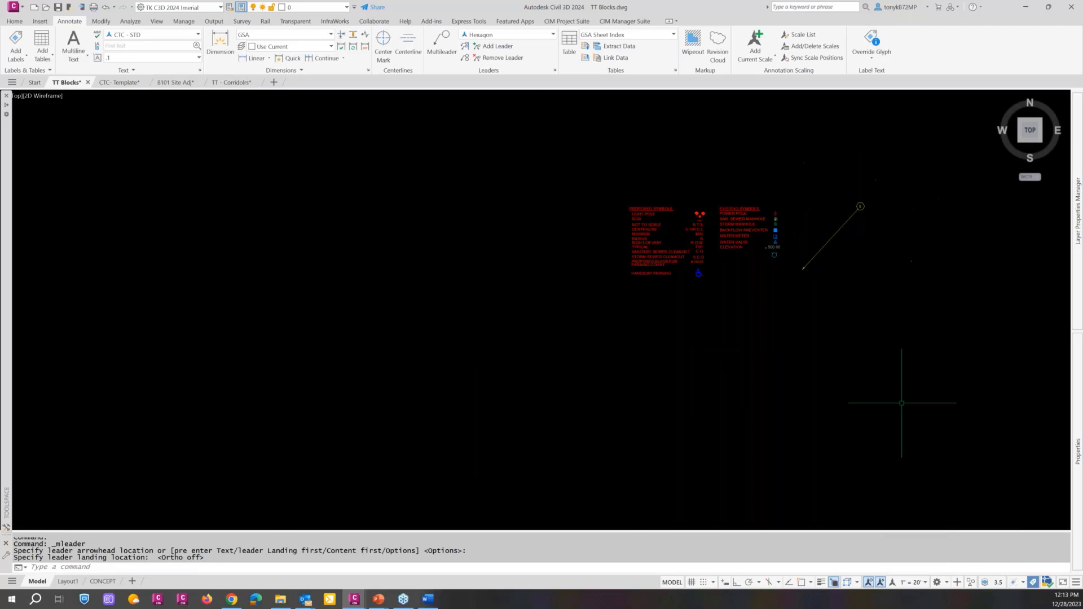
click(861, 208)
click(861, 208)
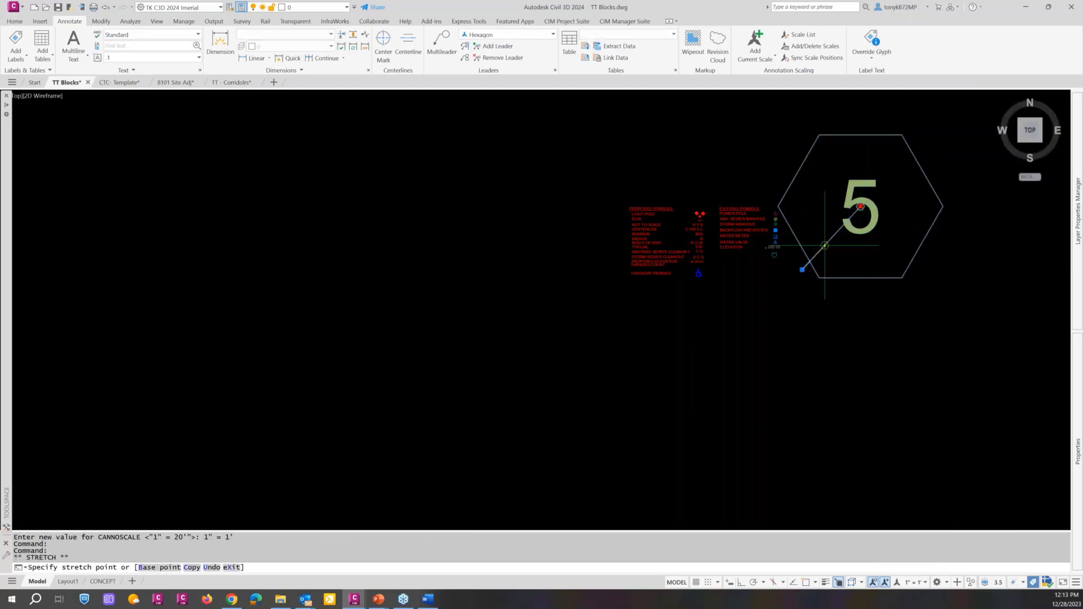
key(Escape)
key(Escape)
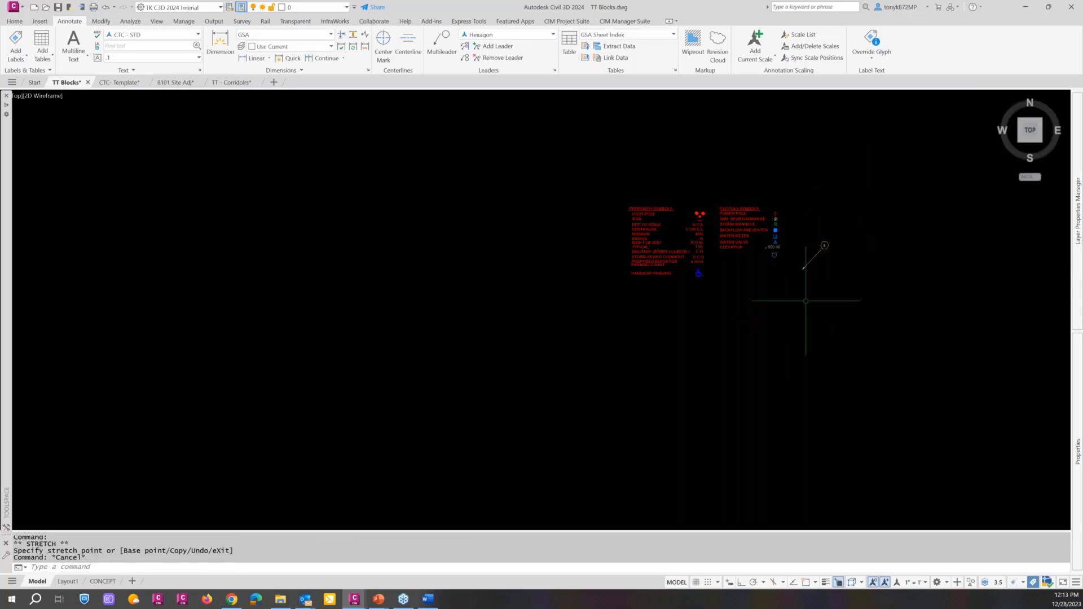
scroll(816, 249, up, 6)
scroll(814, 249, down, 4)
key(Escape)
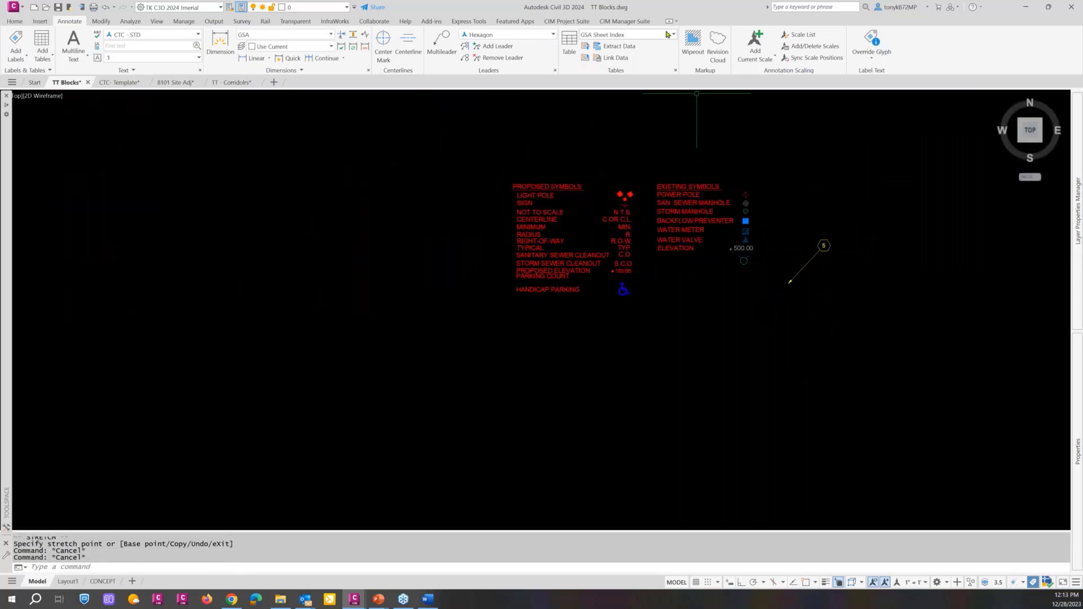
Step: Place a Keynote-style multileader below the hexagon leader at the 1" = 1' annotation scale, entering tag number 3
click(500, 36)
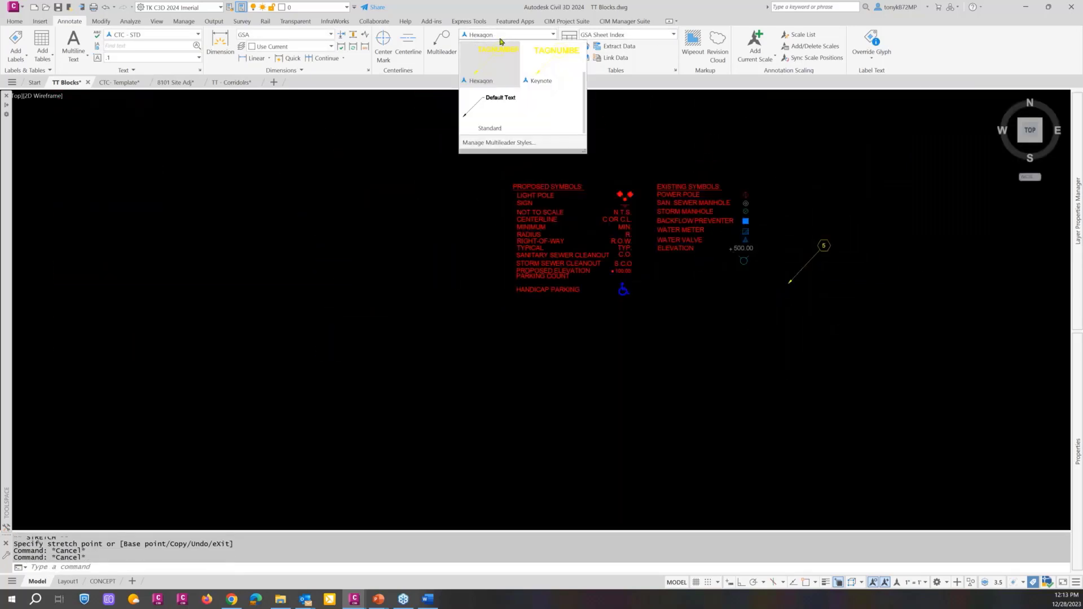
click(549, 72)
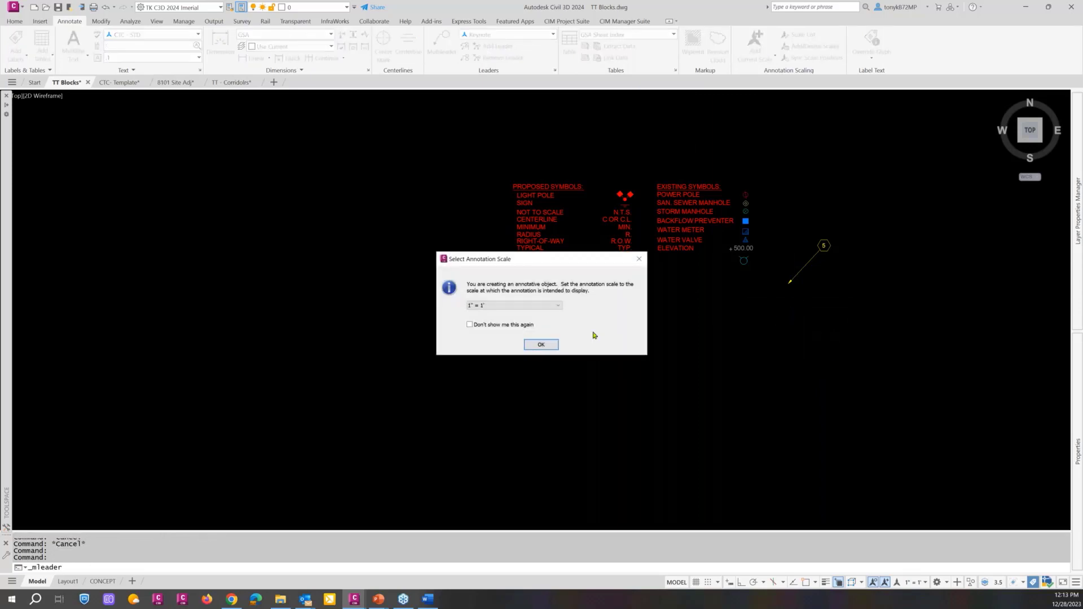
click(530, 346)
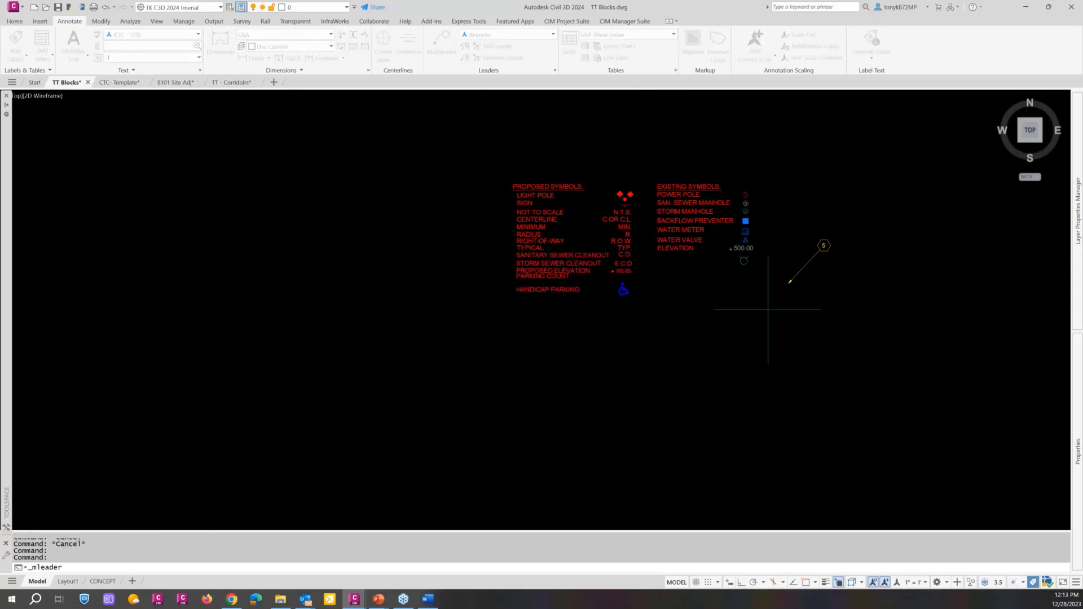
click(796, 300)
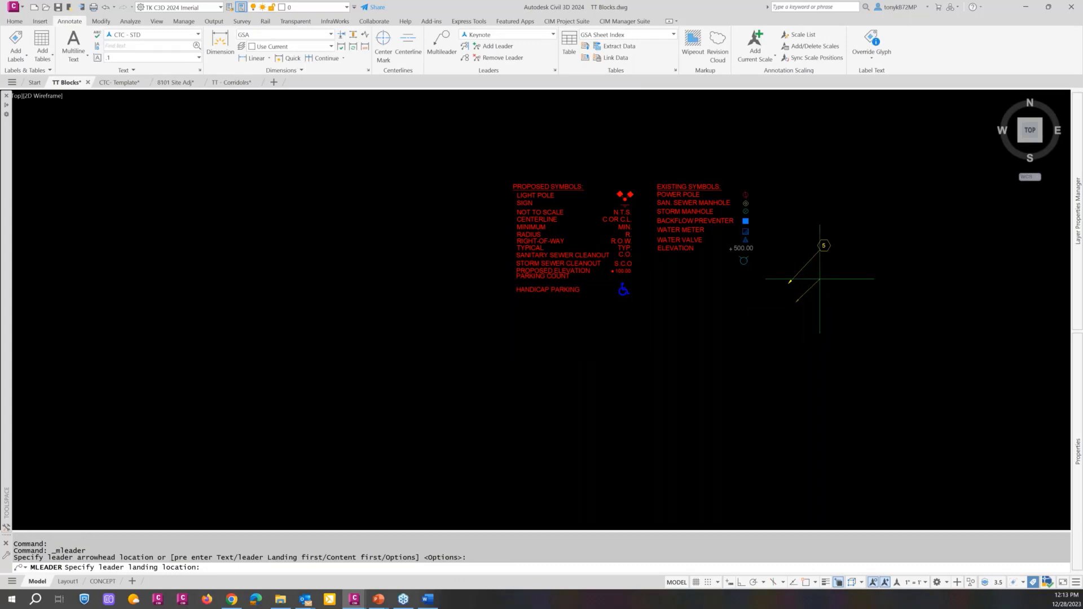
click(820, 278)
text(3)
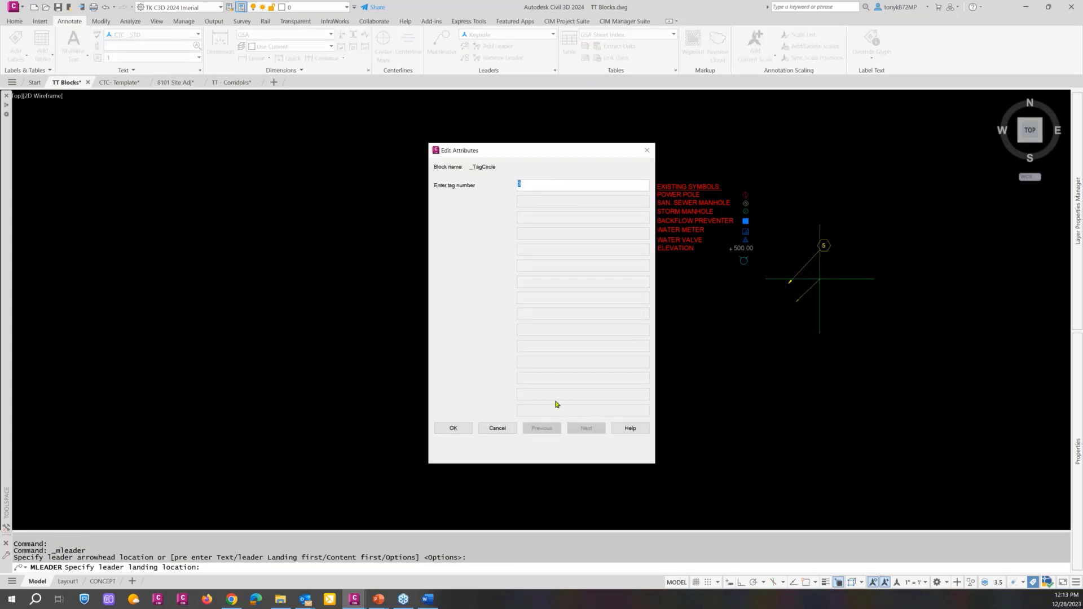
click(451, 428)
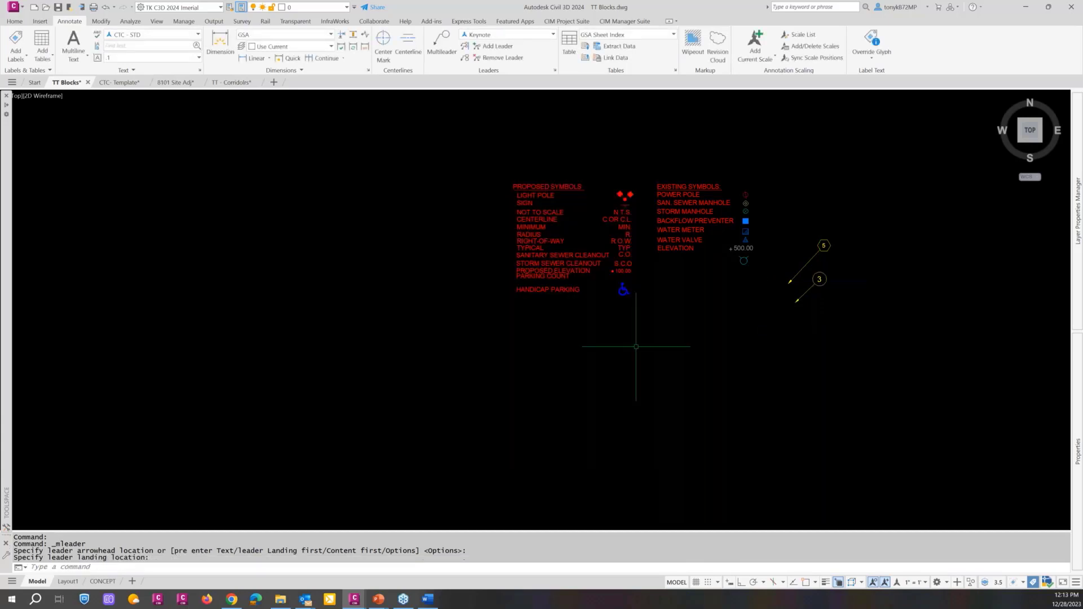
Step: Copy the circular tag 3 multileader once, placing the copy directly below the original
scroll(783, 298, up, 10)
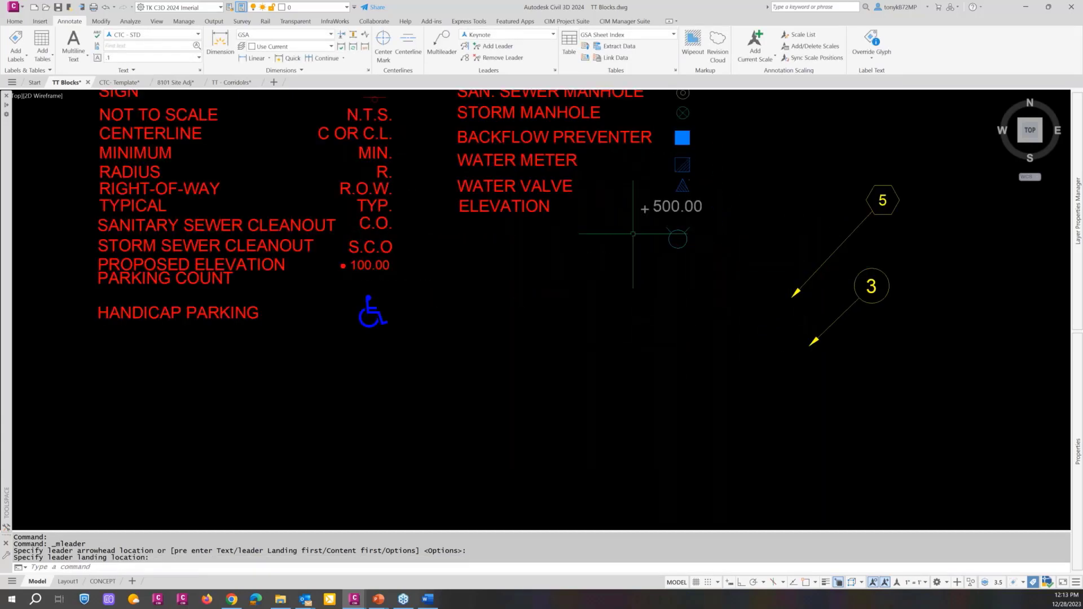
scroll(741, 276, down, 6)
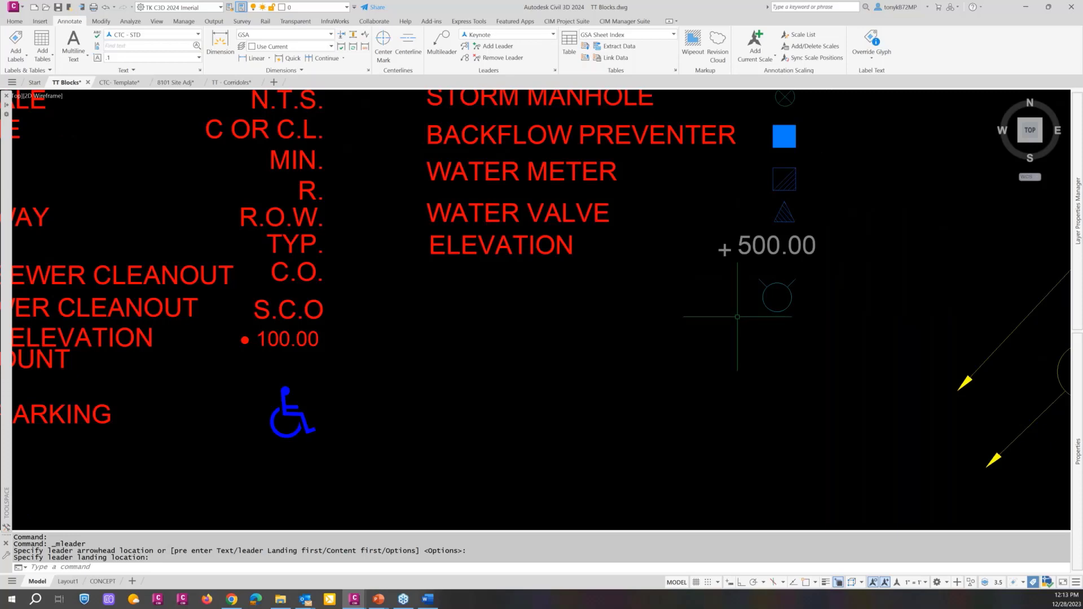
middle_drag(721, 312, 358, 295)
scroll(593, 246, down, 4)
key(Escape)
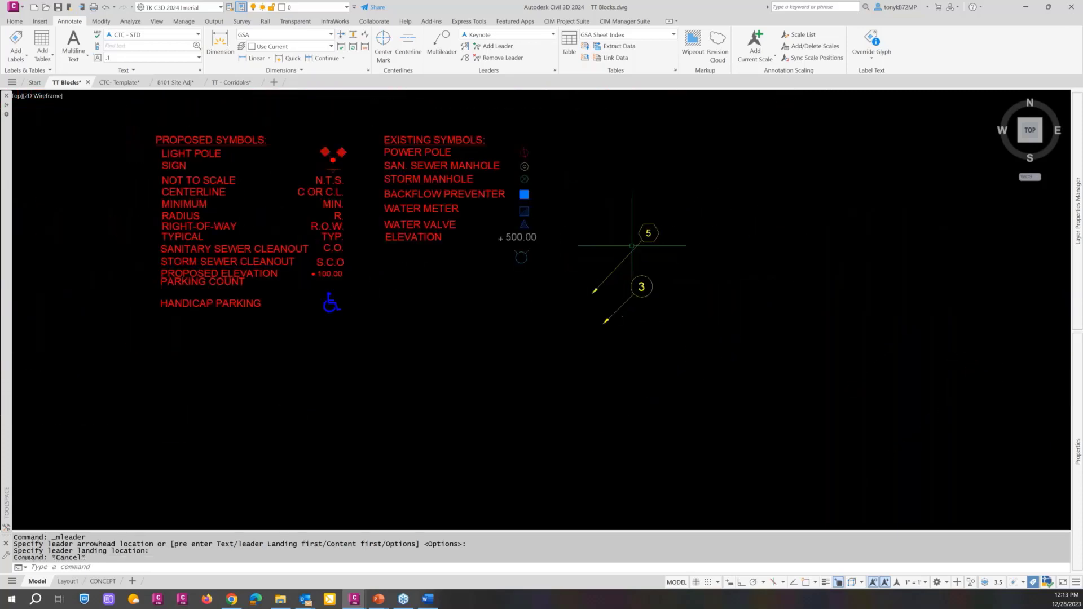
key(Escape)
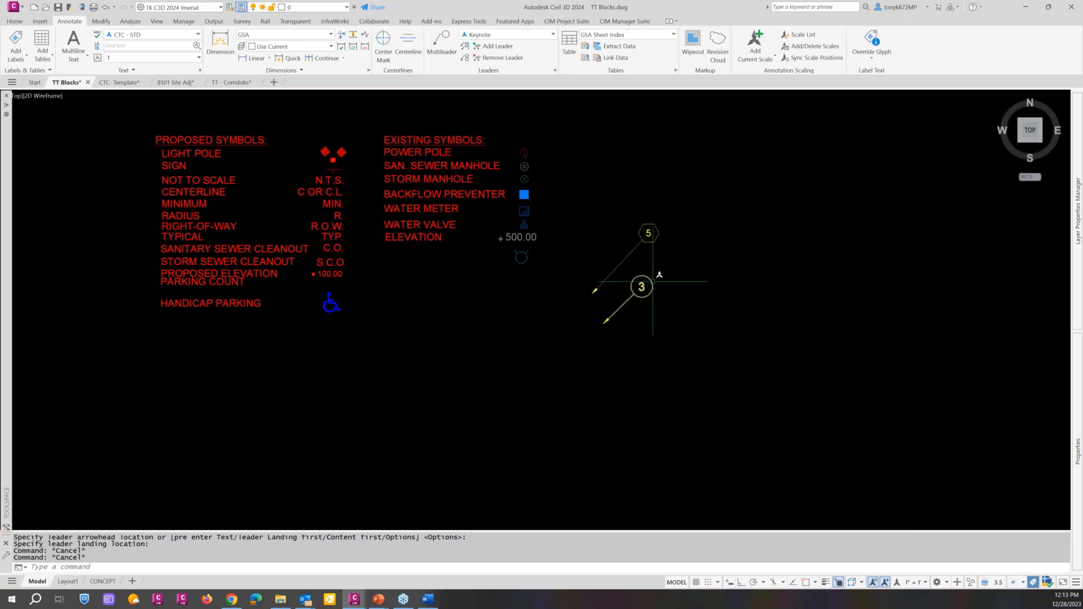
text(c)
key(Return)
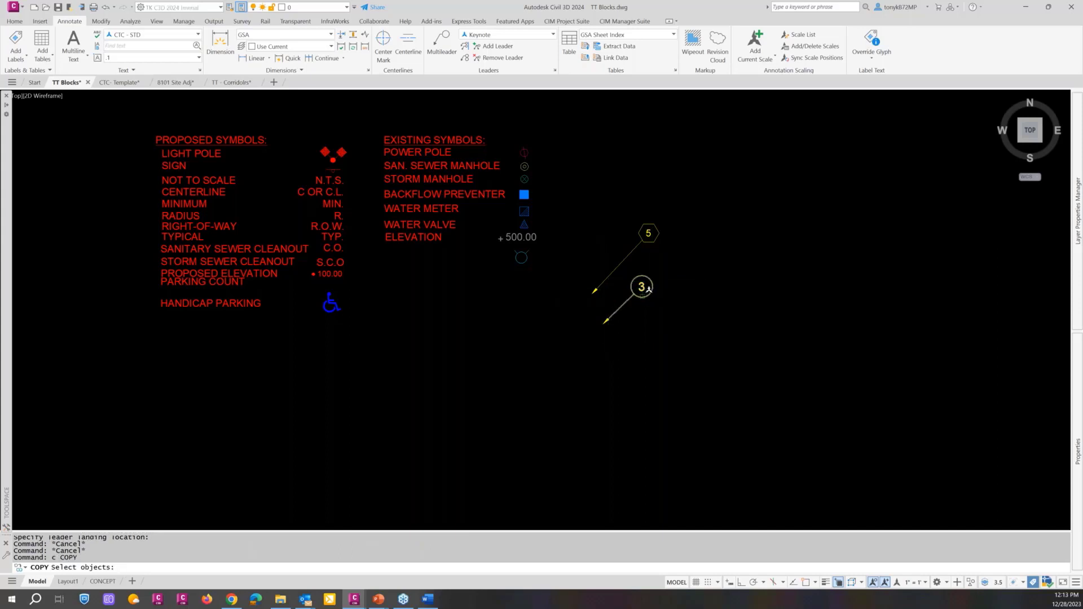
click(649, 289)
key(Return)
click(681, 275)
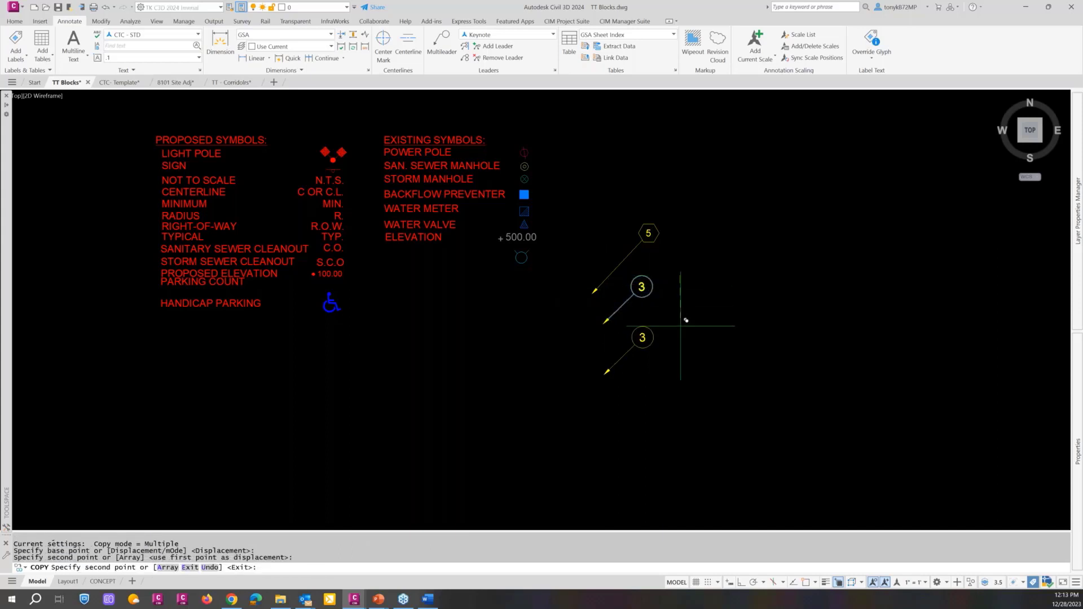
key(Escape)
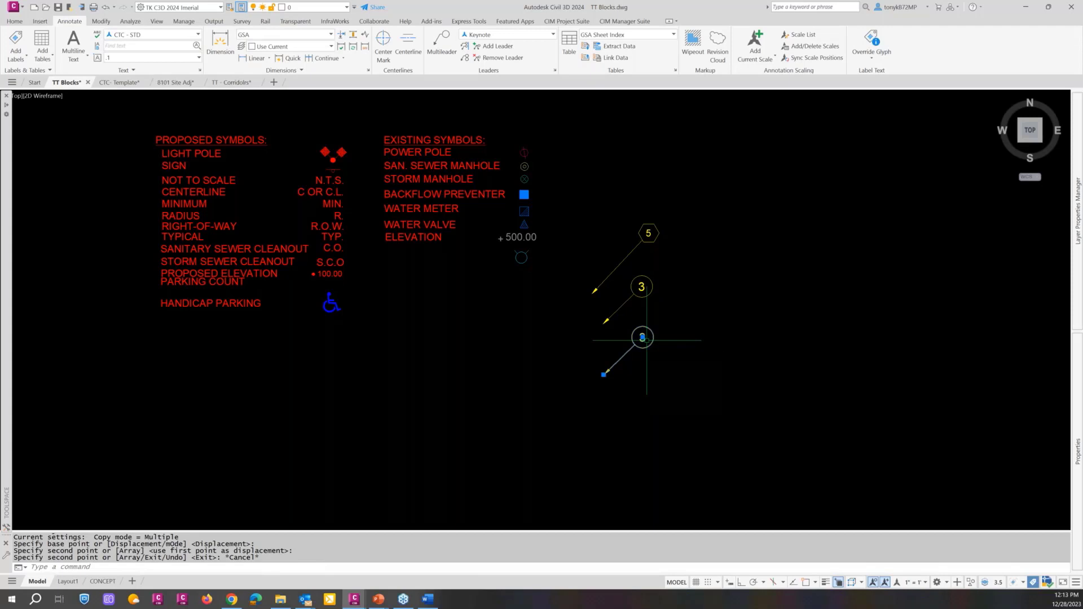
Step: Set the tag number of the copied circular multileader to 7
click(652, 335)
double_click(642, 338)
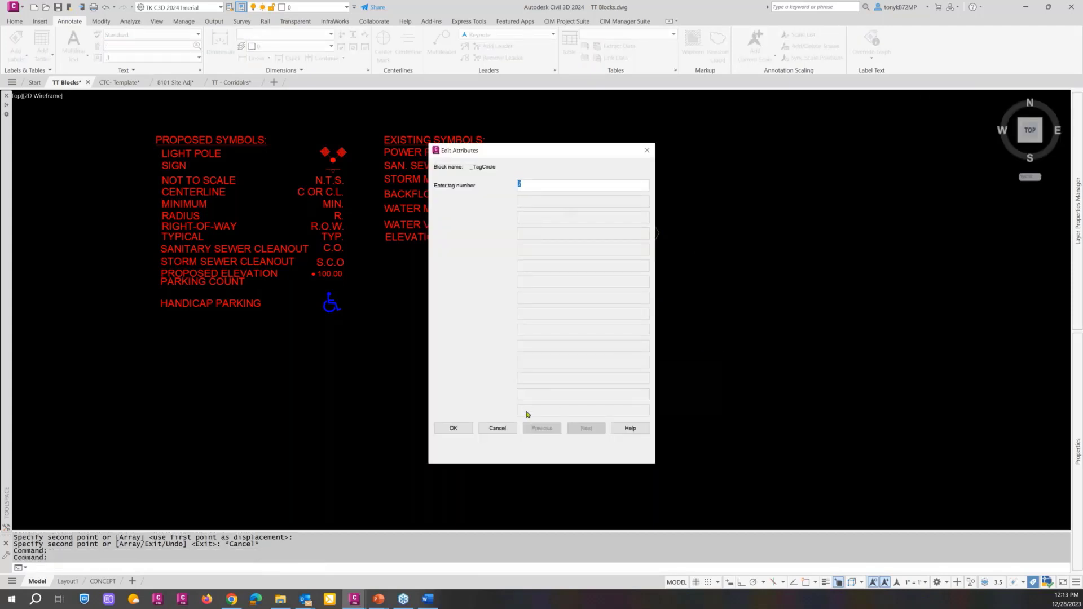
click(453, 428)
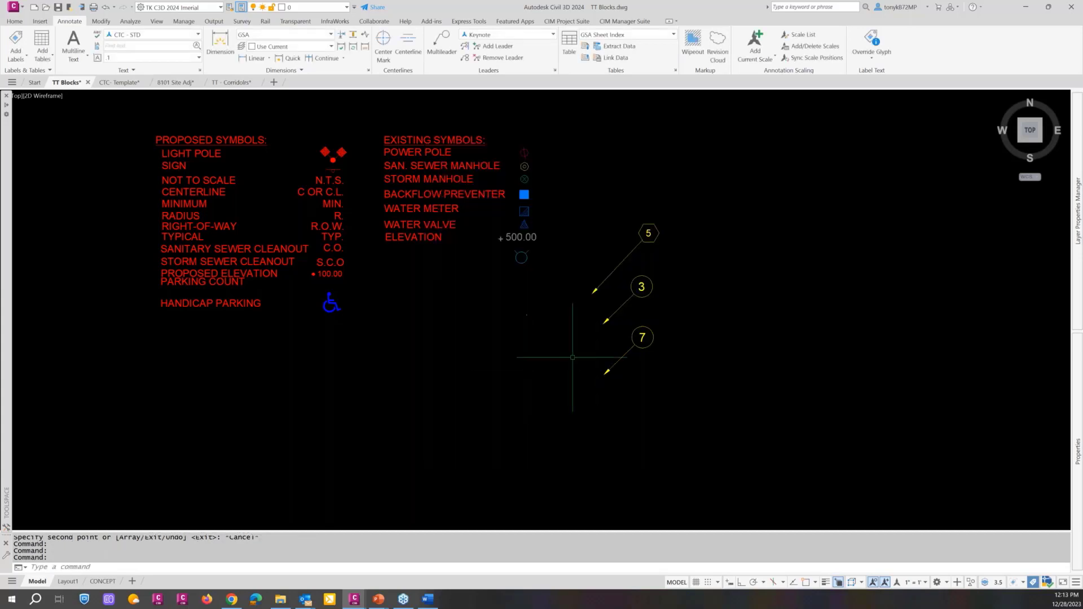
Step: Copy the circular tag 7 multileader twice, placing the copies in a row to its right
key(Escape)
text(c)
key(Return)
click(632, 334)
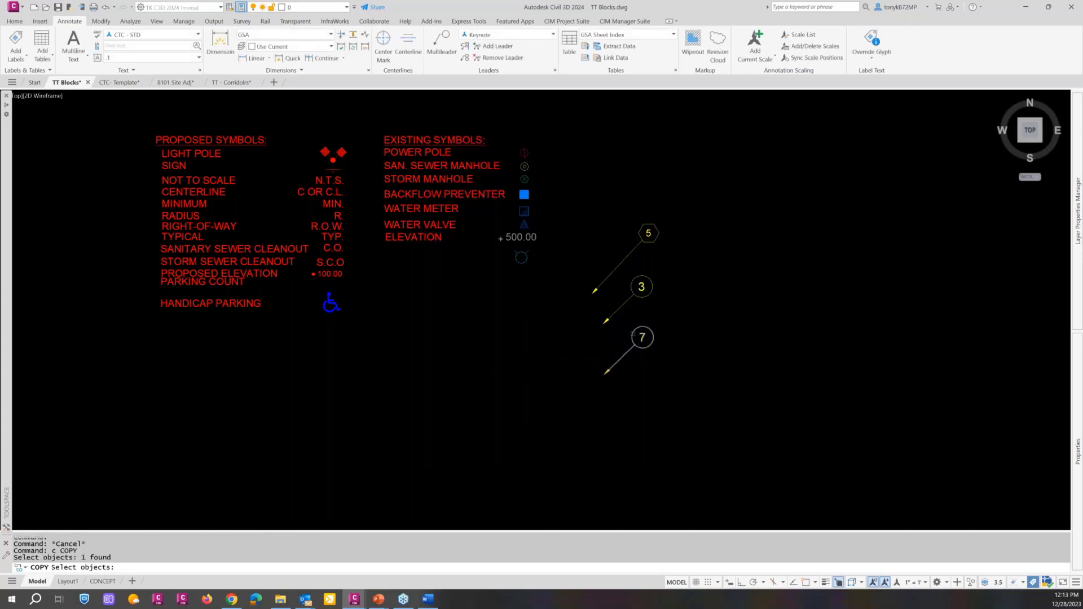
key(Return)
click(619, 341)
click(665, 341)
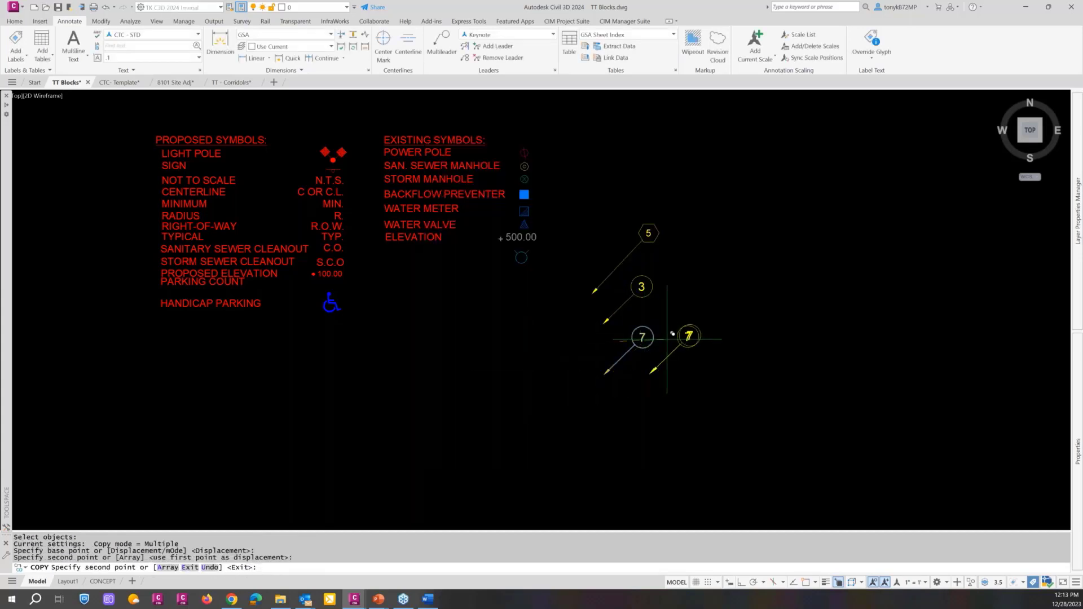
click(713, 342)
key(Escape)
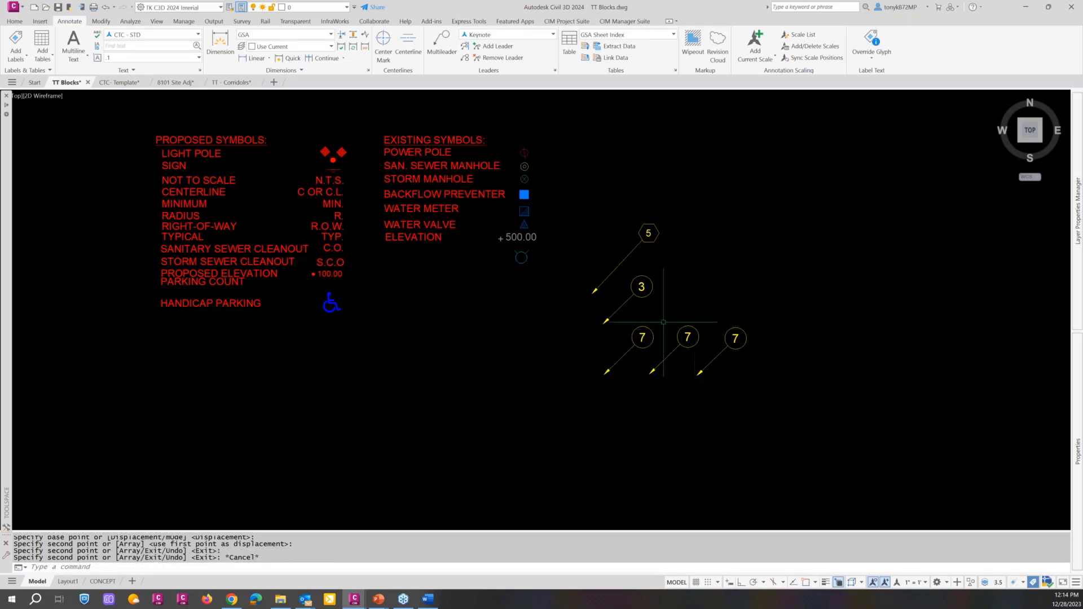
click(544, 37)
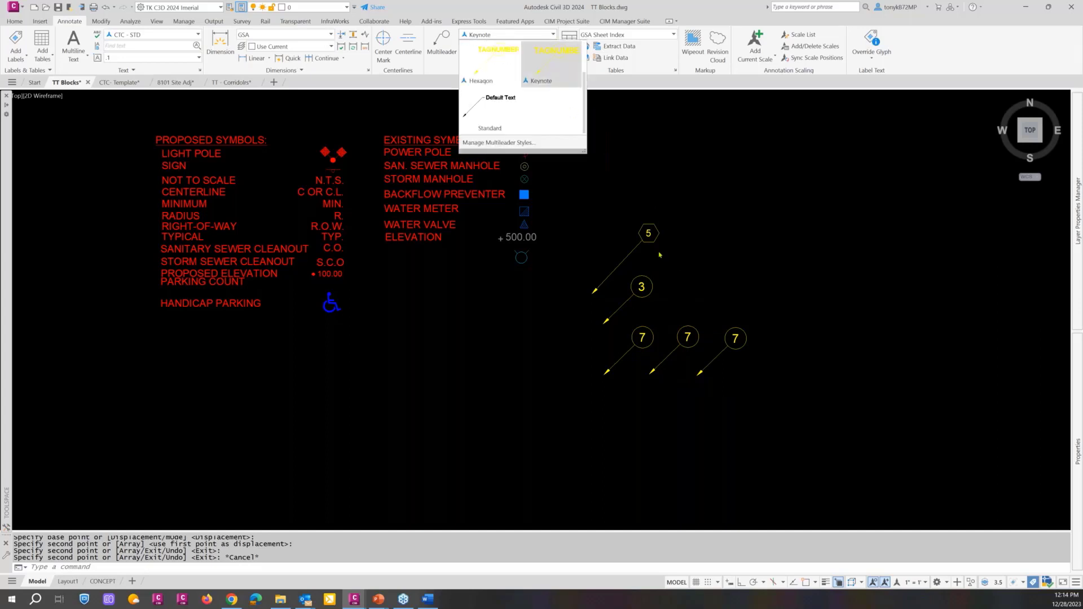
click(644, 182)
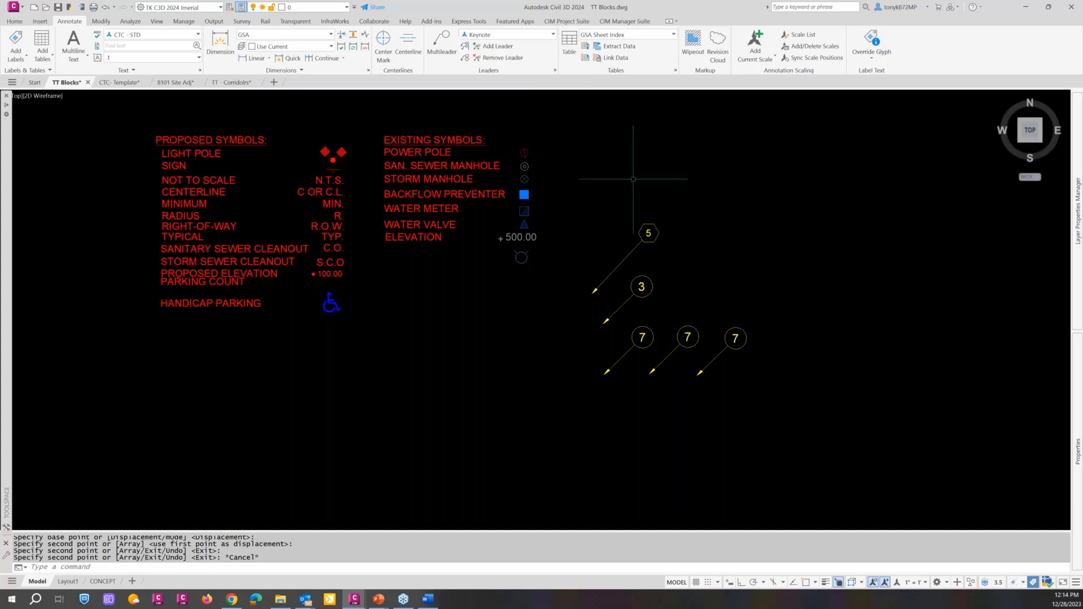
Step: List the drawing's blocks in Template Tracker and look up the references to the _TagCircle block
key(Escape)
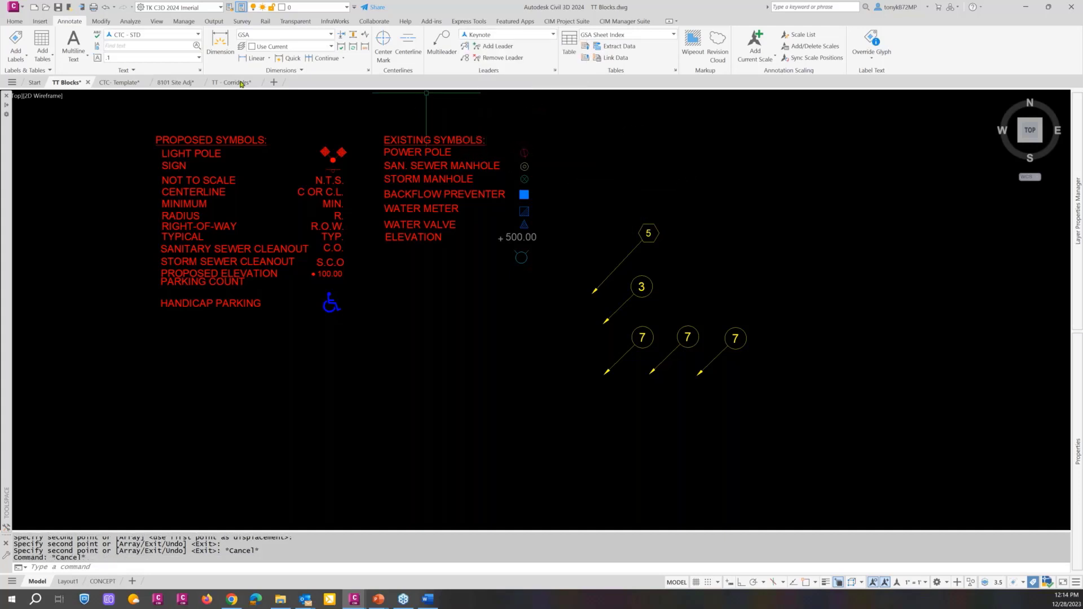
click(602, 22)
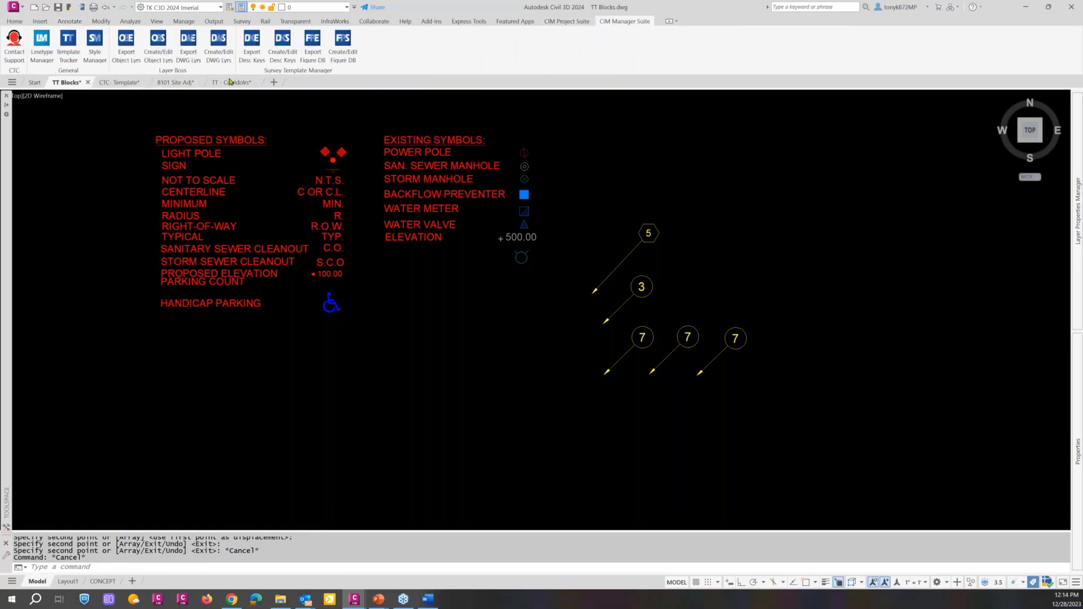
click(68, 54)
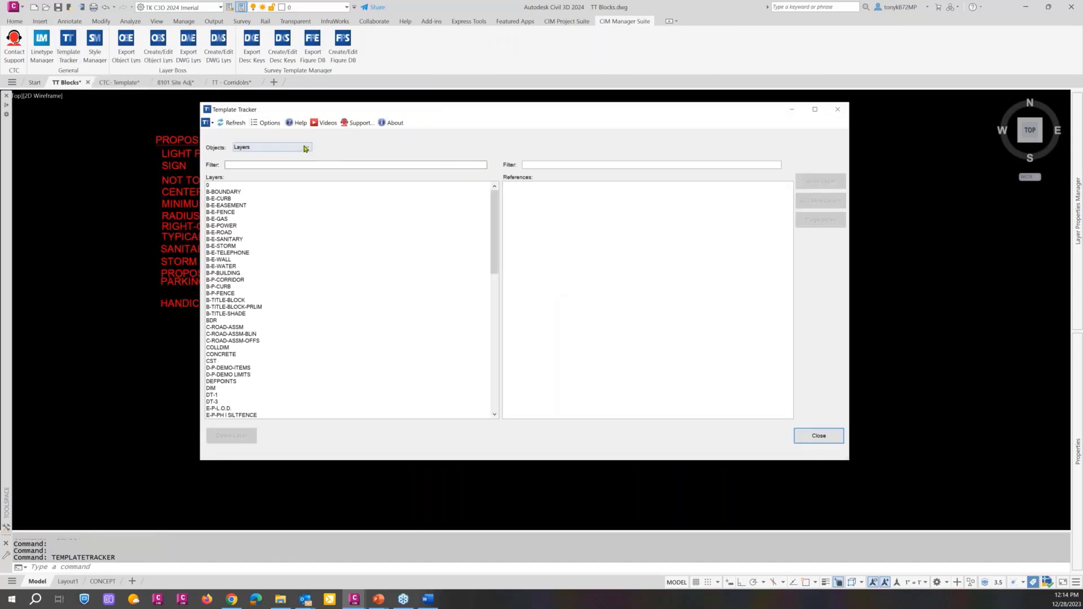
click(307, 147)
click(252, 204)
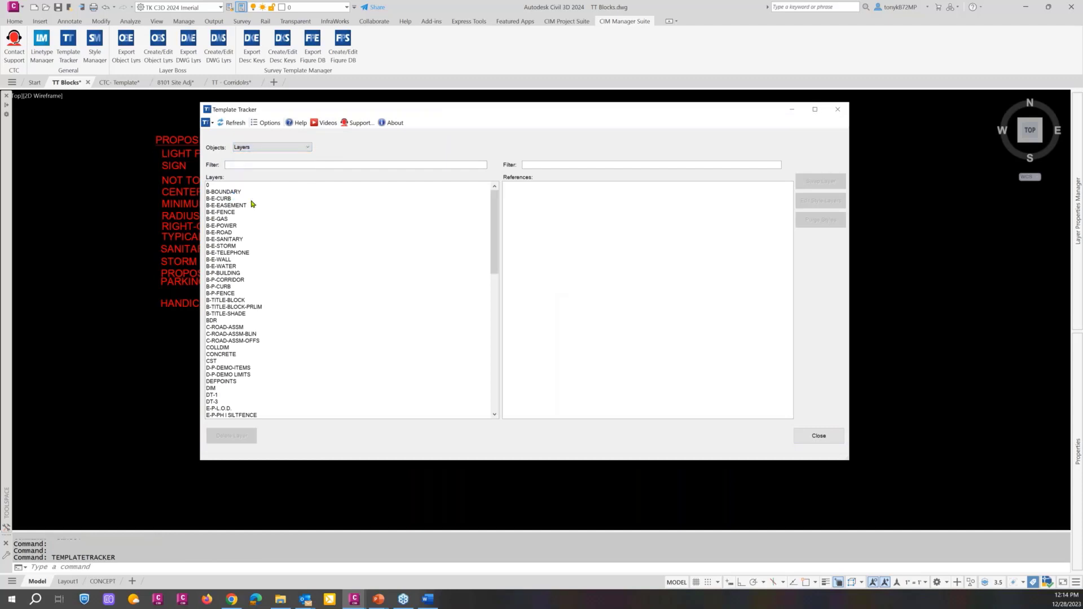
click(273, 148)
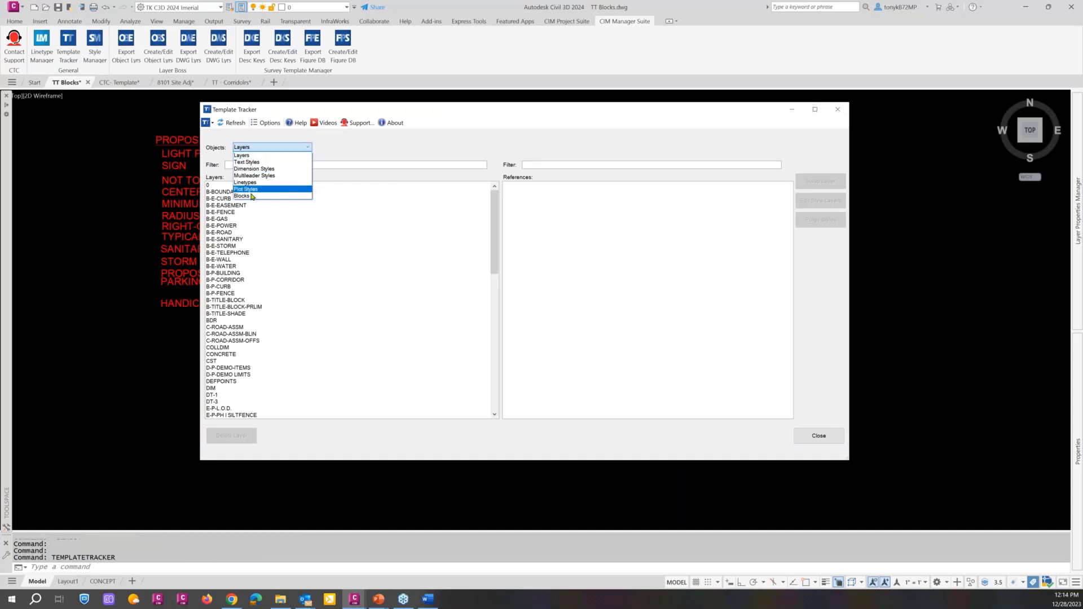
click(249, 196)
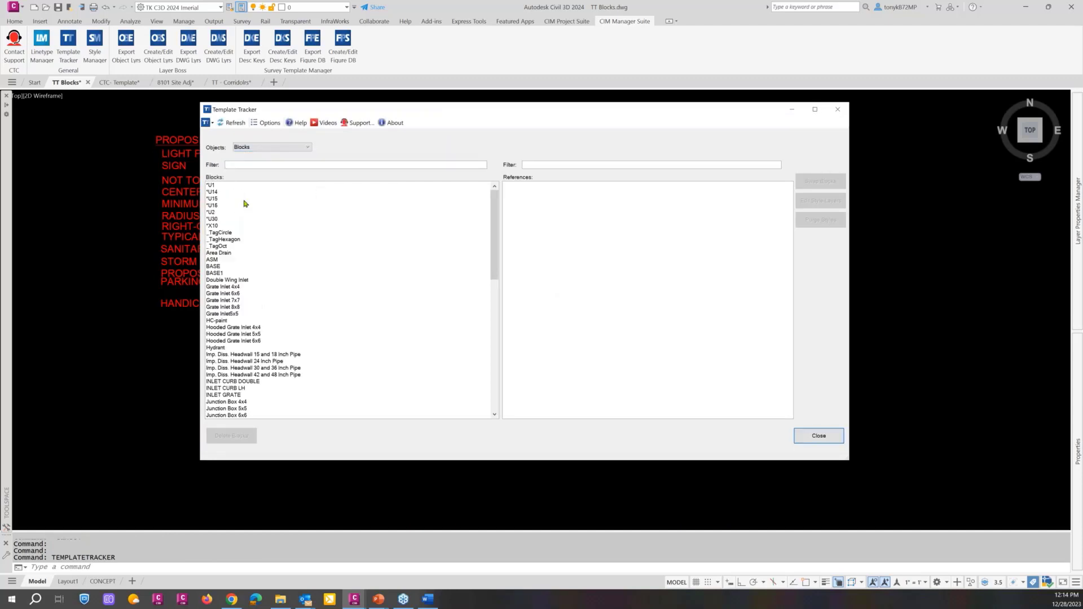
click(225, 234)
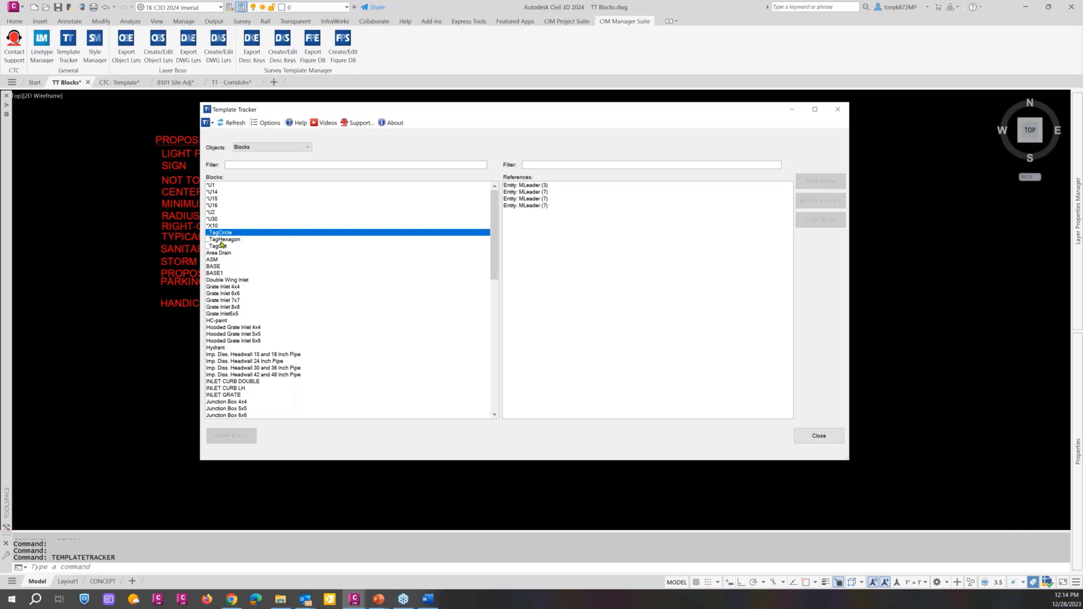
Step: Swap the block of the three tag 7 MLeader references from _TagCircle to _TagOct
click(531, 193)
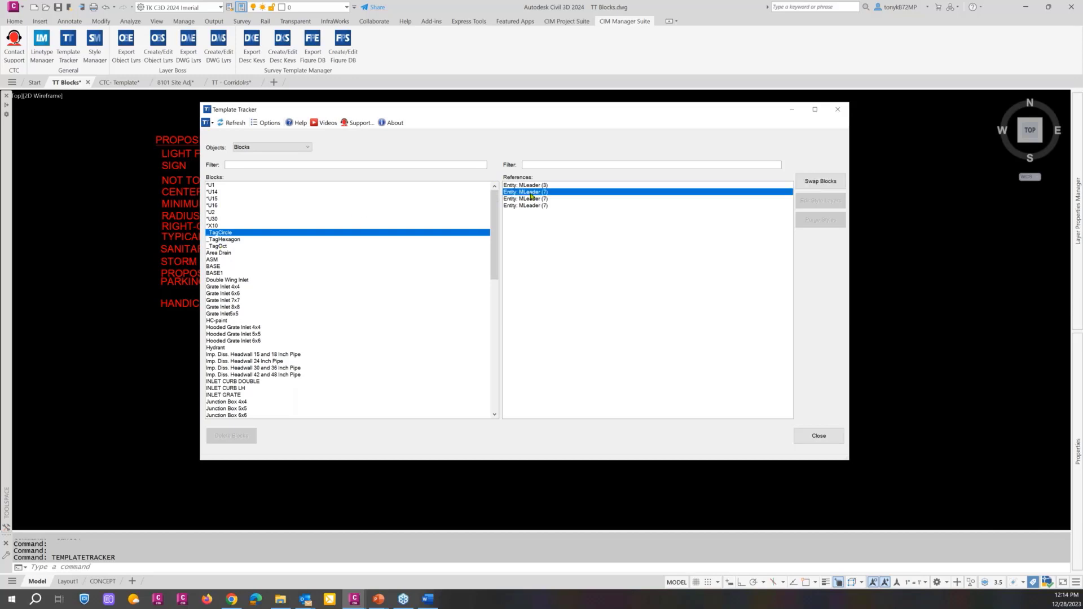
shift+click(531, 207)
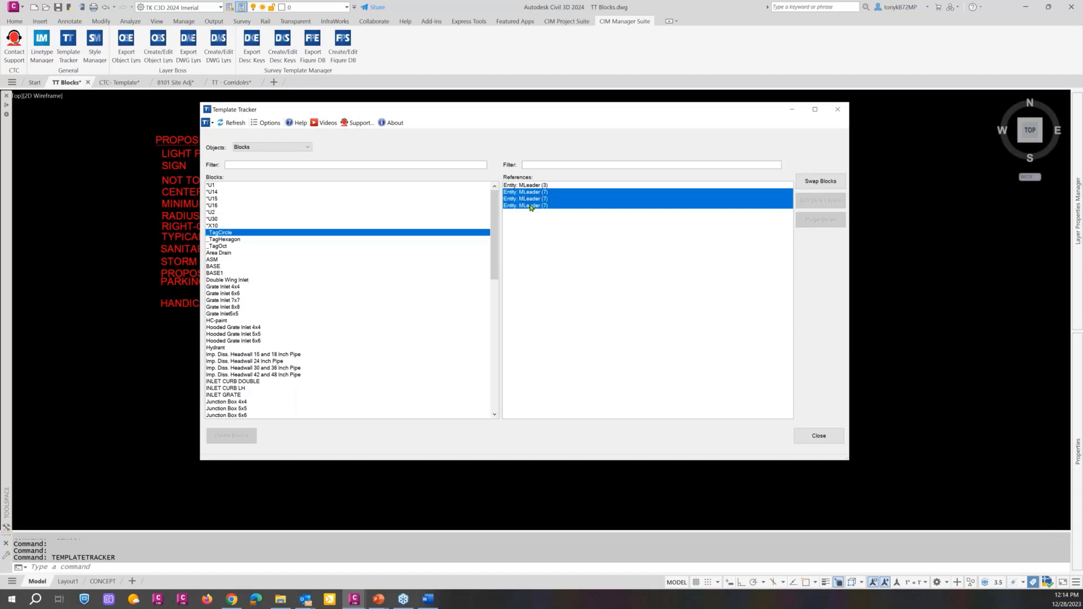
click(832, 183)
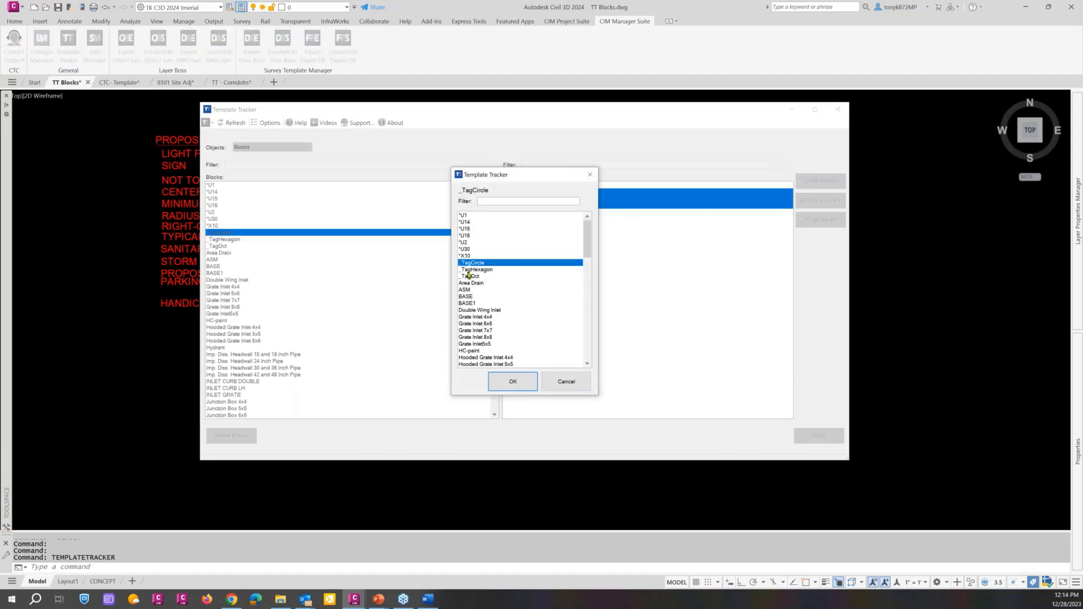
click(466, 277)
click(514, 379)
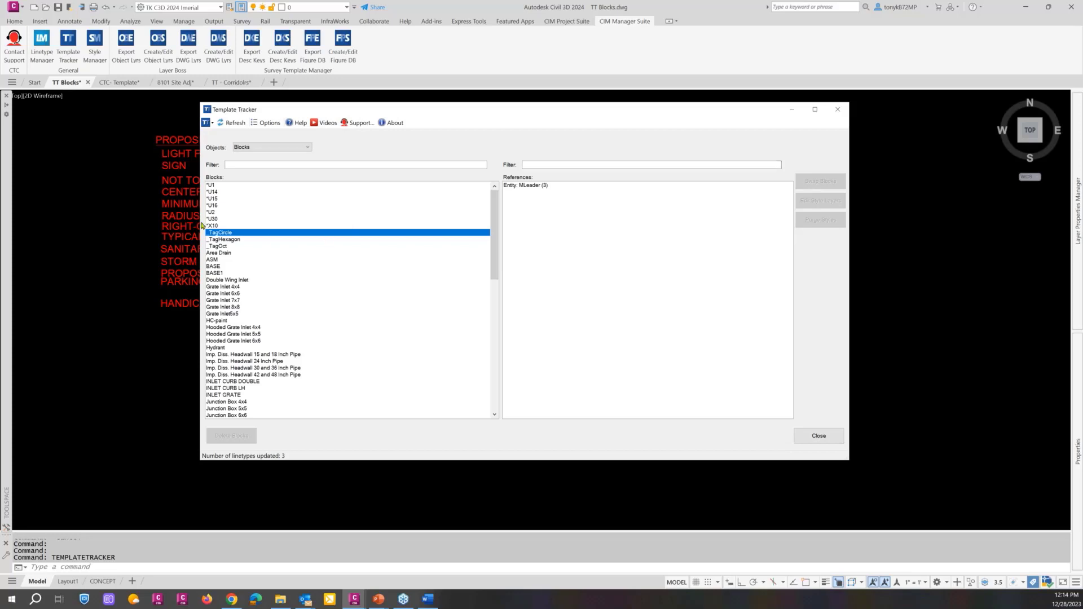
Step: Check the references to the _TagOct block, and close Template Tracker to view the leaders in the drawing
click(220, 246)
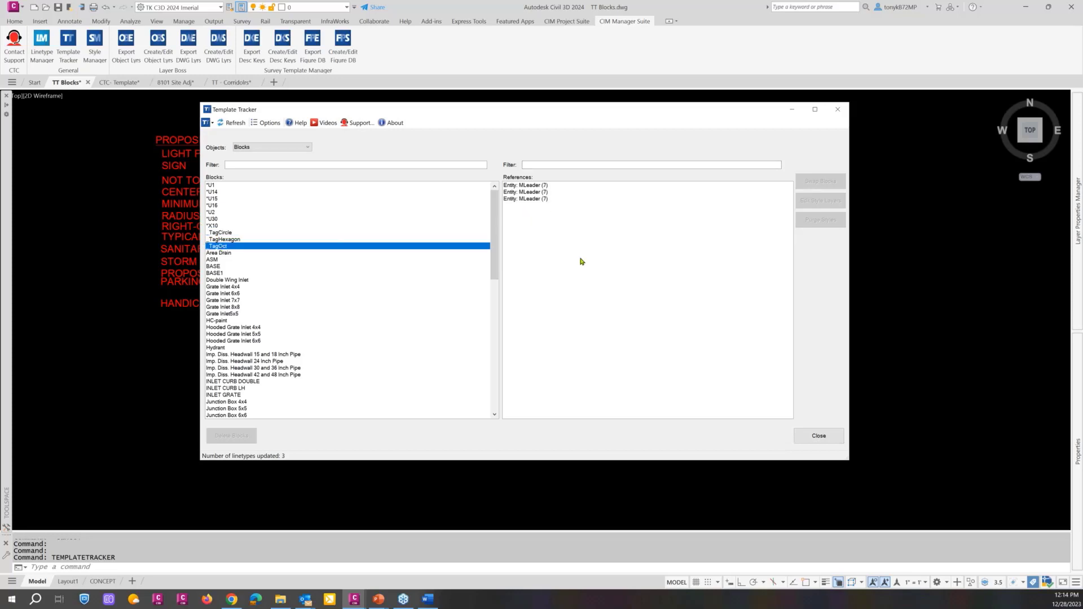
click(819, 436)
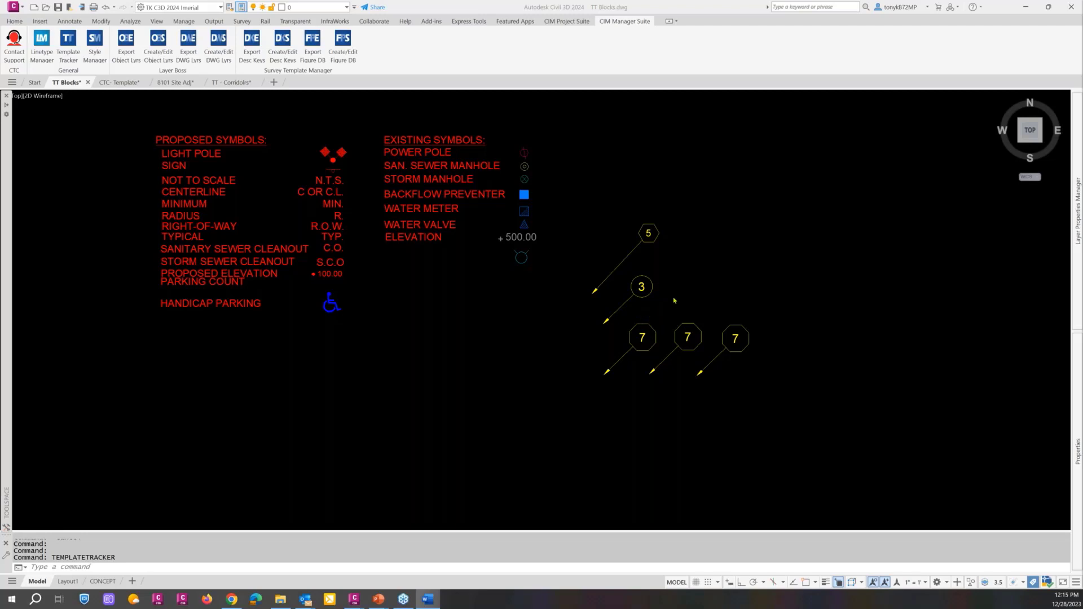
key(Escape)
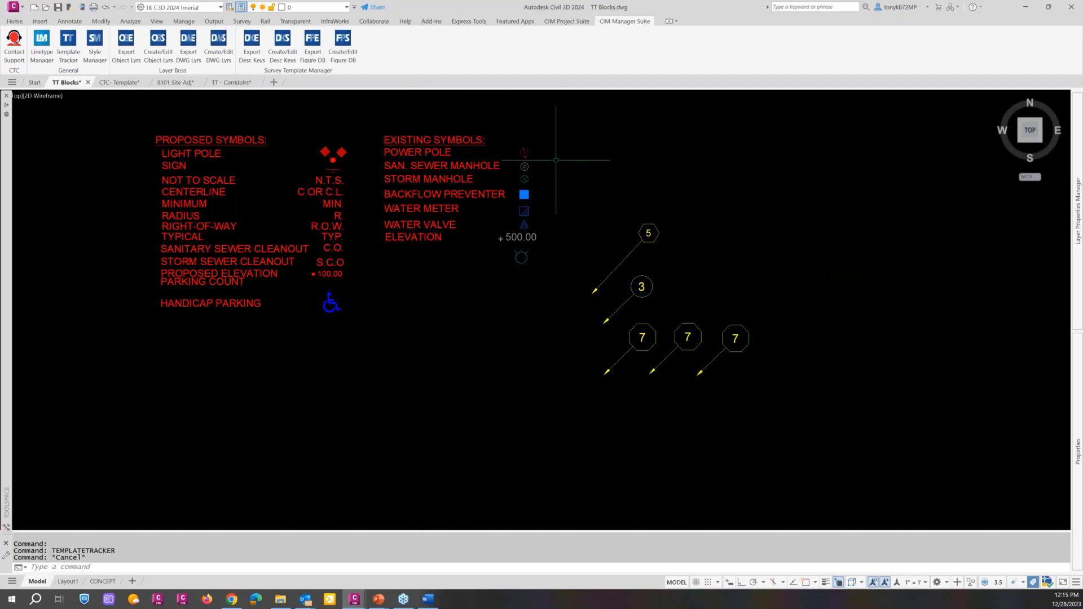
Step: Browse the layers of TT Blocks in Template Tracker and filter the layer list by C-
click(69, 42)
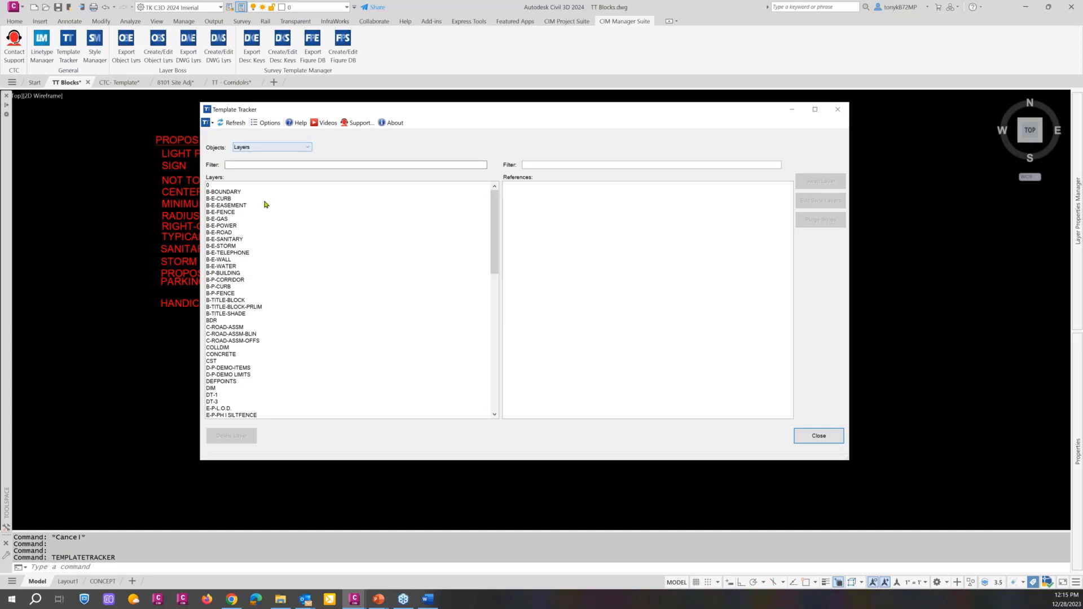
scroll(245, 276, down, 5)
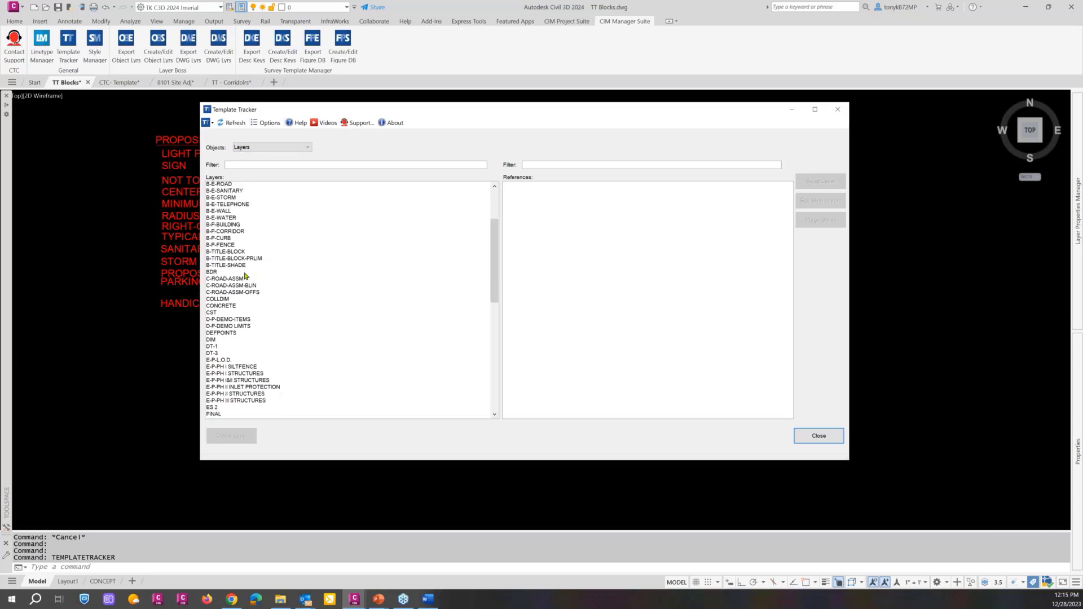
scroll(246, 276, down, 4)
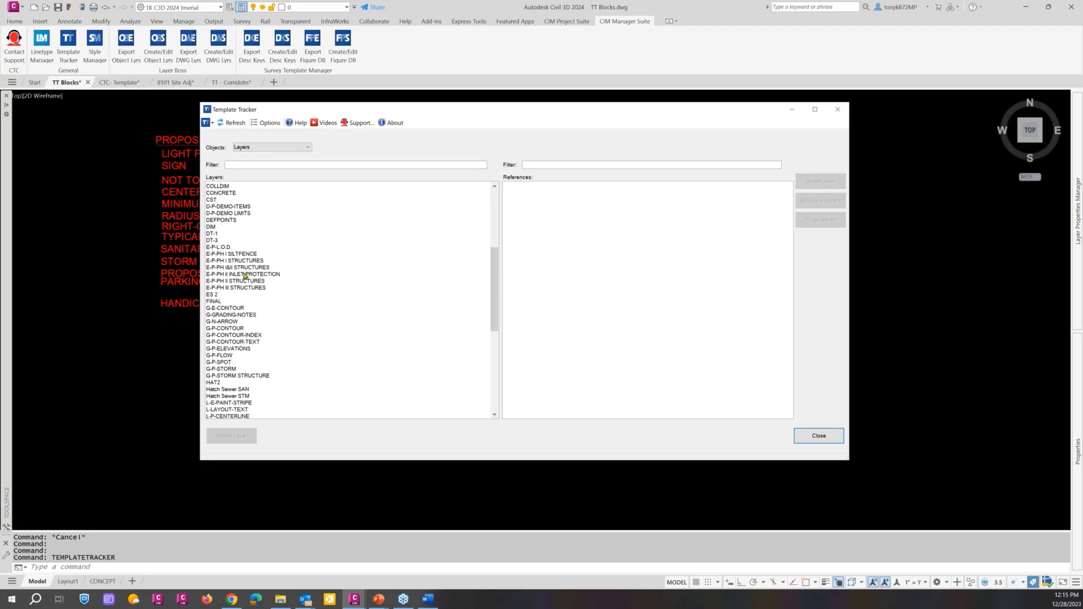
scroll(245, 277, up, 6)
scroll(245, 276, up, 4)
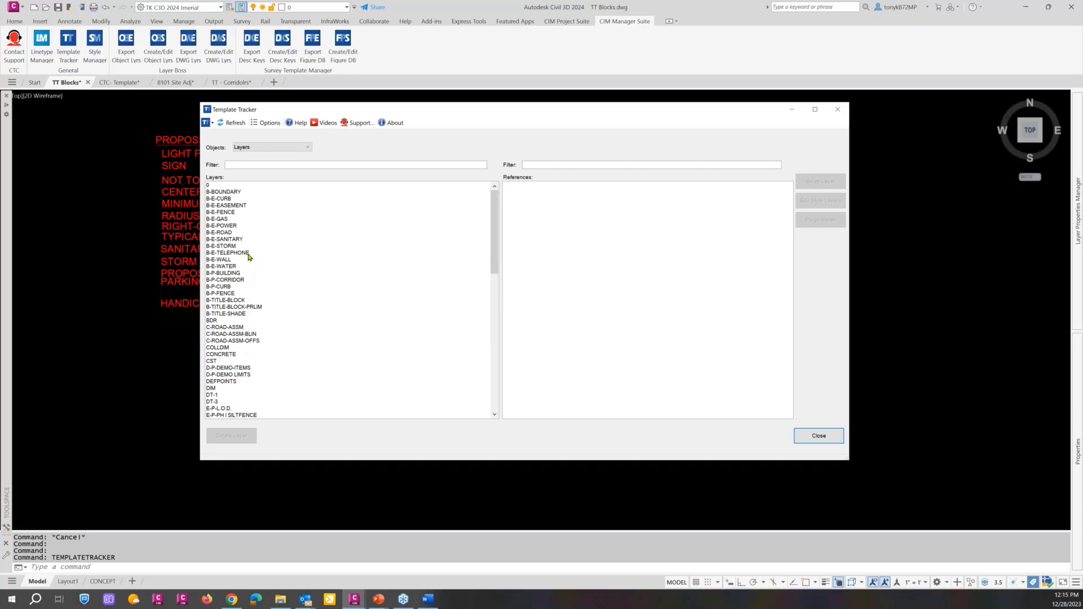
click(240, 165)
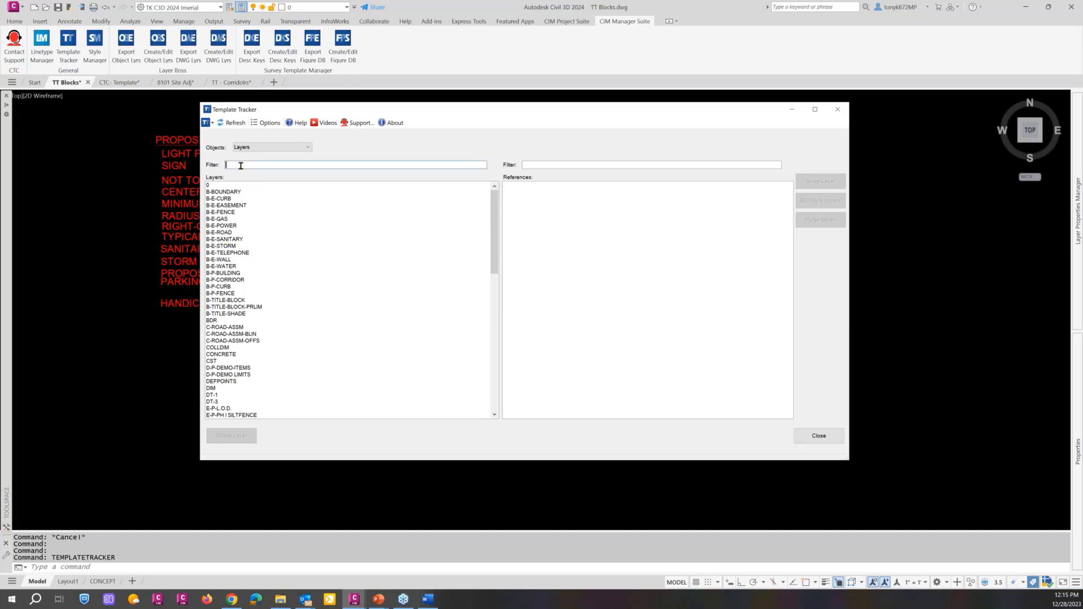
text(C)
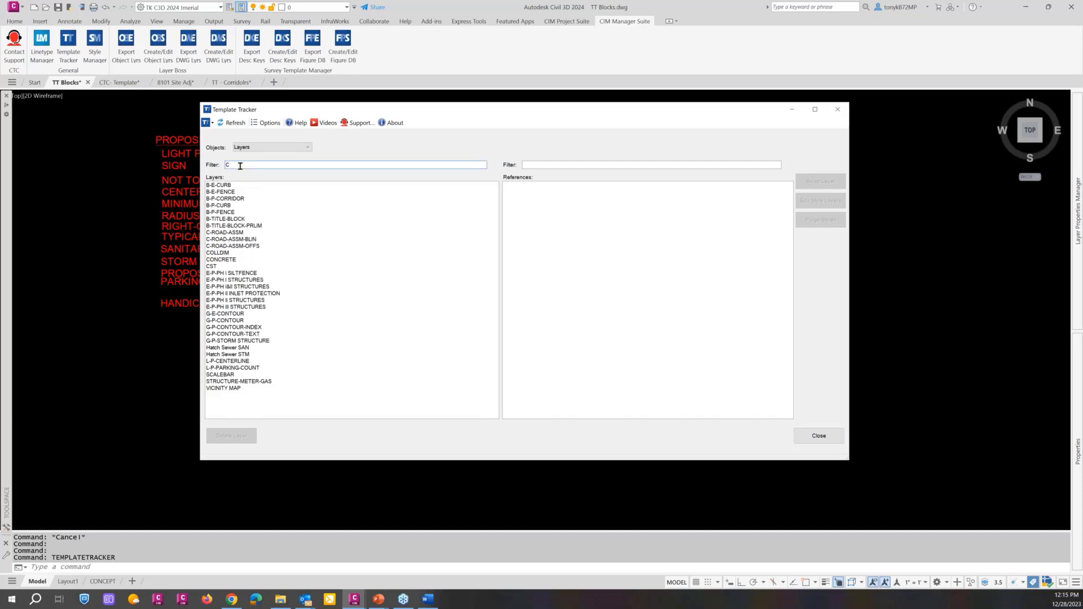
text(-)
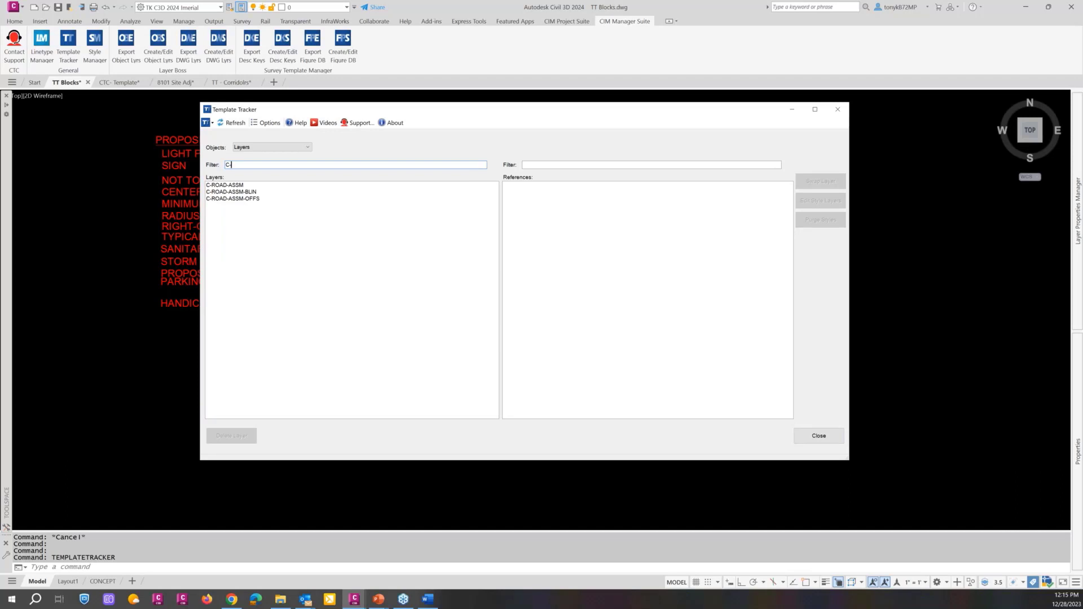
Step: Clear the layer filter and close Template Tracker
text(A)
key(BackSpace)
key(BackSpace)
key(BackSpace)
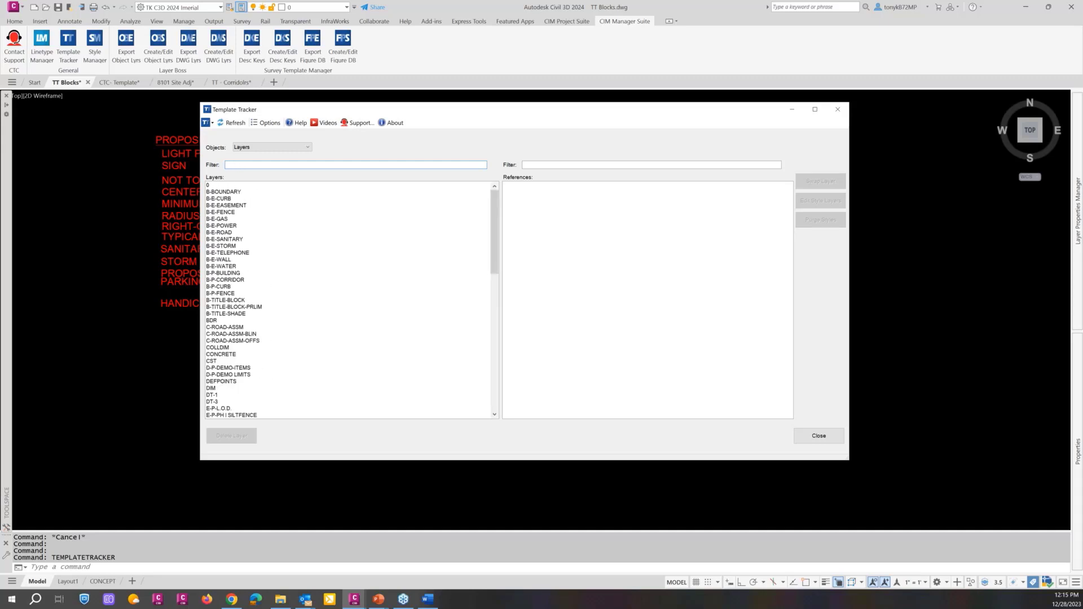
click(819, 436)
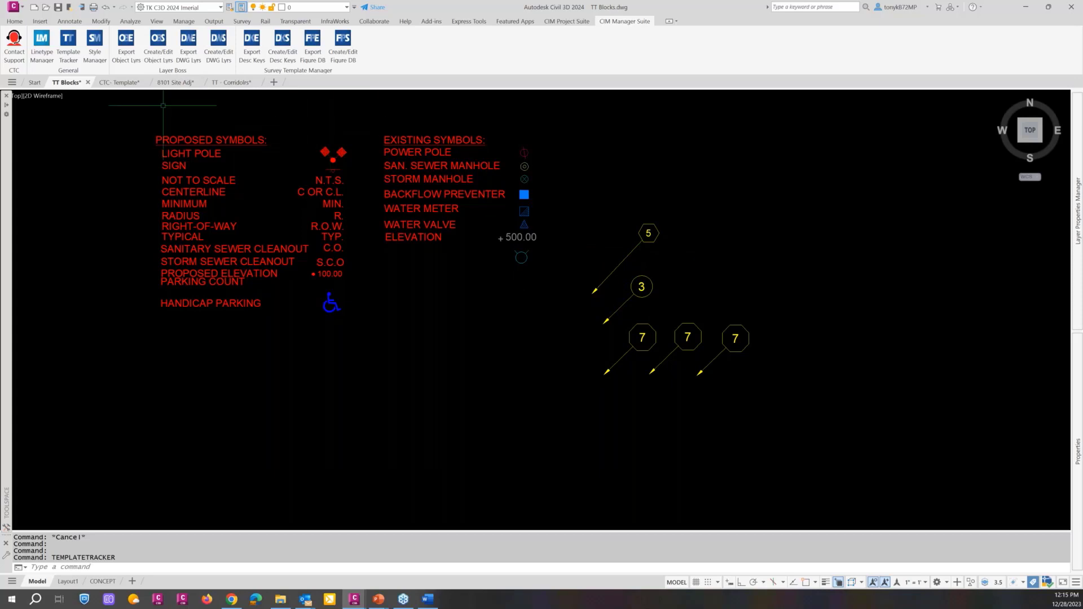
Step: Switch to the CTC- Template drawing and display its model space
mouse_move(119, 89)
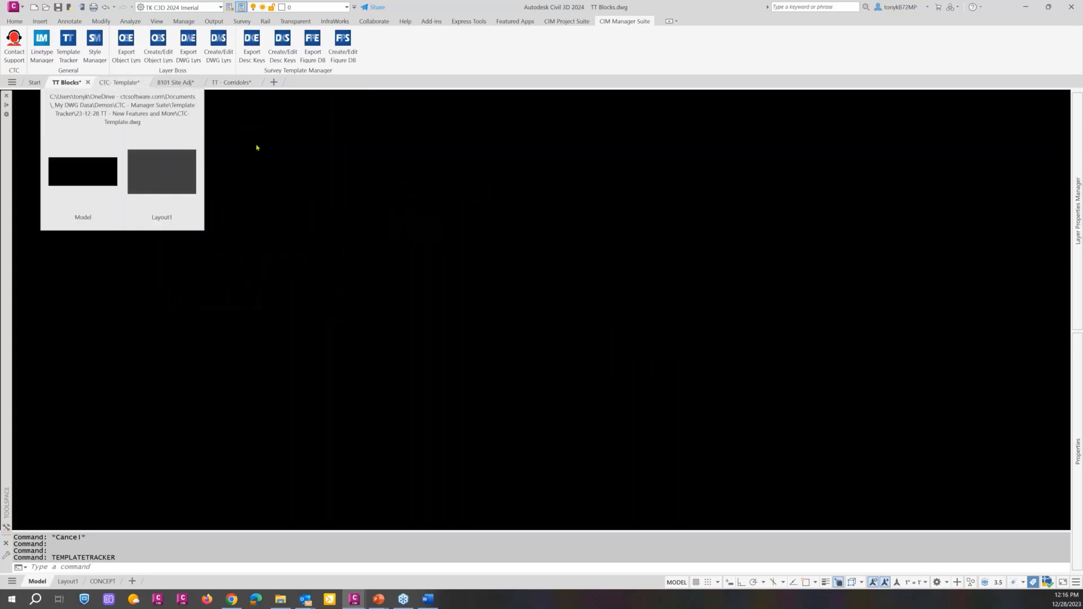
click(114, 87)
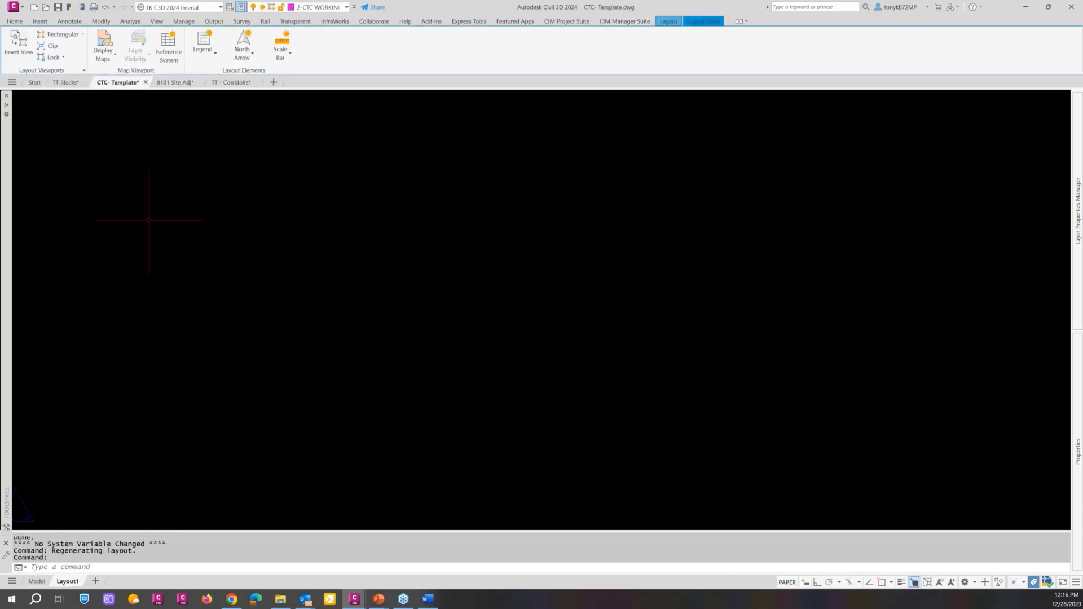
click(37, 581)
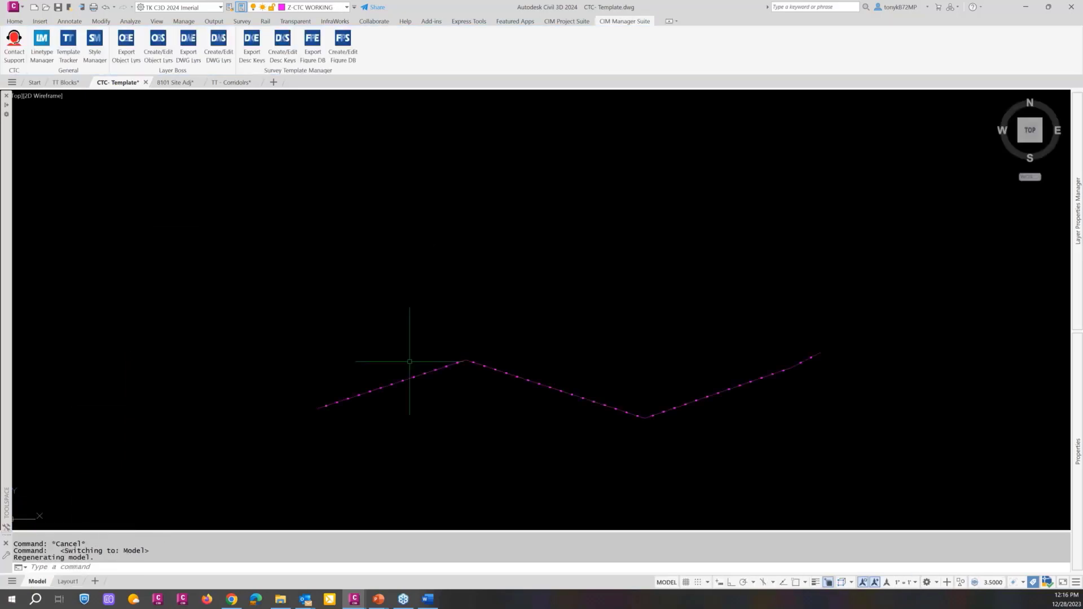
scroll(561, 303, down, 2)
scroll(560, 304, up, 5)
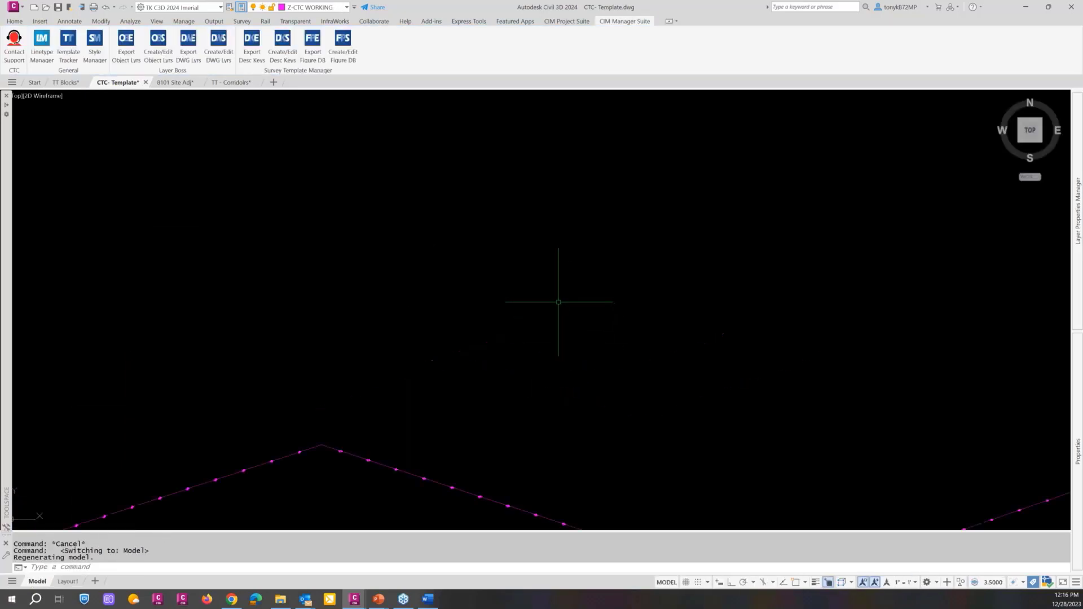
scroll(533, 285, up, 3)
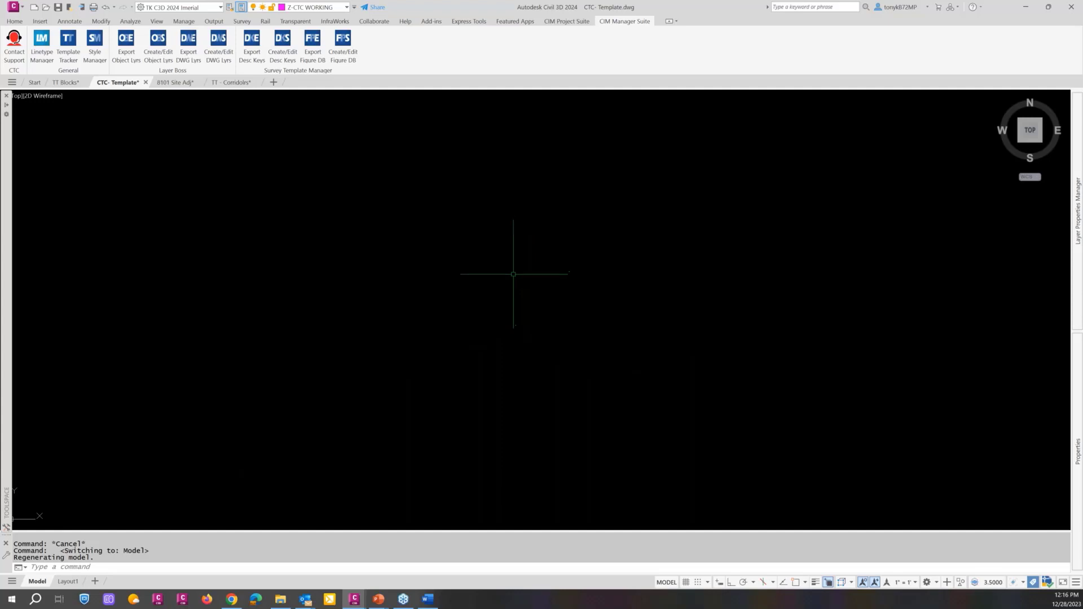
scroll(513, 273, down, 3)
key(Escape)
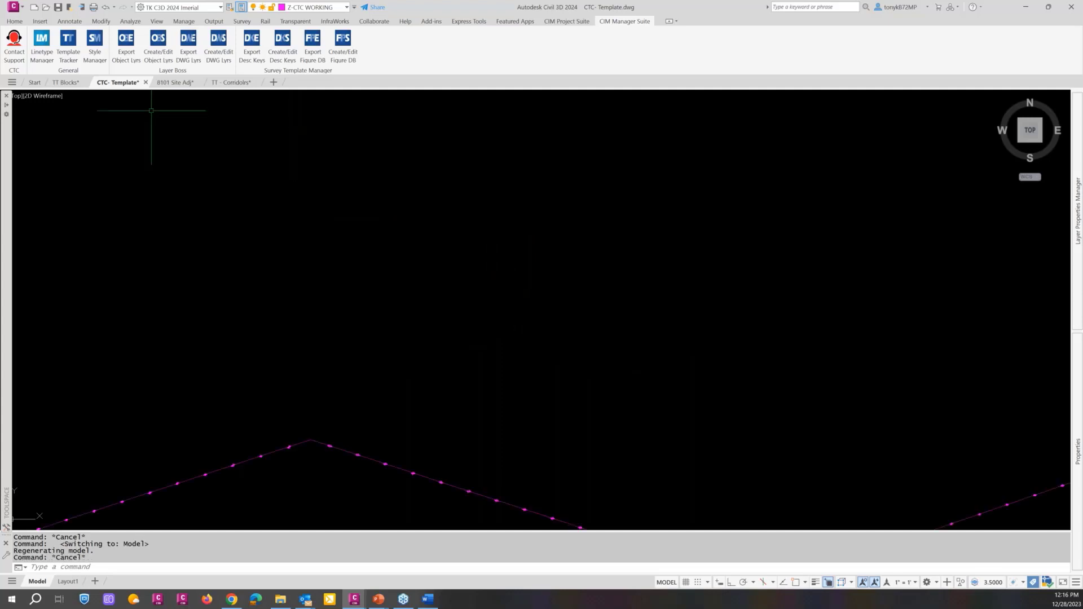
Step: Run Template Tracker on the CTC- Template drawing, review and dismiss the invalid table styles alert, and close the tool
click(67, 45)
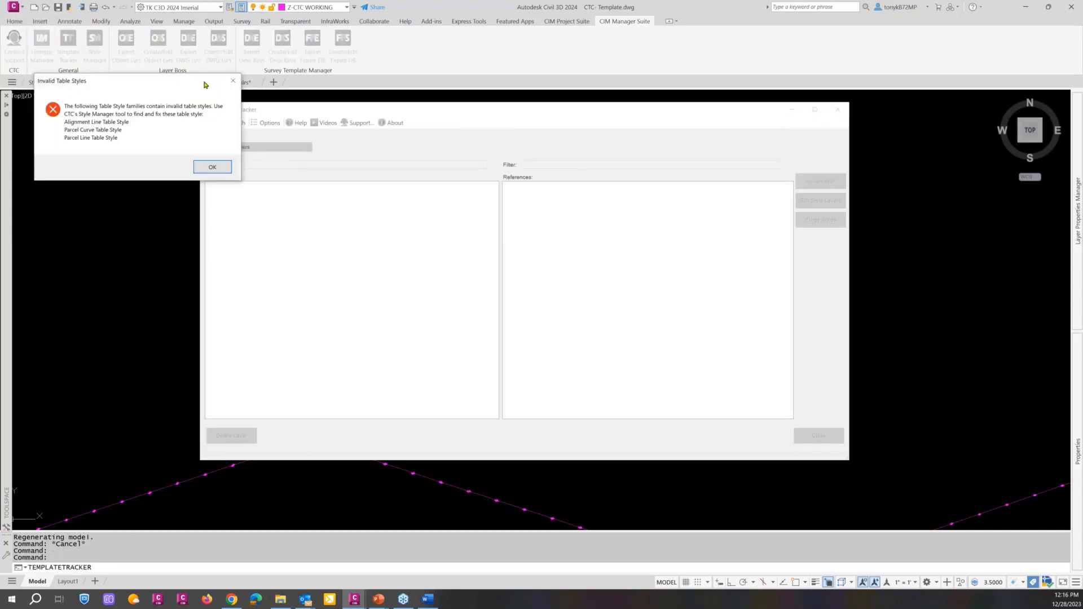
drag(205, 83, 445, 212)
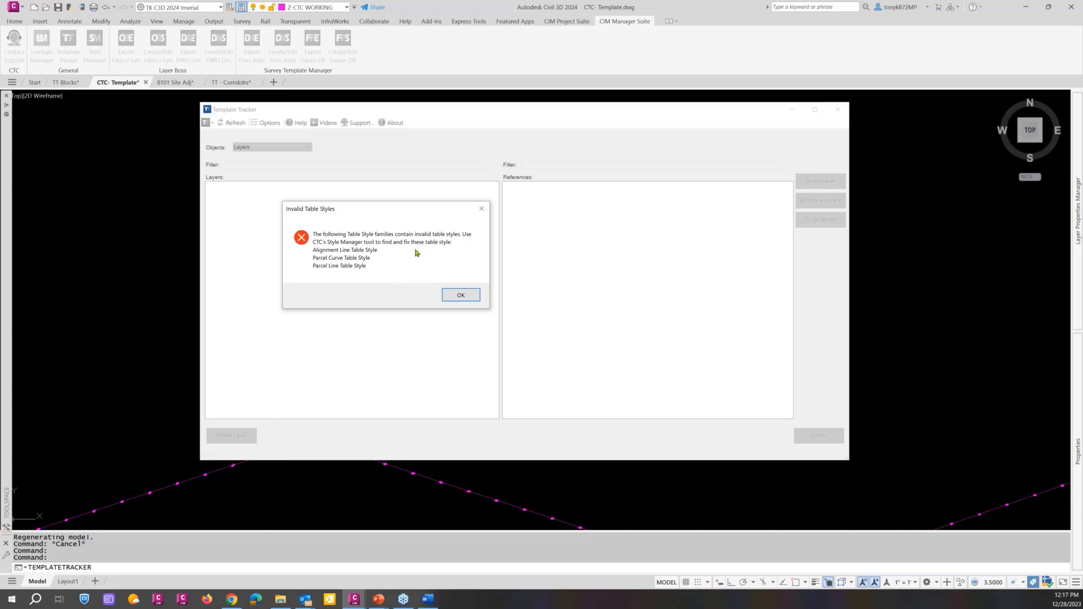
click(460, 295)
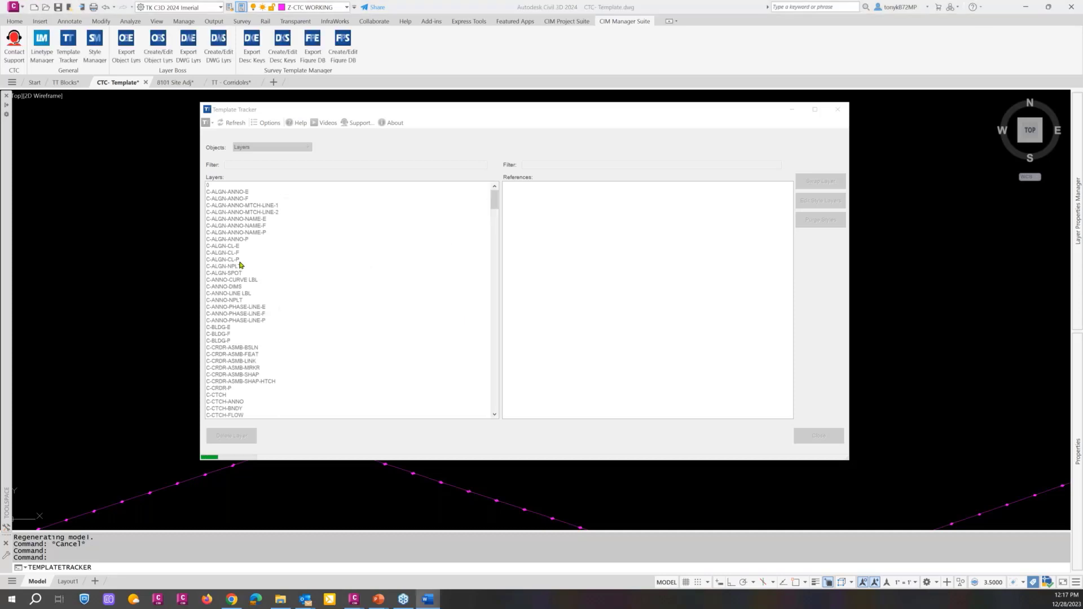
key(Escape)
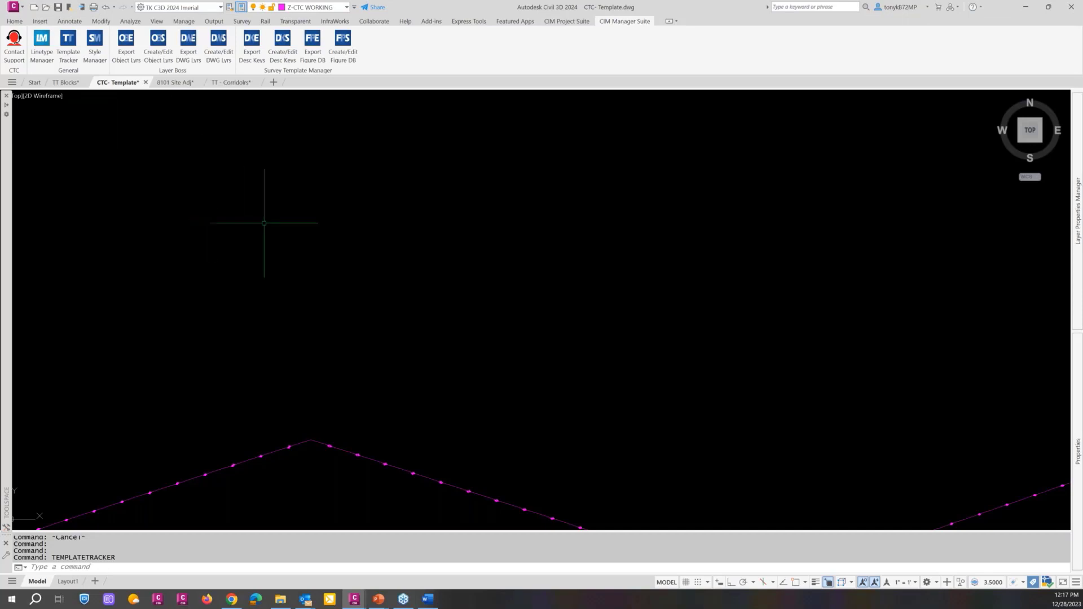
Step: Examine the parcel line table styles in the drawing's Settings tree
mouse_move(5, 244)
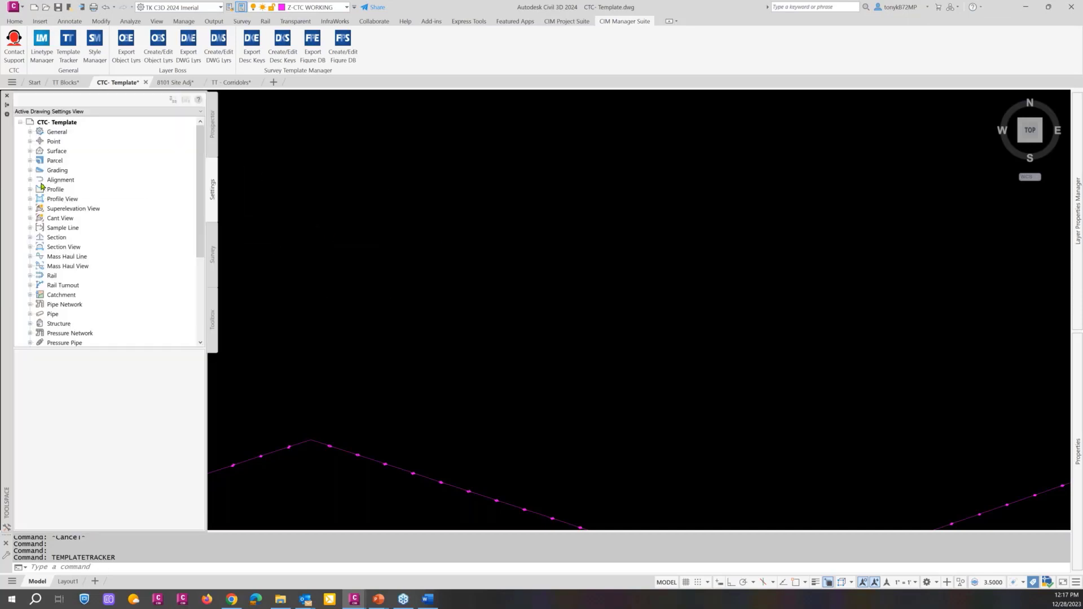
click(30, 161)
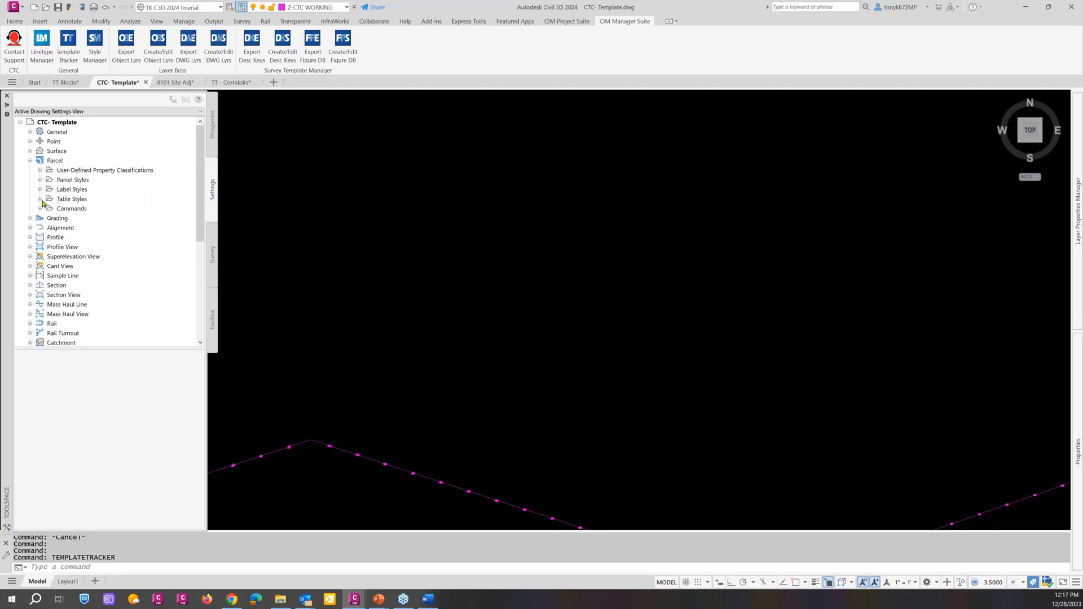
click(40, 199)
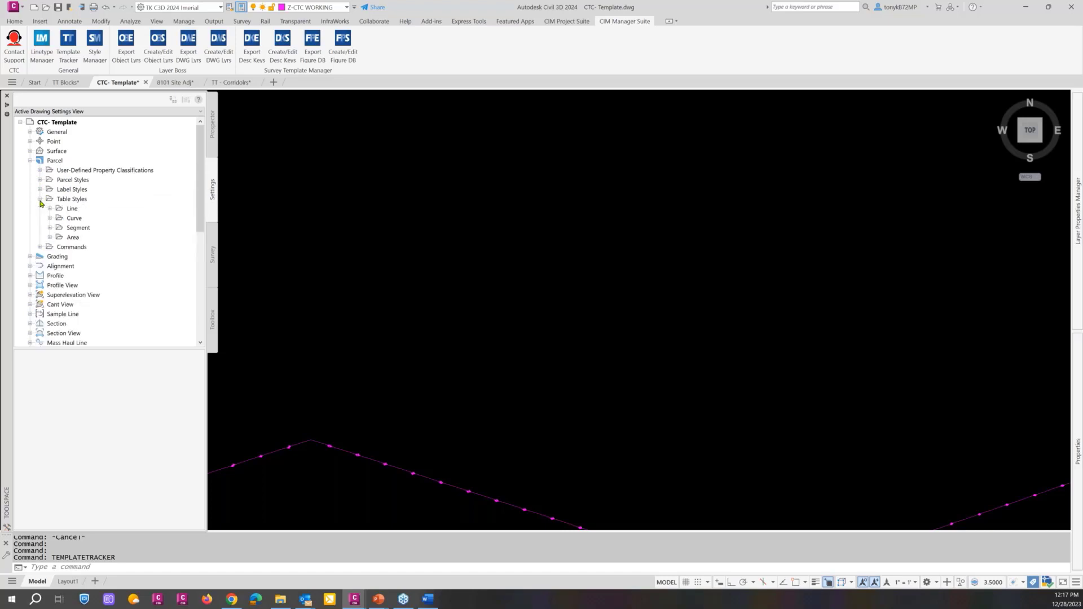
click(71, 210)
click(49, 208)
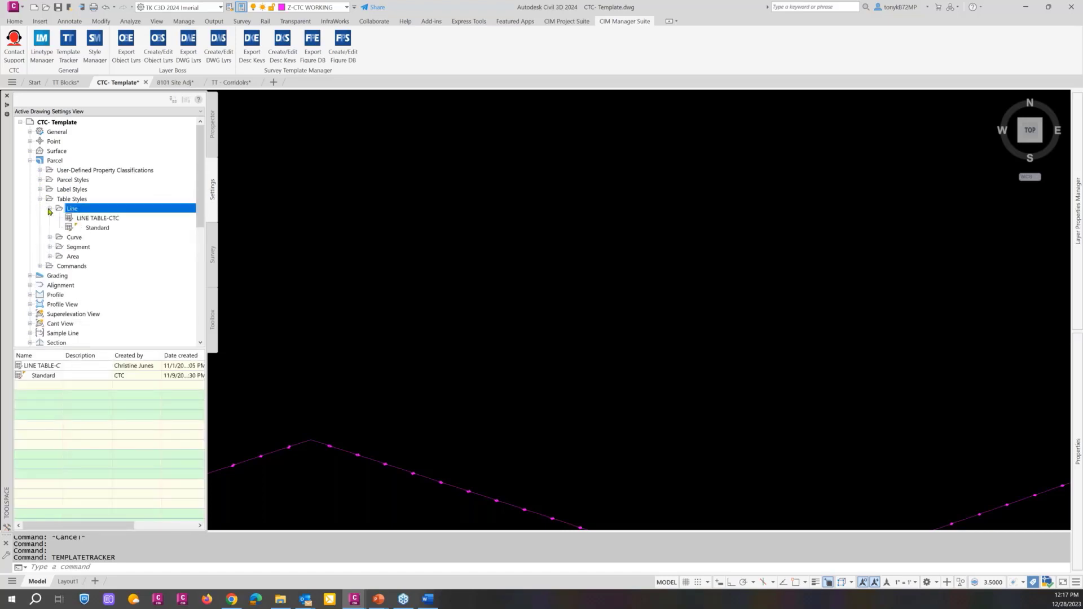
click(82, 219)
click(83, 209)
right_click(82, 212)
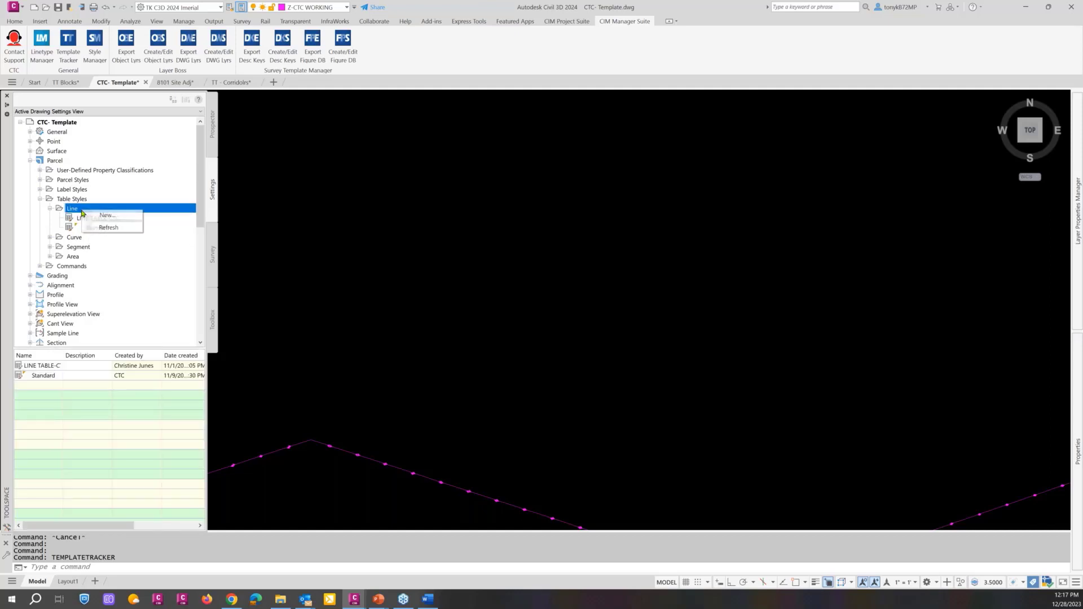
click(300, 270)
key(Escape)
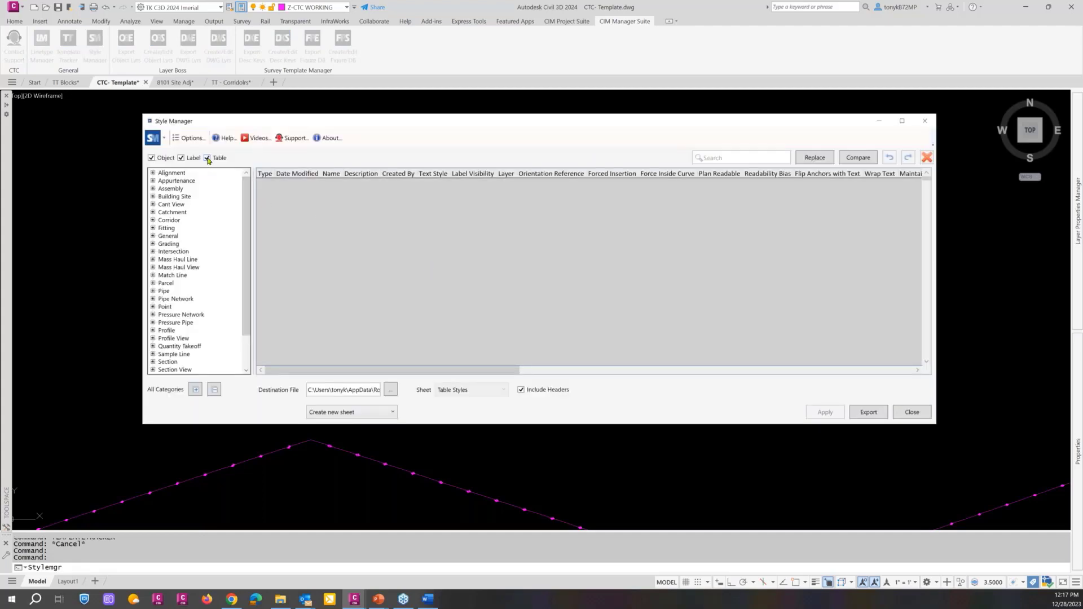
Step: Limit Style Manager to table styles and list those of the Alignment and Parcel categories
click(151, 158)
click(181, 158)
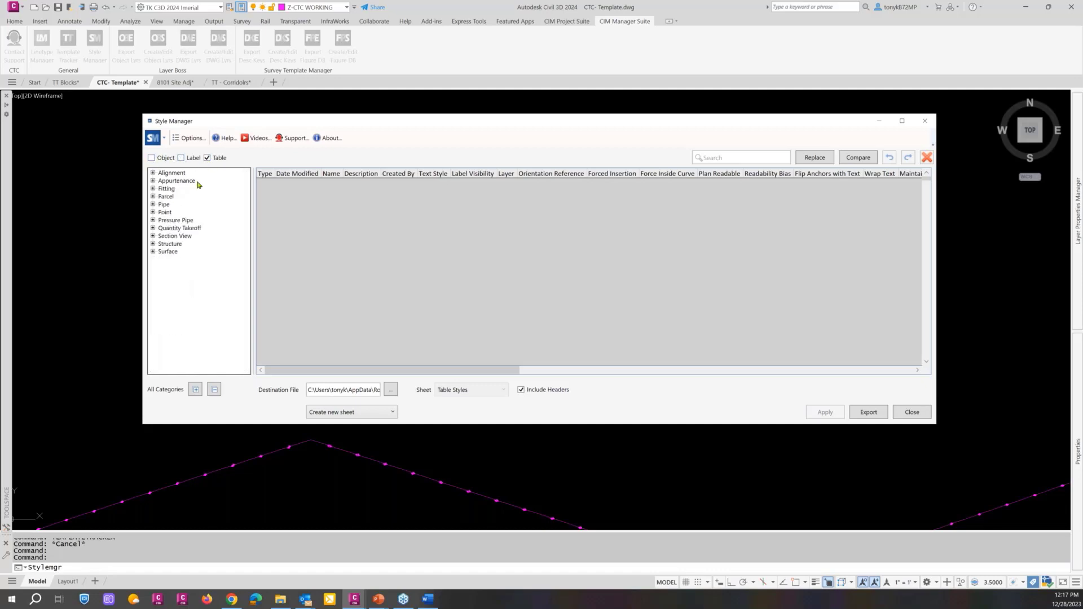
click(171, 173)
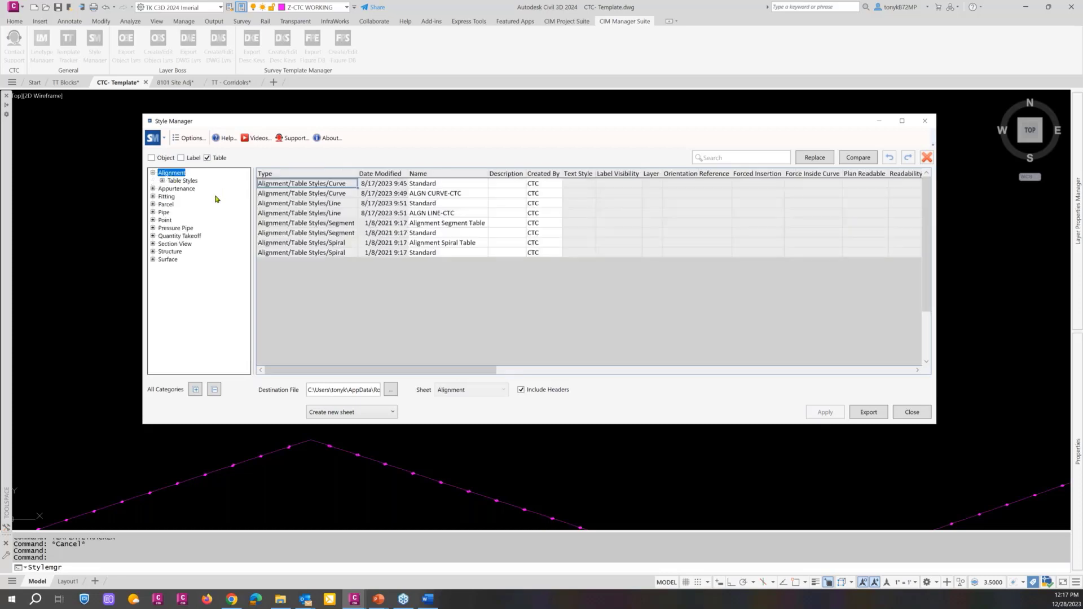
ctrl+click(166, 205)
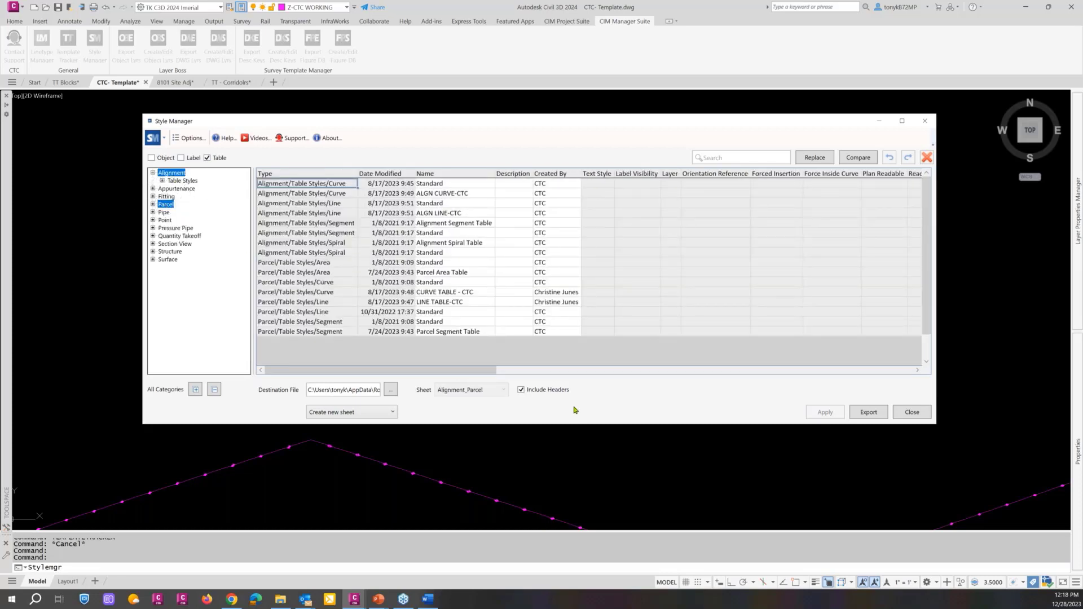
Step: Set the title text style of both alignment line table styles, Standard and ALGN LINE-CTC, to CTC - STD
click(579, 371)
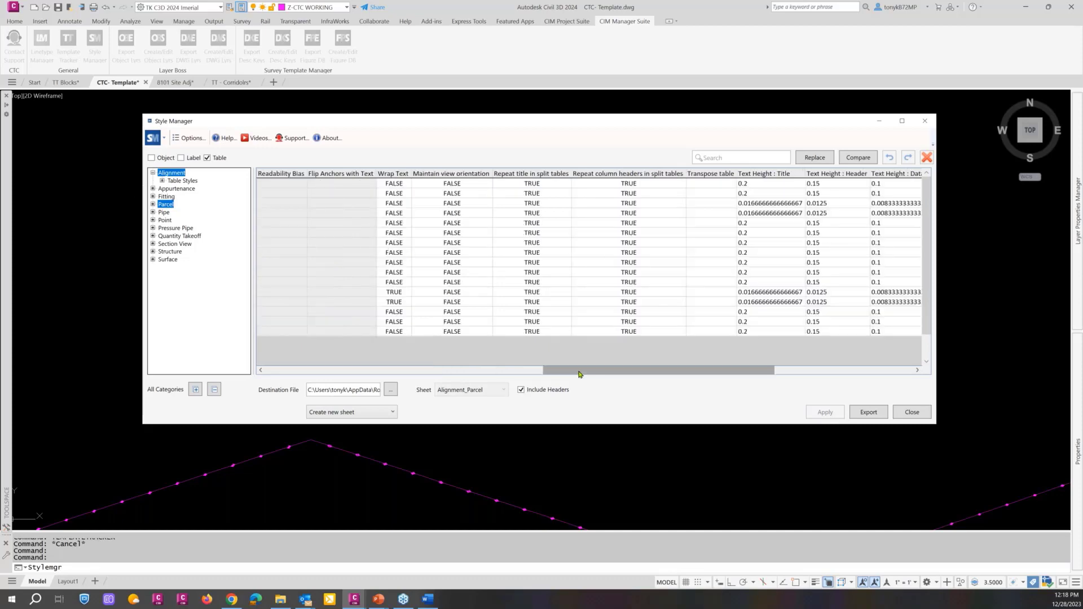
drag(578, 373, 693, 366)
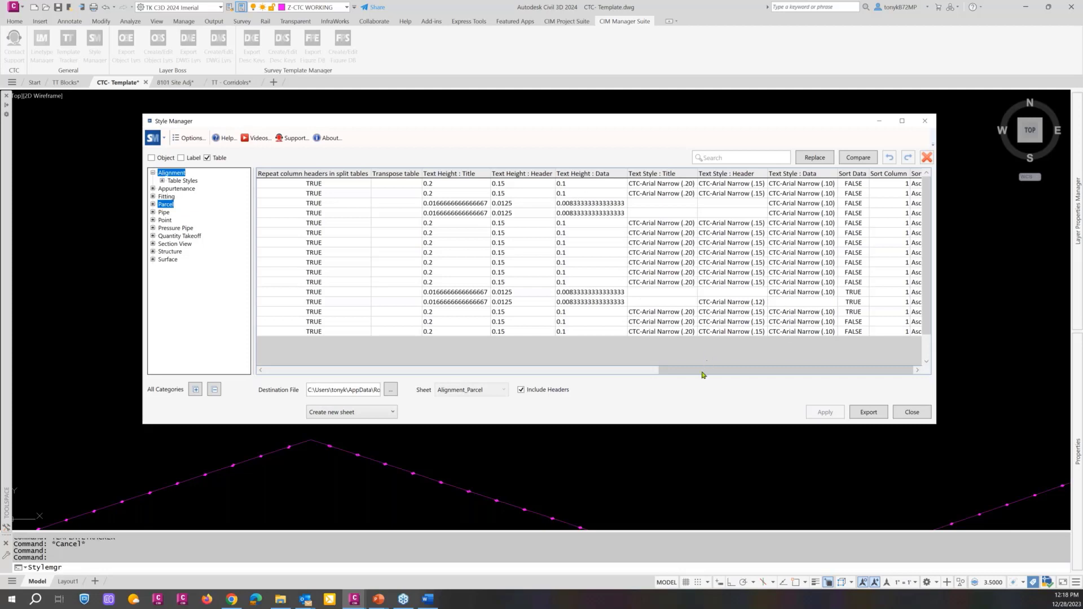
drag(704, 371, 643, 370)
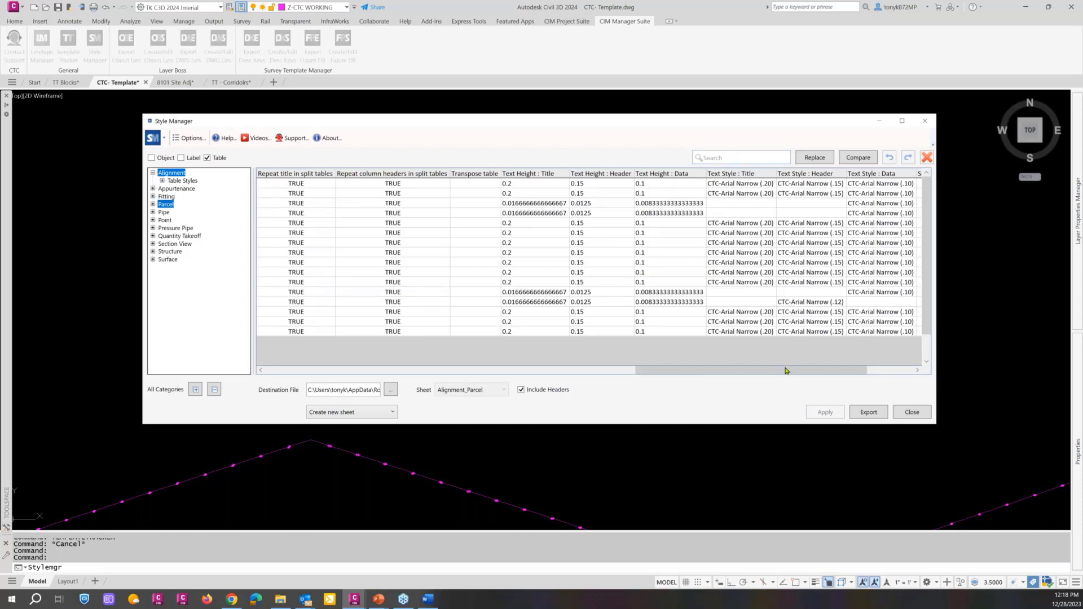
drag(787, 370, 833, 370)
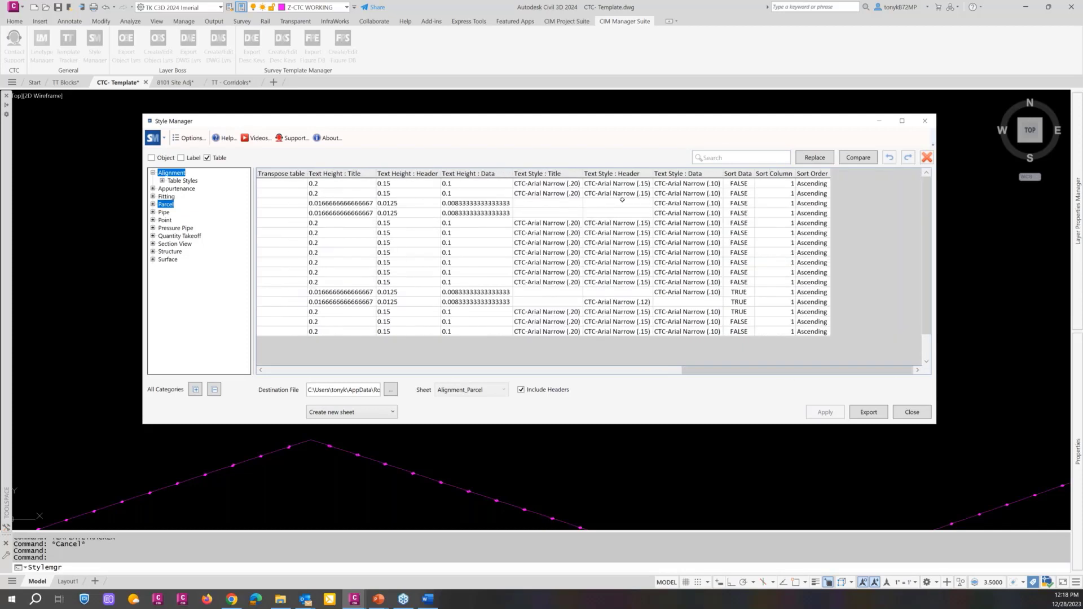
click(537, 203)
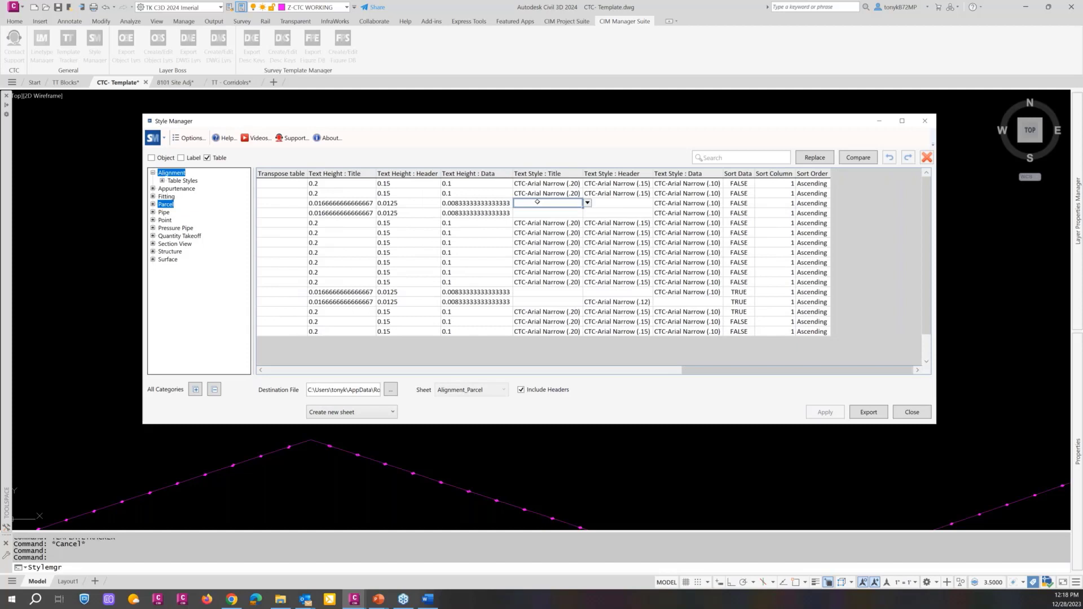
click(586, 204)
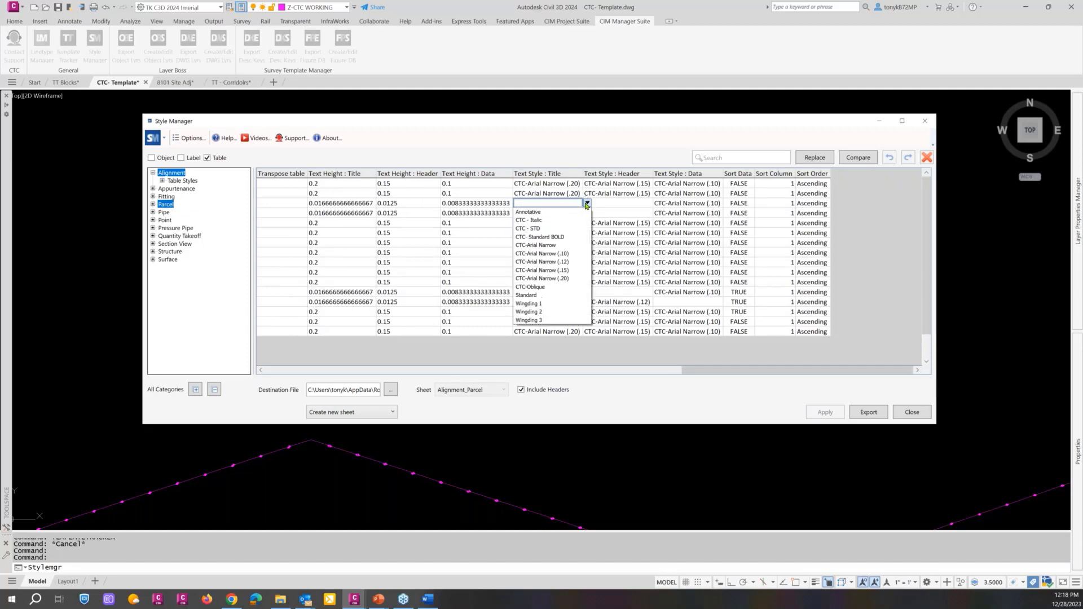
click(531, 229)
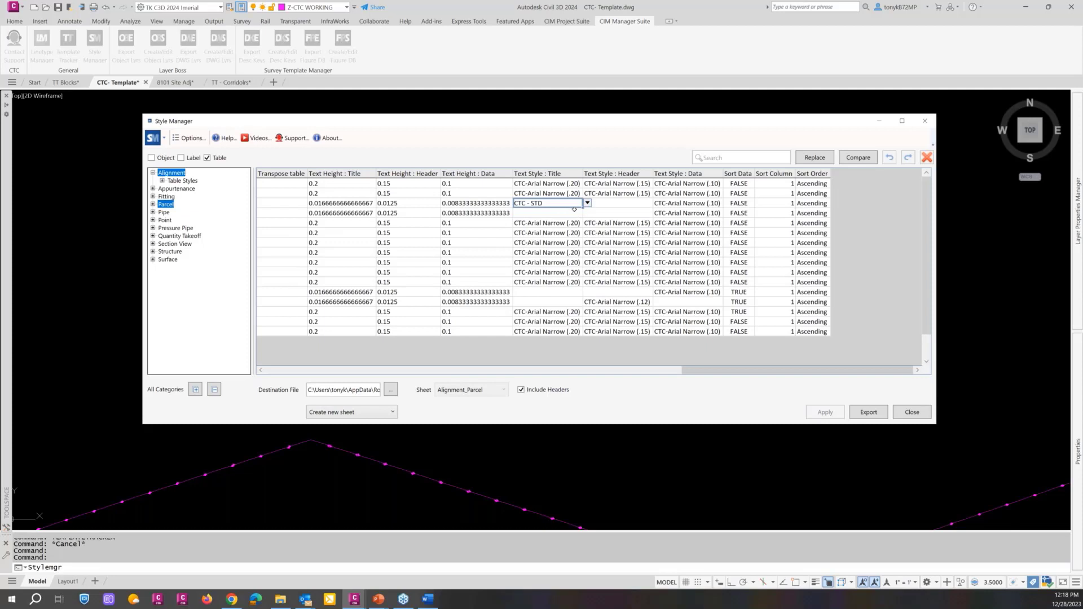
drag(581, 221, 573, 224)
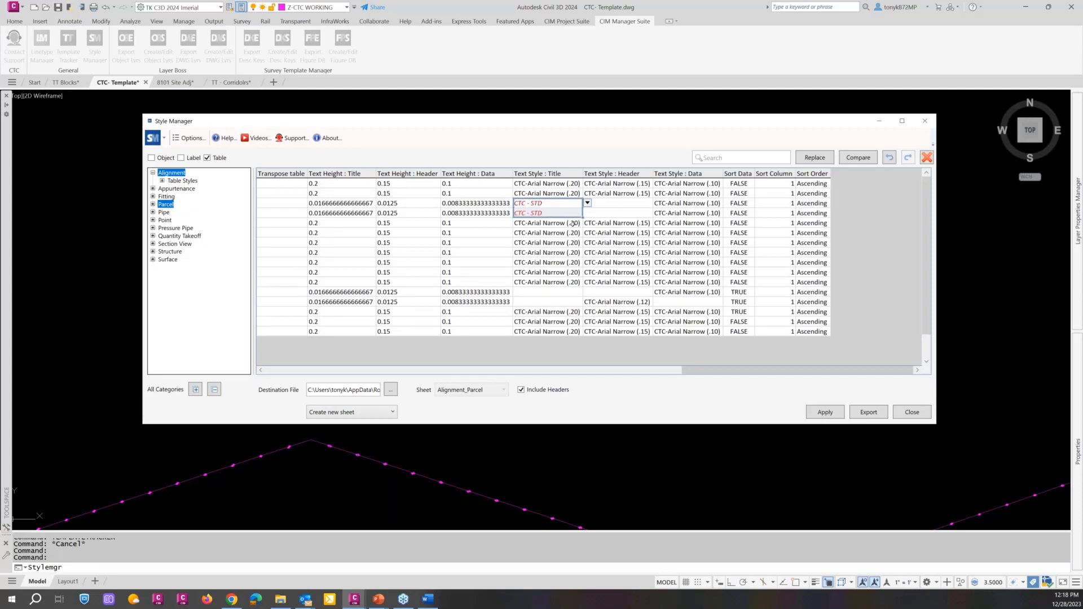
Step: Set the title text style of CURVE TABLE - CTC and LINE TABLE-CTC to CTC - STD, and copy it from ALGN LINE-CTC to the three rows below
click(557, 292)
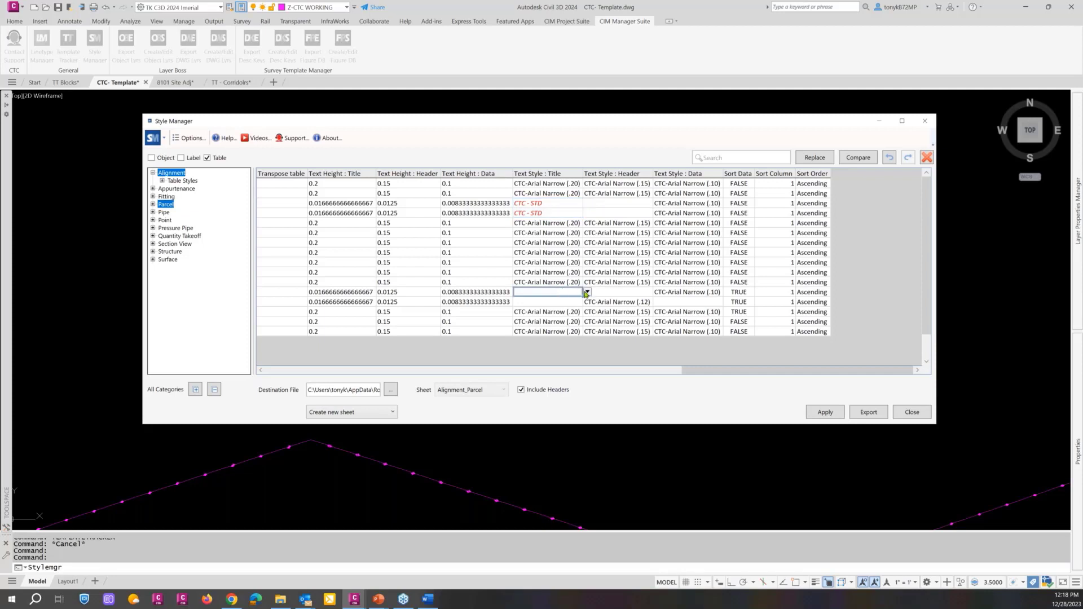
click(586, 292)
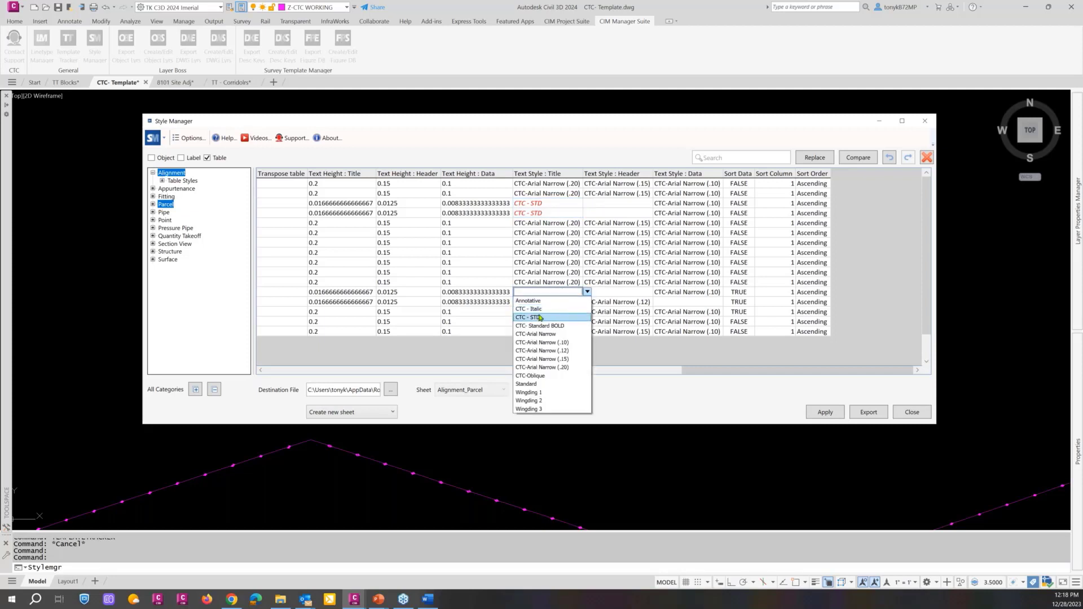
click(541, 318)
click(562, 303)
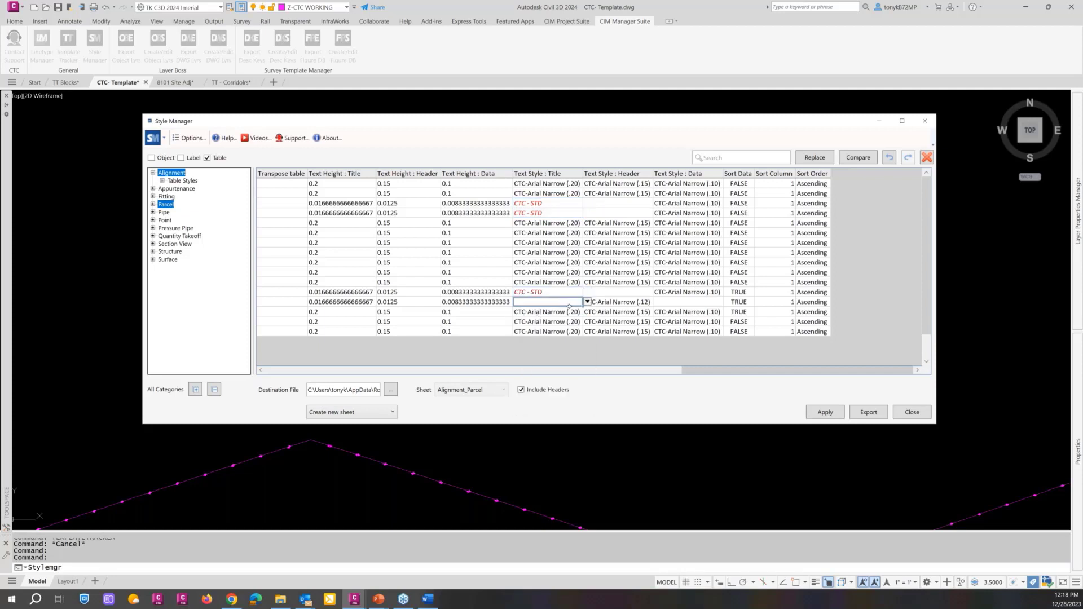
click(587, 303)
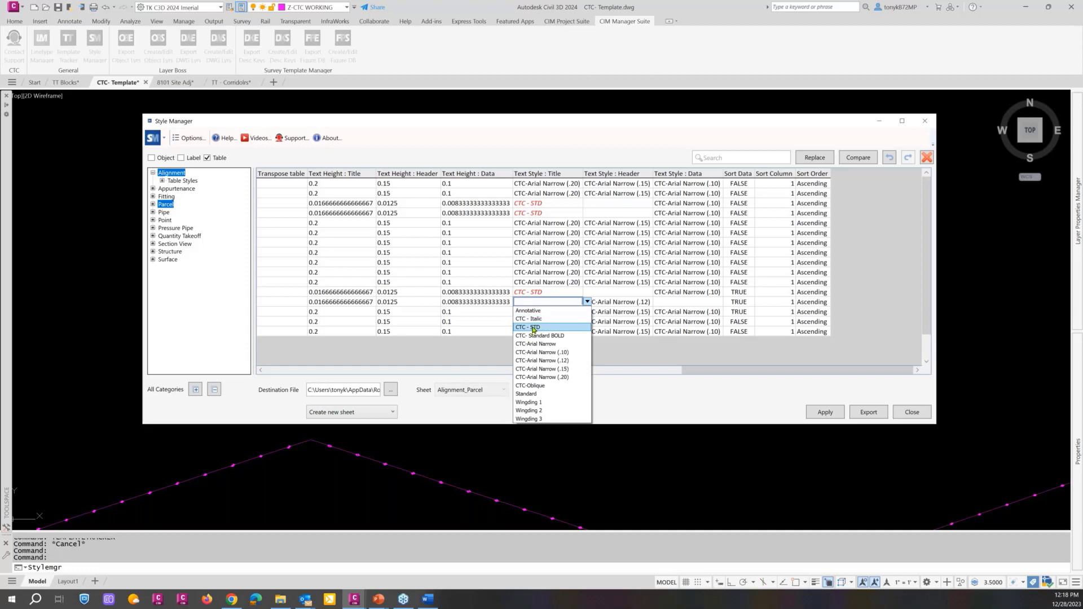
click(534, 328)
click(551, 214)
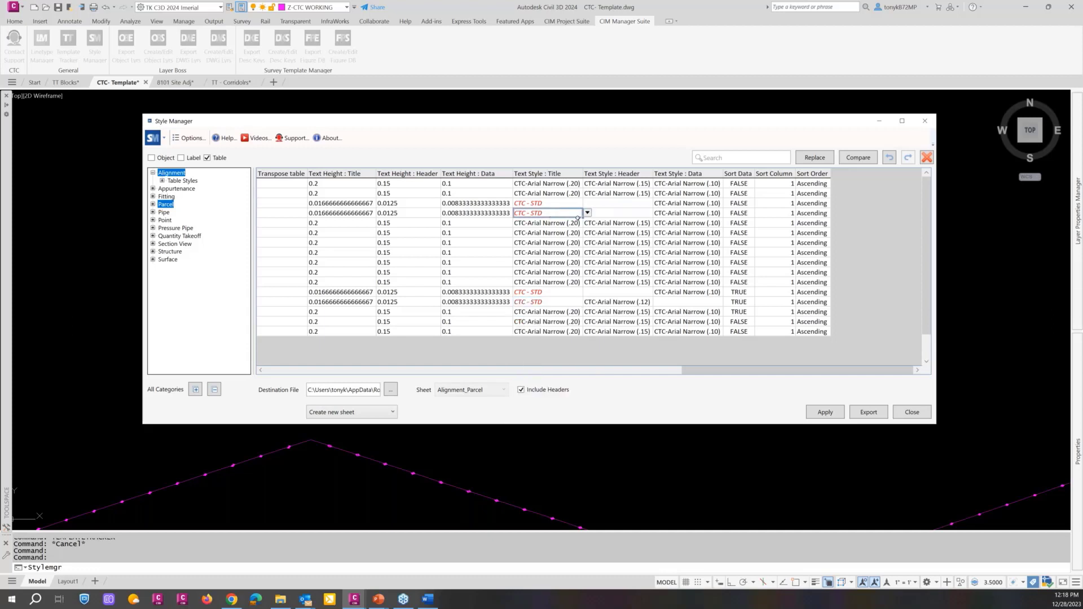
drag(577, 236, 578, 244)
Step: Set the blank header text styles of the two alignment line table styles and CURVE TABLE - CTC to CTC - STD
click(602, 204)
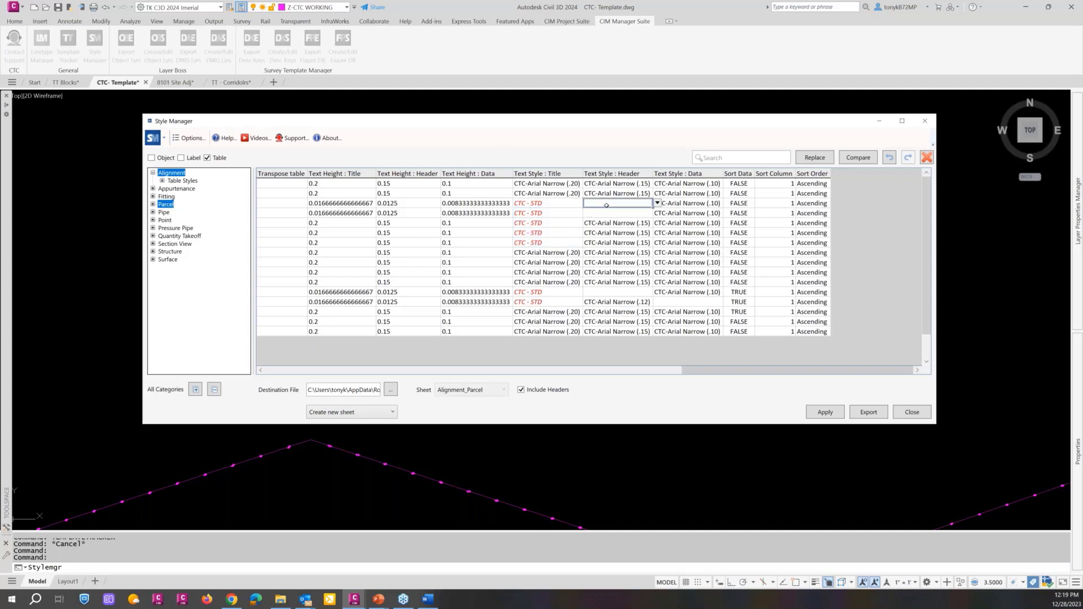
click(657, 203)
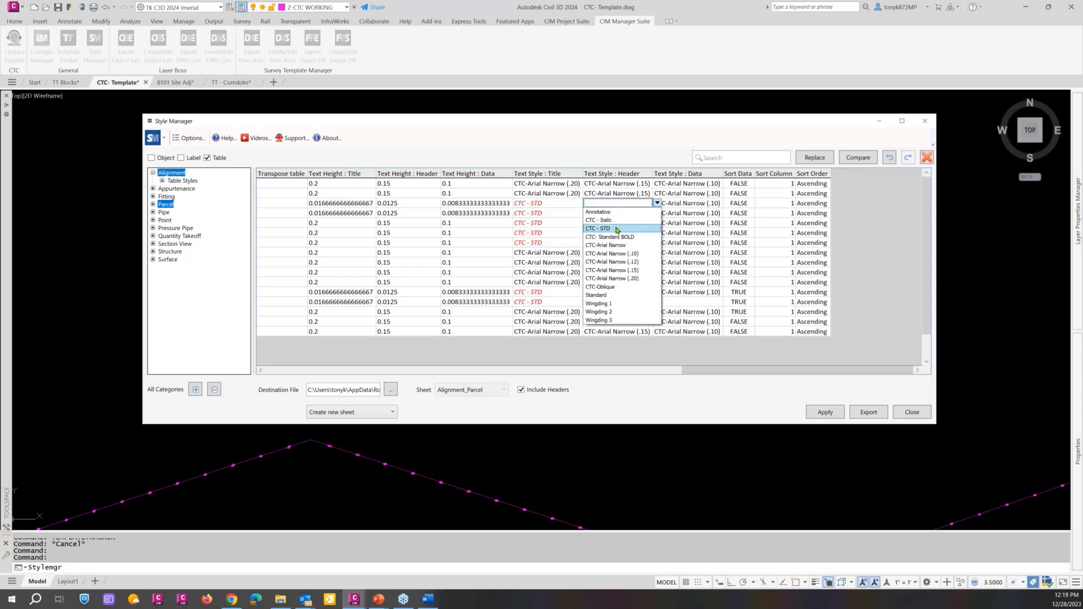
click(620, 230)
click(627, 214)
click(657, 213)
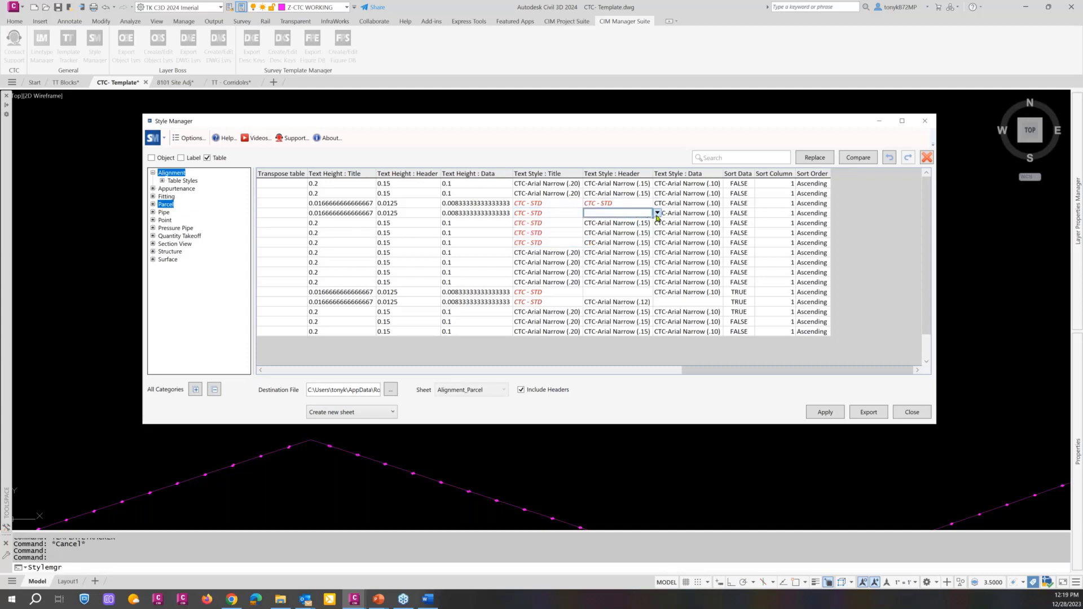
click(613, 239)
click(615, 292)
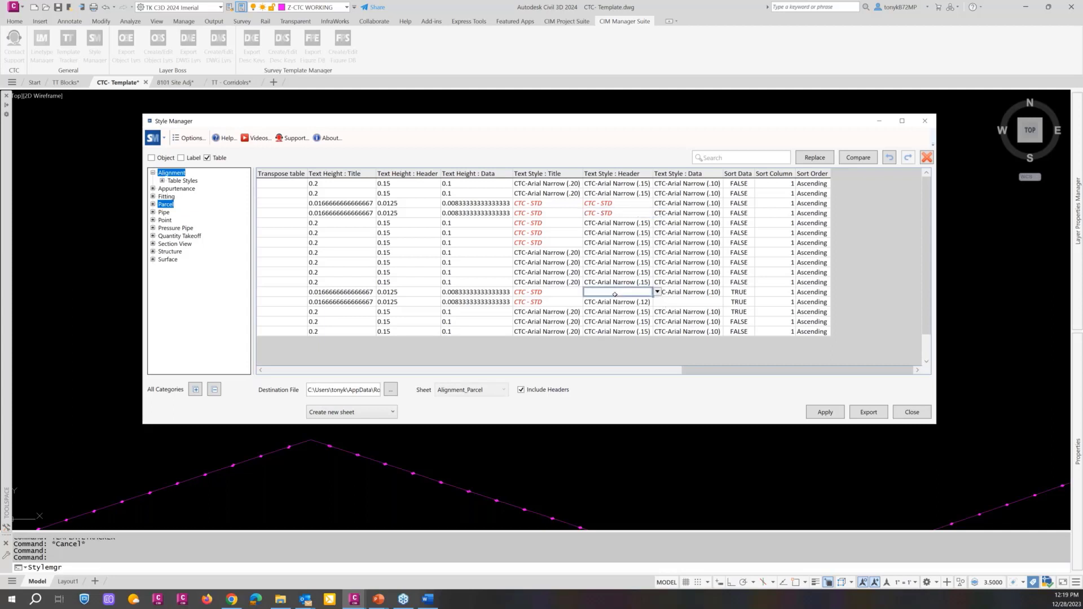
click(657, 292)
click(617, 315)
click(666, 302)
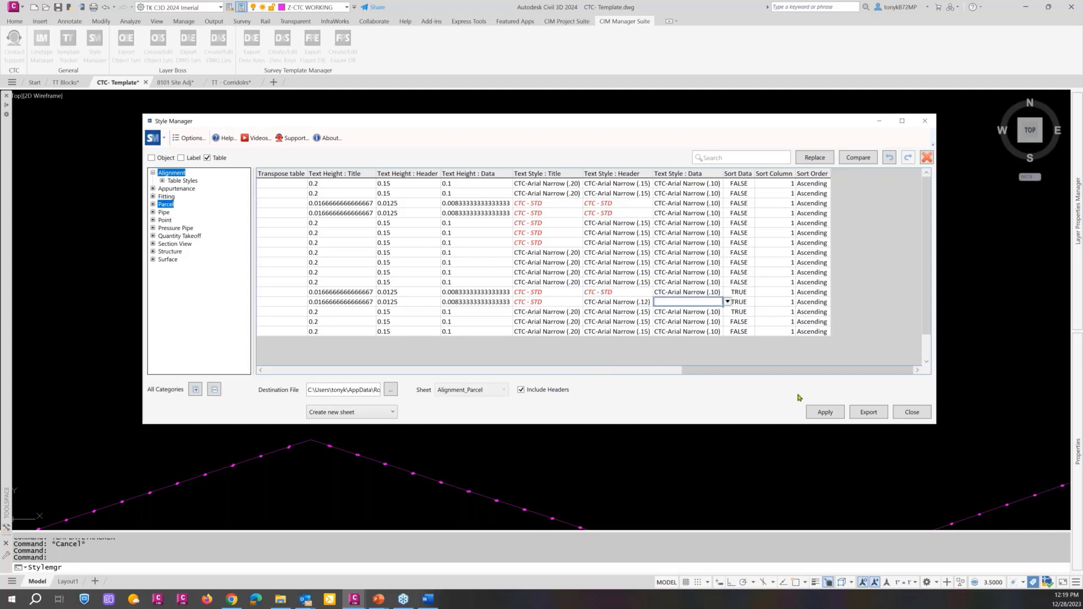
Step: Apply the table style edits to all styles in the current drawing and close Style Manager
click(824, 412)
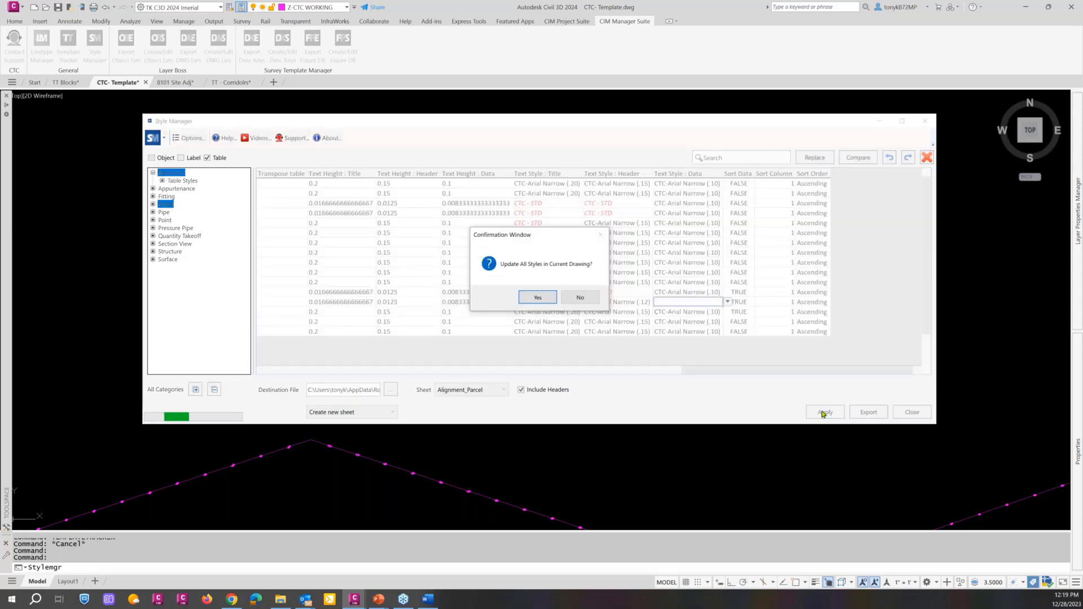
click(551, 299)
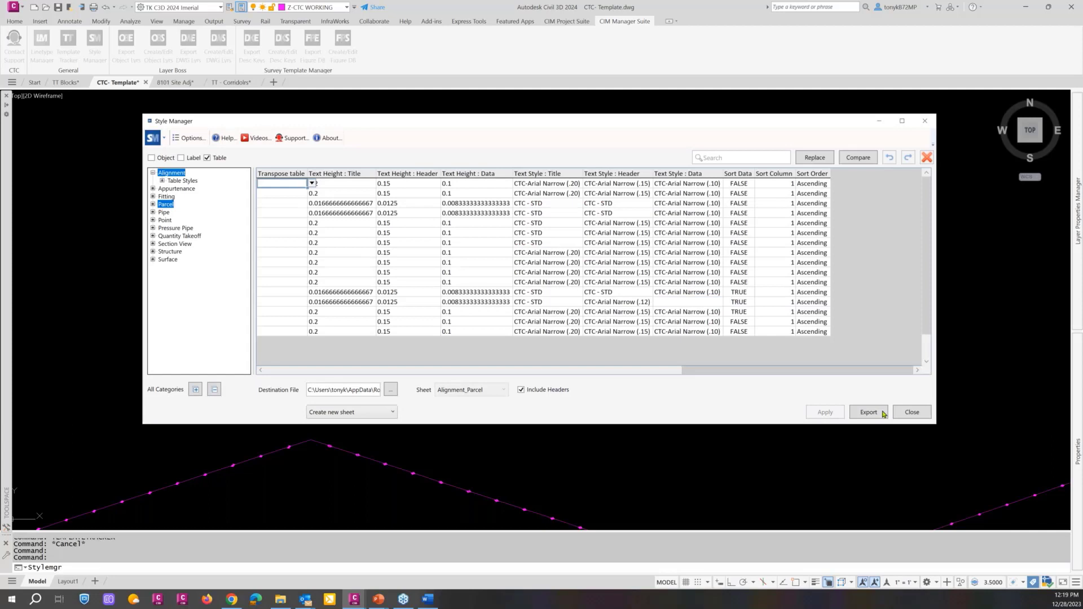
click(912, 412)
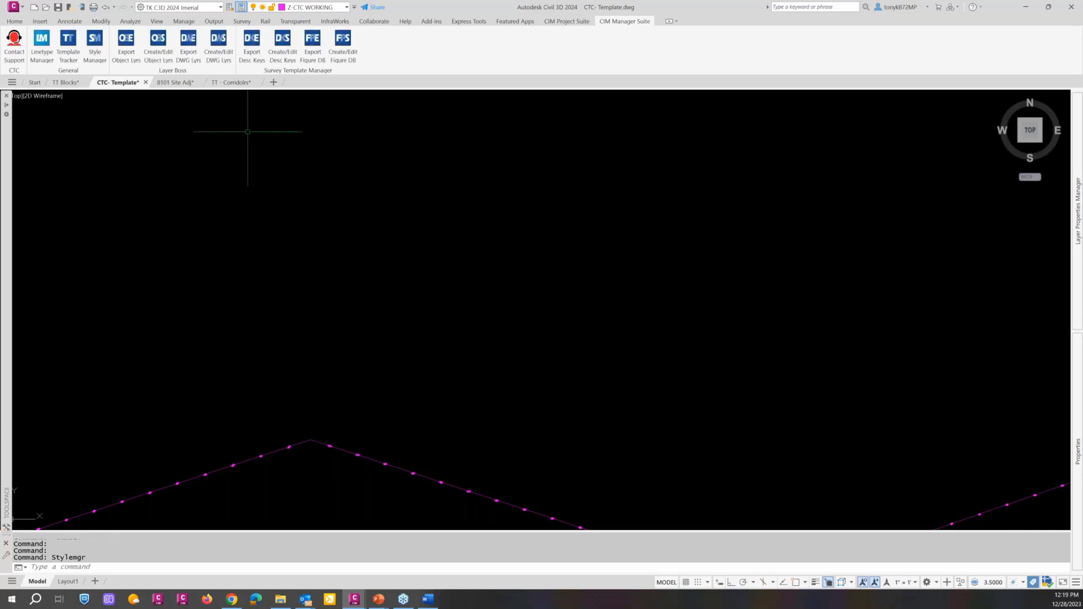
Step: Rerun Template Tracker to recheck for invalid table styles, dismiss the alert, and close the tool
click(67, 48)
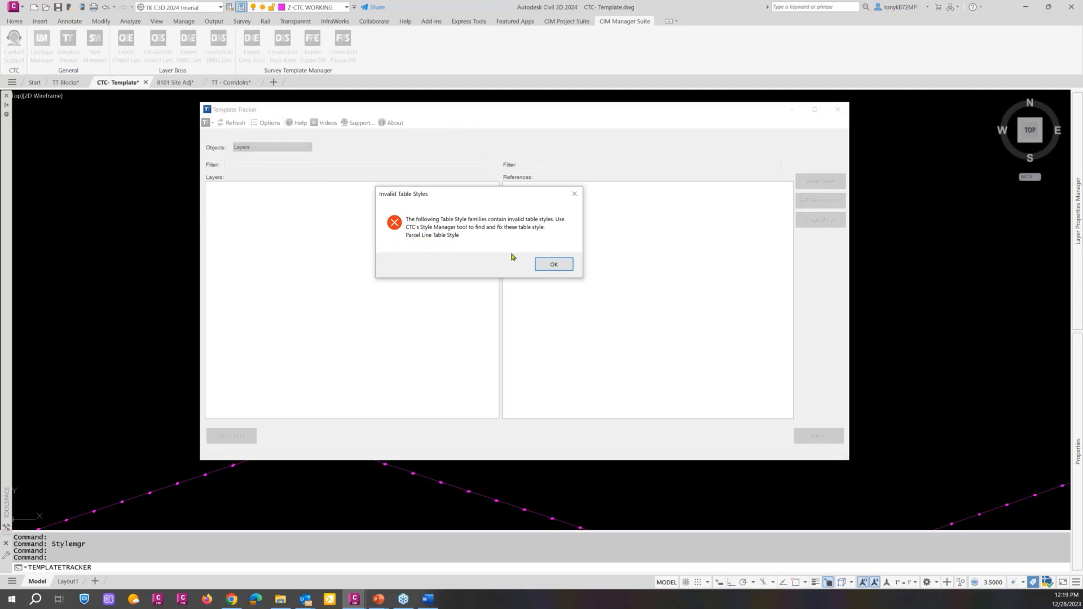
click(553, 265)
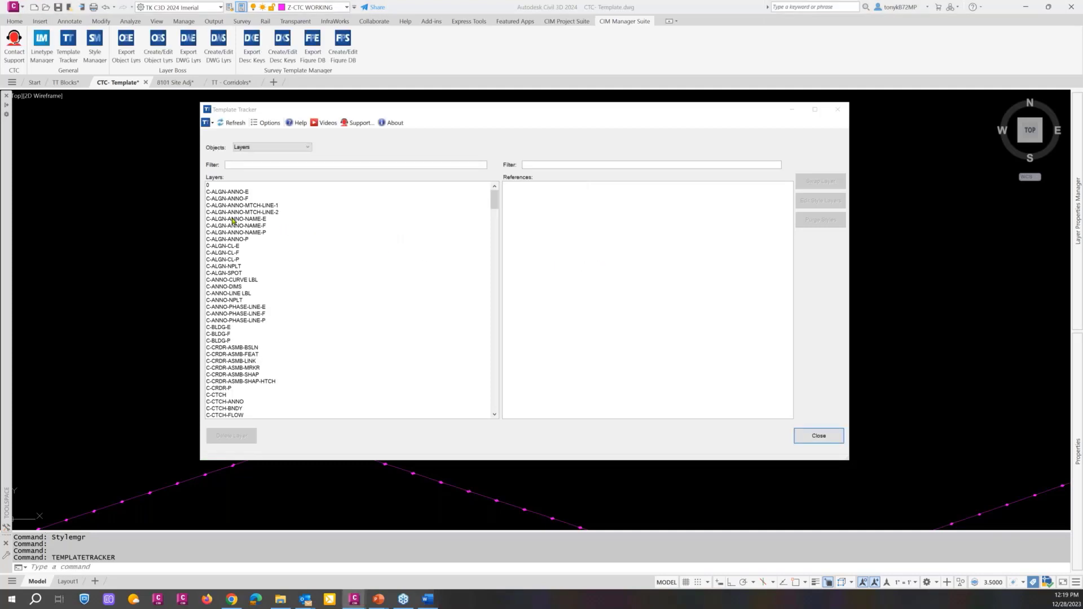
key(Escape)
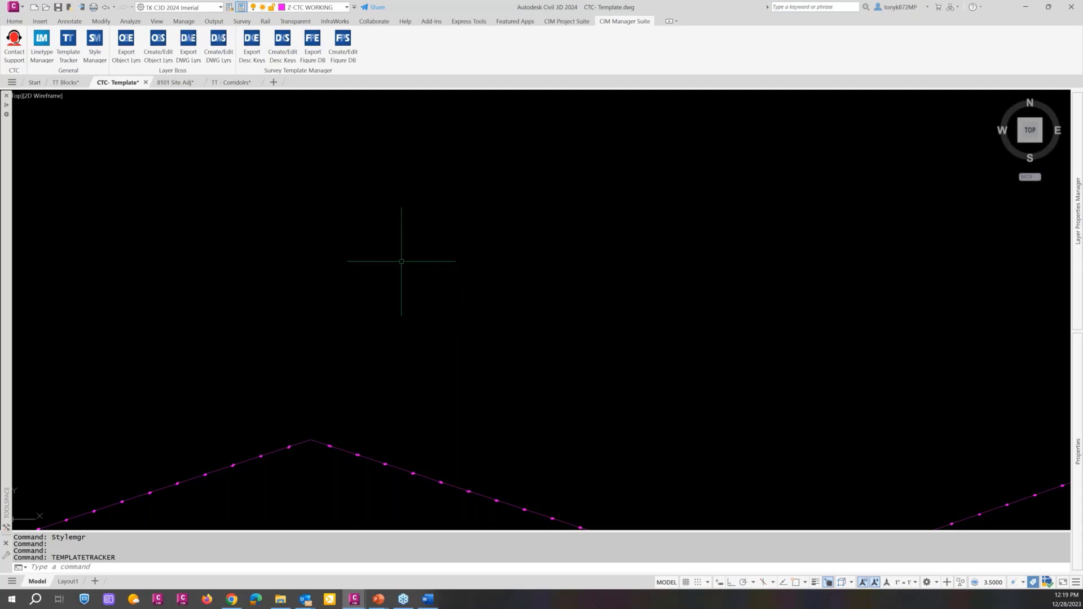
Step: In Style Manager, set the data text style of the parcel line table style LINE TABLE-CTC to CTC - STD
click(95, 45)
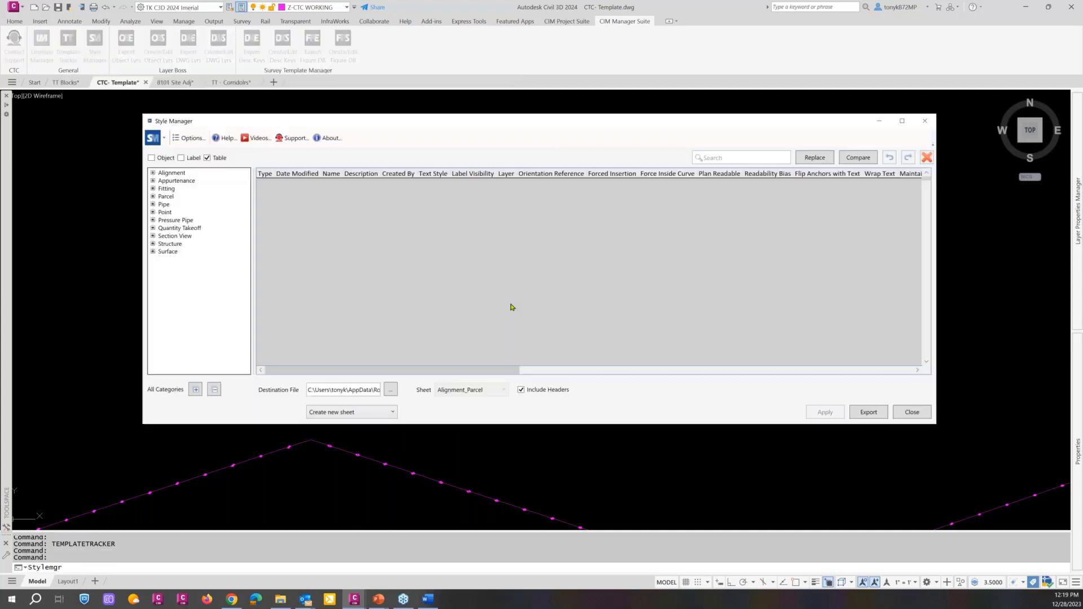
click(168, 197)
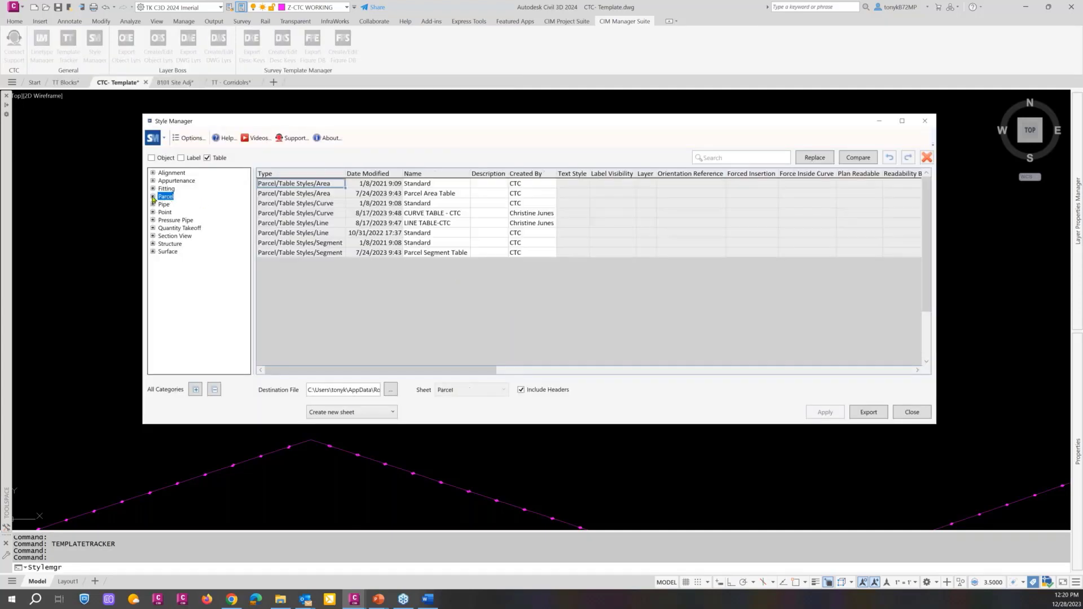
click(153, 196)
click(169, 205)
click(162, 205)
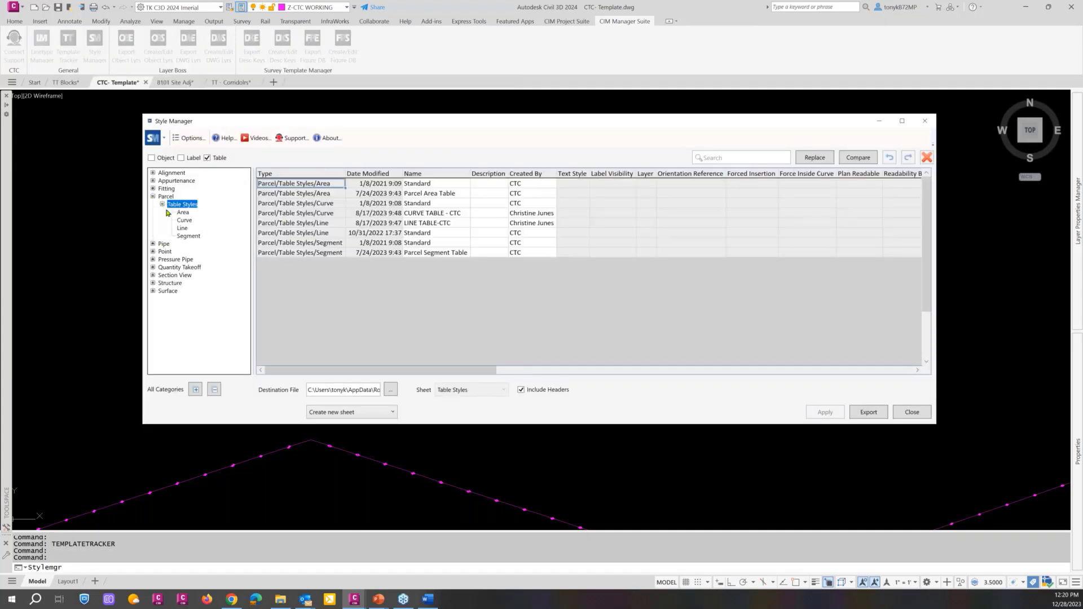
click(182, 228)
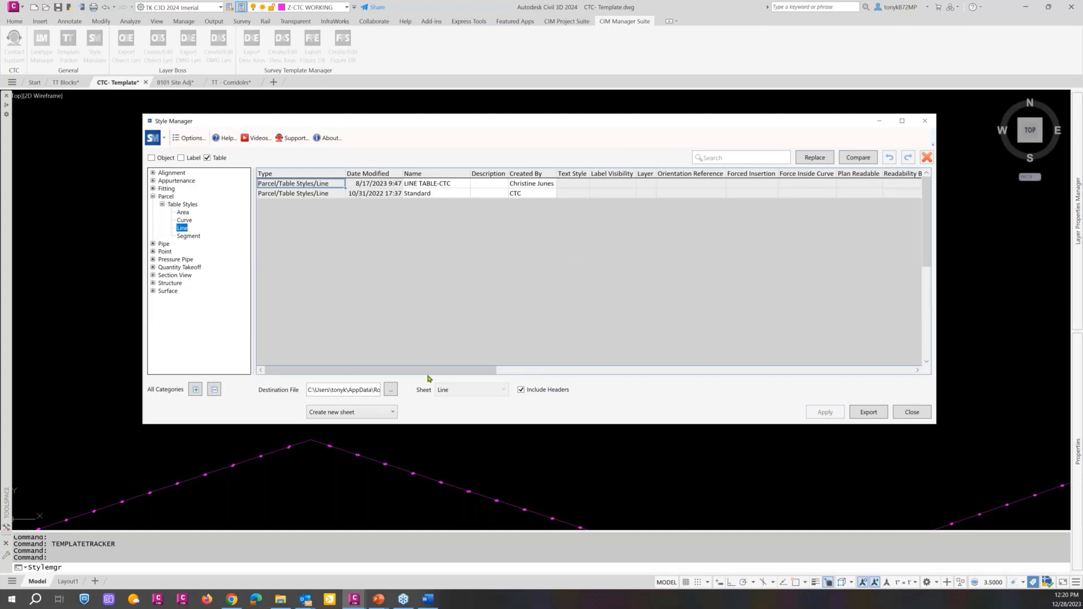
drag(435, 371, 830, 351)
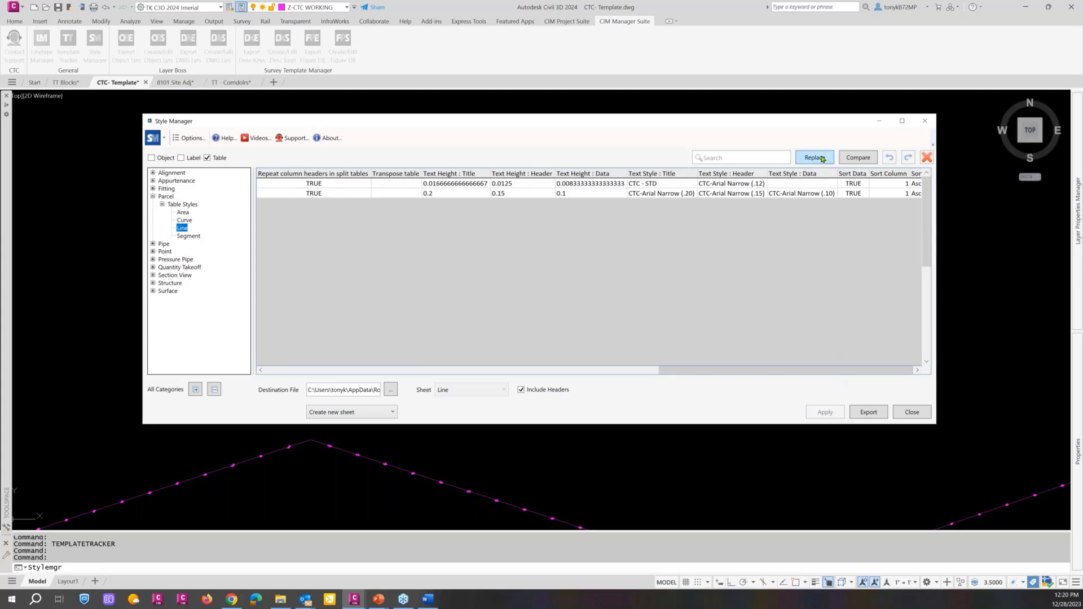
click(800, 185)
click(842, 185)
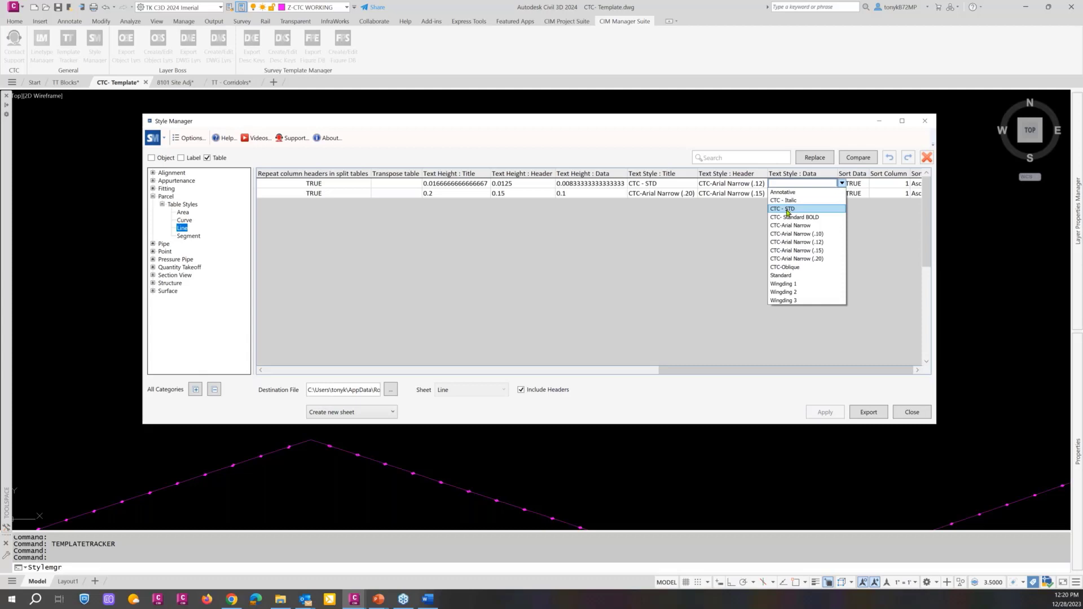
click(788, 210)
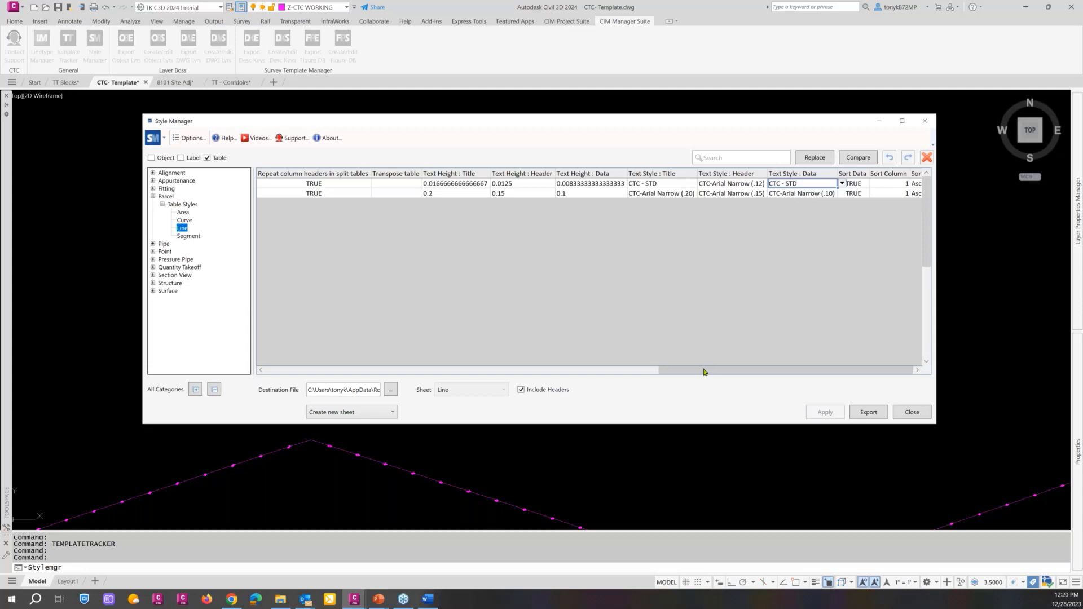
Step: Apply the parcel line table edit to all styles in the current drawing and close Style Manager
drag(703, 370, 576, 371)
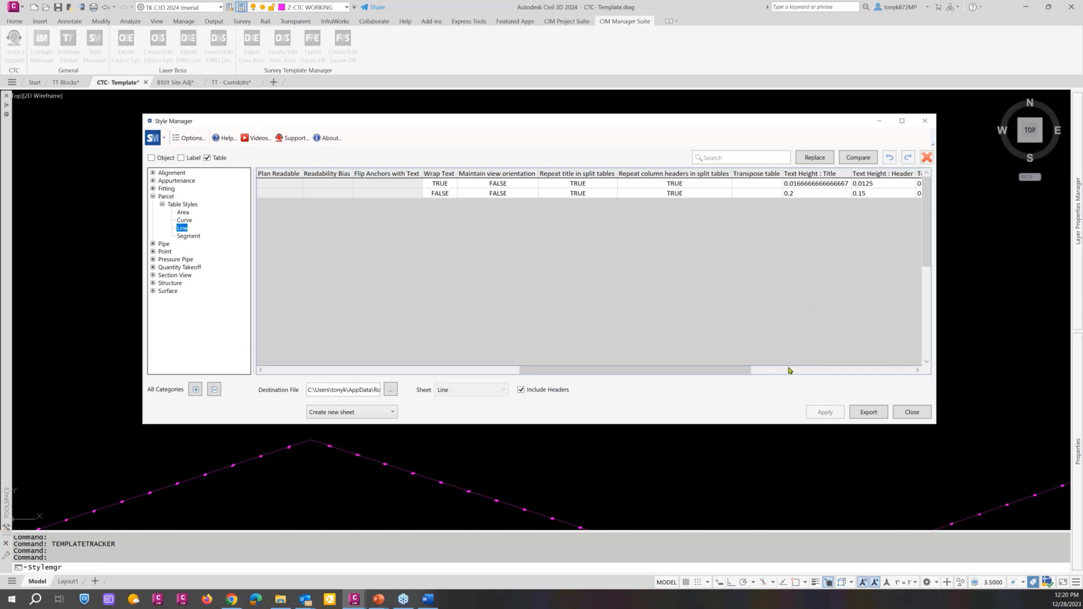
click(817, 194)
click(828, 412)
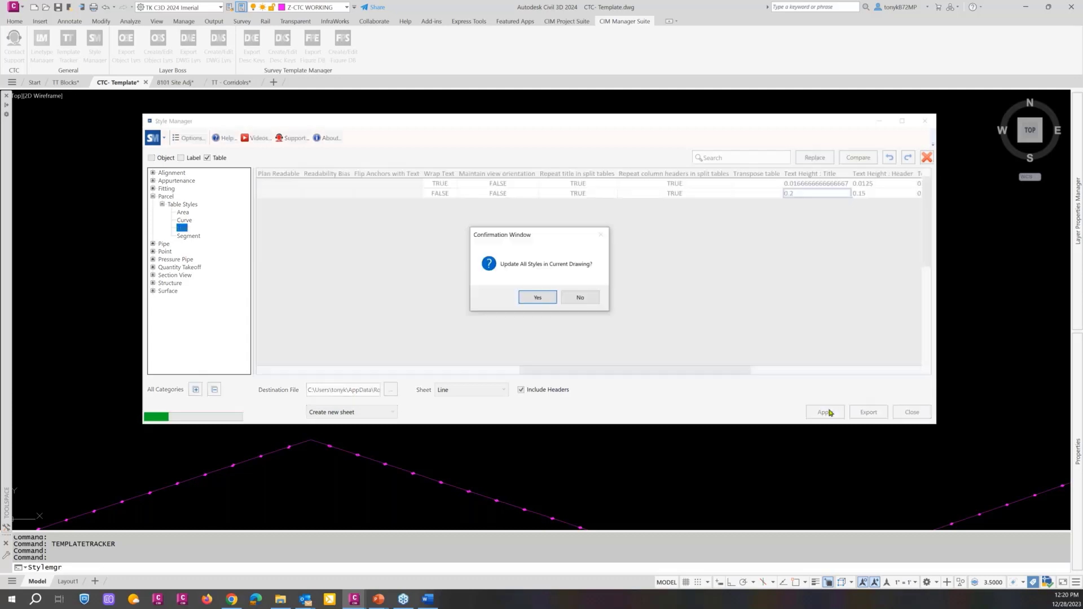
click(537, 298)
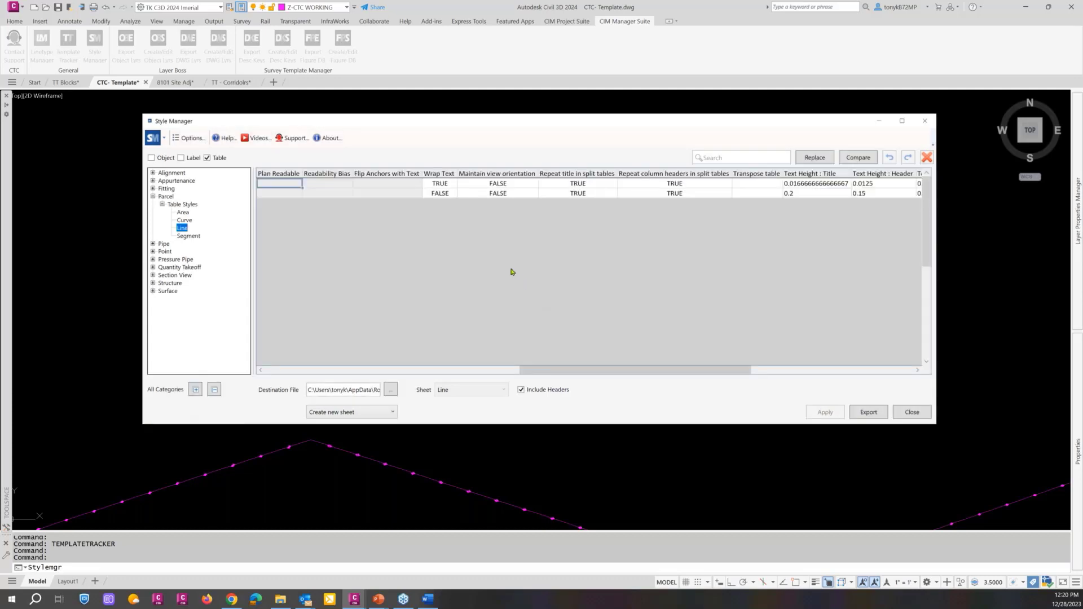
click(901, 416)
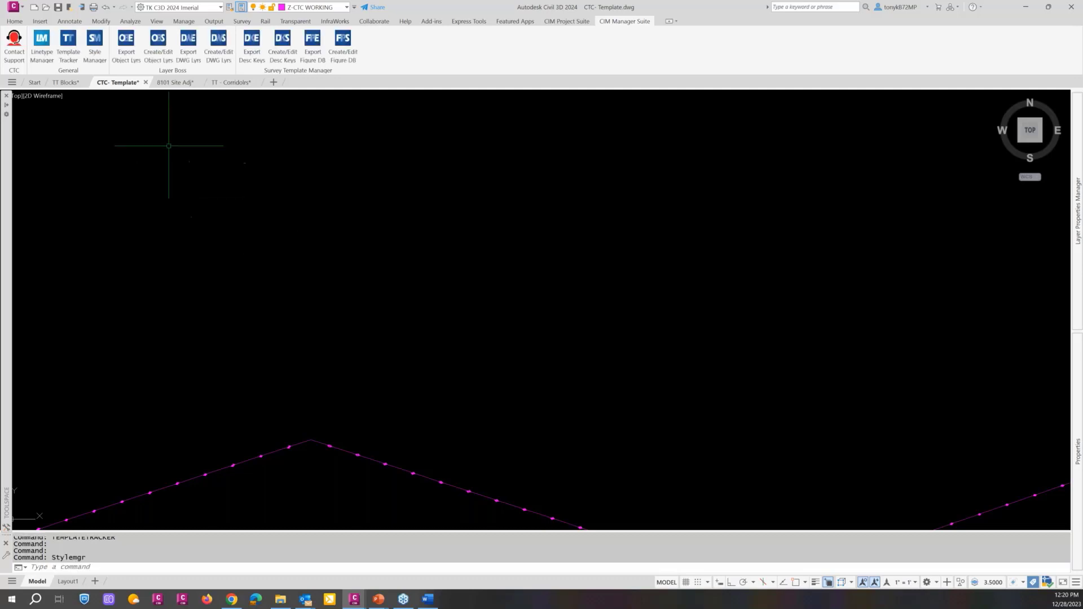
Step: Rerun Template Tracker, review the template's linetypes and text styles, and close the tool
click(69, 45)
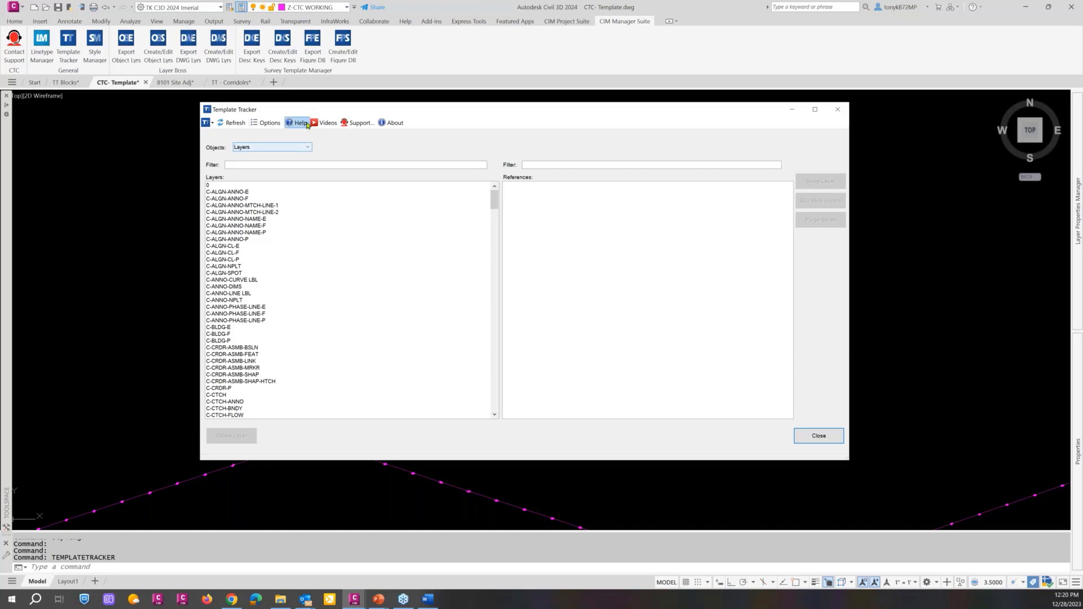
drag(335, 114, 413, 127)
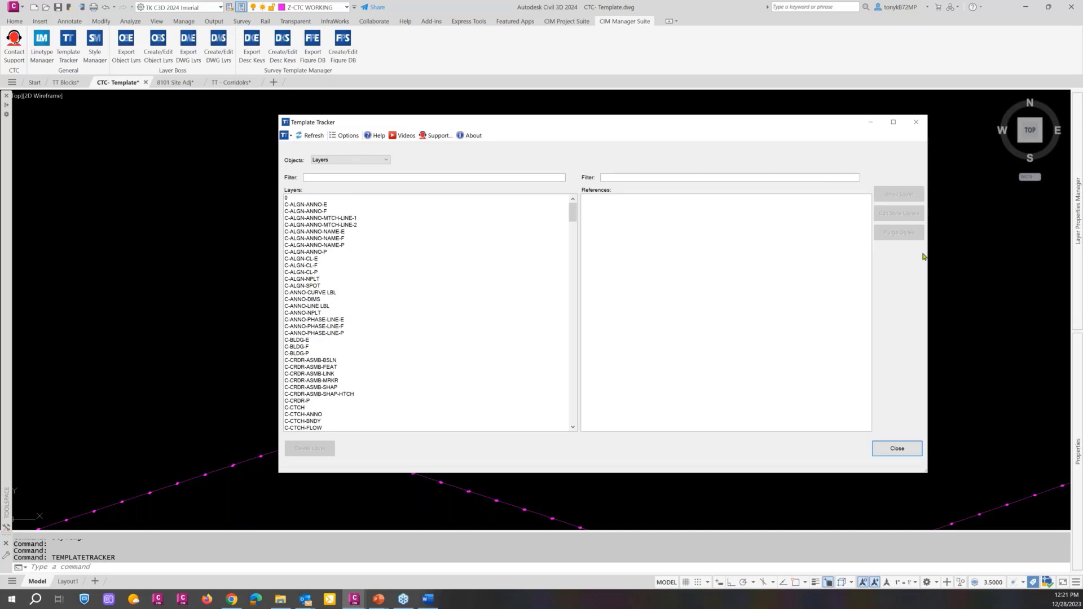
click(338, 160)
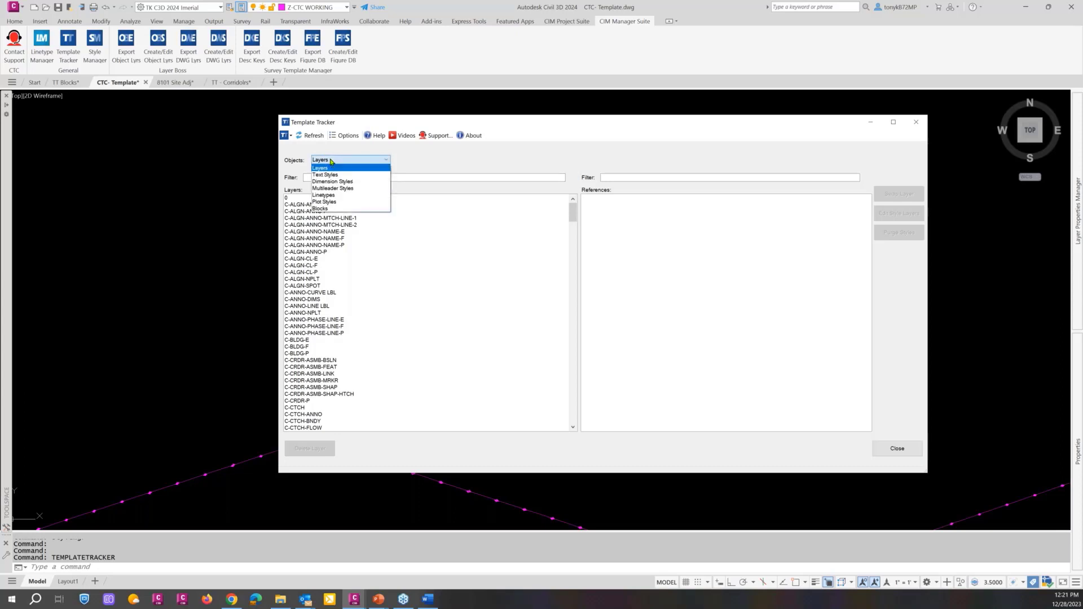
click(326, 195)
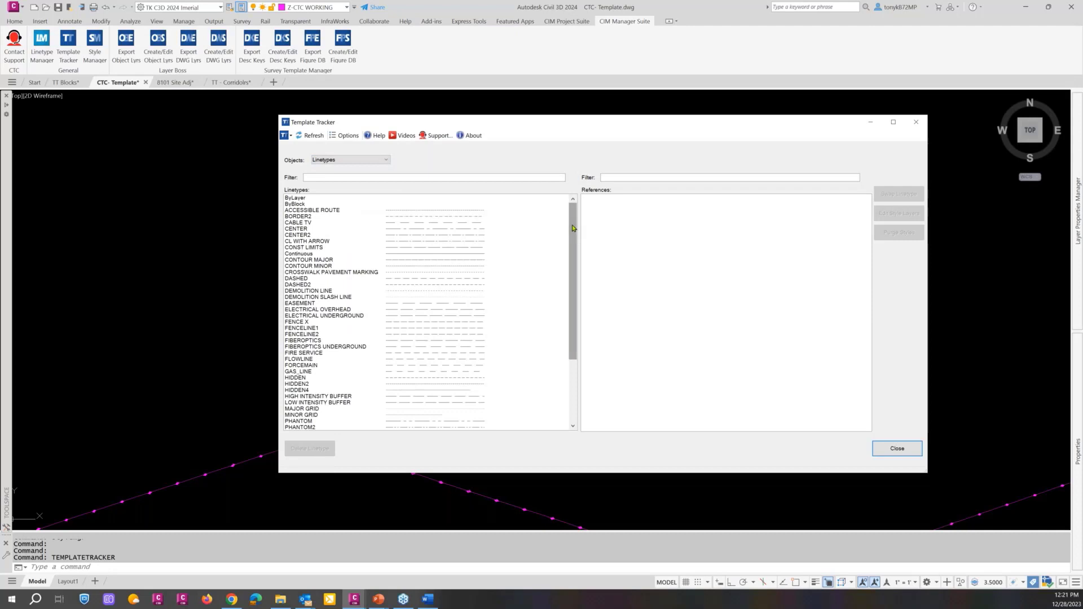
drag(573, 246, 568, 316)
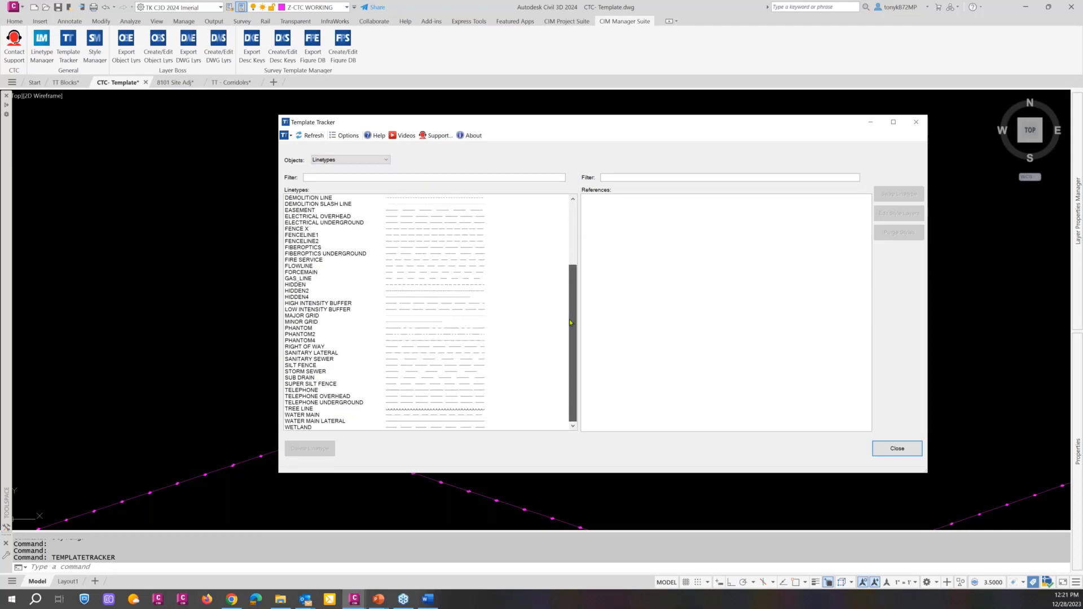
scroll(571, 320, up, 3)
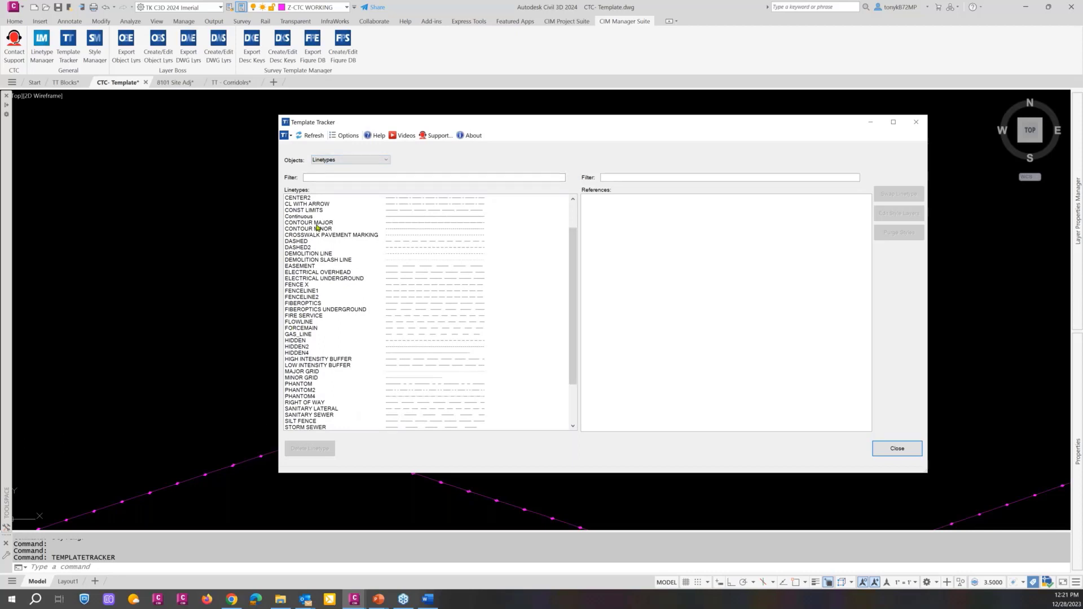
click(373, 160)
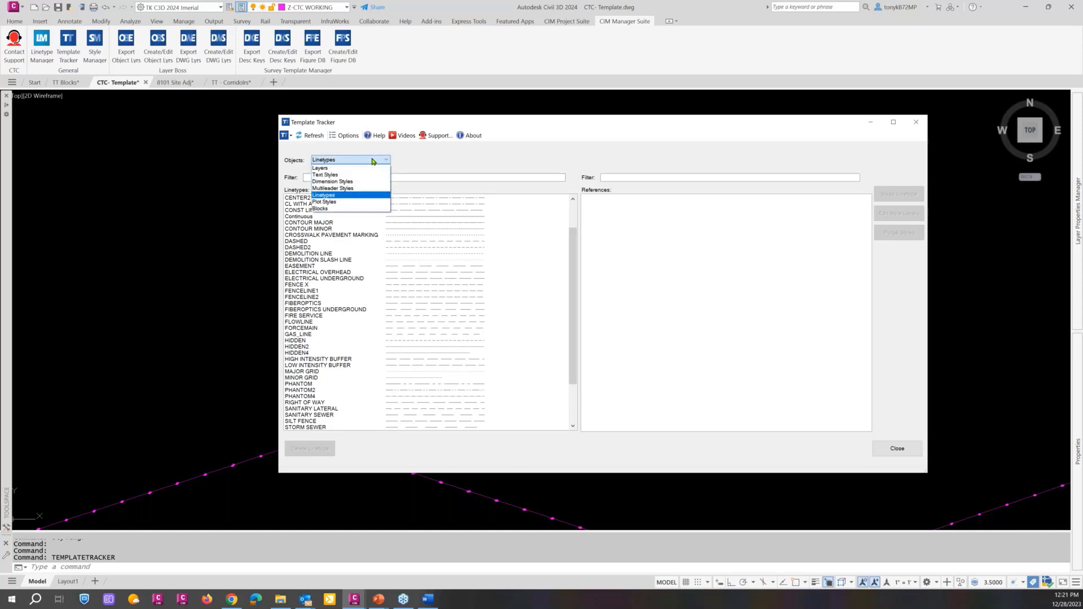
click(333, 174)
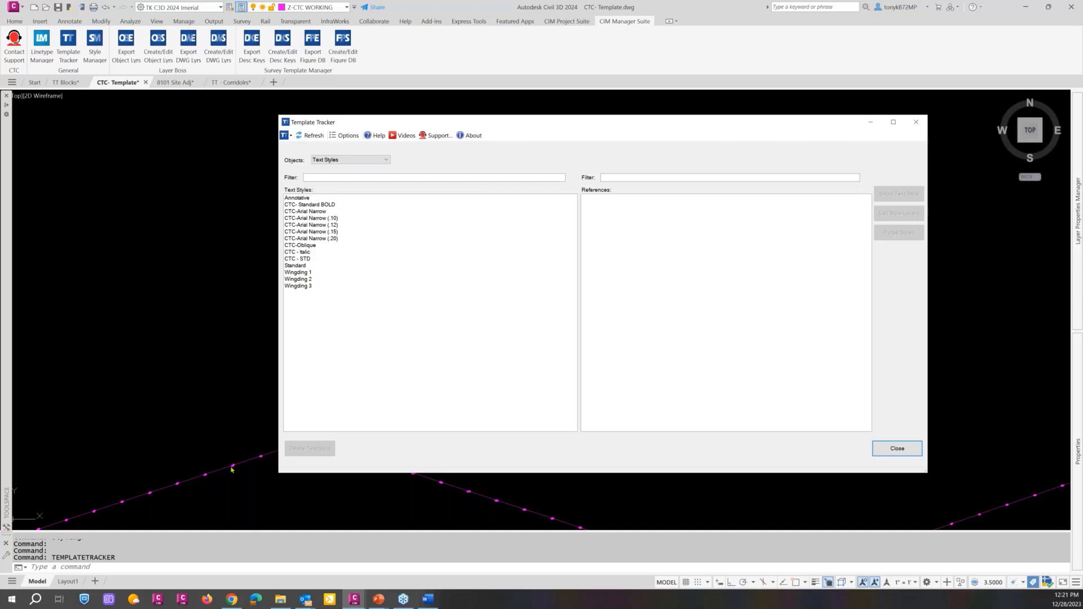
click(898, 449)
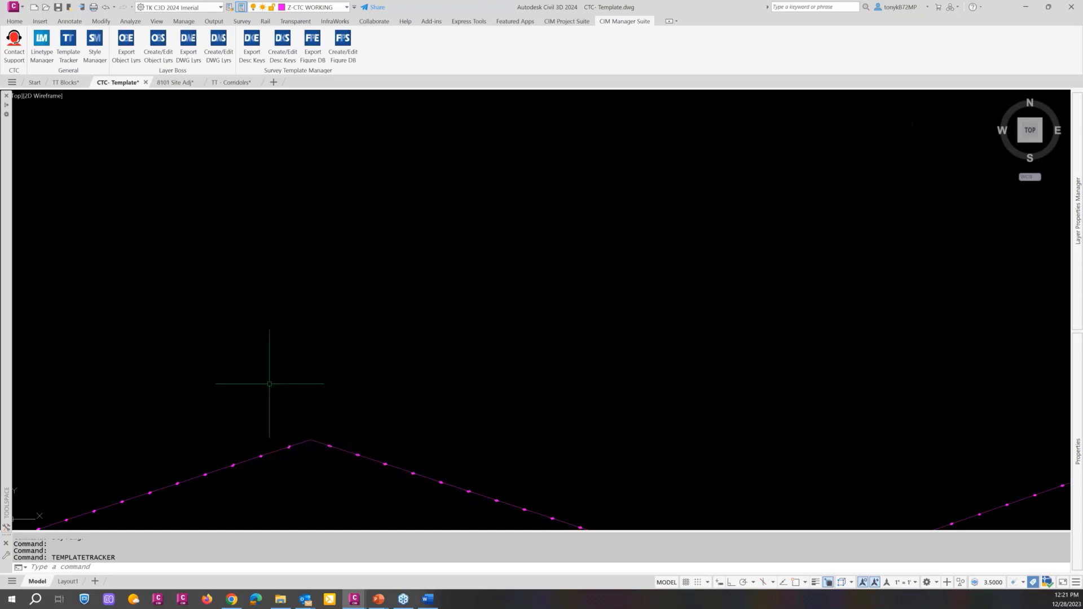
Step: Examine the diamond symbols of the linetype along the peaked magenta line in the drawing
scroll(294, 468, up, 5)
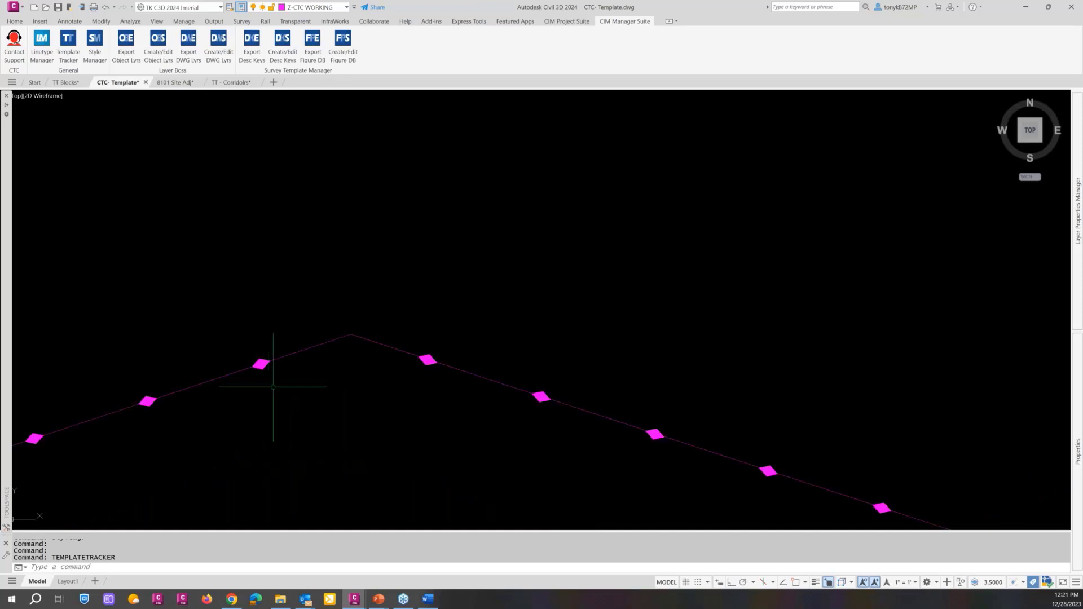
middle_drag(274, 387, 420, 292)
scroll(481, 194, up, 6)
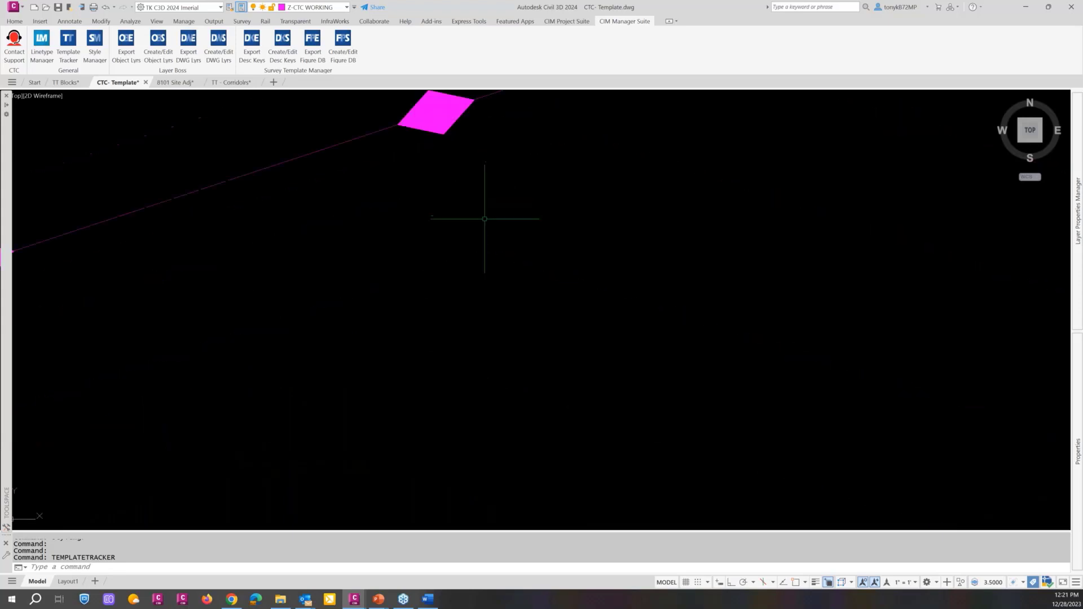
scroll(484, 219, down, 2)
middle_drag(490, 211, 433, 374)
scroll(415, 358, down, 2)
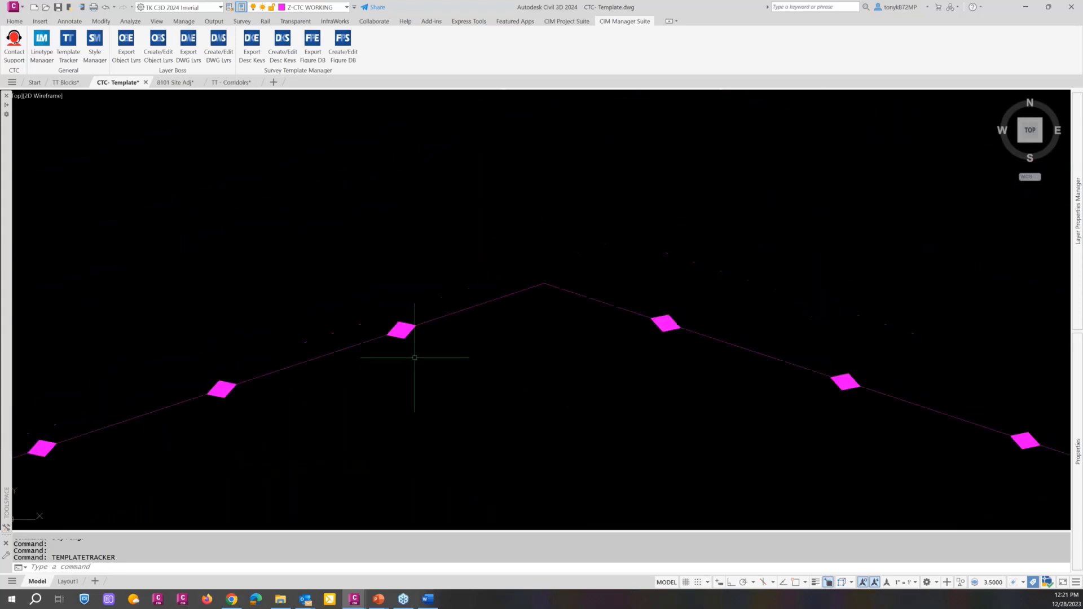
scroll(414, 358, down, 2)
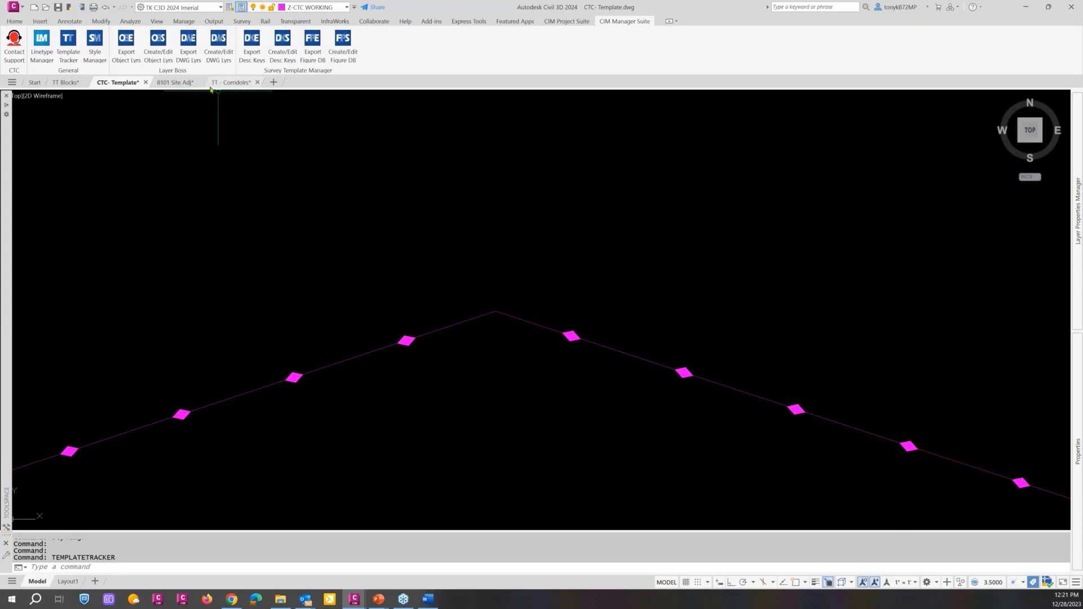
Step: Reopen Template Tracker and check the references of the text styles Wingding 1, Wingding 2 and Wingding 3
mouse_move(234, 82)
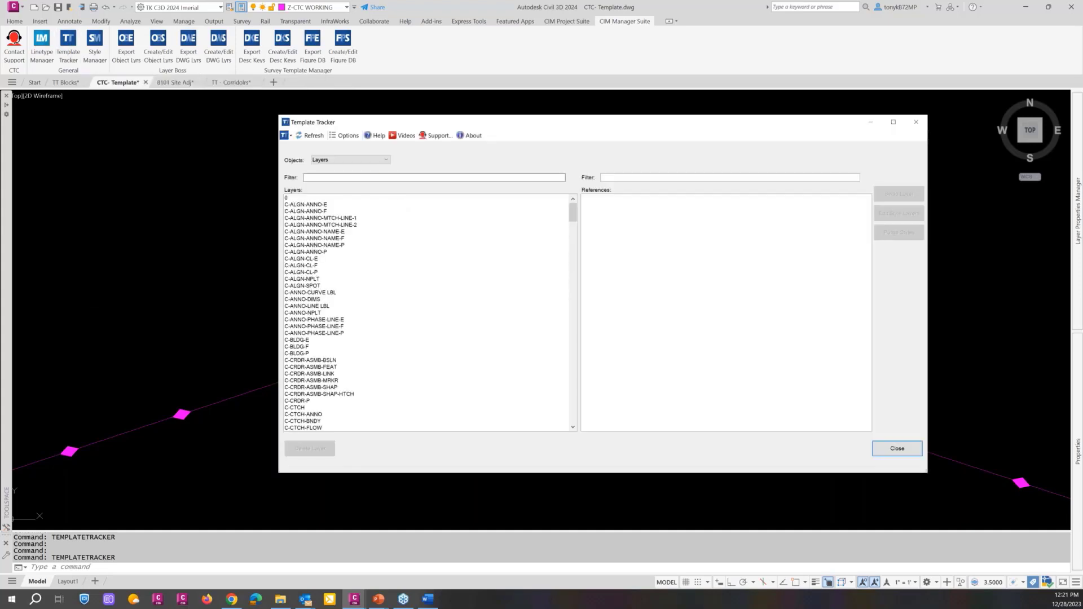
click(381, 161)
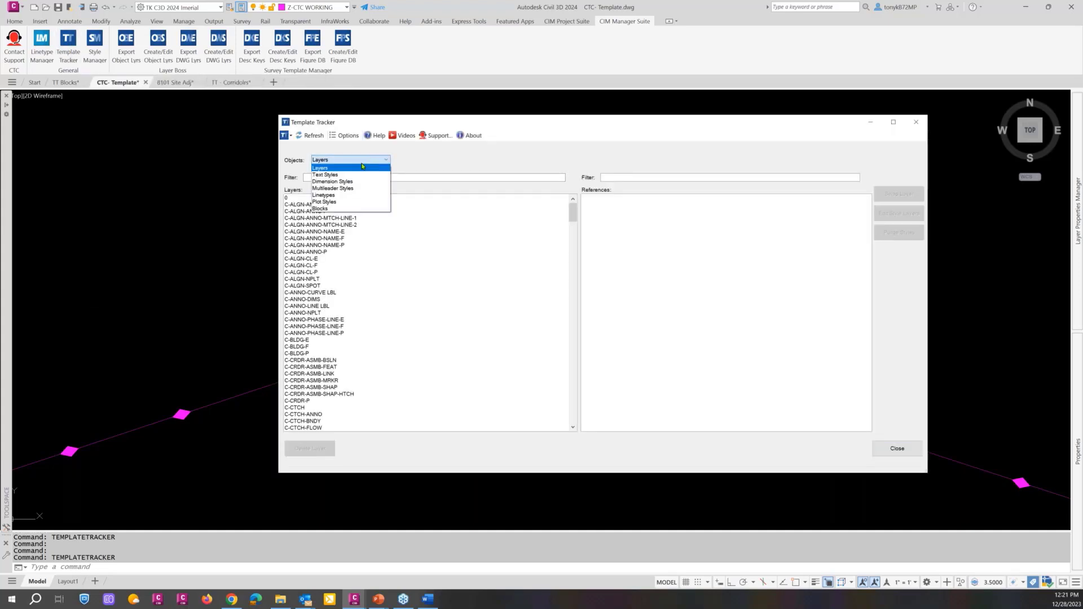
click(327, 175)
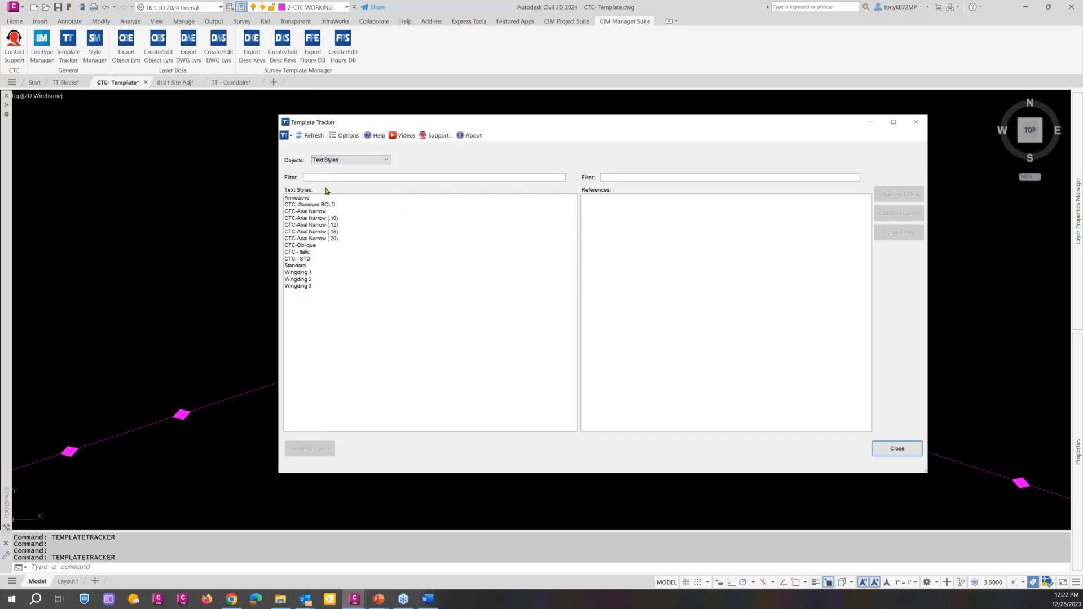
click(298, 273)
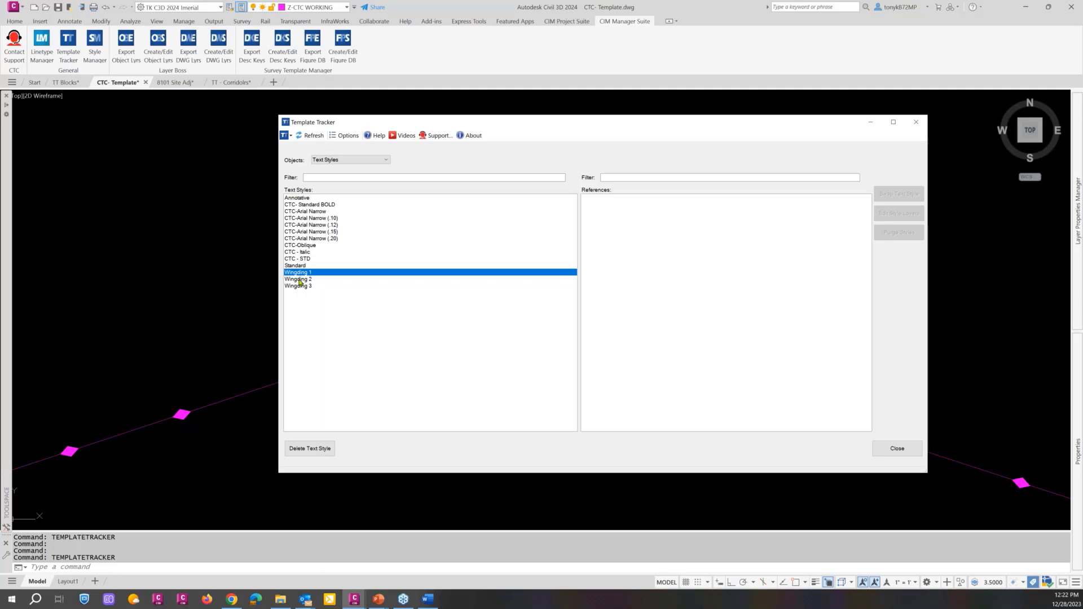
click(299, 280)
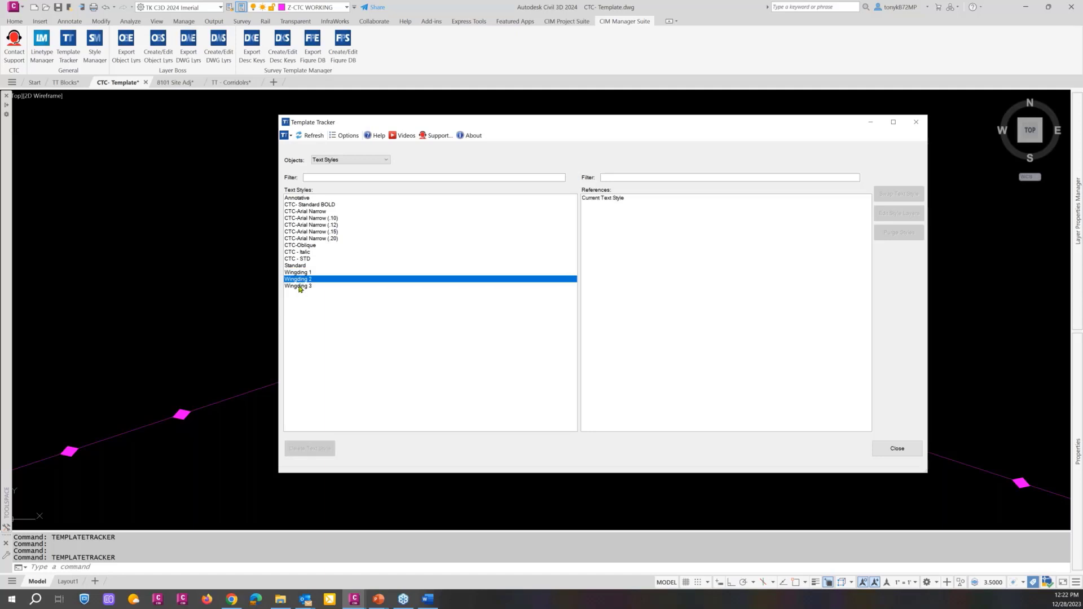
click(299, 286)
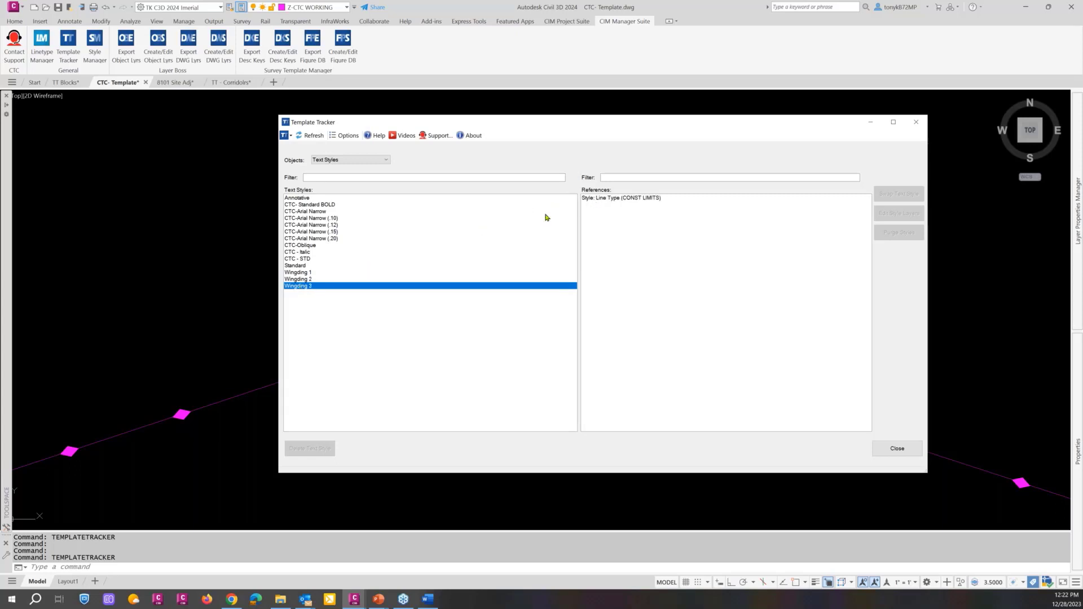
Step: Swap the Current Text Style reference of Wingding 2 to the text style CTC - STD
click(297, 280)
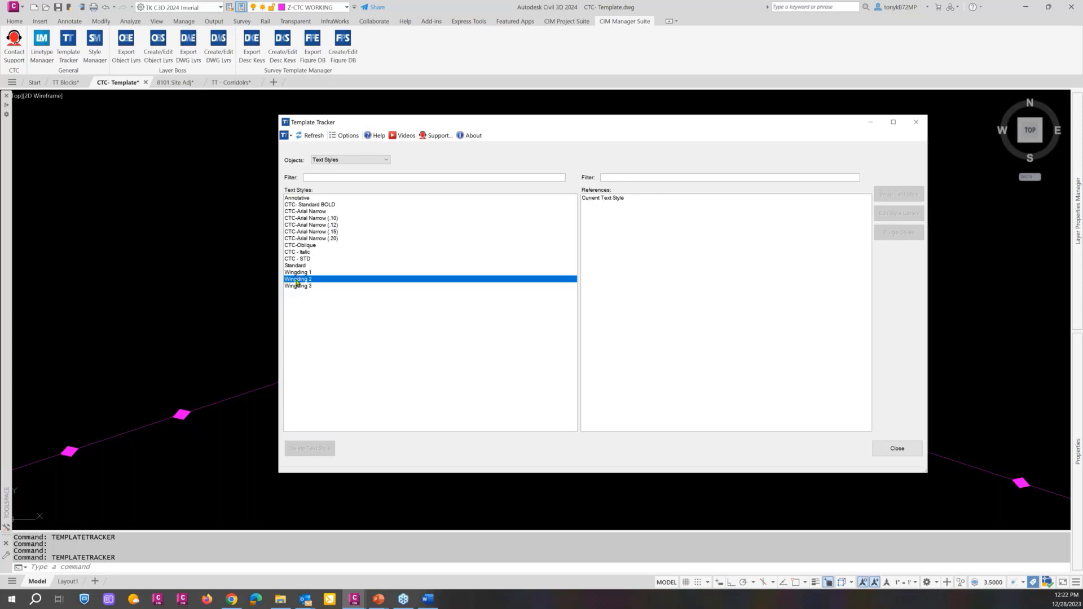
click(607, 199)
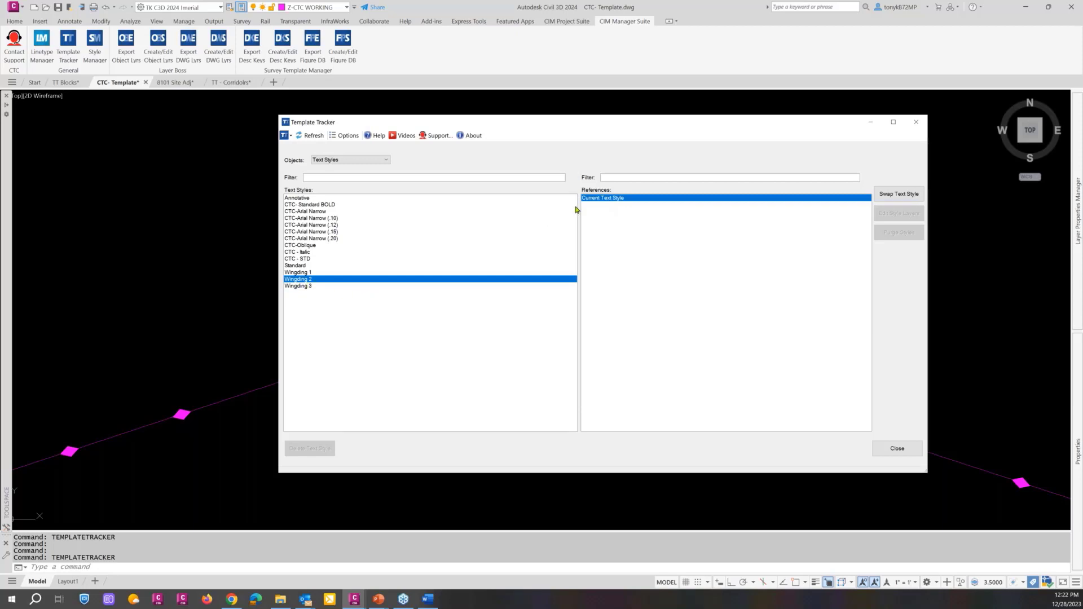
click(900, 194)
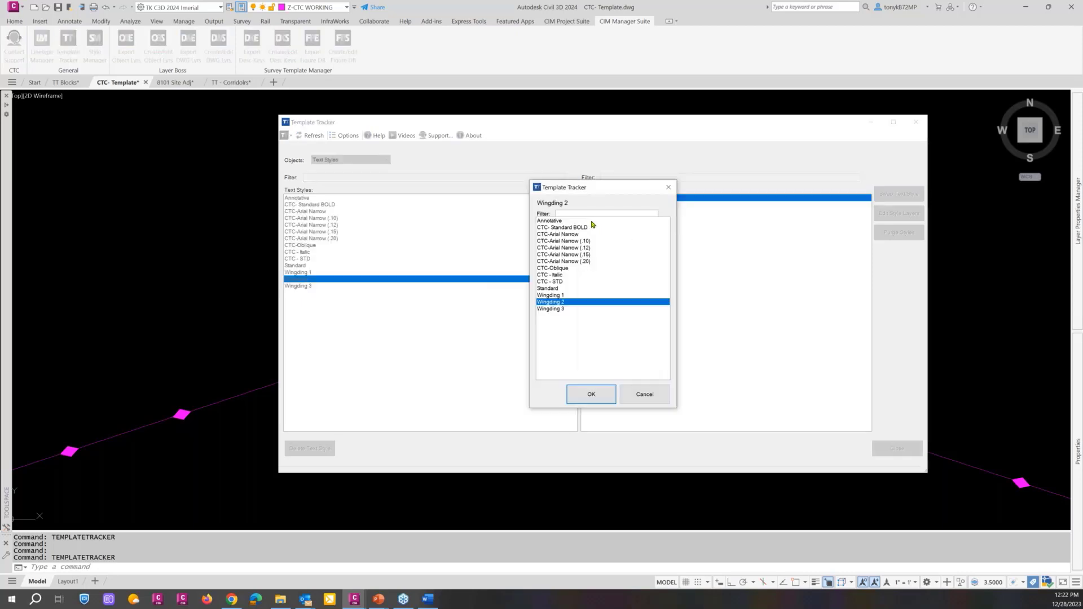
click(561, 282)
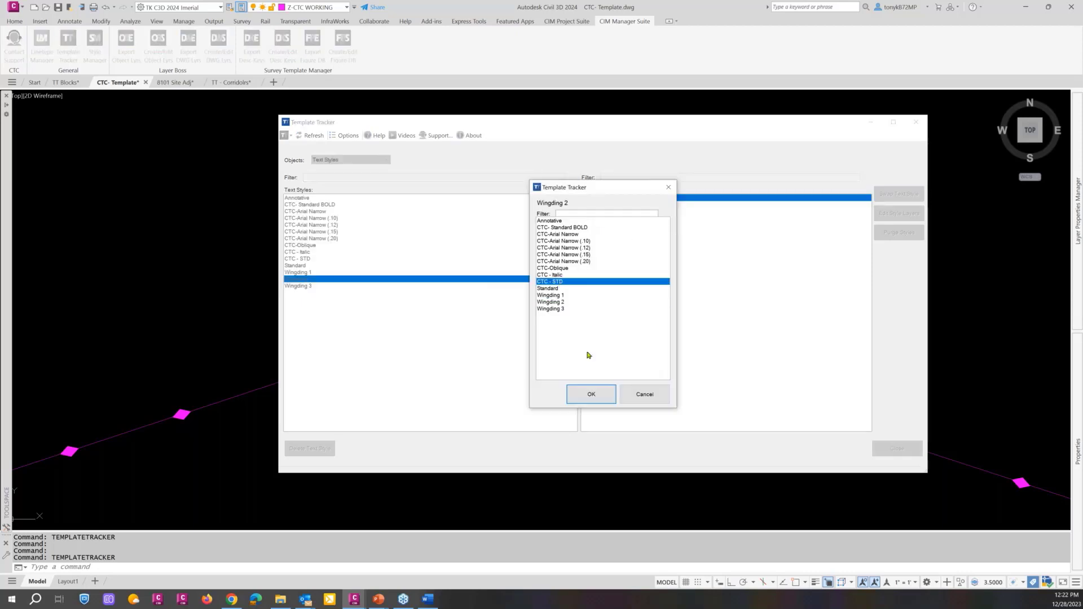
click(592, 394)
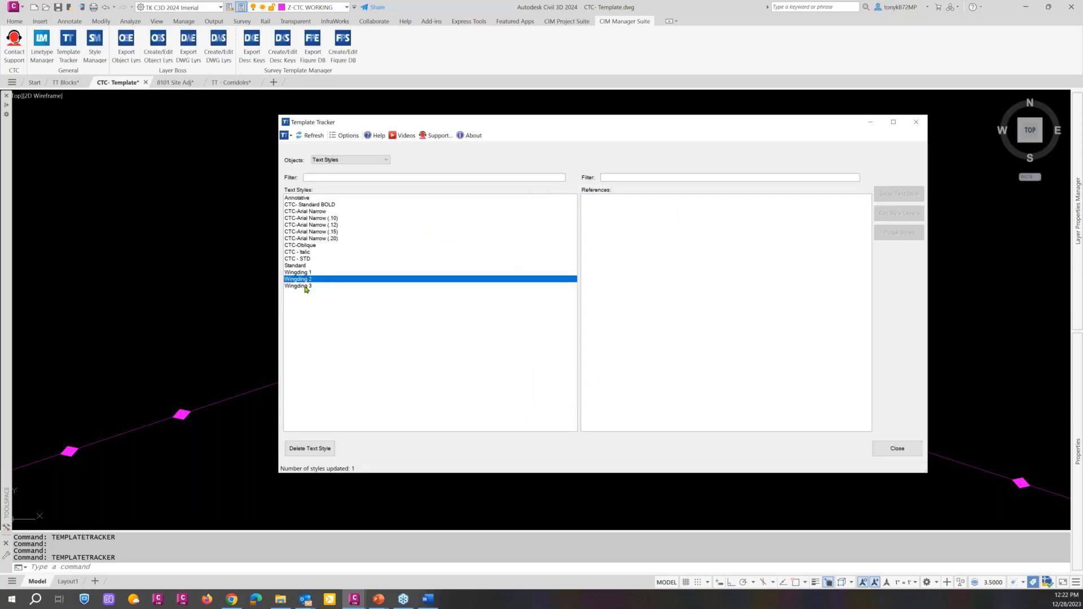
Step: Swap the CONST LIMITS linetype reference of text style Wingding 3 to Wingding 1, and close Template Tracker
click(305, 287)
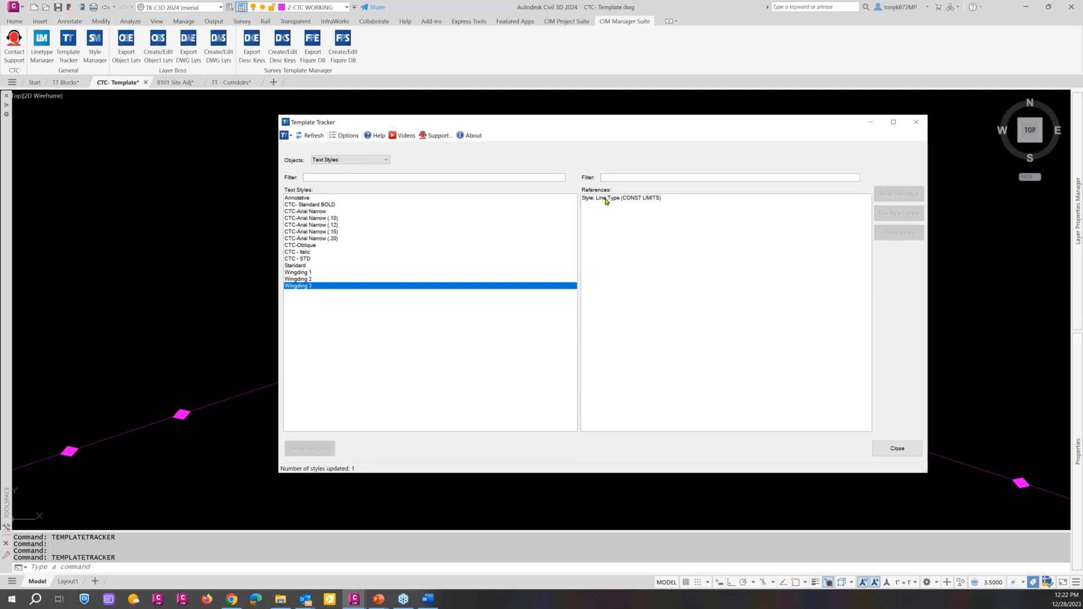
click(308, 272)
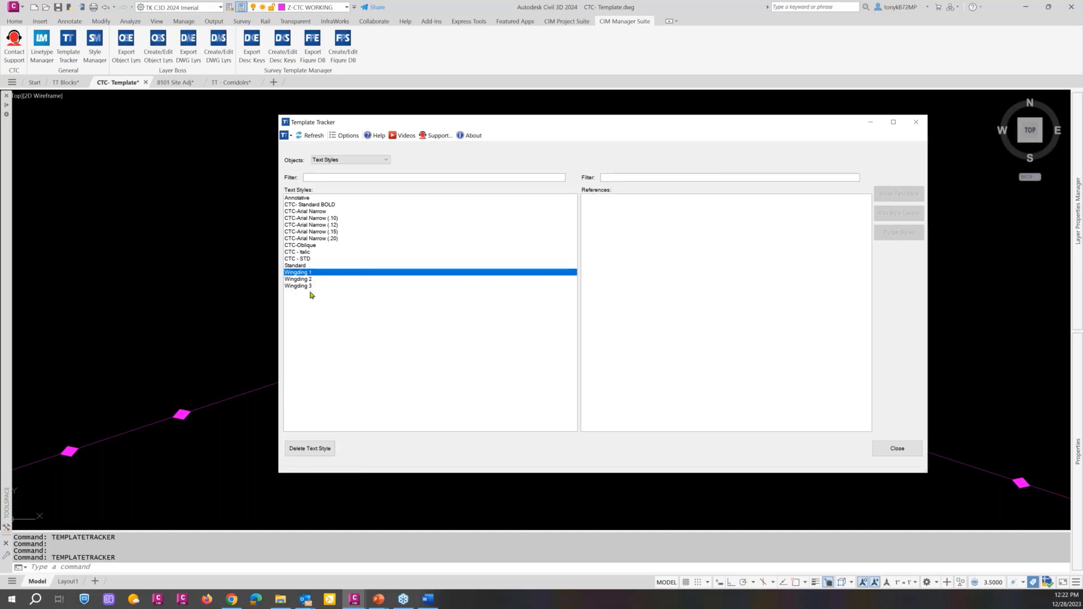
click(307, 286)
click(768, 198)
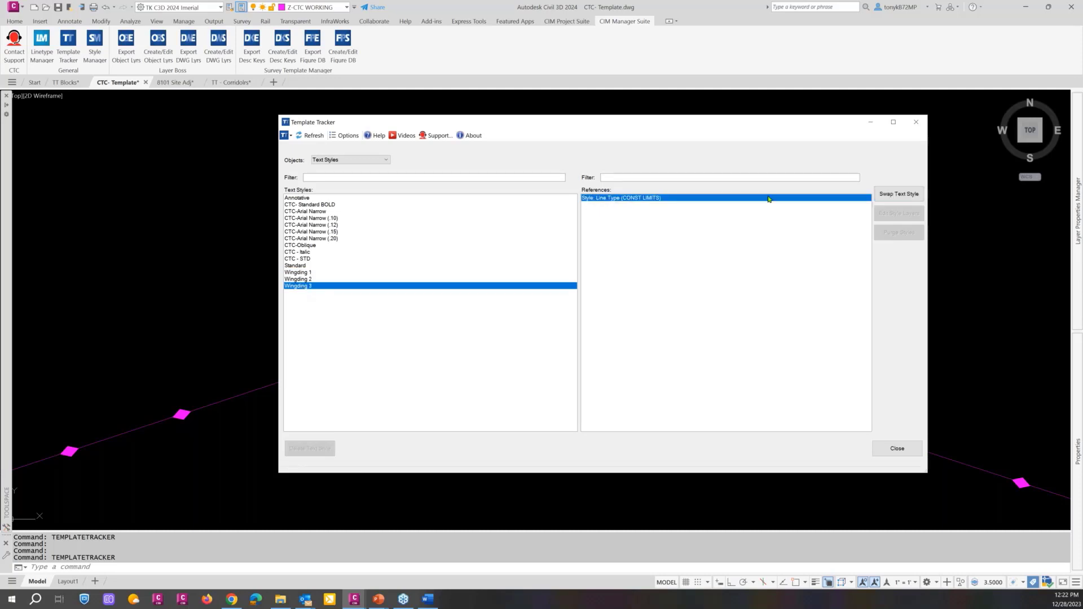
click(899, 194)
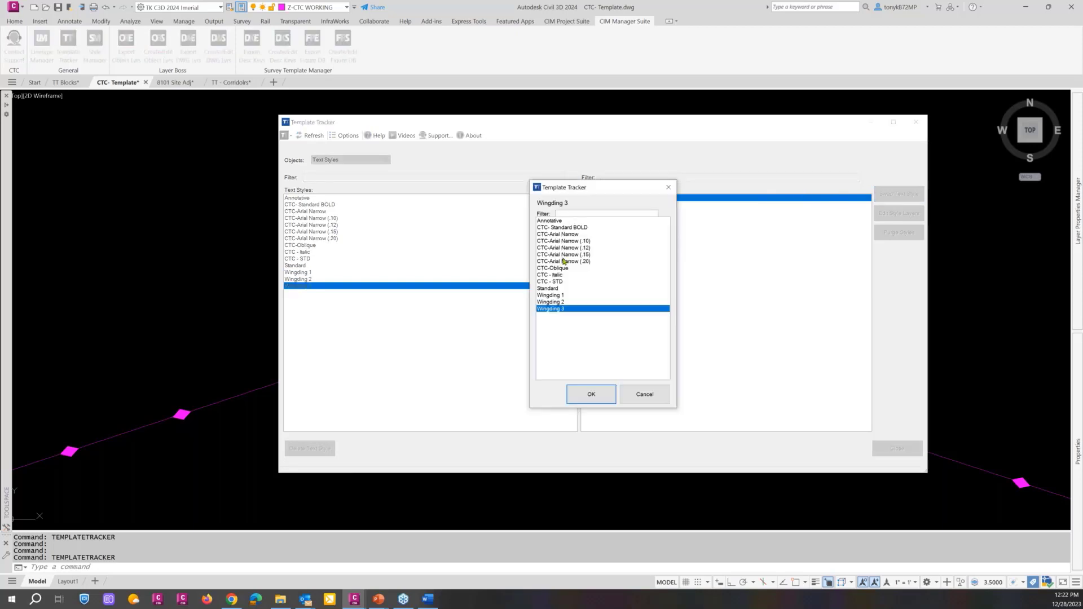
click(556, 296)
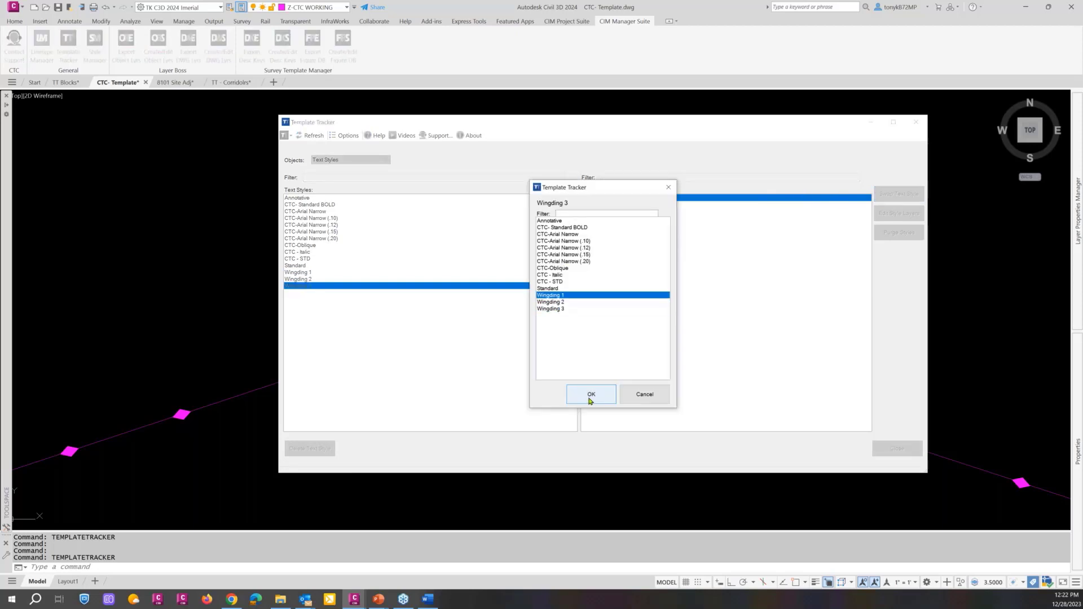
click(590, 395)
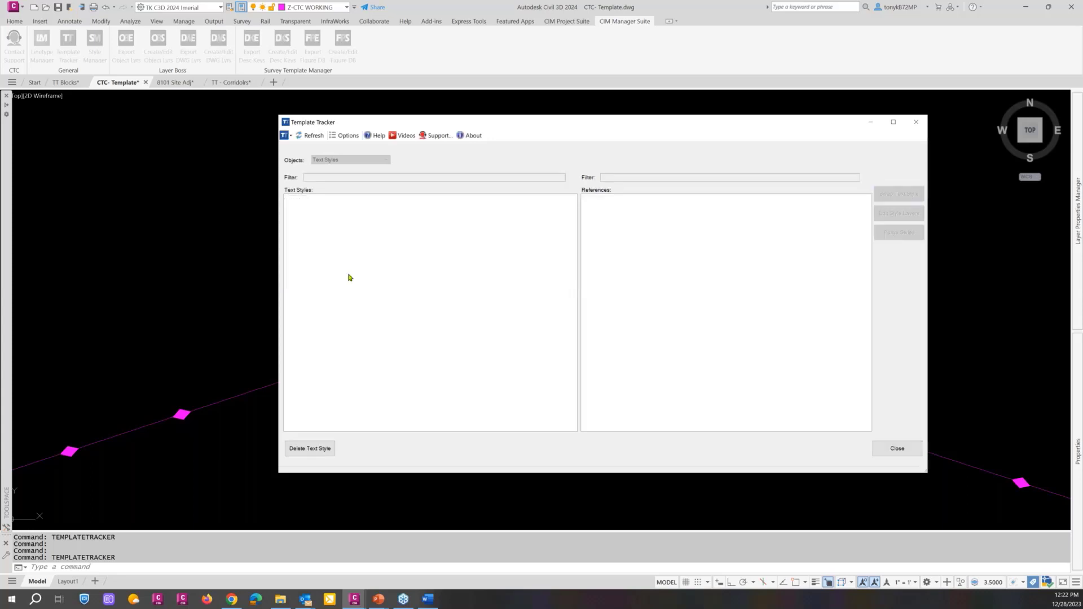
click(887, 450)
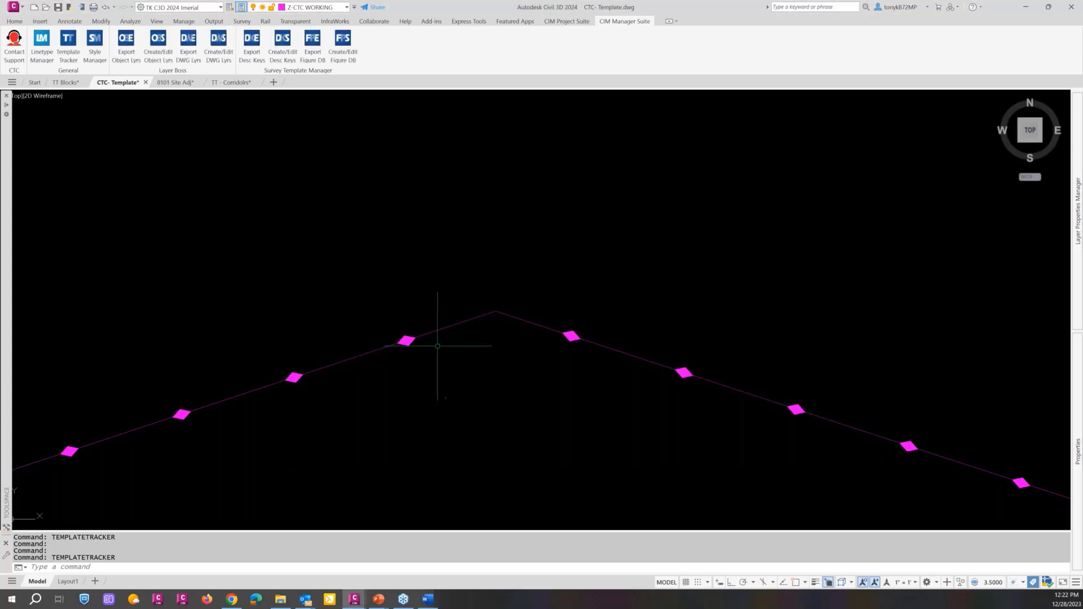
Step: Regenerate the drawing and examine the symbols along the peaked magenta line up close
text(re)
key(Return)
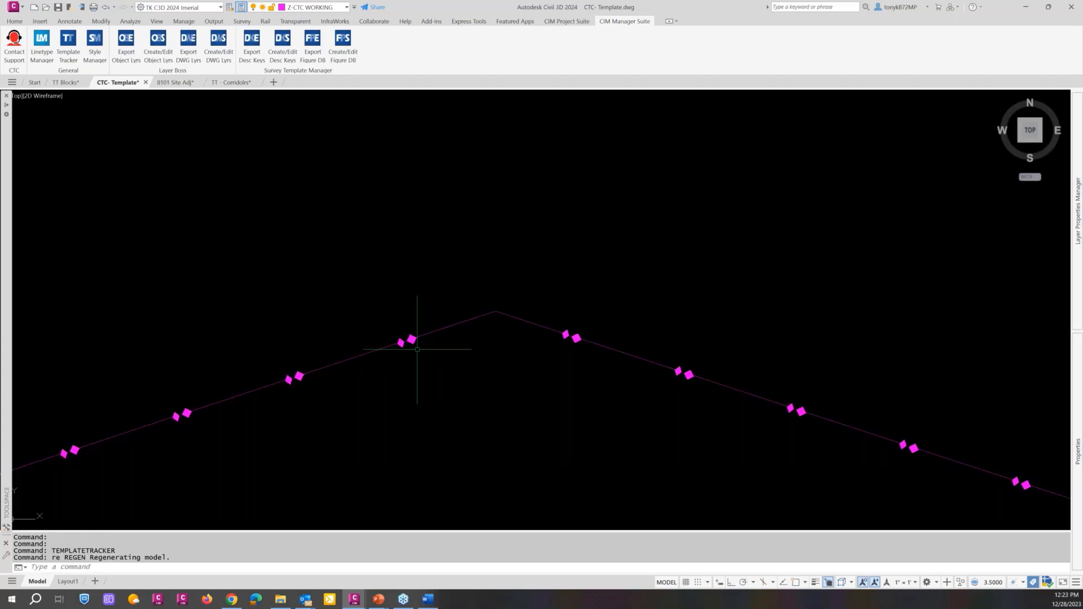
scroll(417, 349, up, 3)
scroll(413, 344, down, 5)
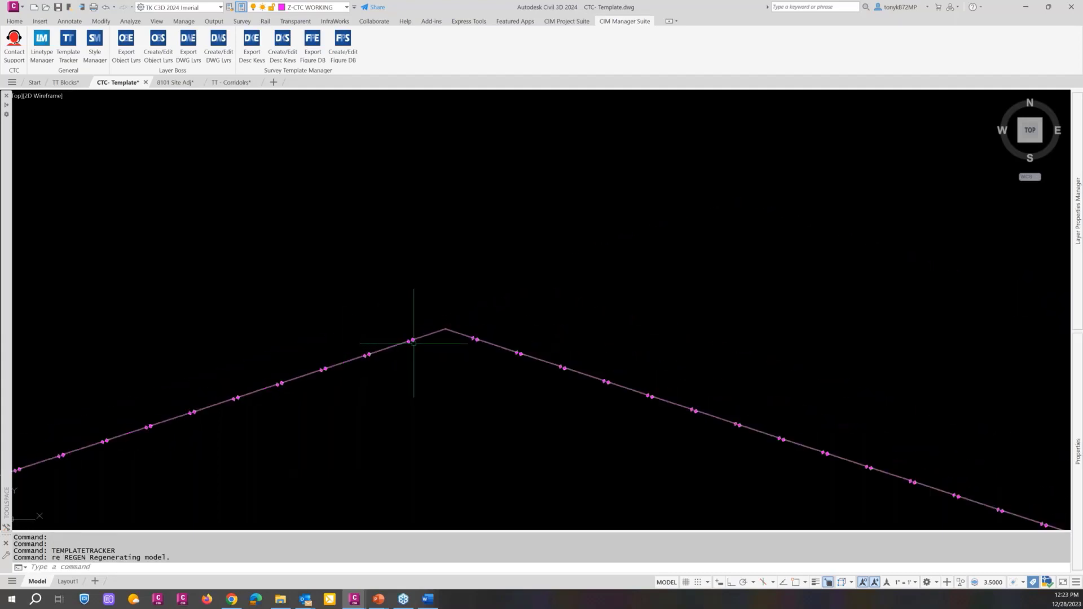
scroll(414, 342, up, 8)
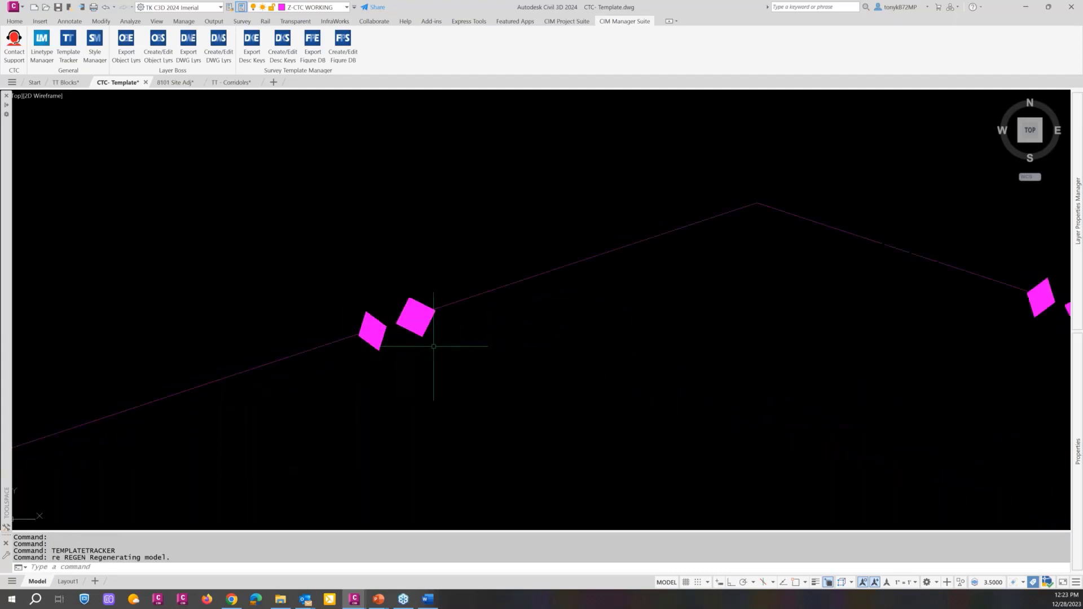
scroll(434, 346, down, 8)
key(Escape)
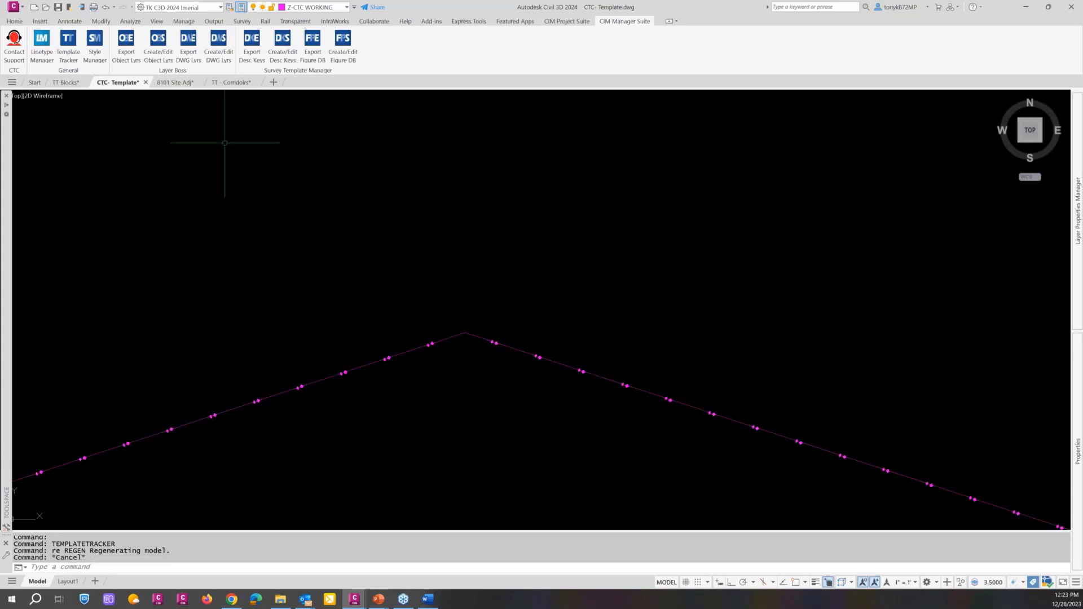
Step: Reopen Template Tracker, swap the CONST LIMITS linetype reference of text style Wingding 1 to CTC - STD, and close the tool
click(67, 40)
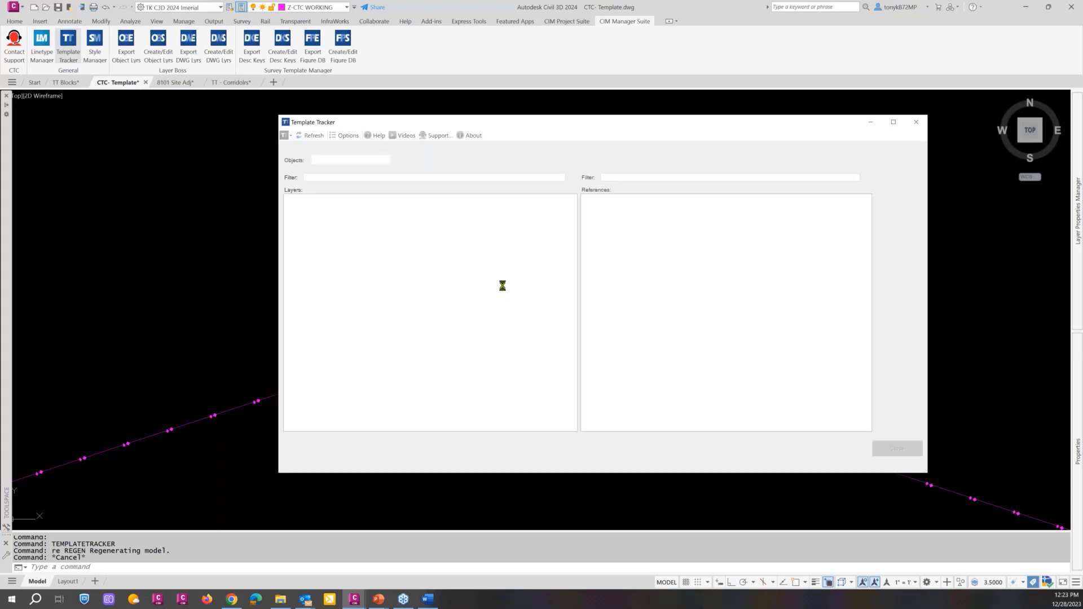
click(386, 160)
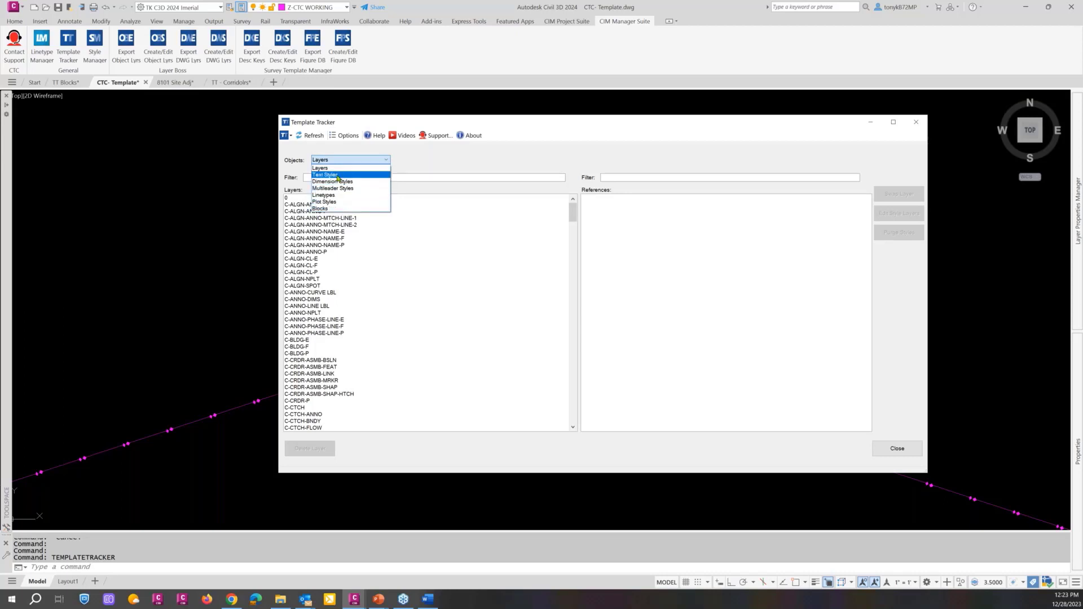
click(337, 176)
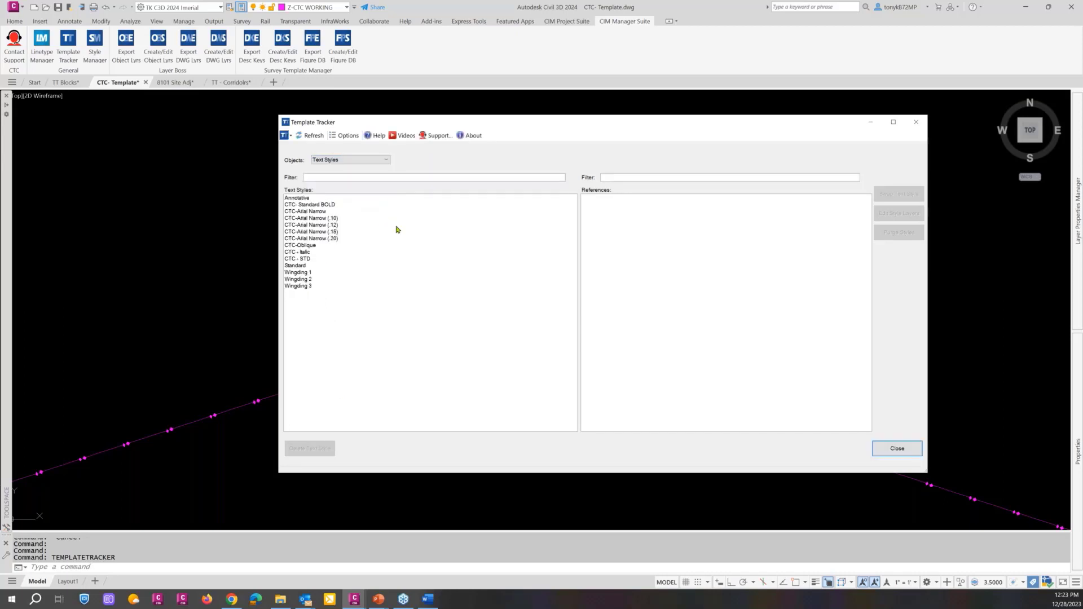
drag(432, 123, 472, 84)
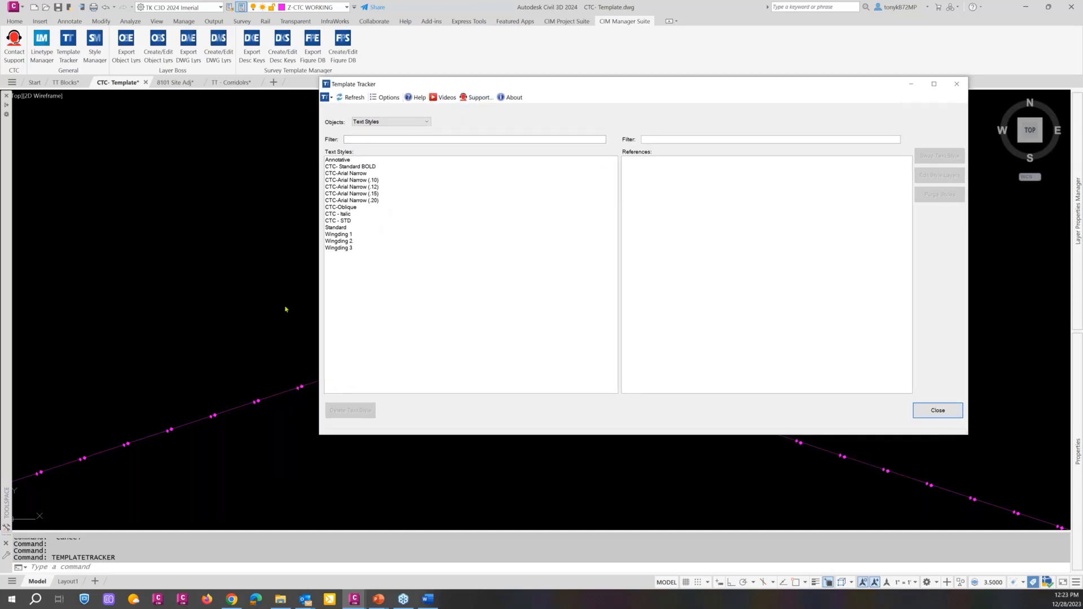
click(337, 235)
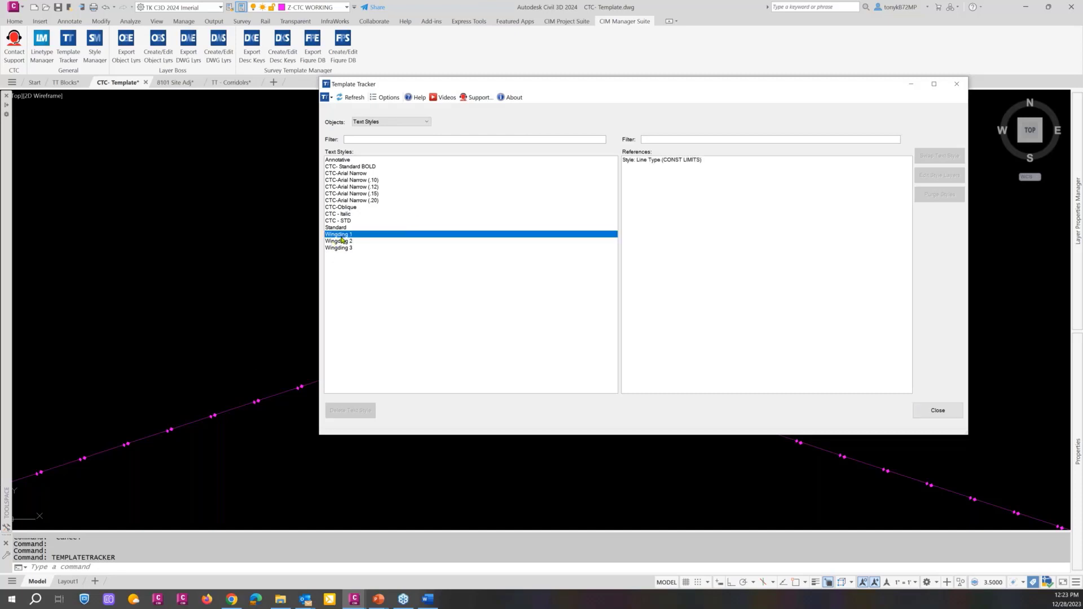
click(647, 162)
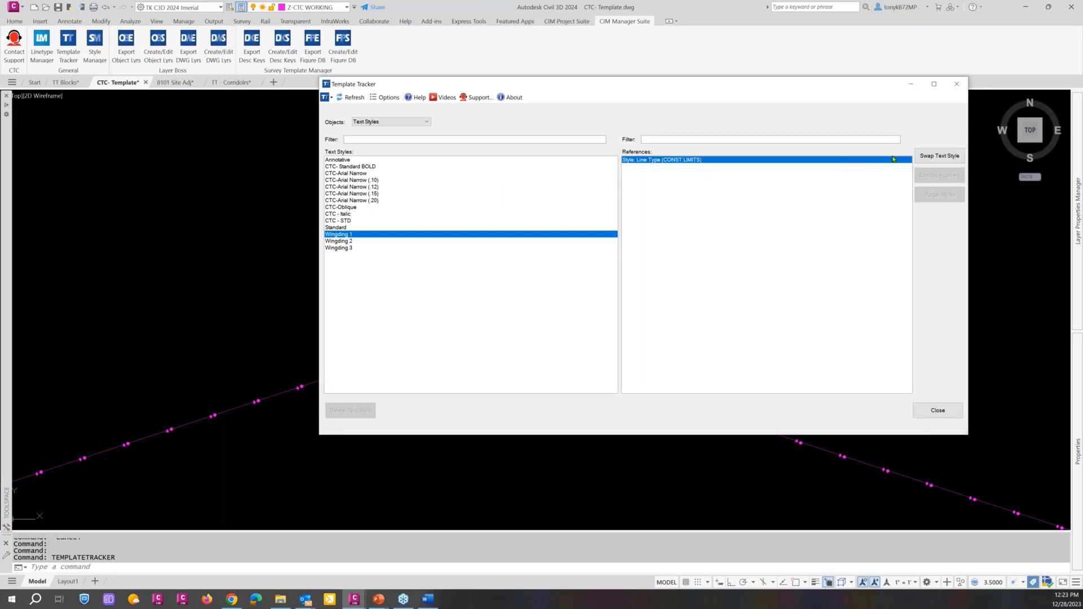
click(931, 159)
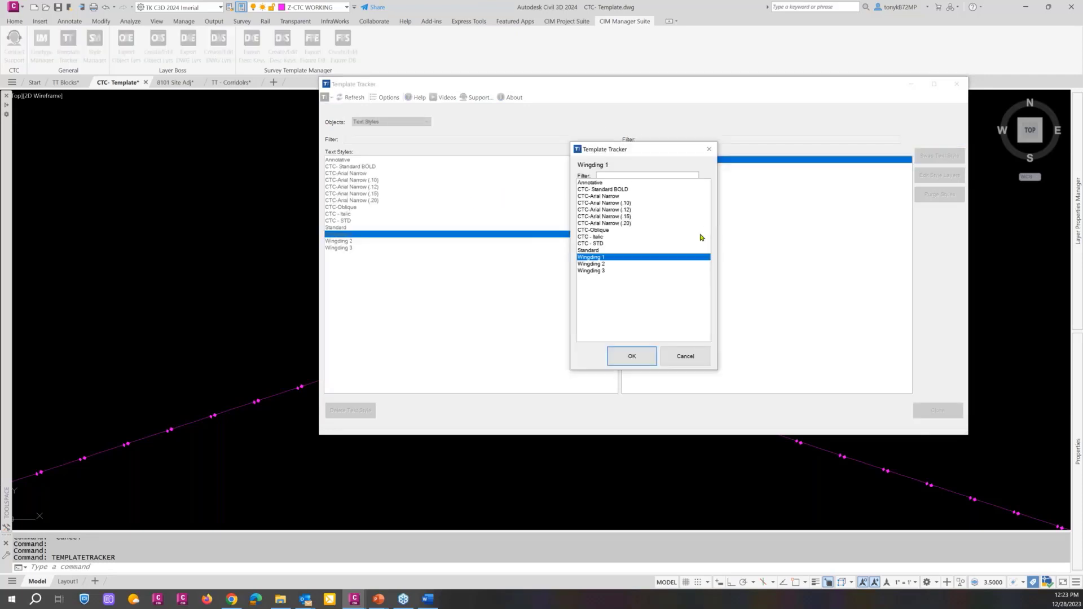
click(591, 245)
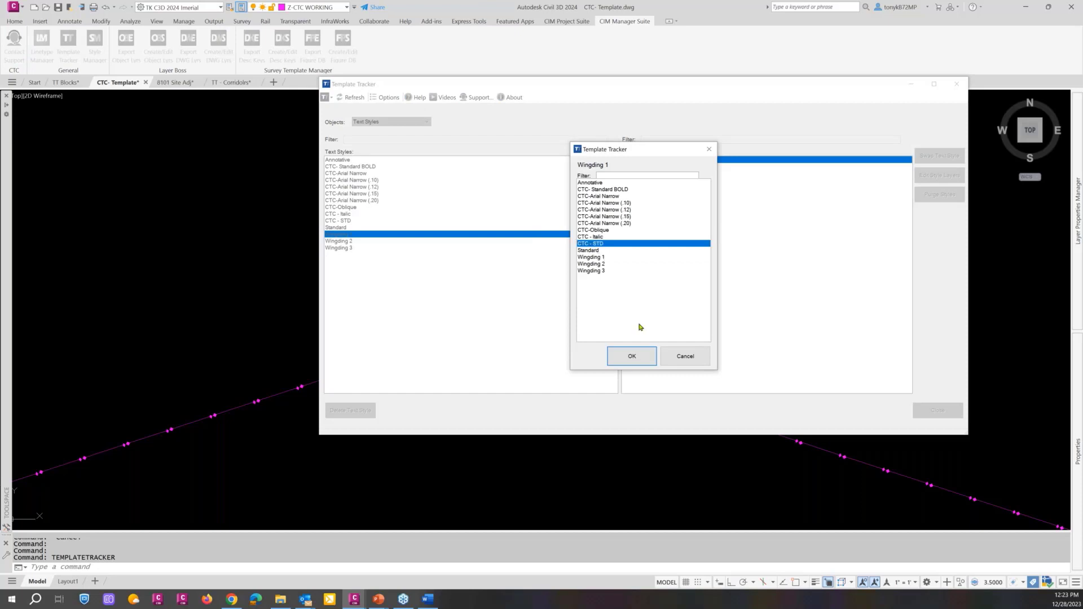
click(626, 358)
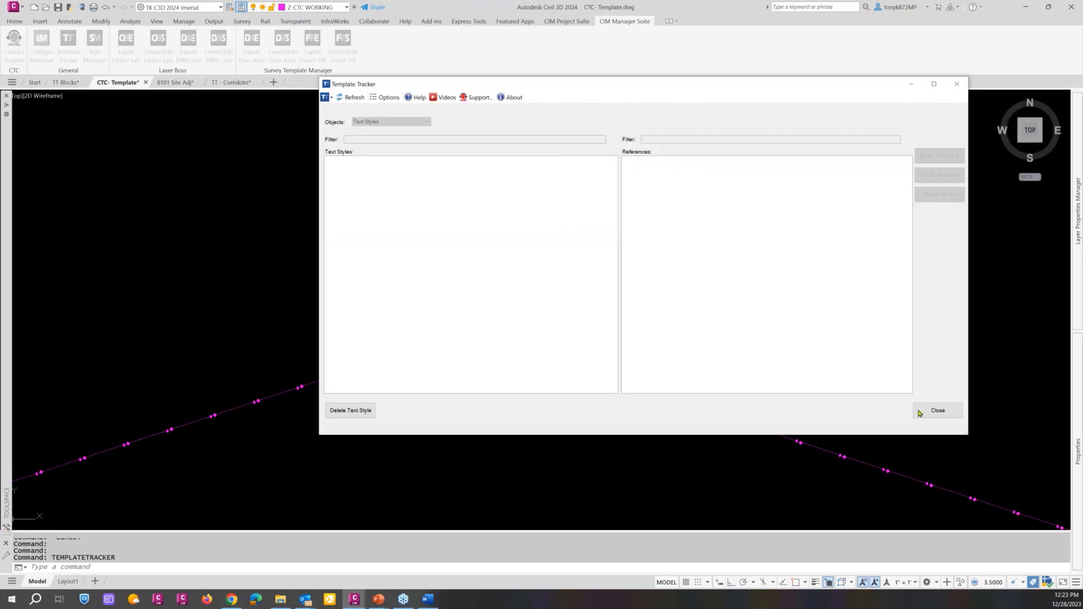
click(937, 410)
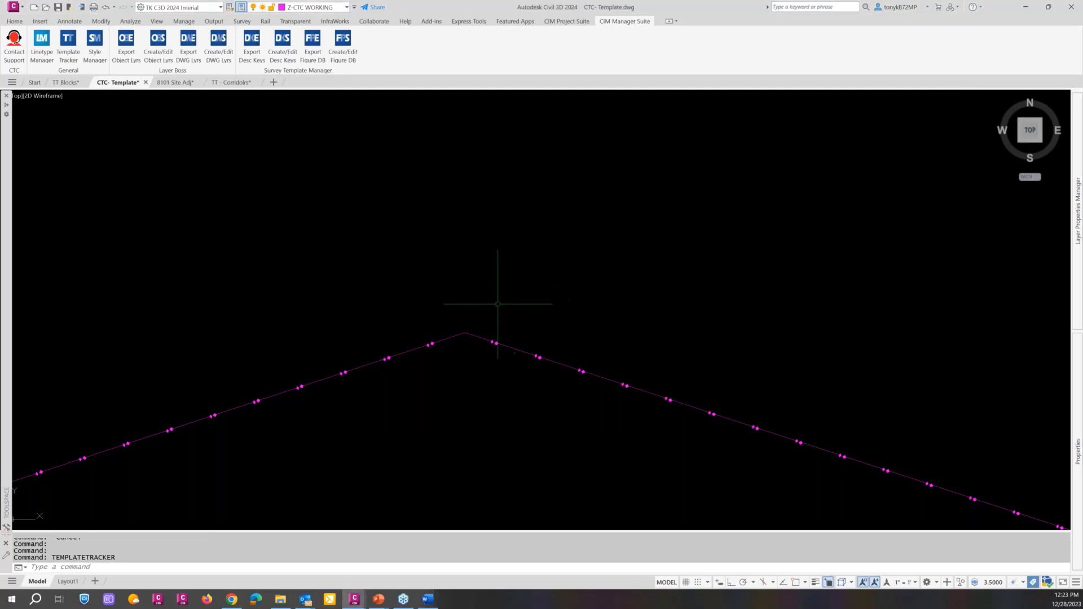
Step: Regenerate the model and inspect the characters in the gaps of the peaked magenta line
text(re)
key(Return)
scroll(475, 334, up, 5)
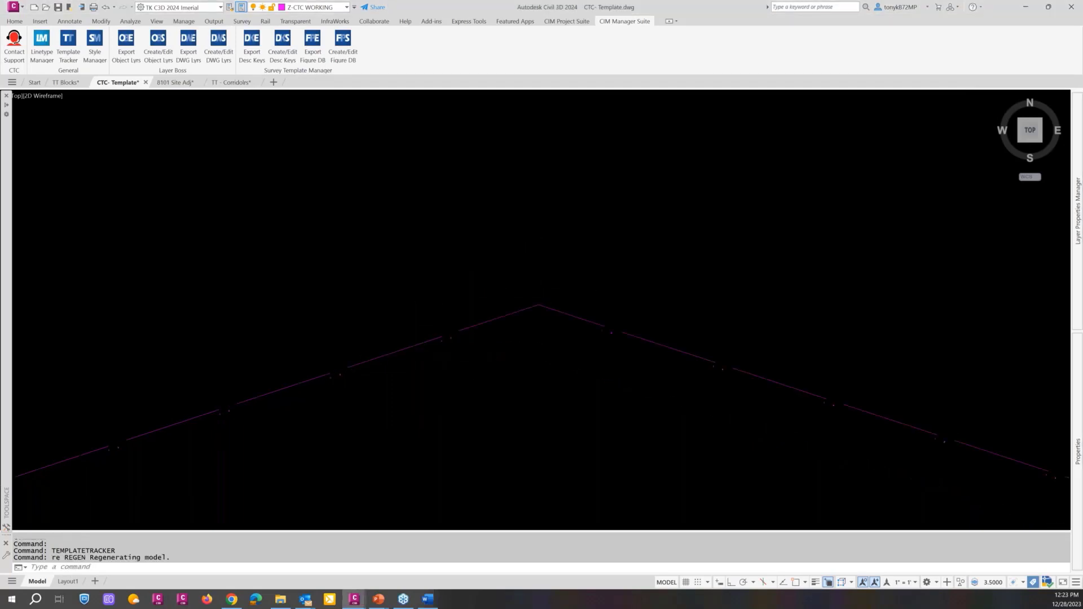
scroll(475, 335, up, 4)
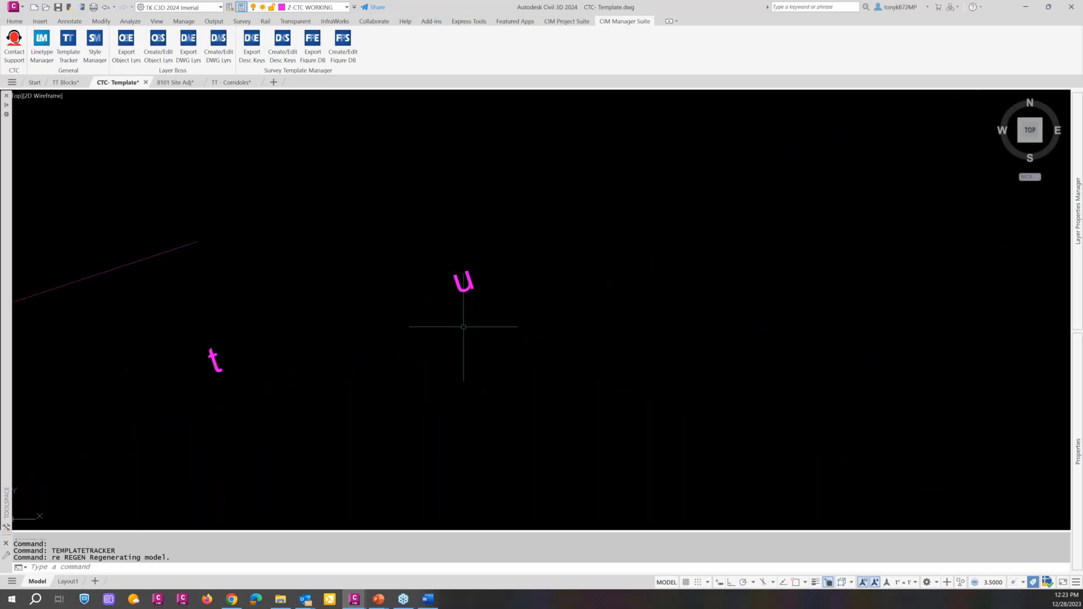
scroll(463, 326, down, 8)
key(Escape)
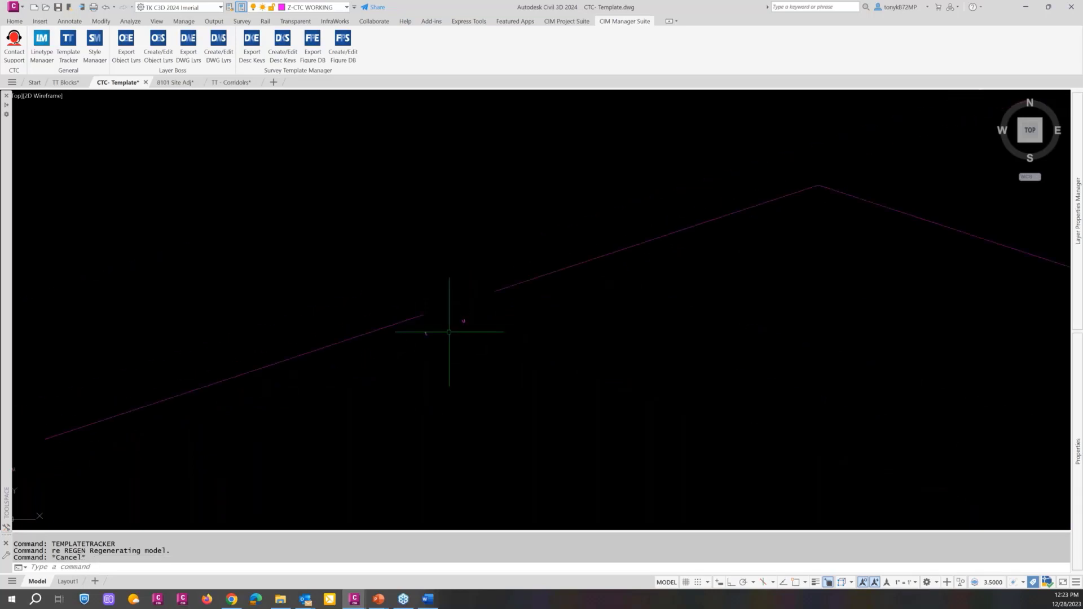
scroll(449, 332, down, 3)
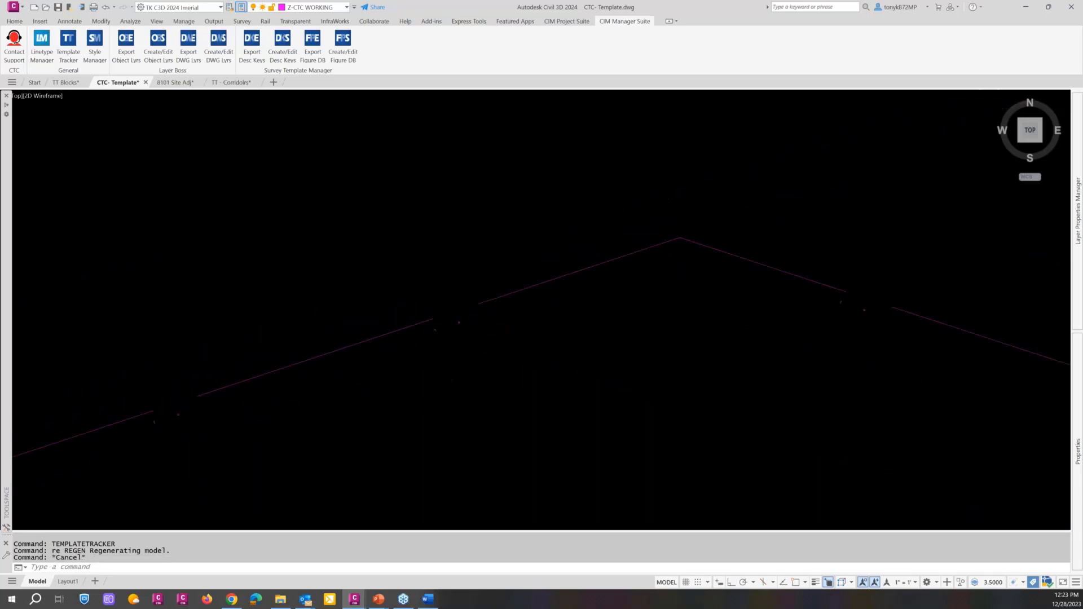
scroll(452, 321, down, 2)
key(Escape)
scroll(290, 138, down, 2)
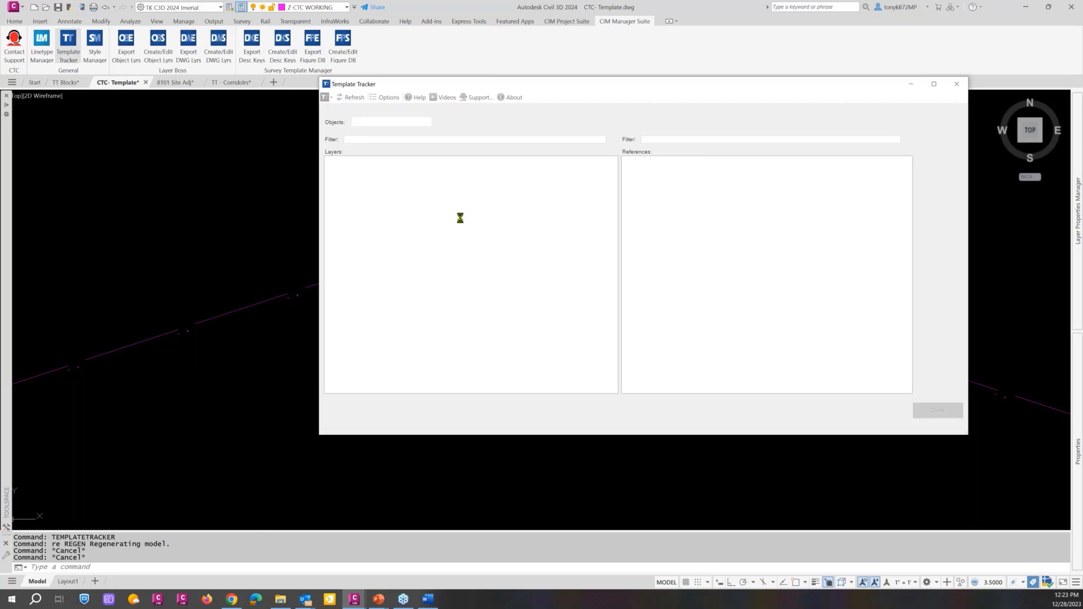
Step: Reopen Template Tracker and check the references of the text styles Wingding 3 and CTC - STD
click(418, 124)
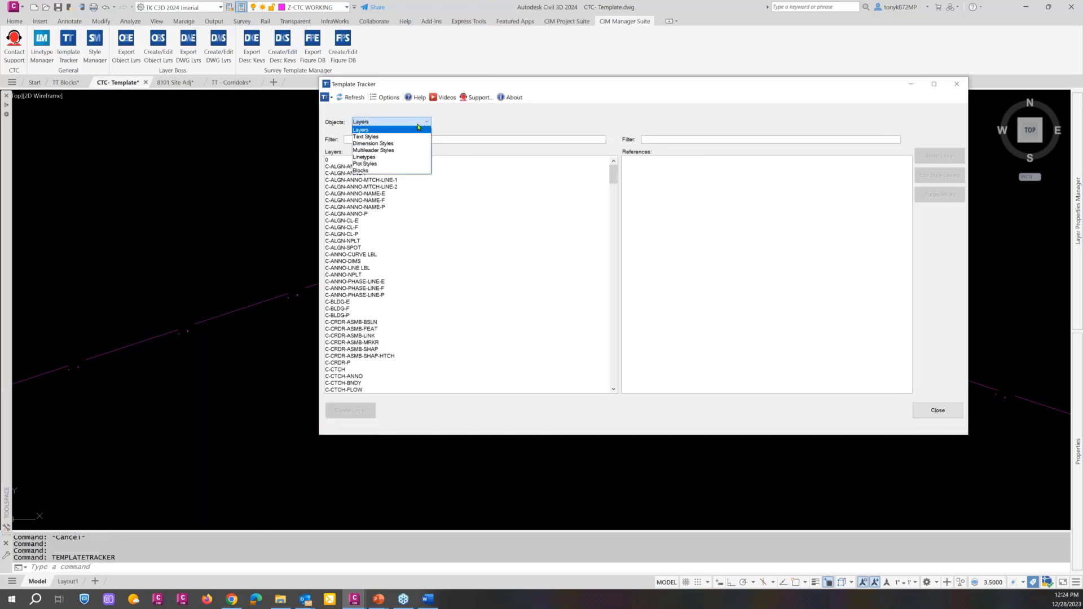
click(381, 138)
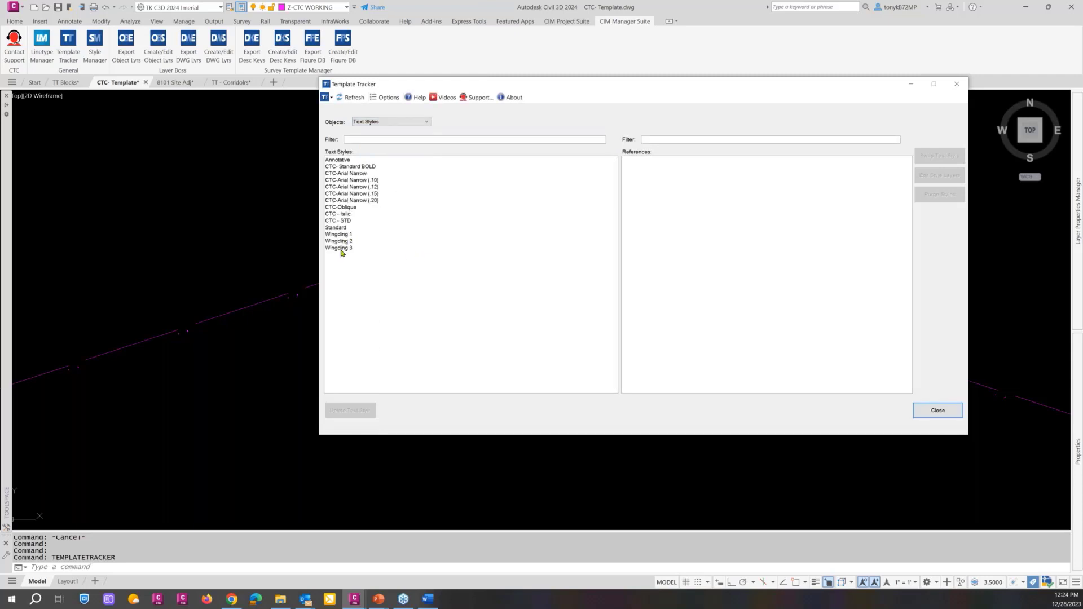
click(341, 249)
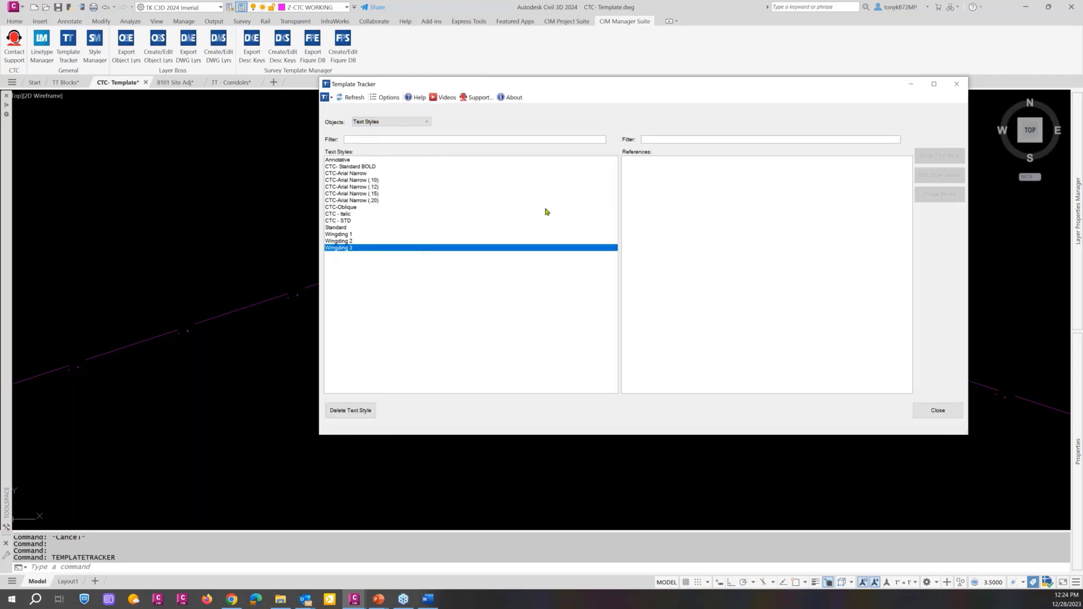
click(342, 221)
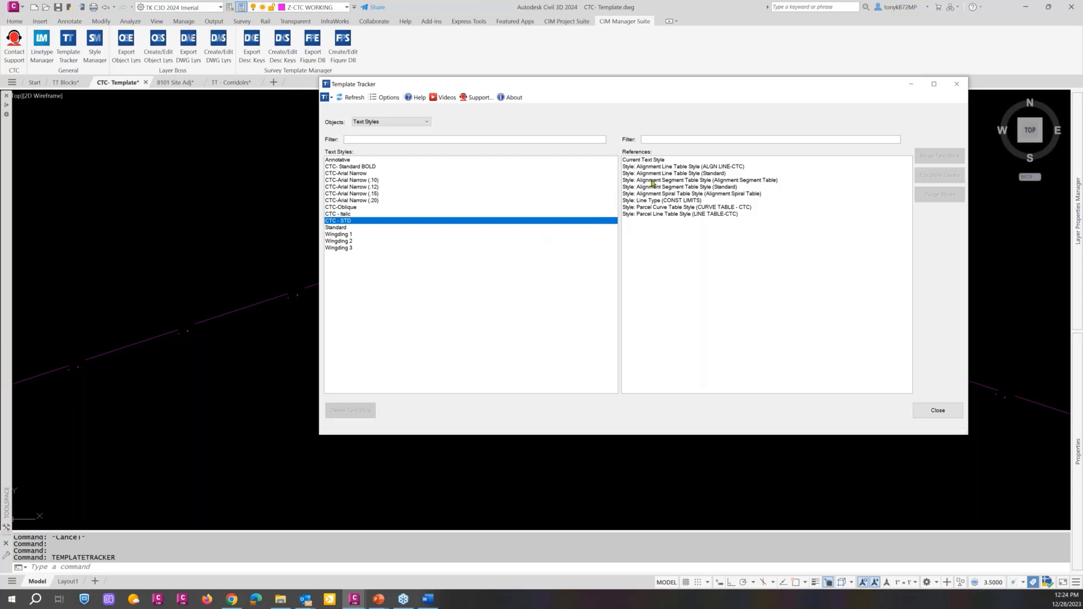
click(663, 200)
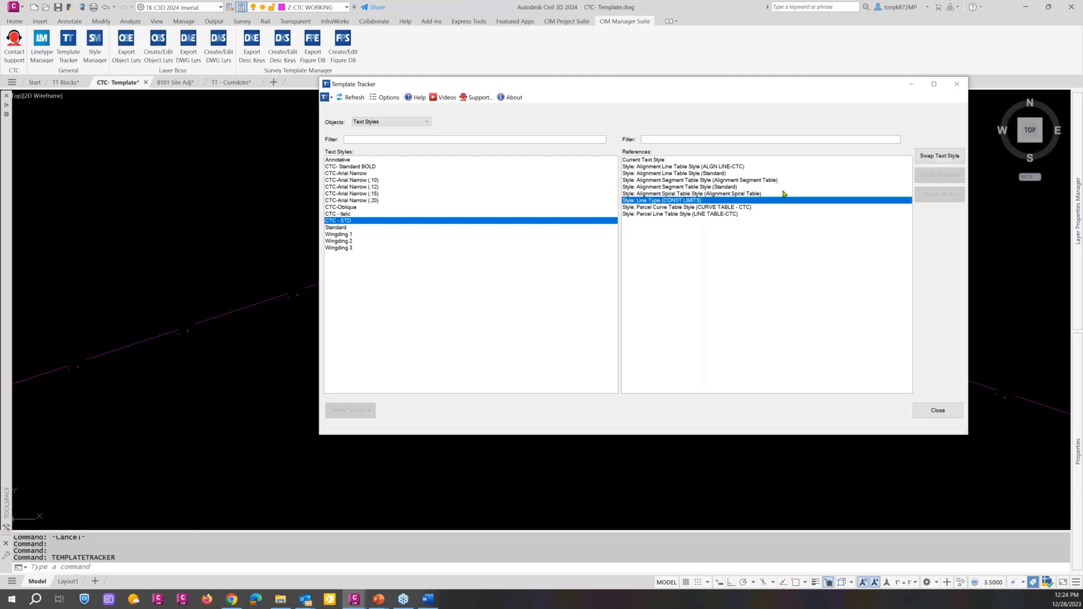
click(925, 156)
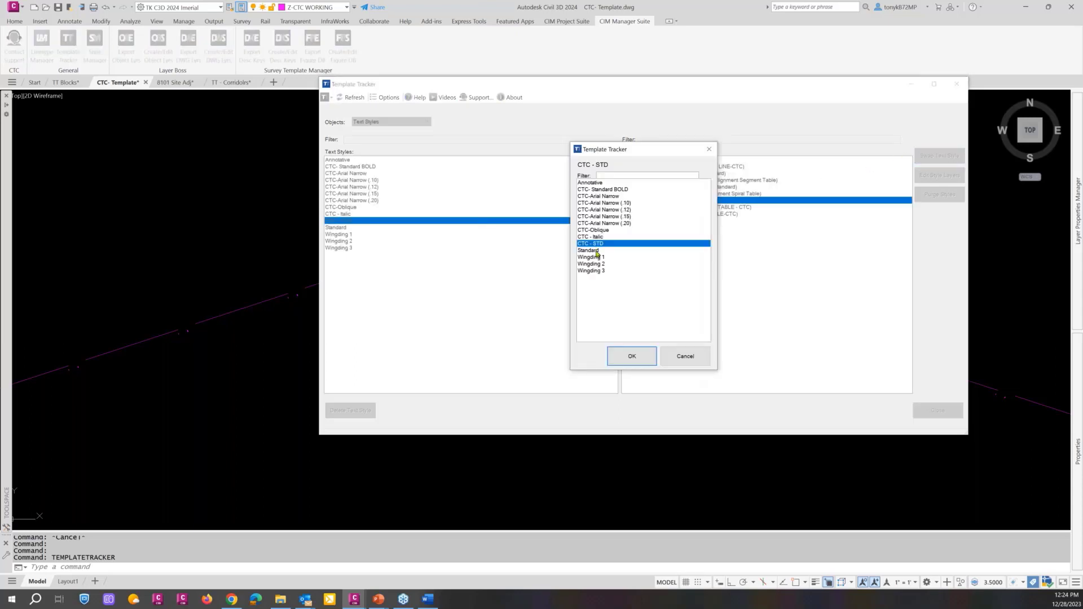
click(686, 356)
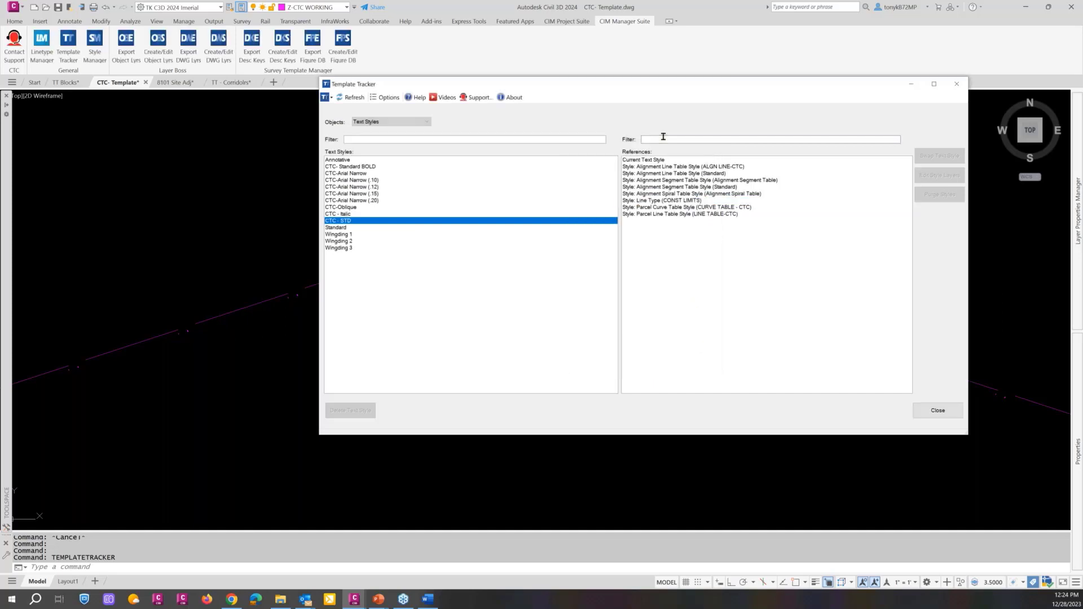
Step: Filter the references of text style CTC - STD by "lin"
click(663, 136)
text(lion)
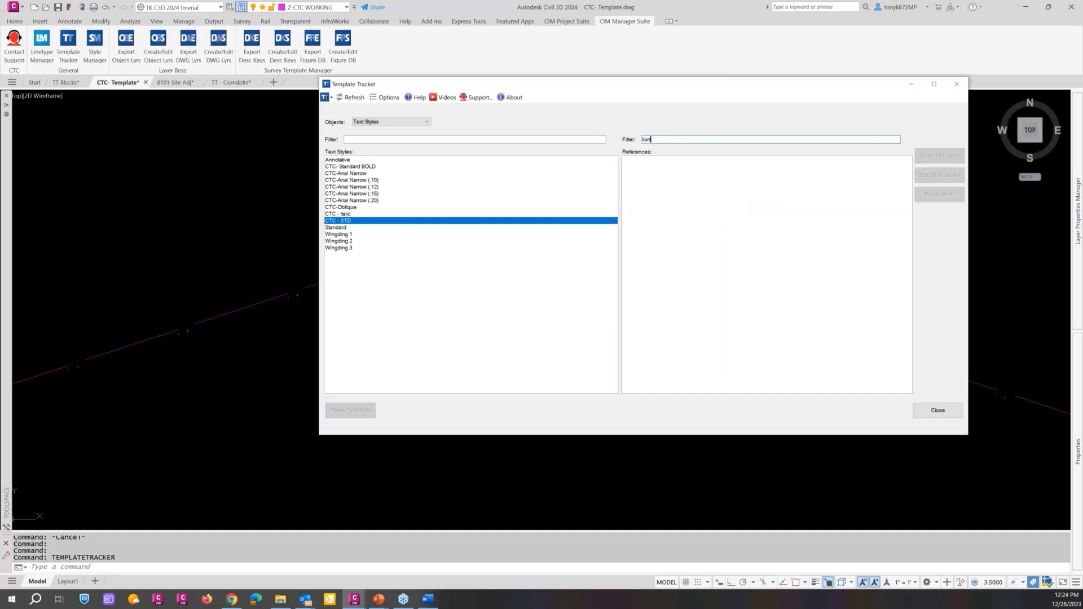
key(BackSpace)
key(BackSpace)
key(BackSpace)
key(BackSpace)
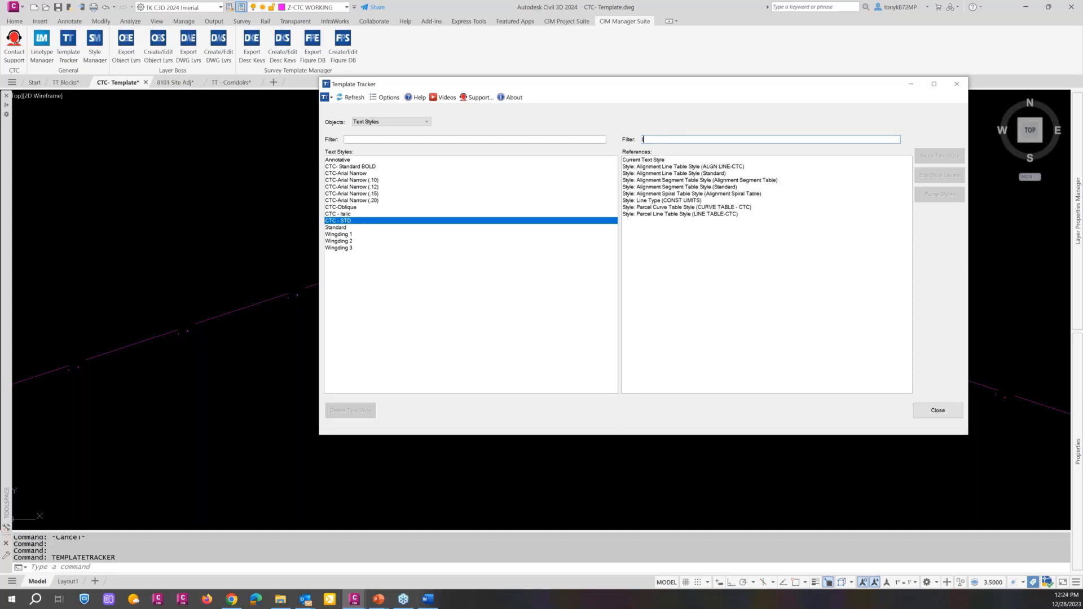
text(li)
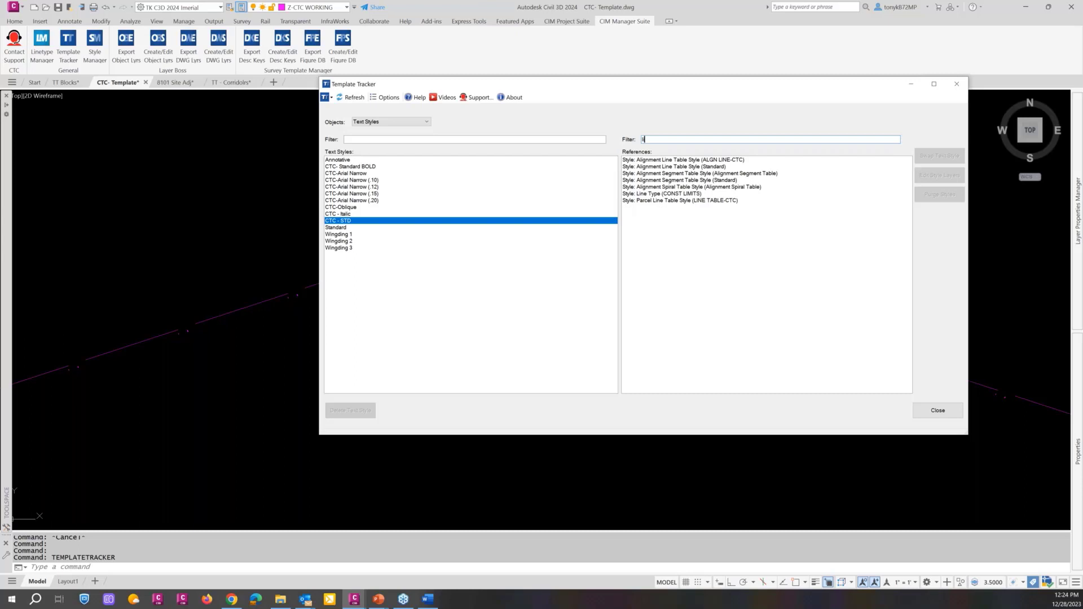
text(n)
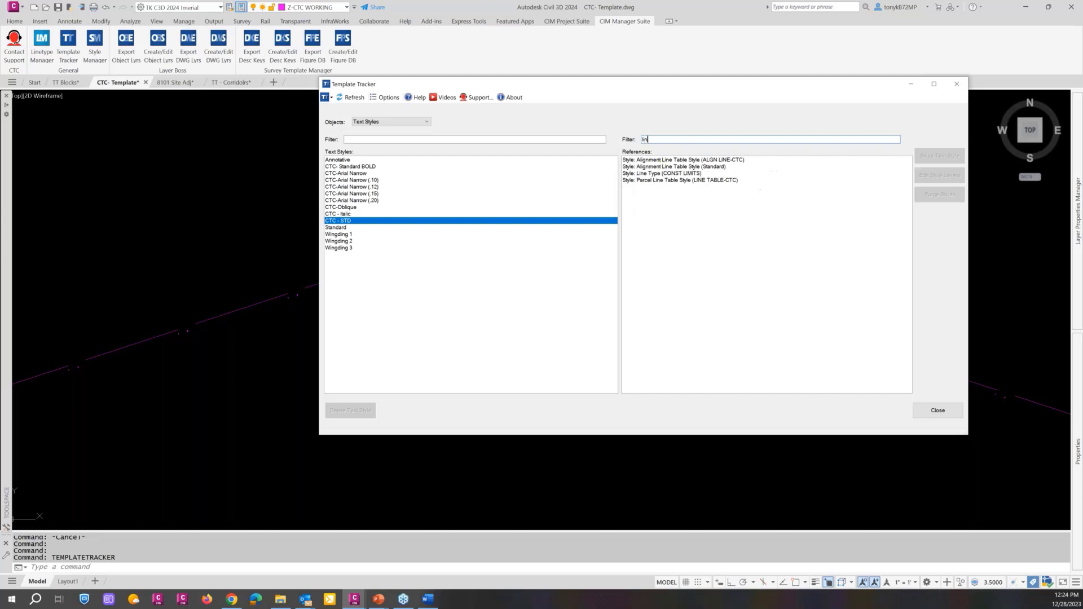
Step: Swap the CONST LIMITS linetype reference to text style Wingding 3 and regenerate the model
click(640, 174)
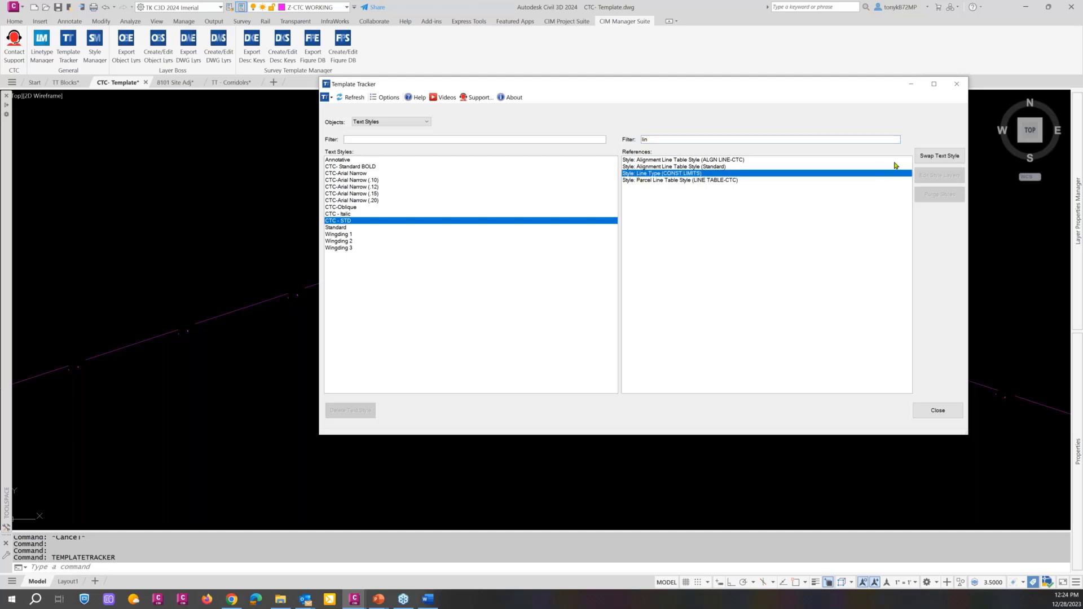
click(940, 156)
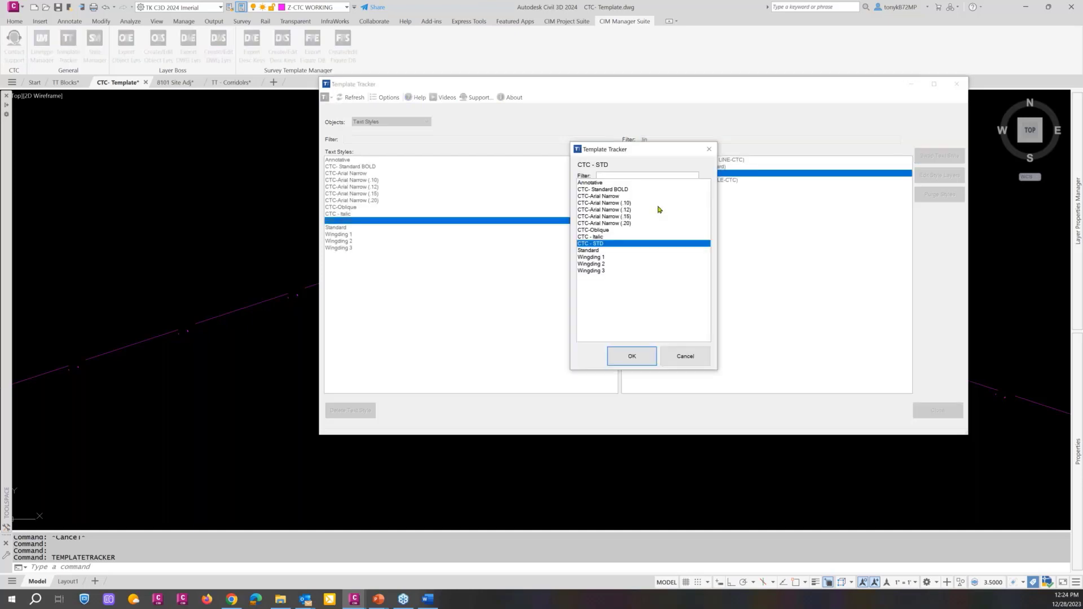
click(600, 271)
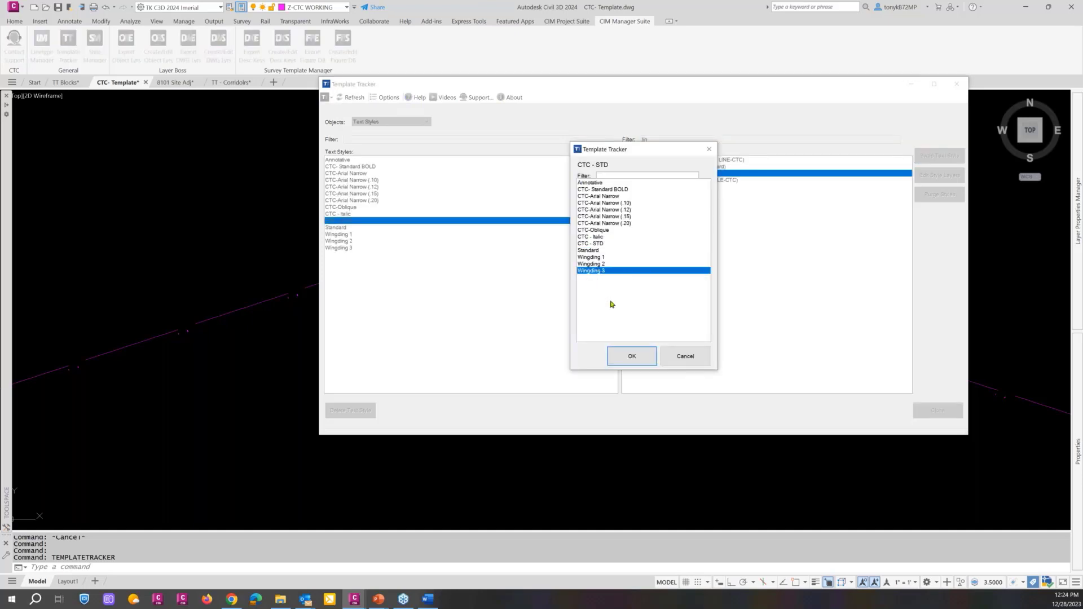
click(632, 355)
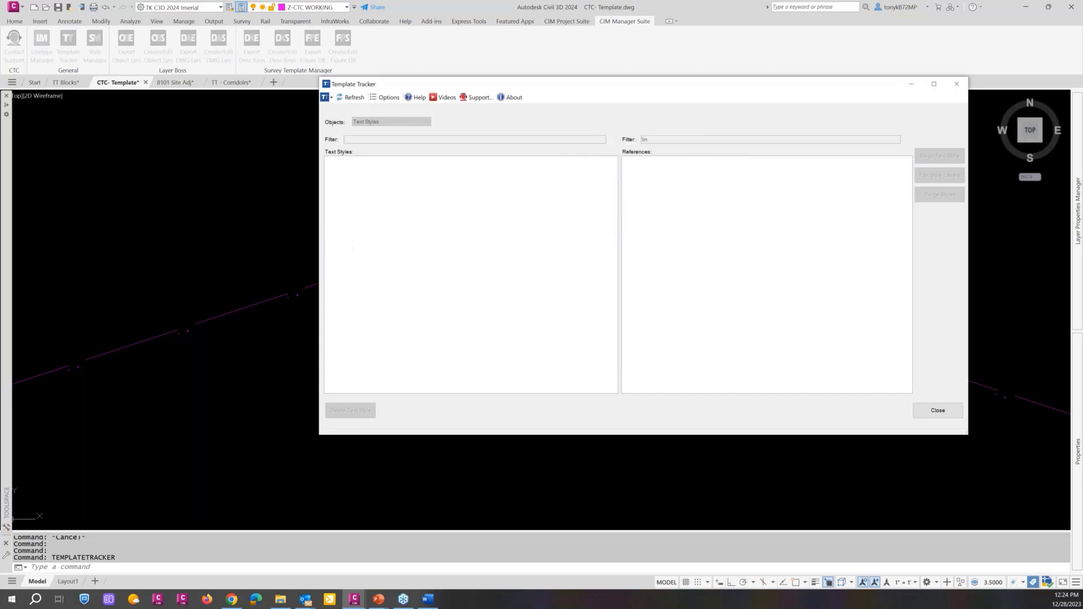
click(928, 417)
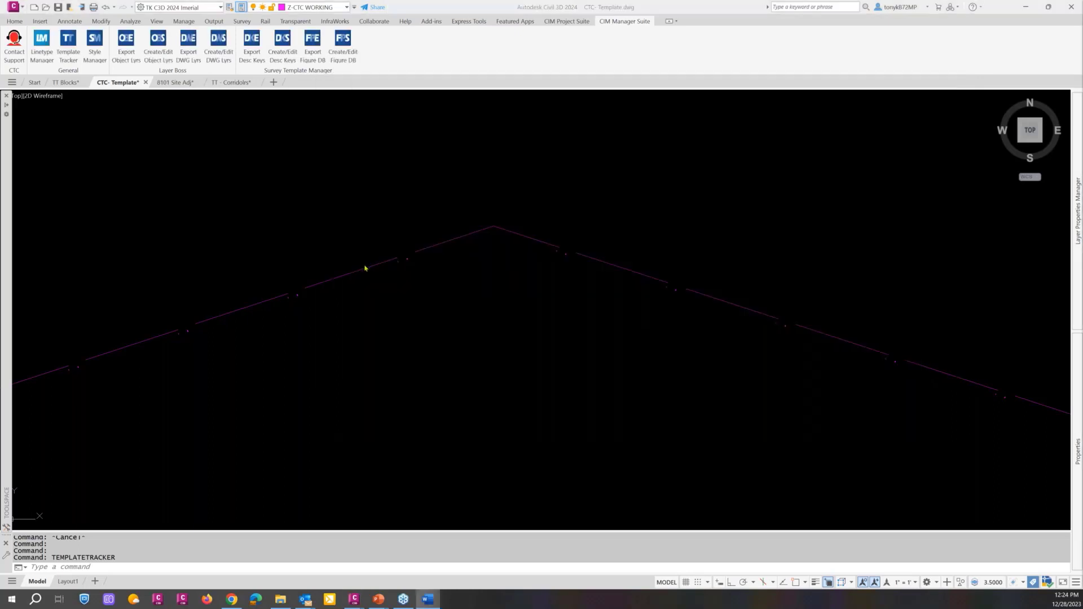
text(RE)
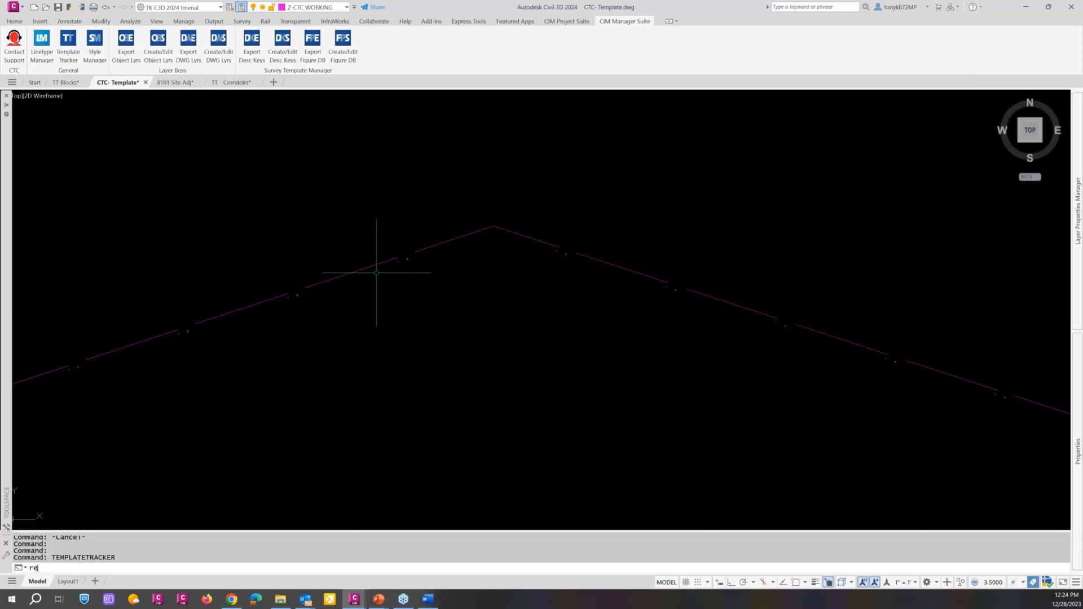
key(Return)
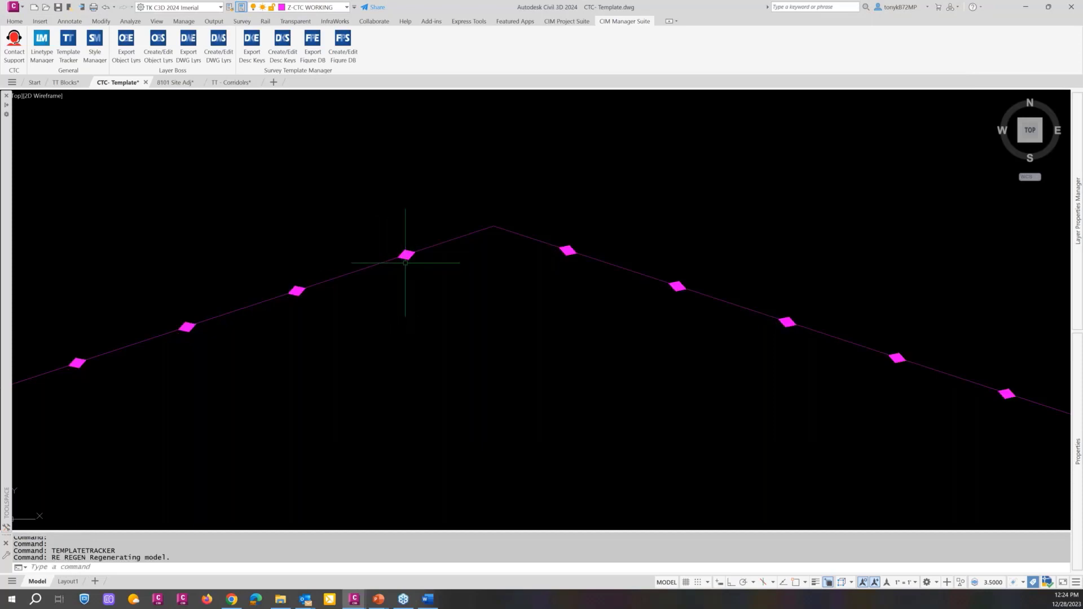
Step: Reopen Template Tracker, list the plot styles and look through the full range of colors
mouse_move(405, 262)
click(69, 54)
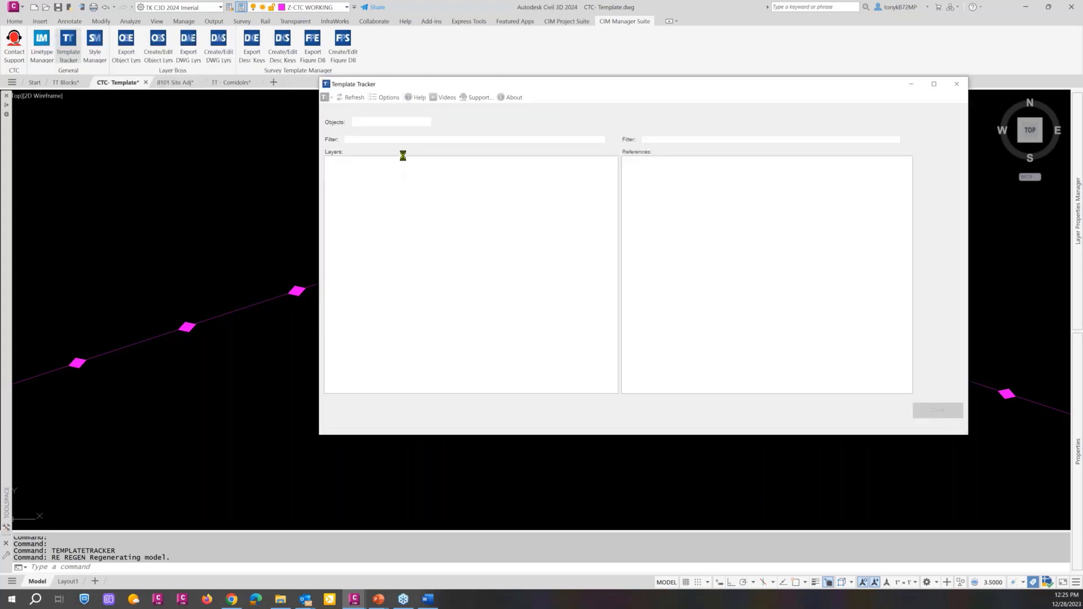
click(401, 121)
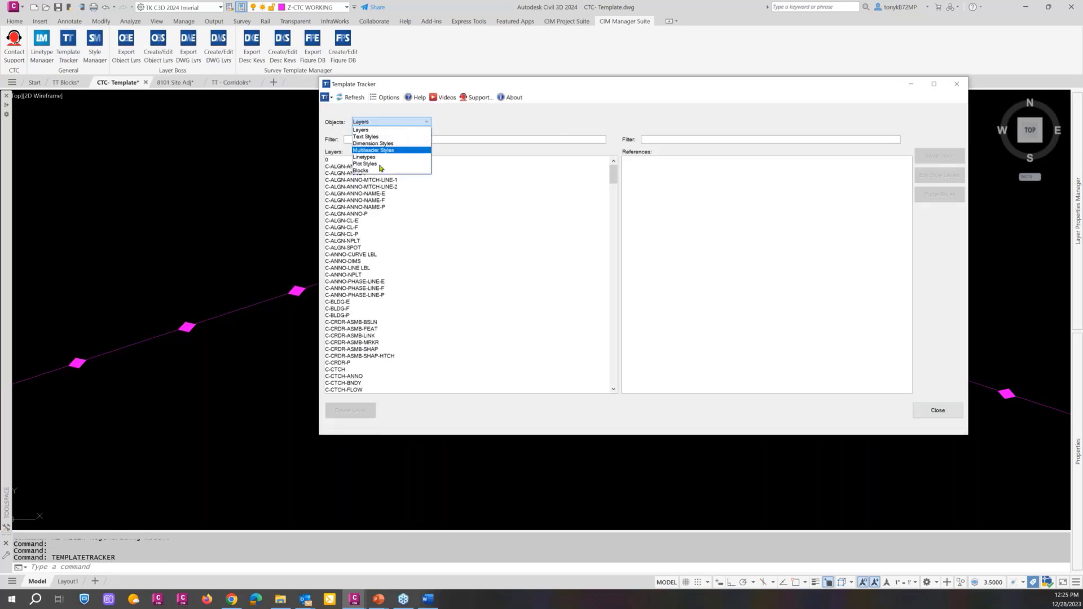
click(377, 164)
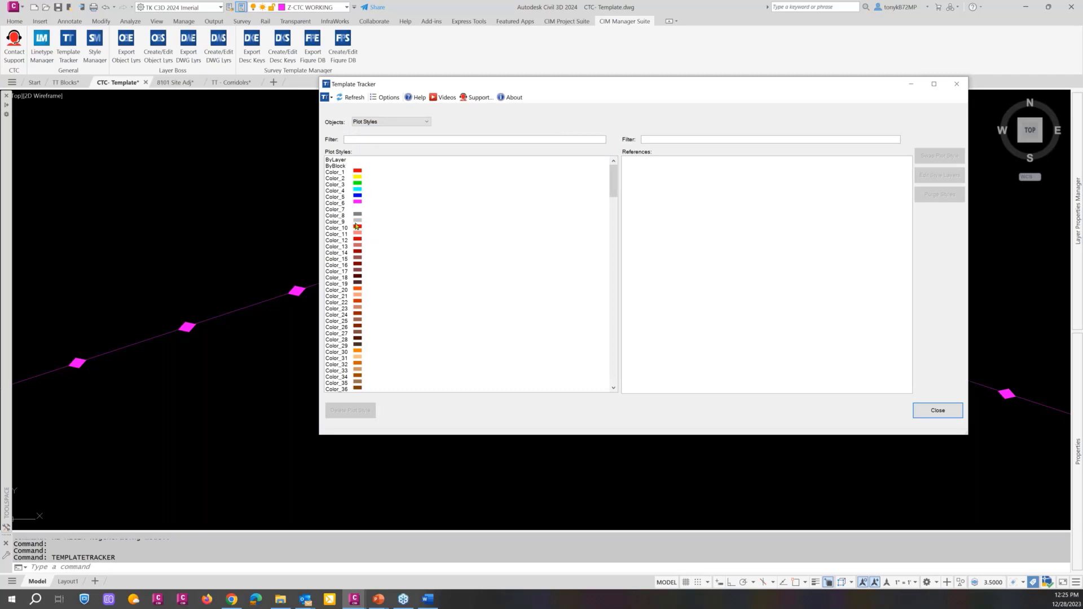
scroll(342, 186, down, 14)
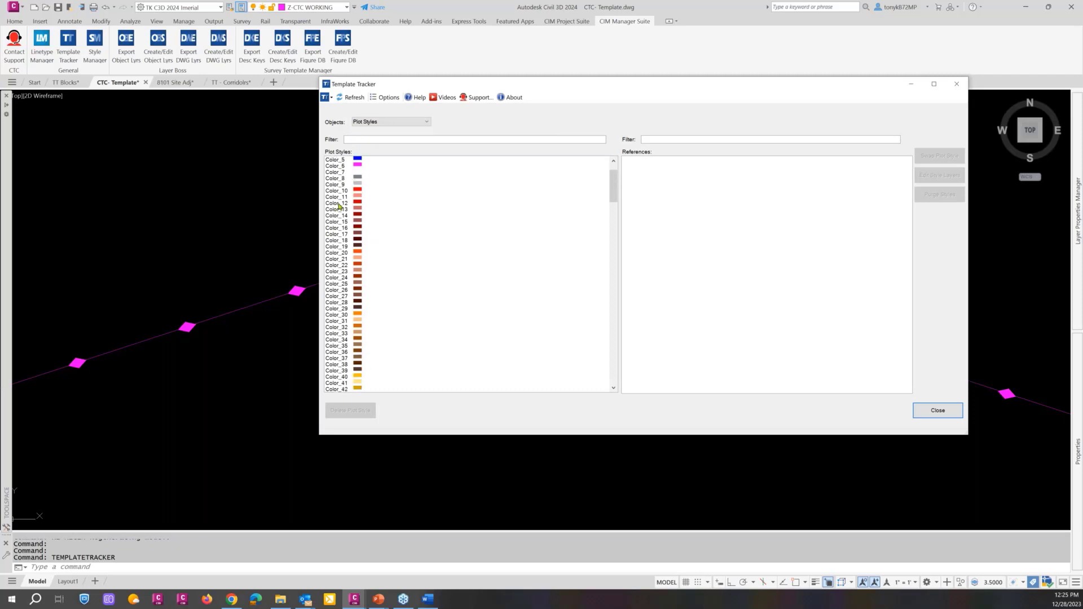
scroll(347, 255, down, 20)
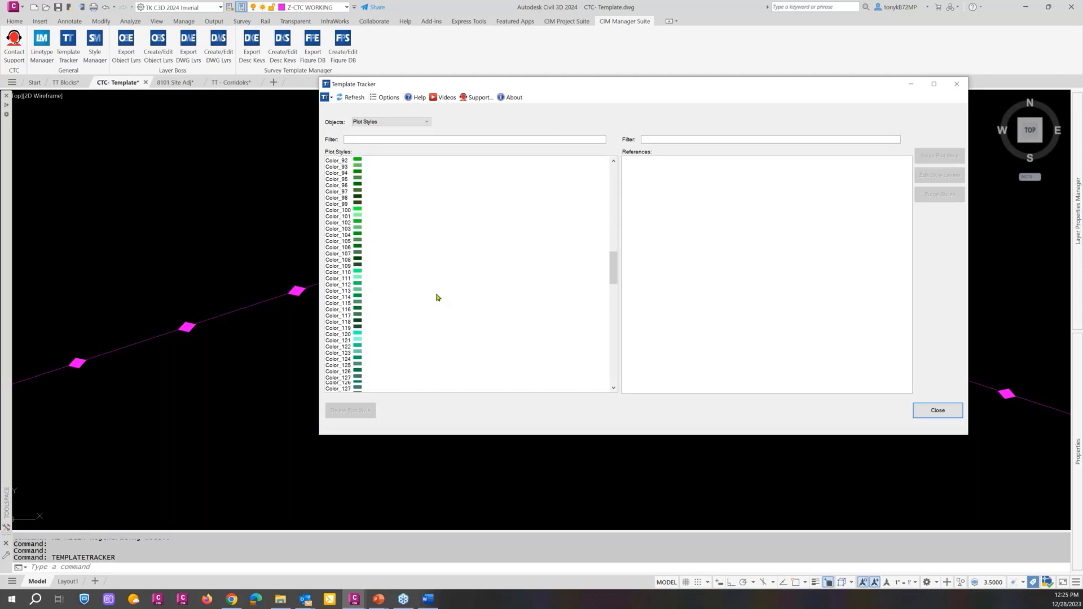
drag(616, 288, 615, 385)
scroll(593, 192, up, 15)
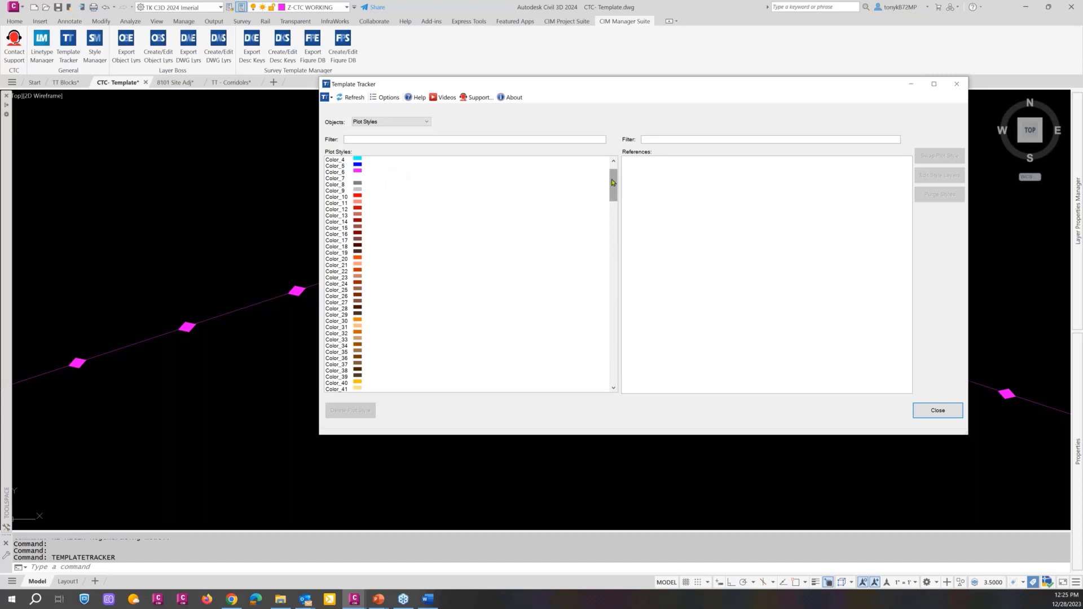
drag(609, 182, 608, 175)
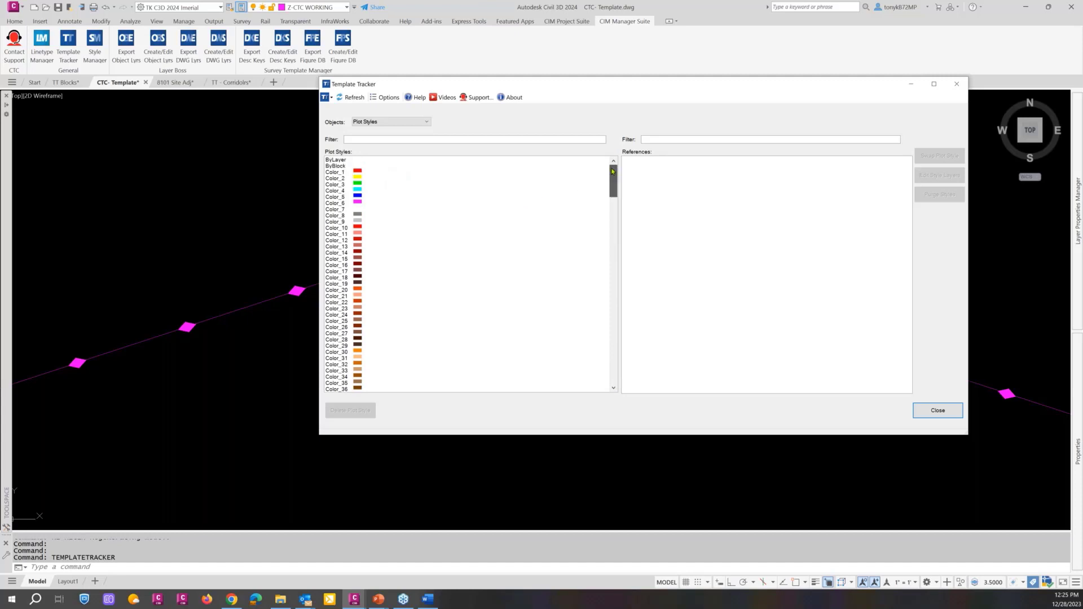
Step: Review the block and style references of the plot styles ByLayer and ByBlock
click(337, 160)
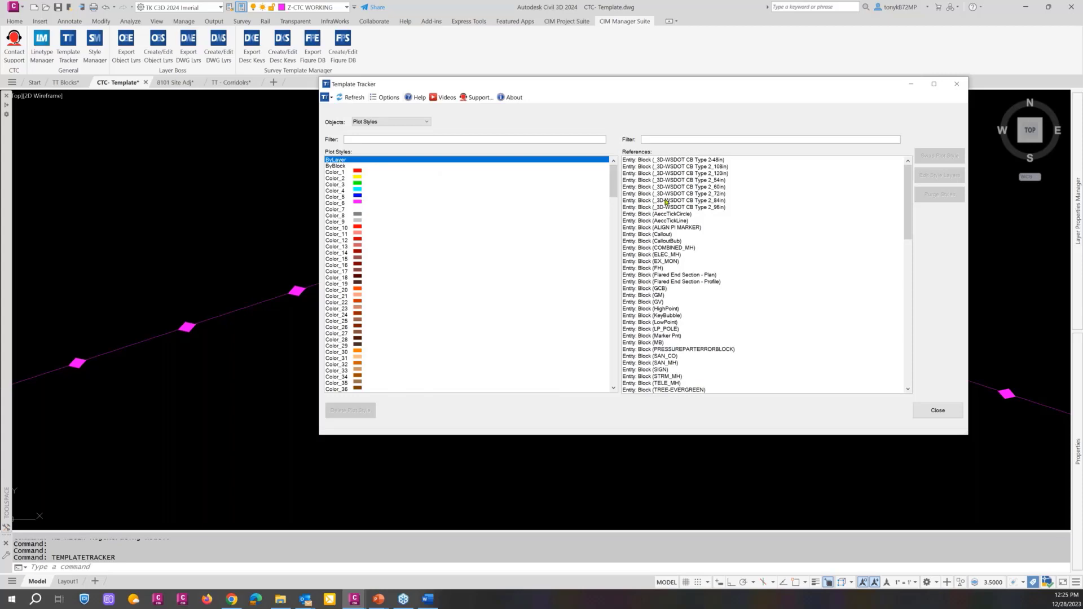
scroll(659, 220, down, 15)
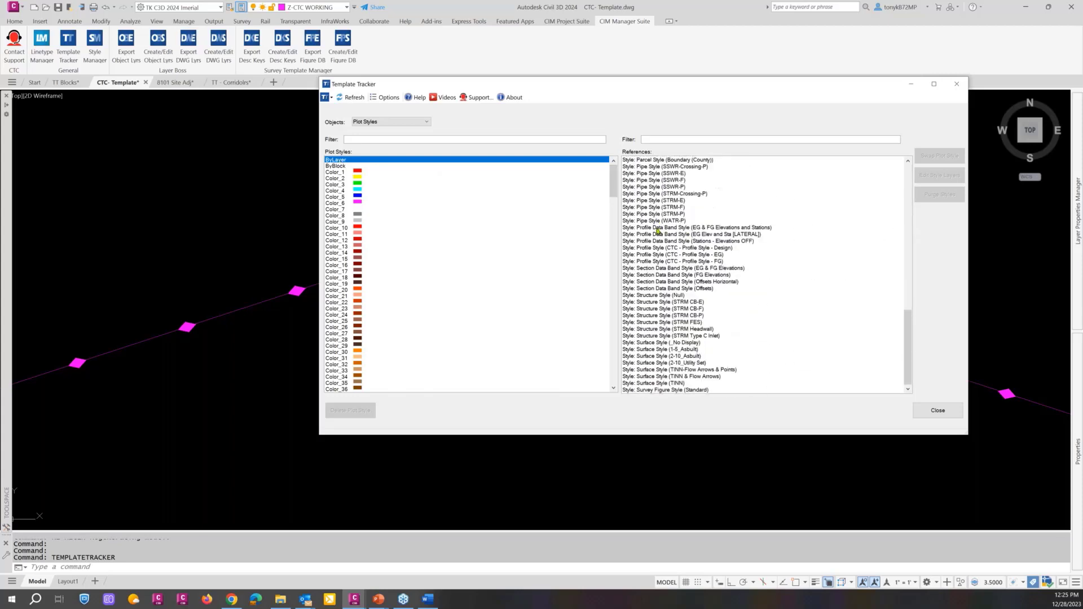
scroll(654, 231, up, 15)
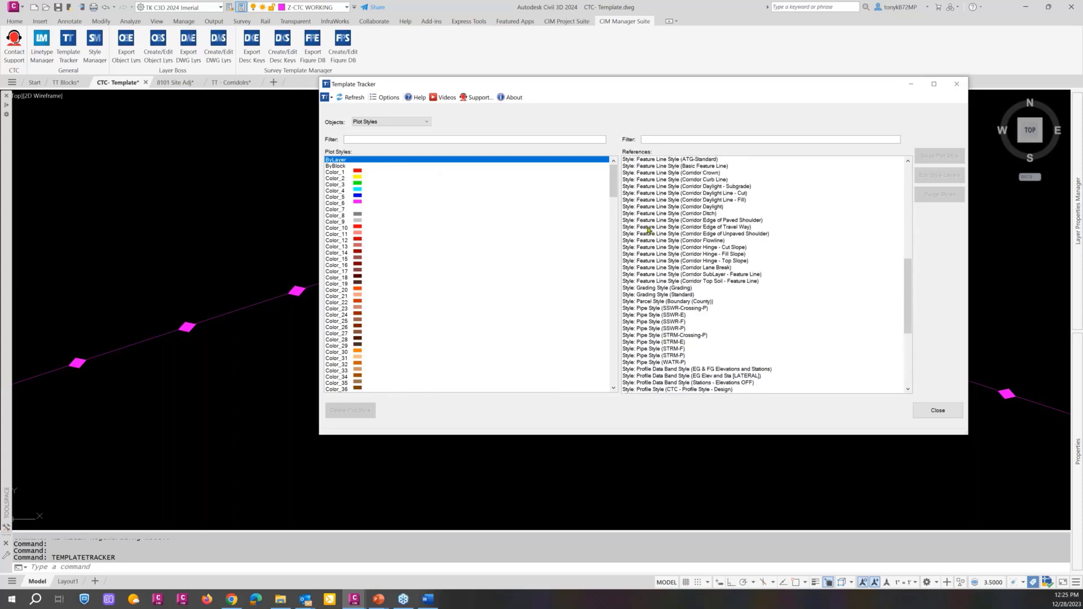
click(334, 166)
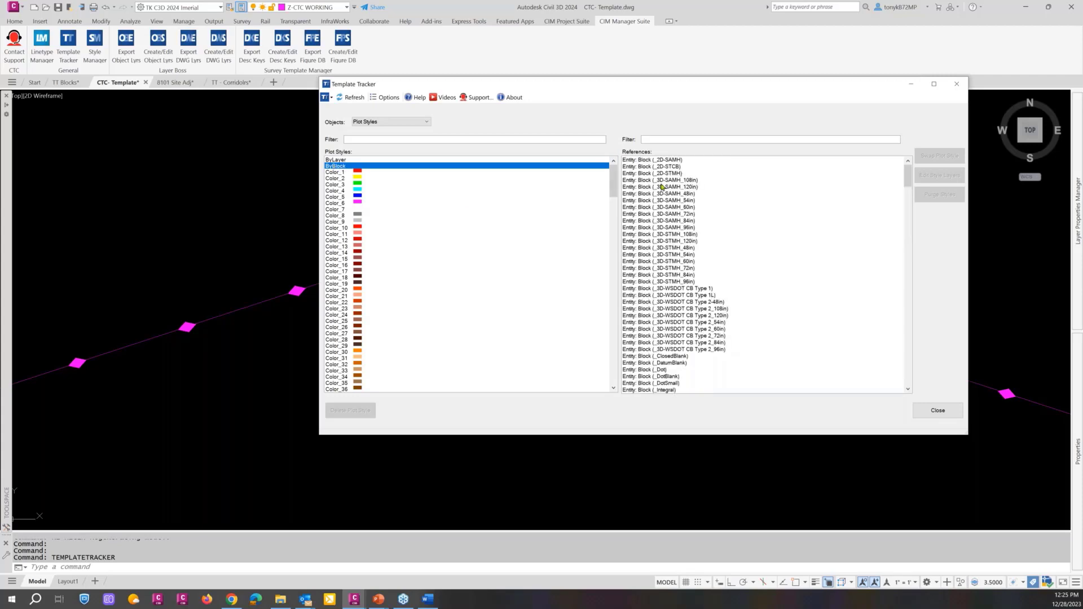
scroll(657, 196, down, 2)
scroll(657, 197, down, 10)
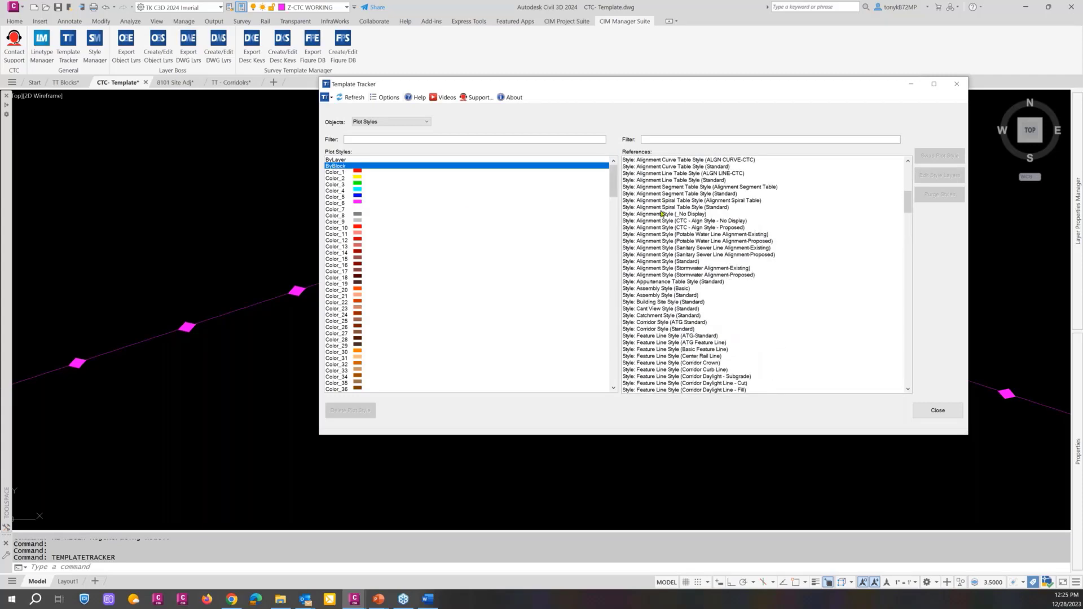
scroll(672, 218, down, 4)
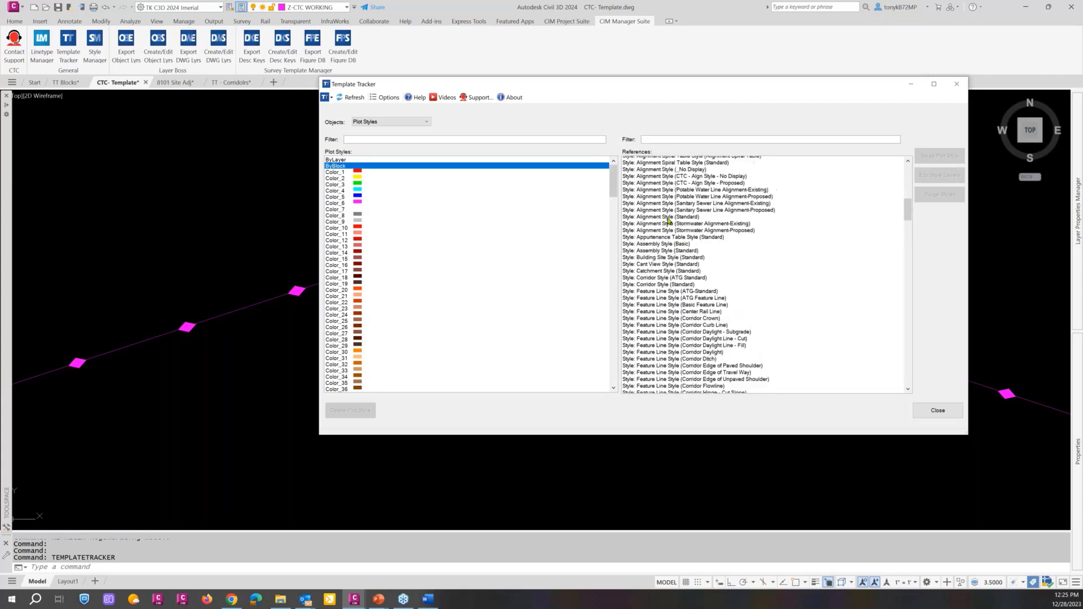
scroll(673, 243, down, 4)
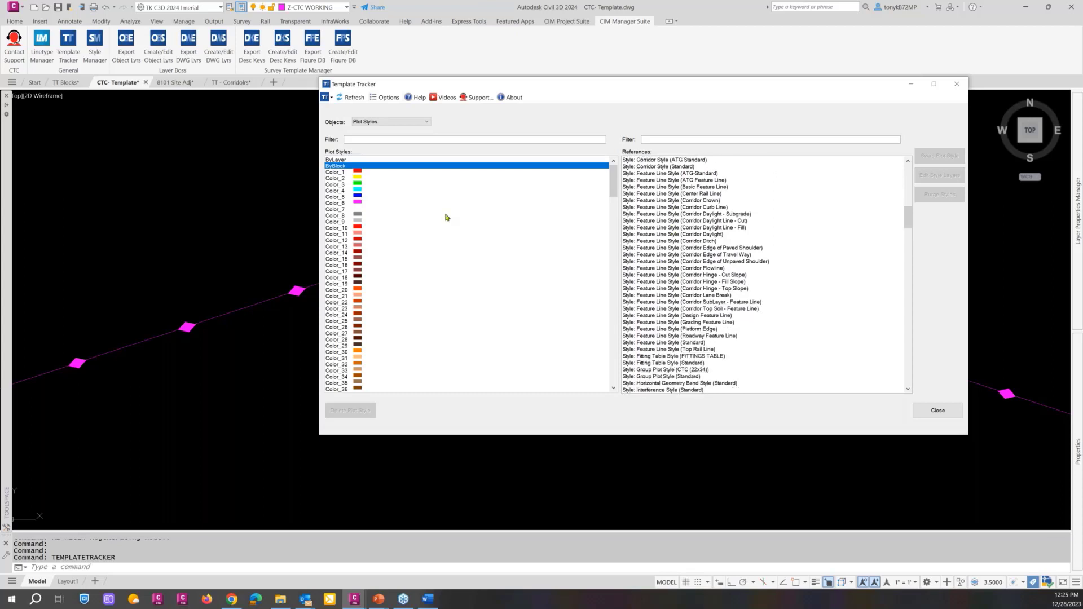
Step: Check the references of plot style Color_1 and select the layer C-ALGN-SPOT among them
click(348, 179)
click(345, 173)
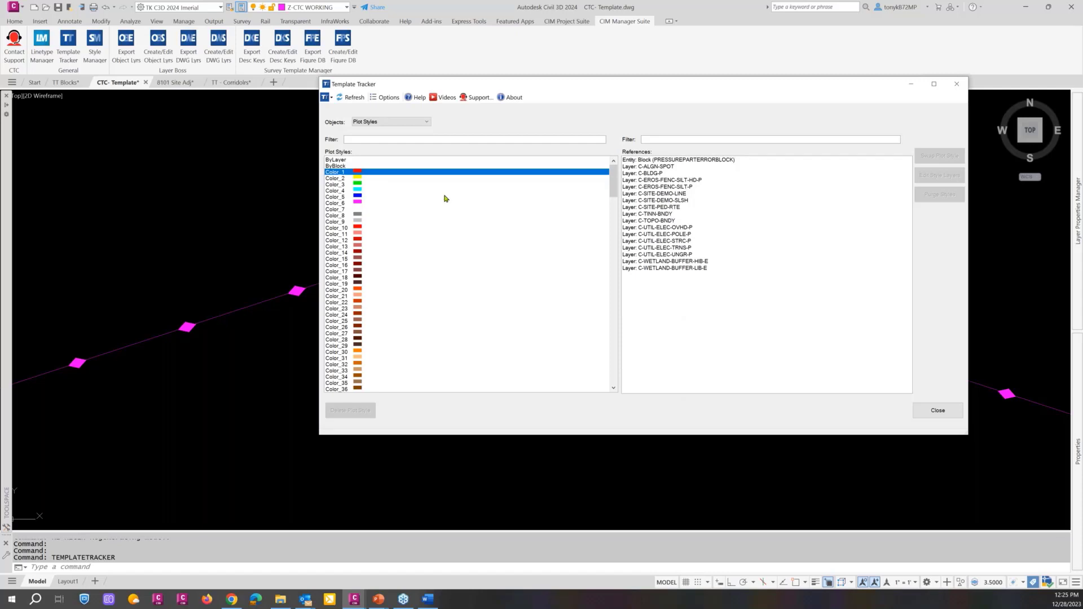
click(650, 167)
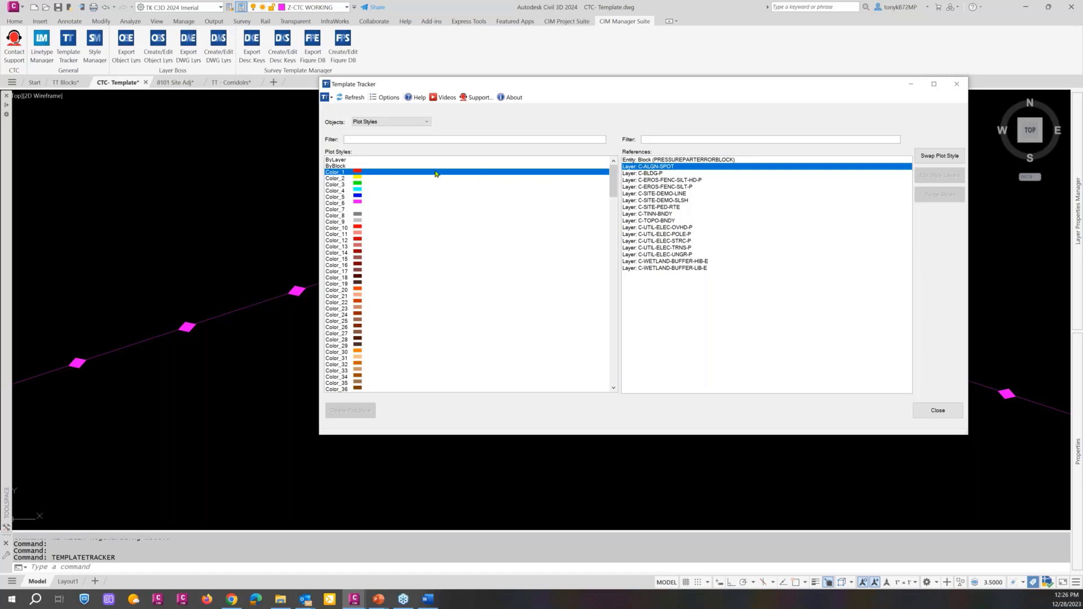
Step: Switch the tracked objects to layers and filter the layer list by "c-al"
click(423, 126)
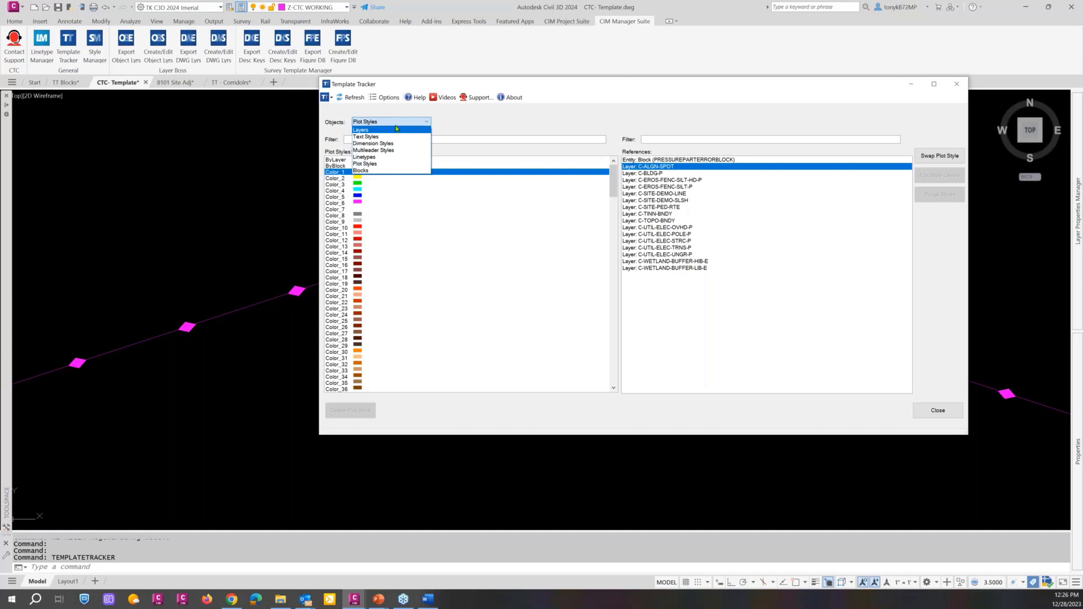
click(378, 130)
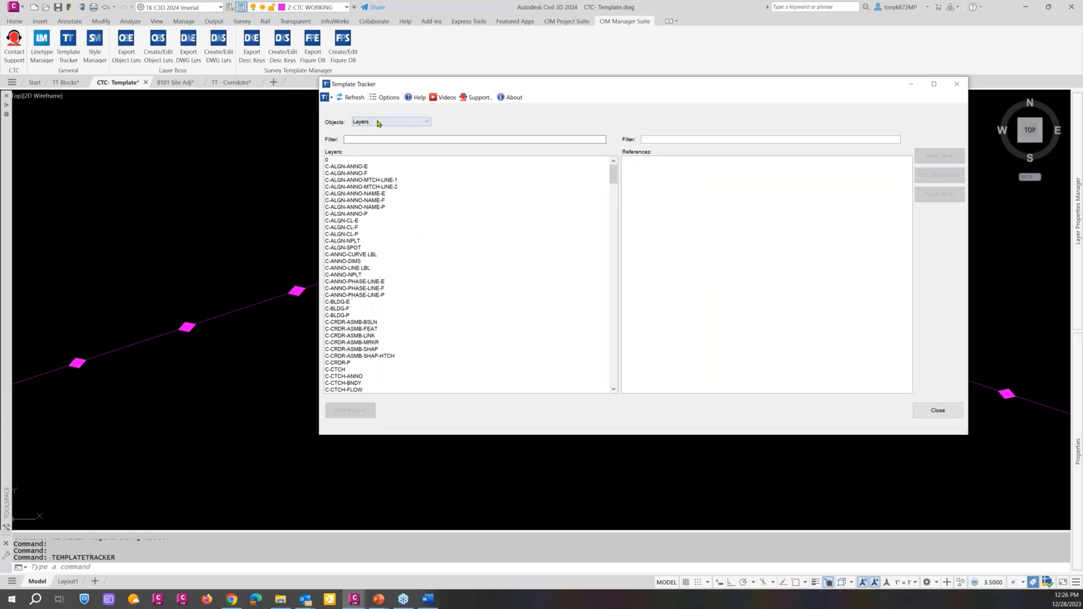
click(374, 139)
text(c)
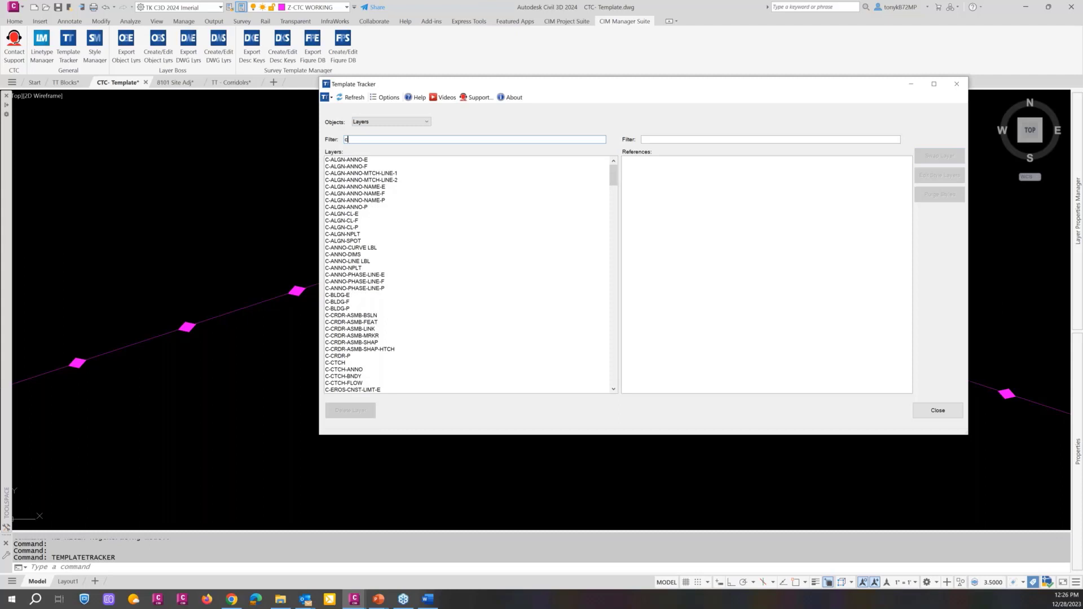
text(--aling)
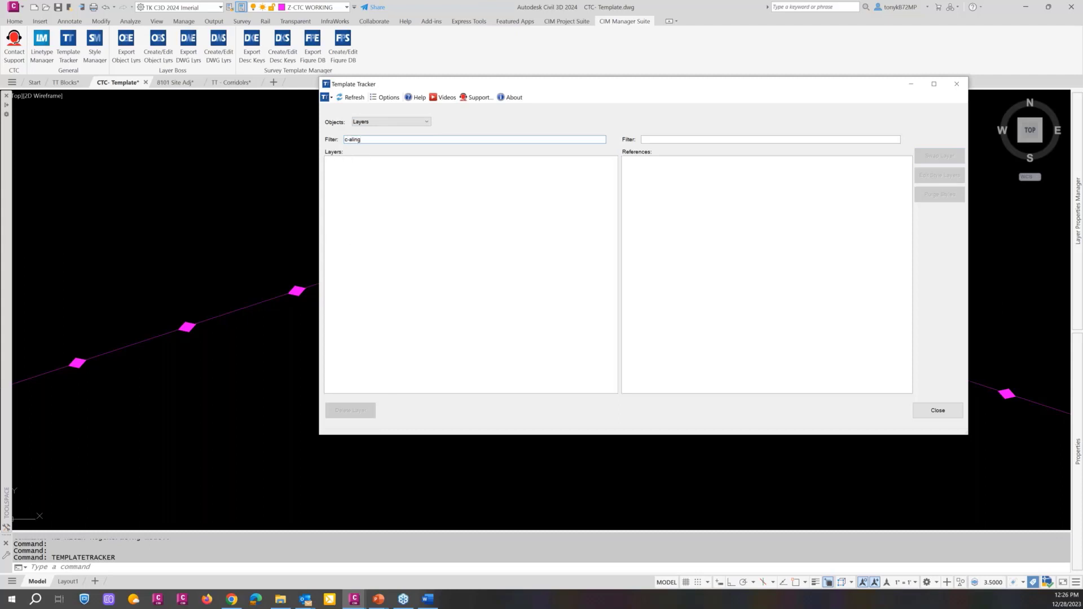
key(BackSpace)
key(BackSpace)
key(BackSpace)
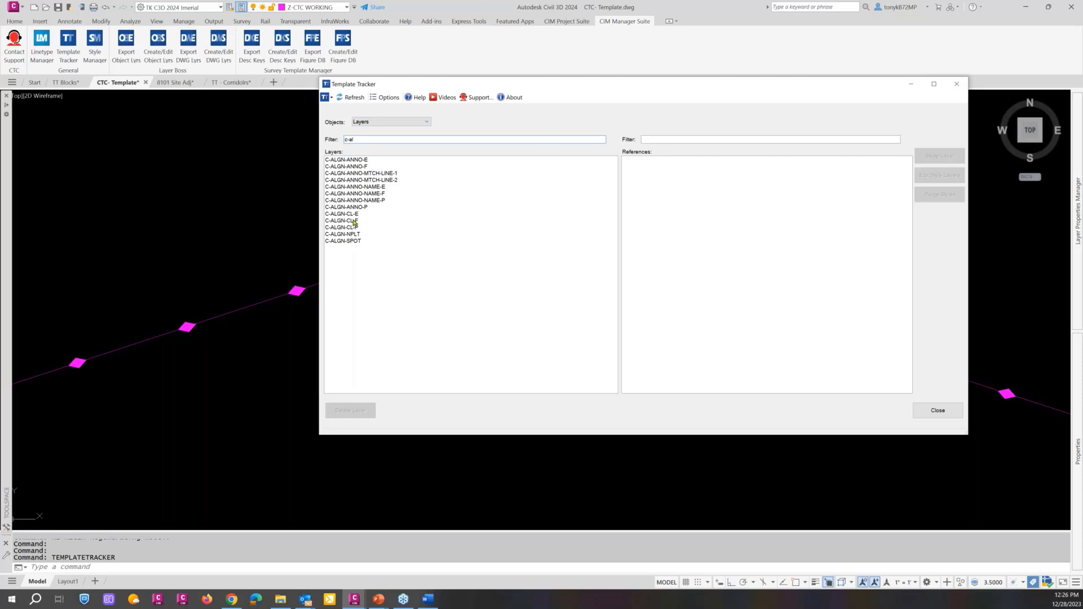
Step: List the references of layer C-ALGN-SPOT and view the style layers of marker style Alignment Geometry
click(354, 242)
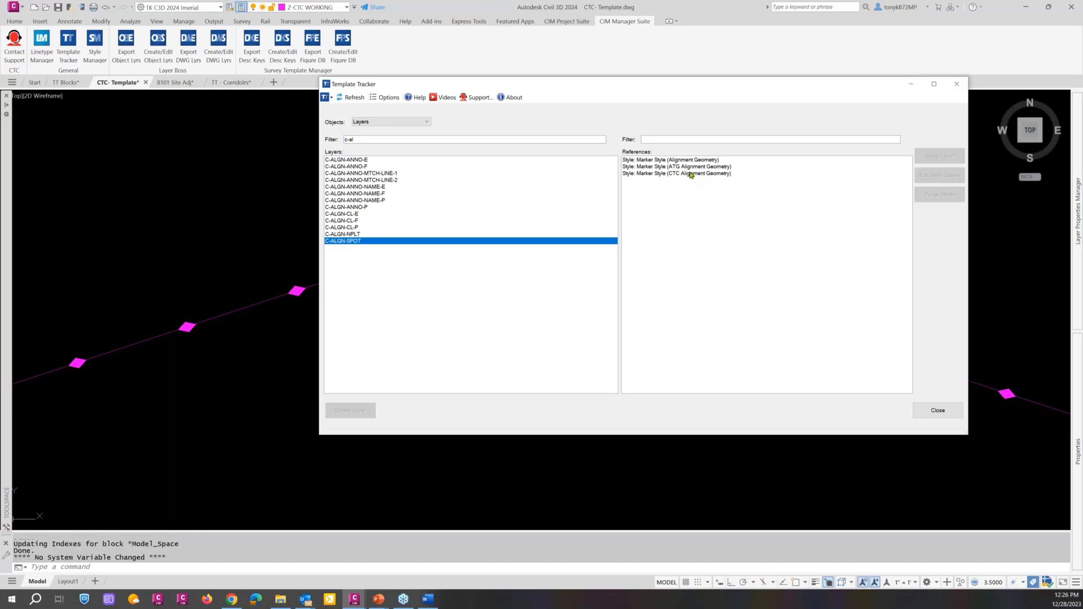
click(662, 161)
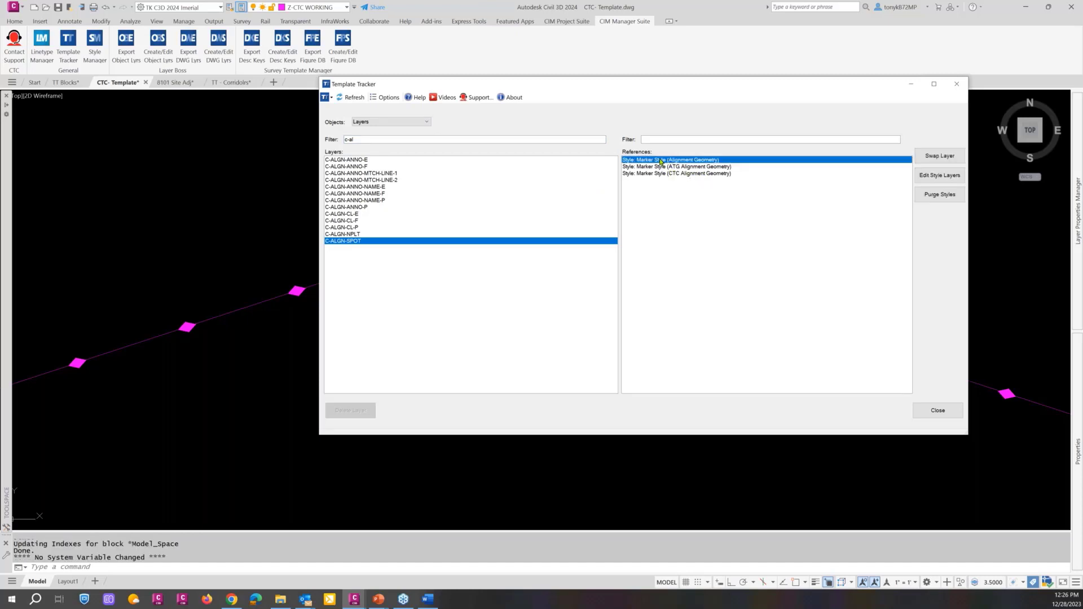
click(948, 177)
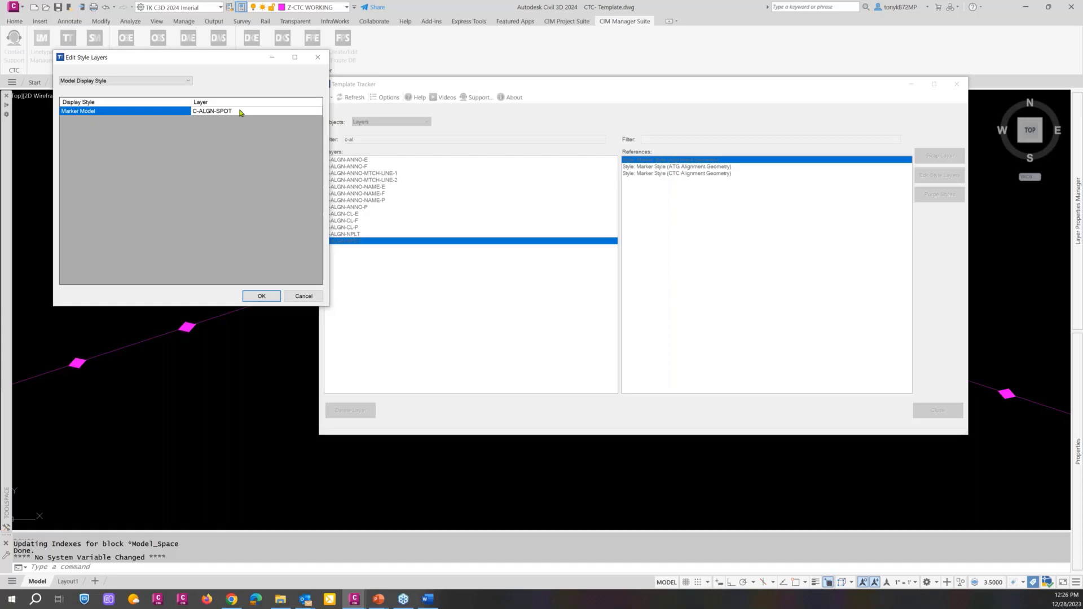
click(304, 296)
Step: Check the replacement layers offered for marker style Alignment Geometry without swapping, and close Template Tracker
click(926, 157)
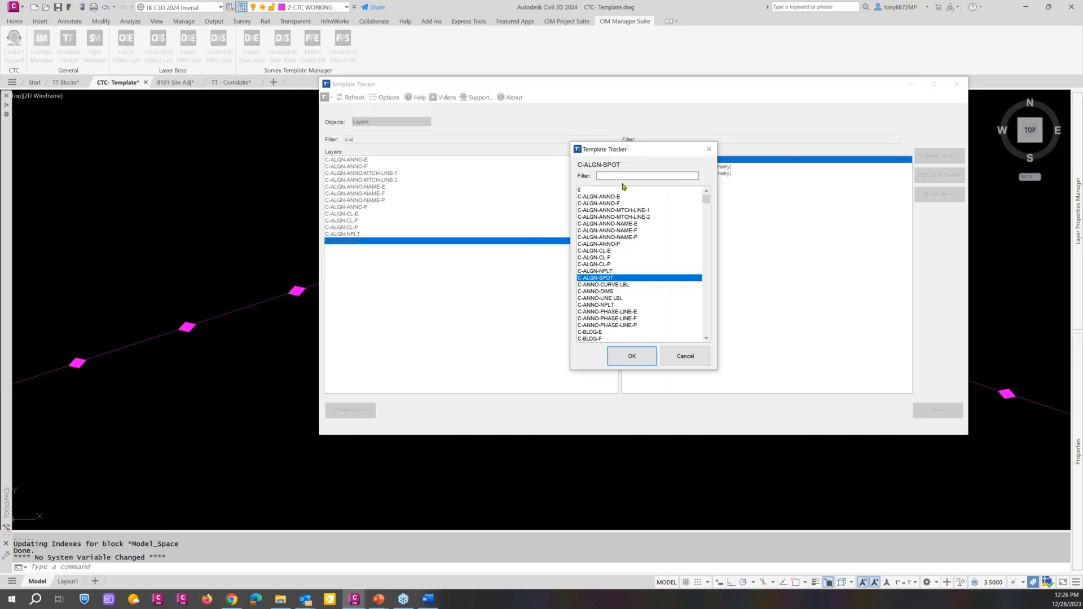
click(687, 360)
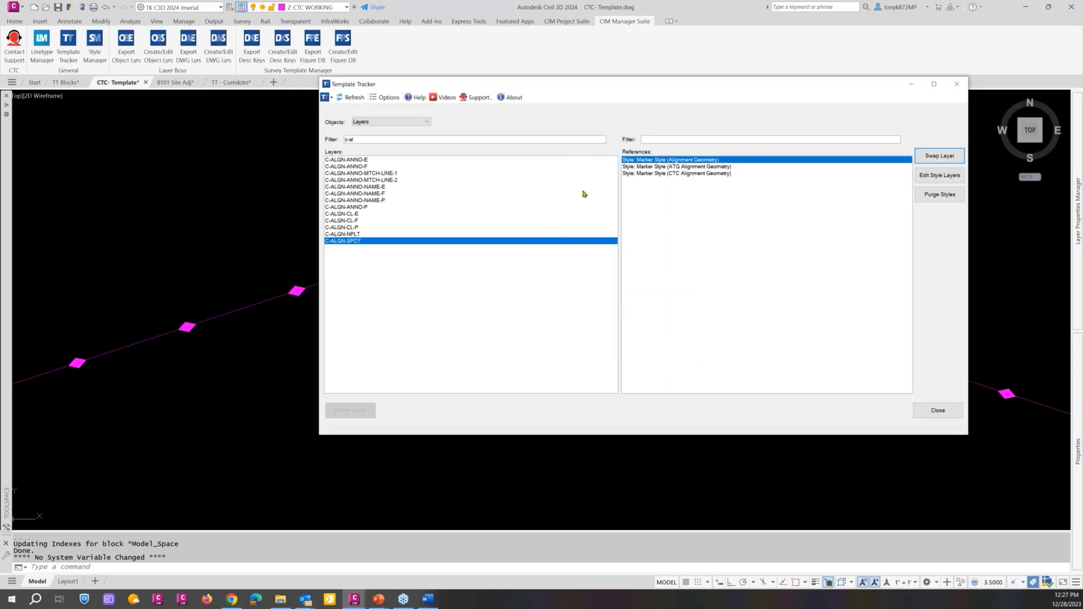
click(938, 411)
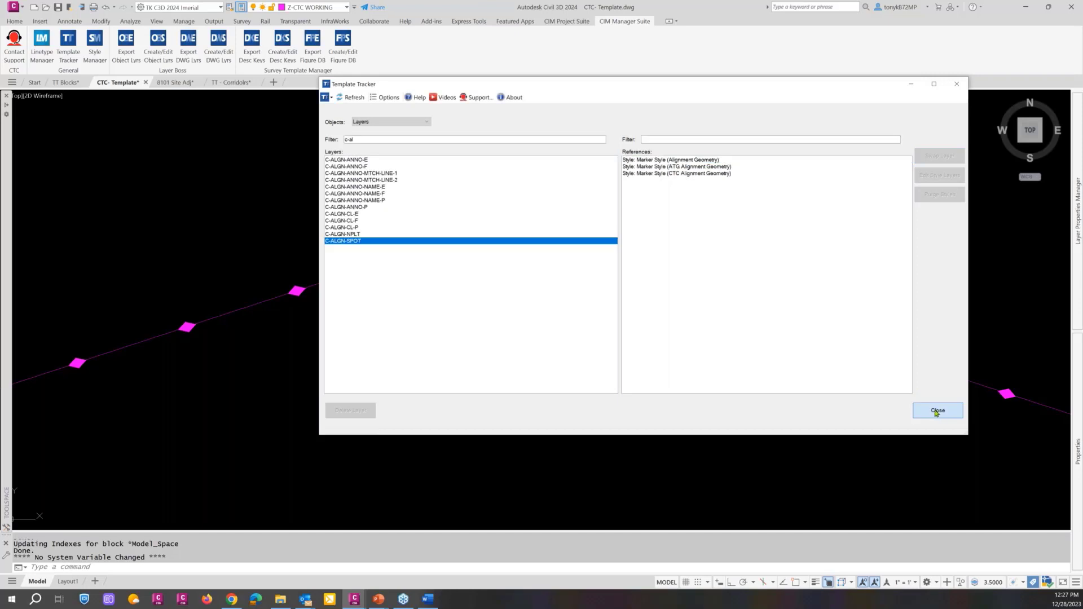
click(938, 412)
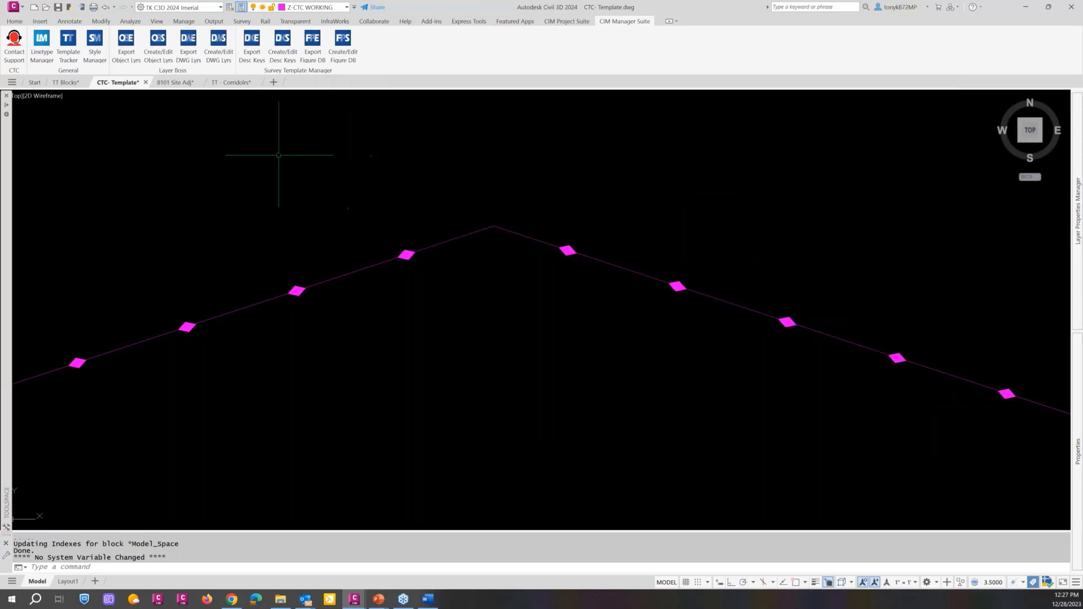
Step: Switch to the TT Blocks drawing and find the road assemblies with the cut and fill slope layout labels
scroll(284, 191, down, 4)
scroll(284, 191, down, 5)
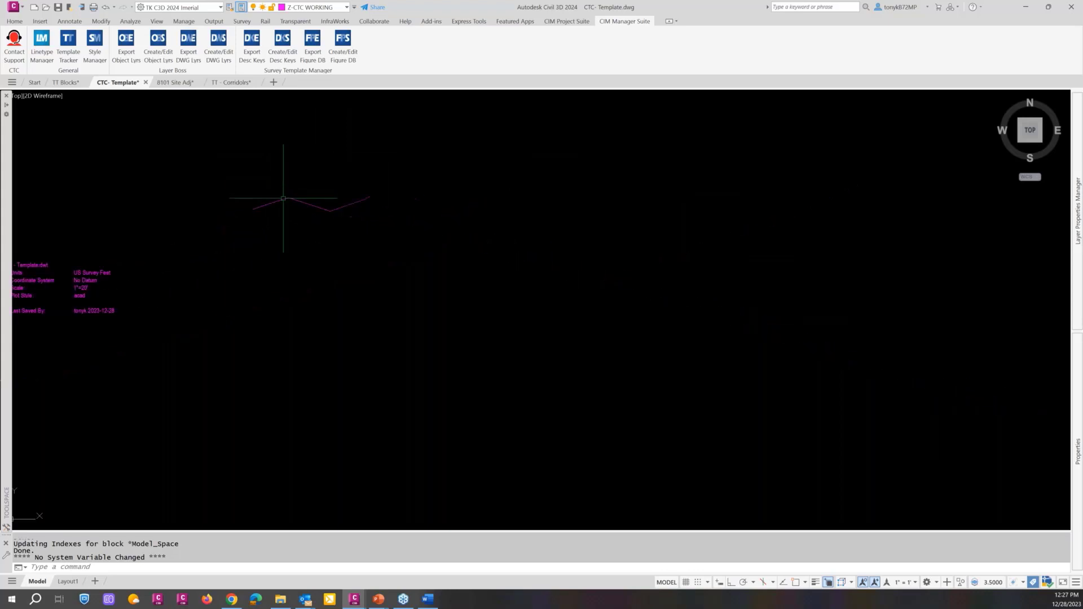
scroll(283, 190, up, 5)
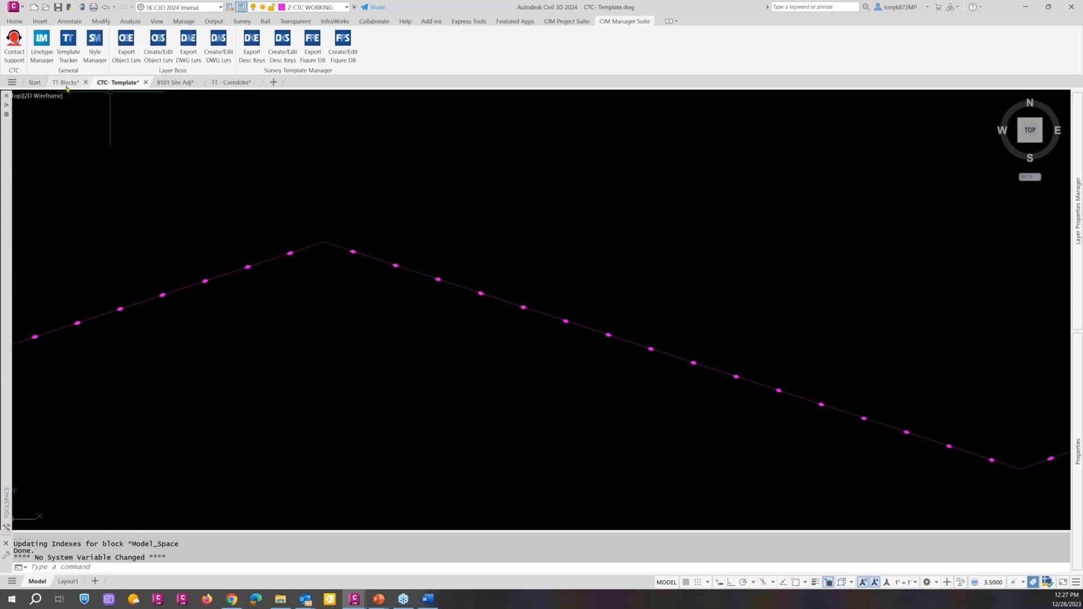
click(65, 82)
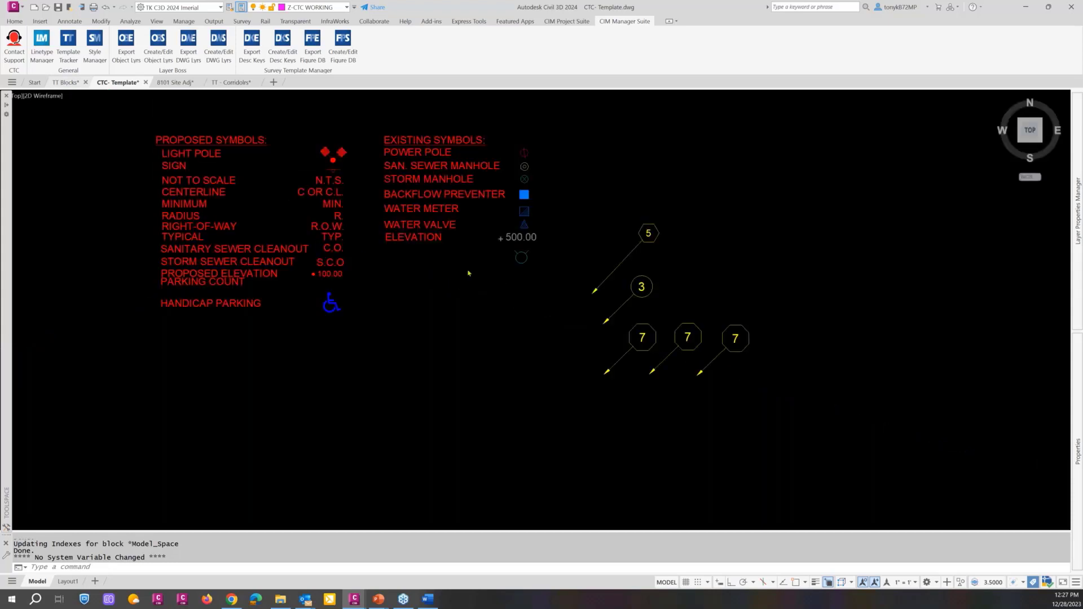
scroll(470, 299, down, 16)
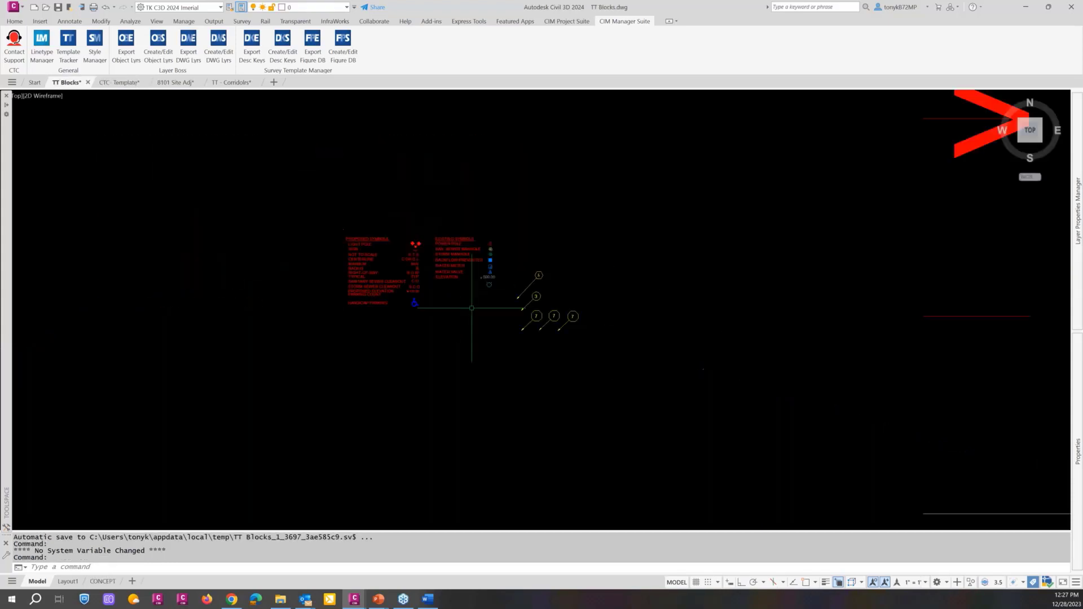
scroll(467, 300, up, 2)
middle_drag(415, 200, 569, 432)
scroll(524, 294, up, 2)
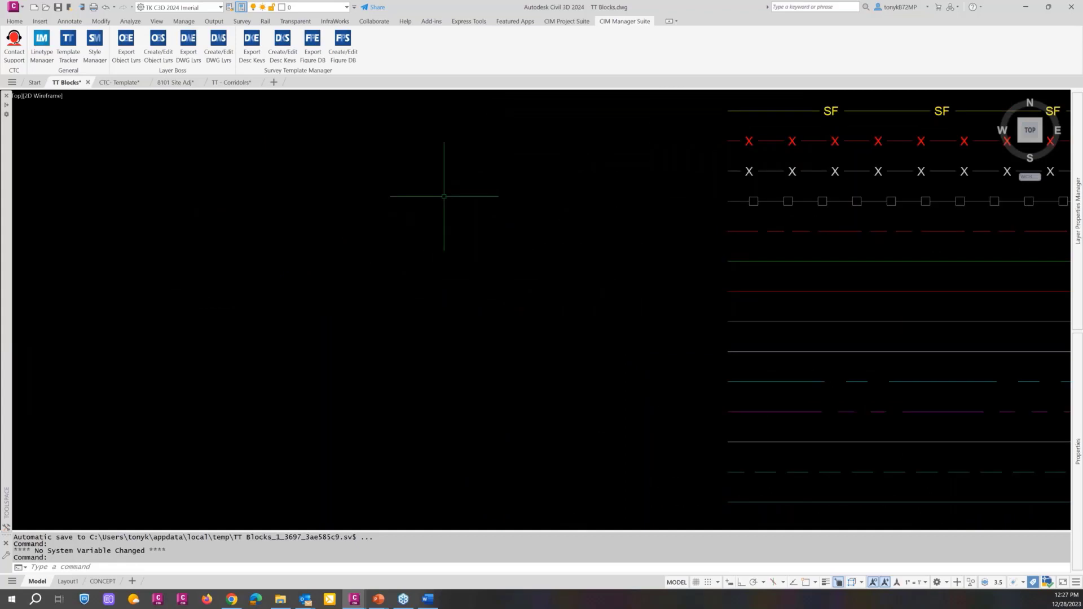
middle_drag(441, 214, 505, 460)
scroll(380, 195, up, 4)
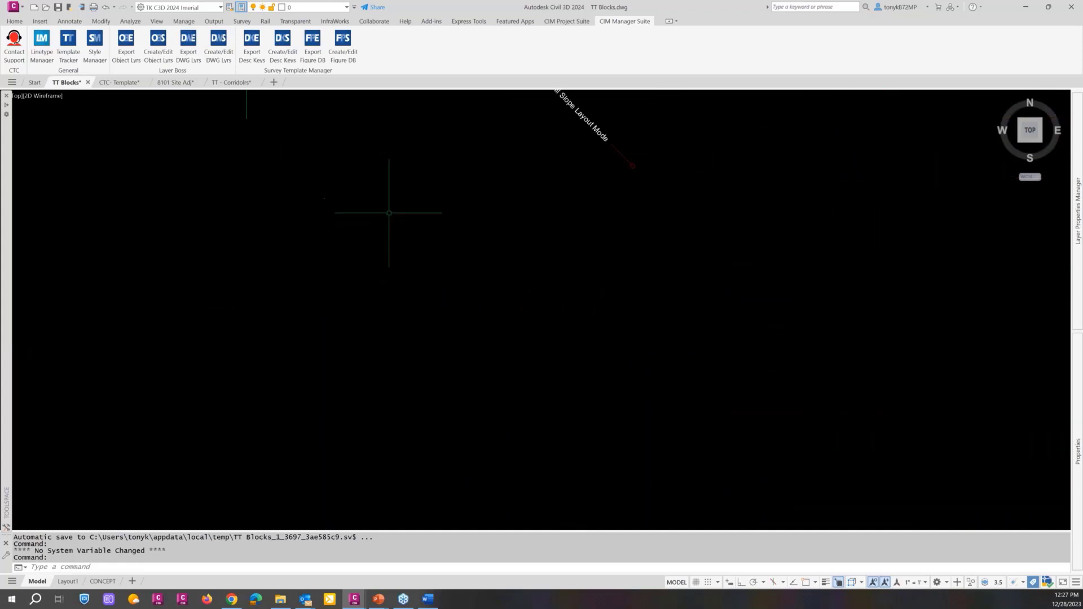
middle_drag(397, 238, 648, 556)
key(Escape)
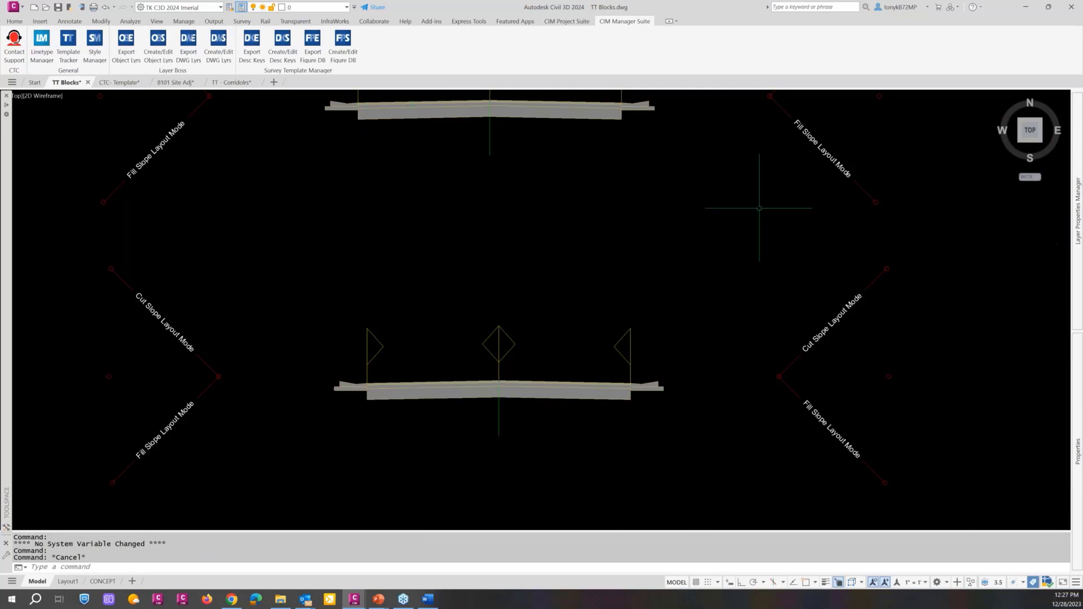
Step: Open Template Tracker, filter the layers by "c-road" and list the references of C-ROAD-ASSM
click(69, 46)
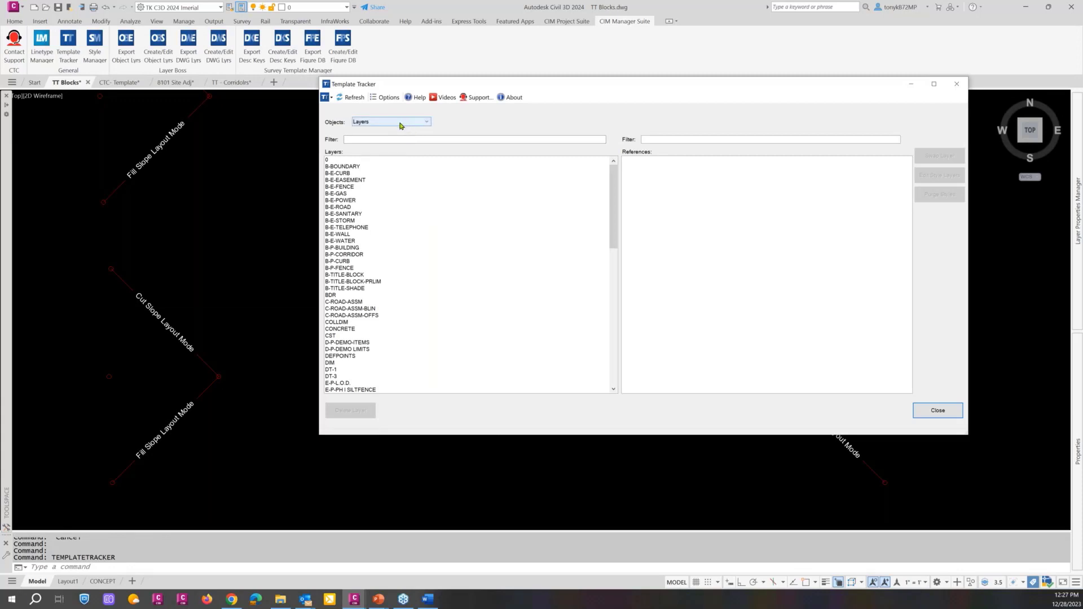
click(384, 137)
text(c-)
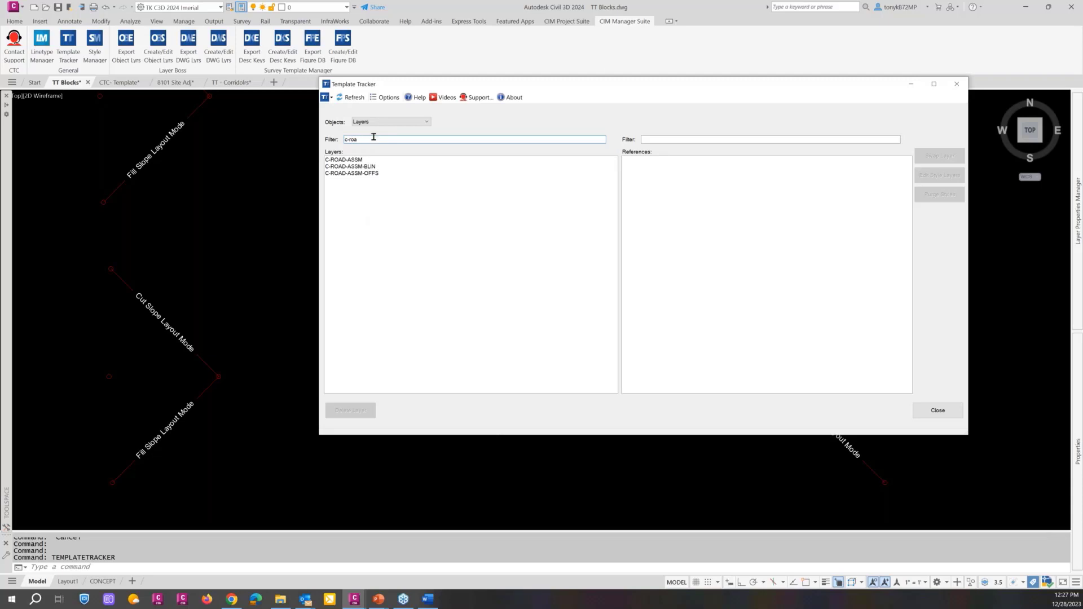
text(road)
click(352, 160)
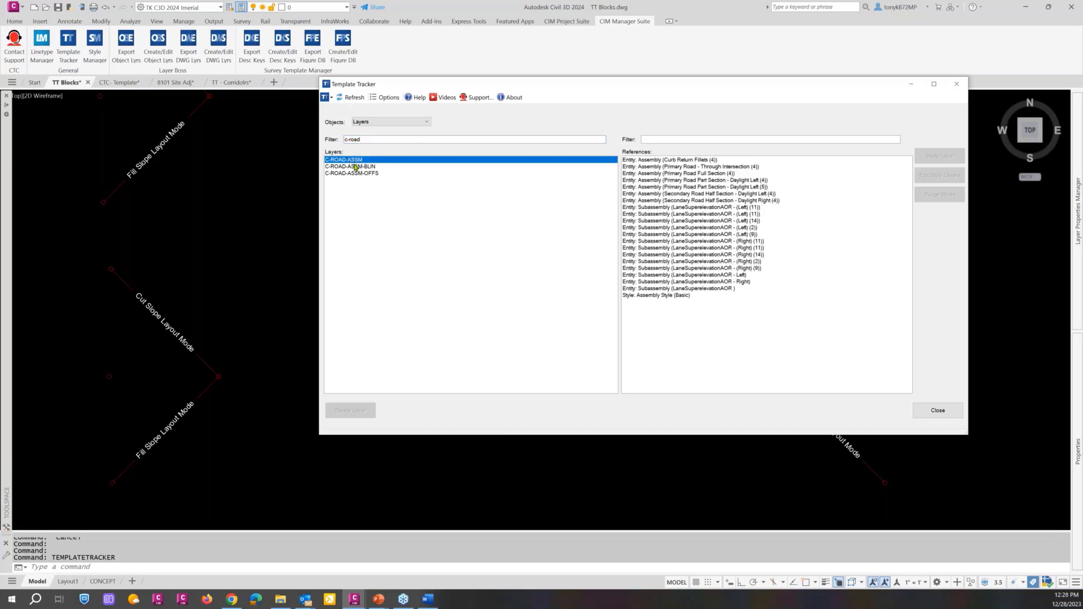
Step: Swap layer C-ROAD-ASSM-BLIN for C-ROAD-ASSM in the assembly style Basic
click(355, 166)
click(662, 160)
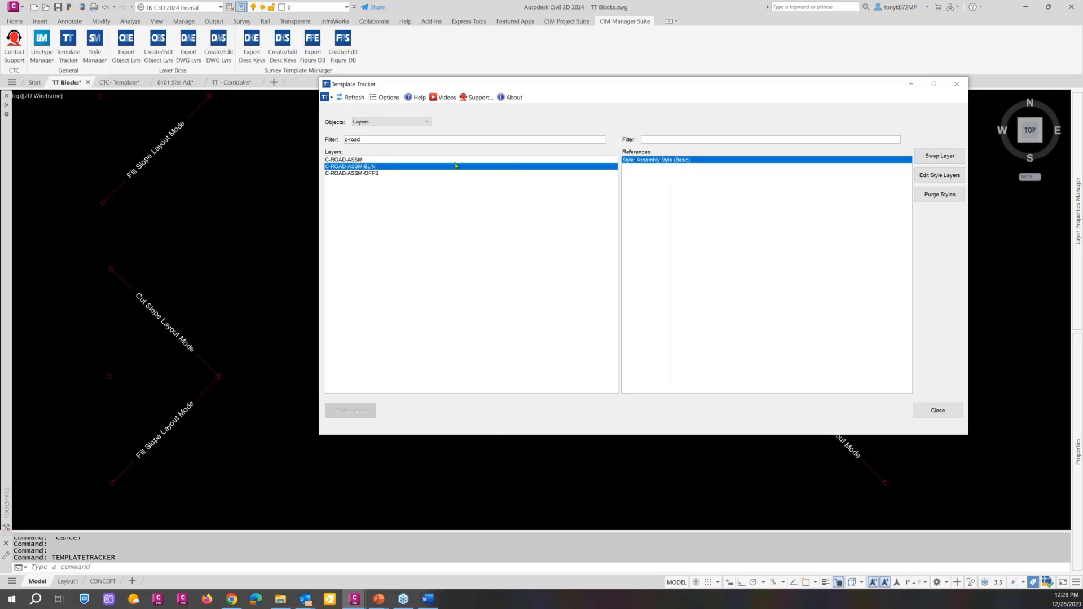
click(939, 155)
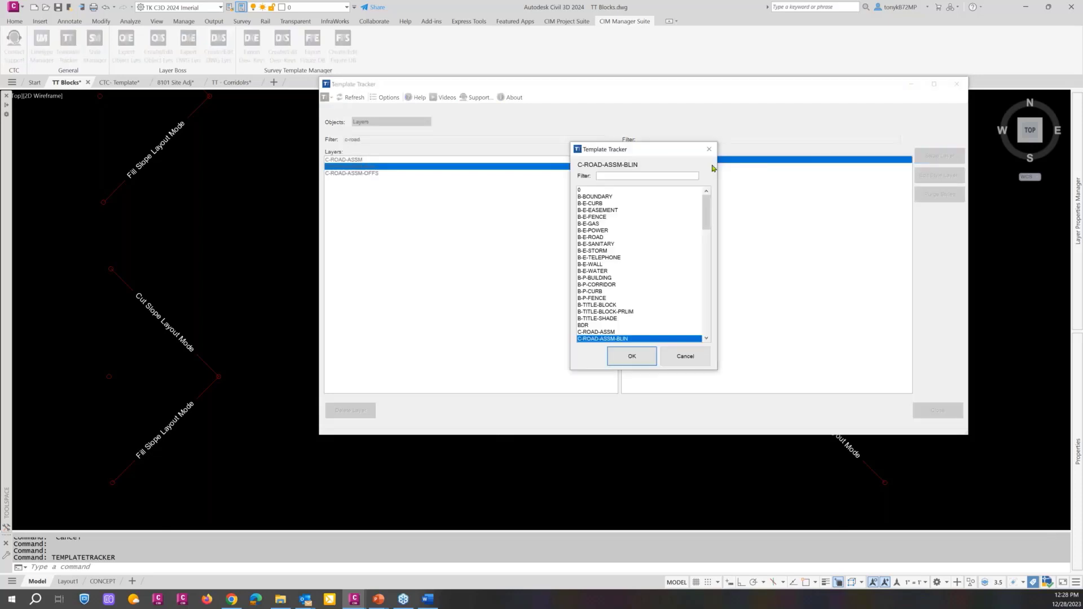
click(616, 332)
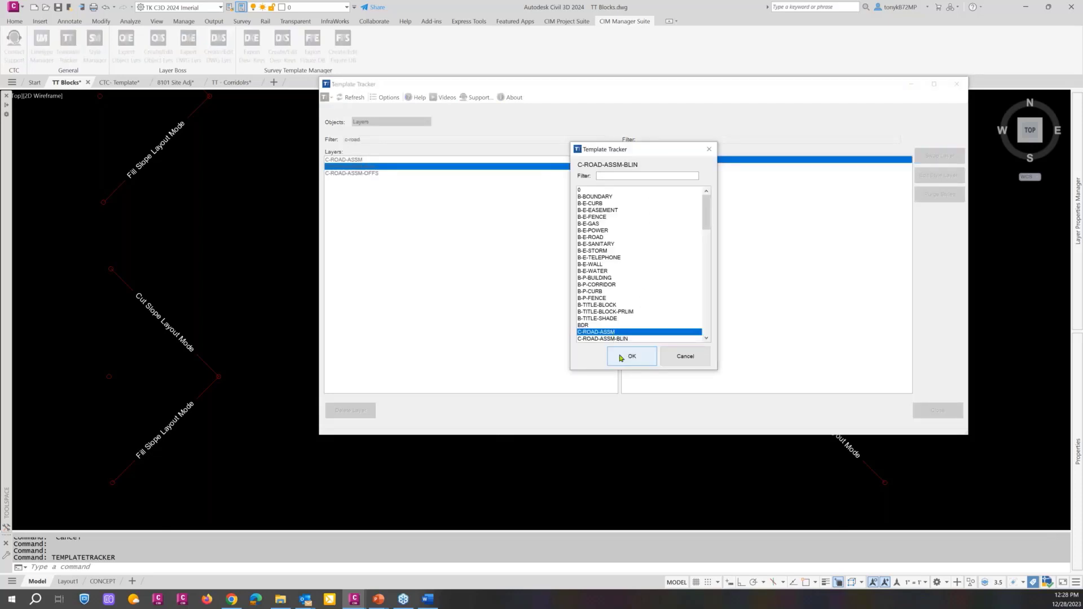
click(622, 357)
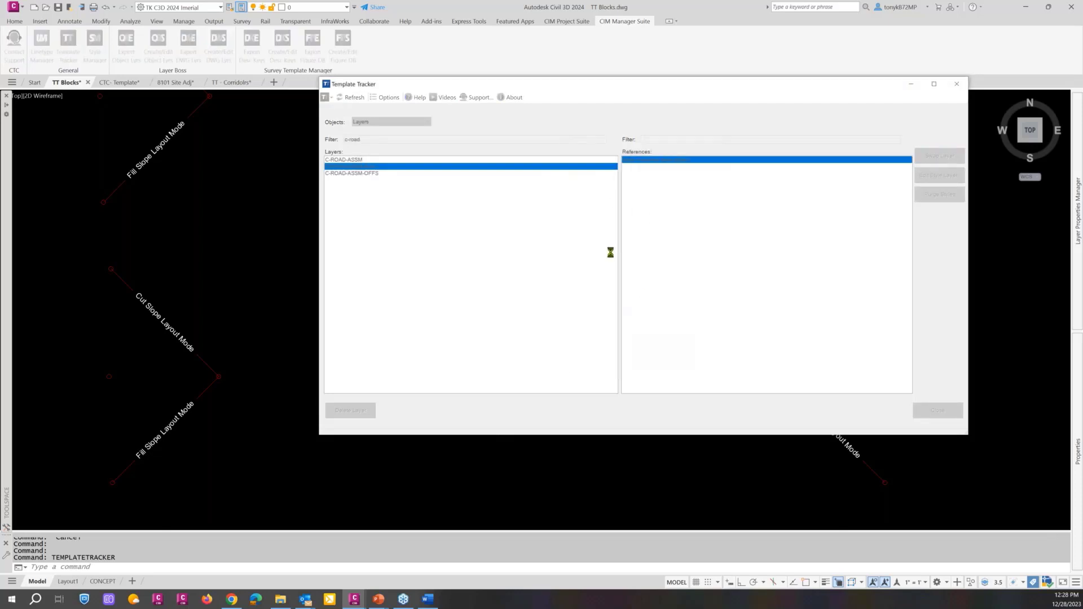
Step: Review the style layers of assembly style Basic among the C-ROAD-ASSM references and close Template Tracker
click(359, 160)
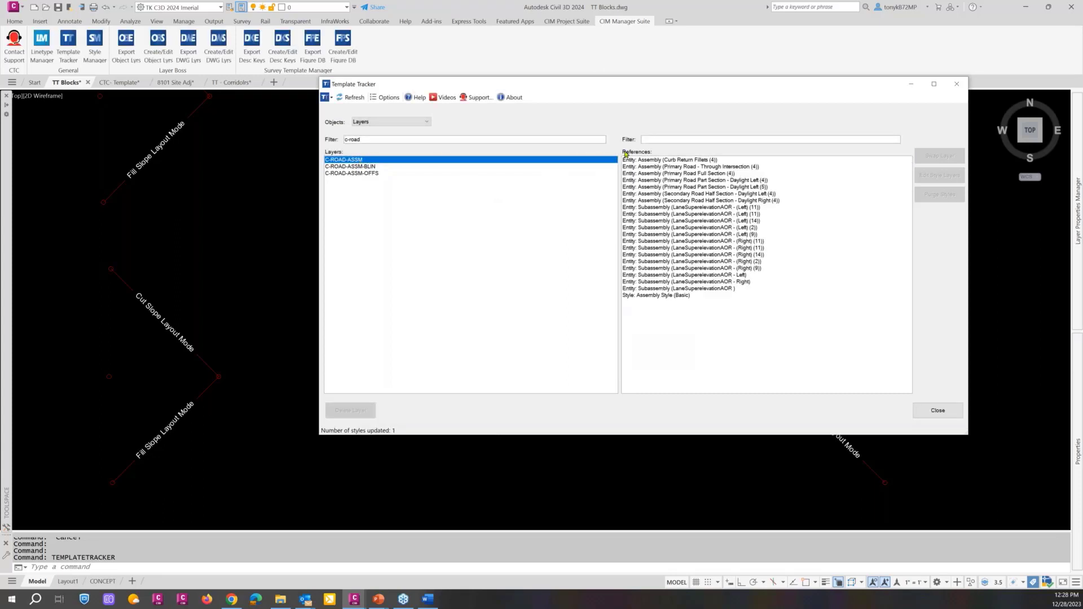
click(670, 295)
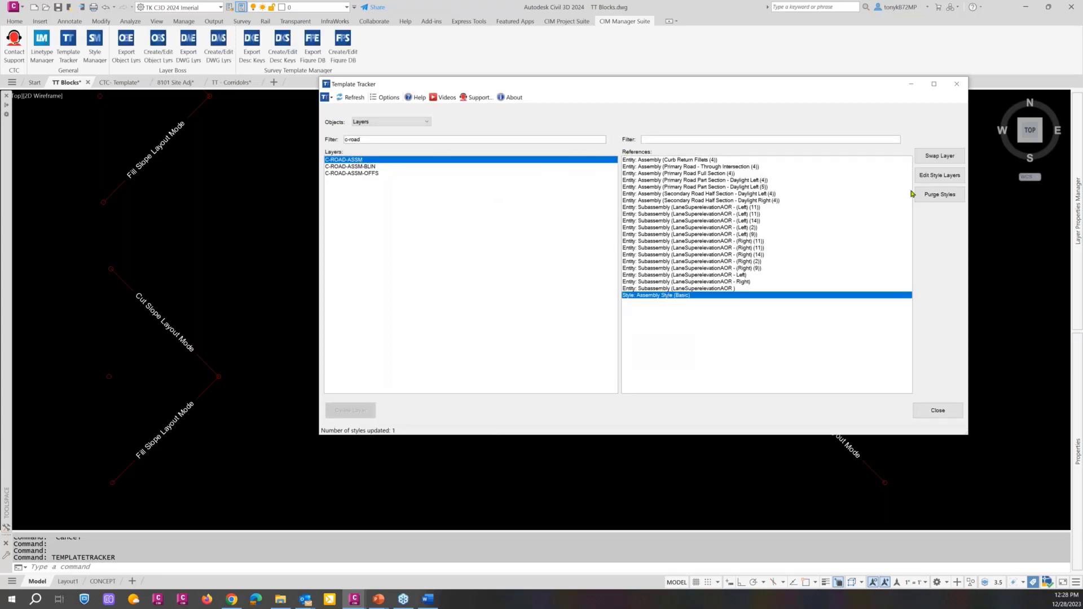
click(938, 175)
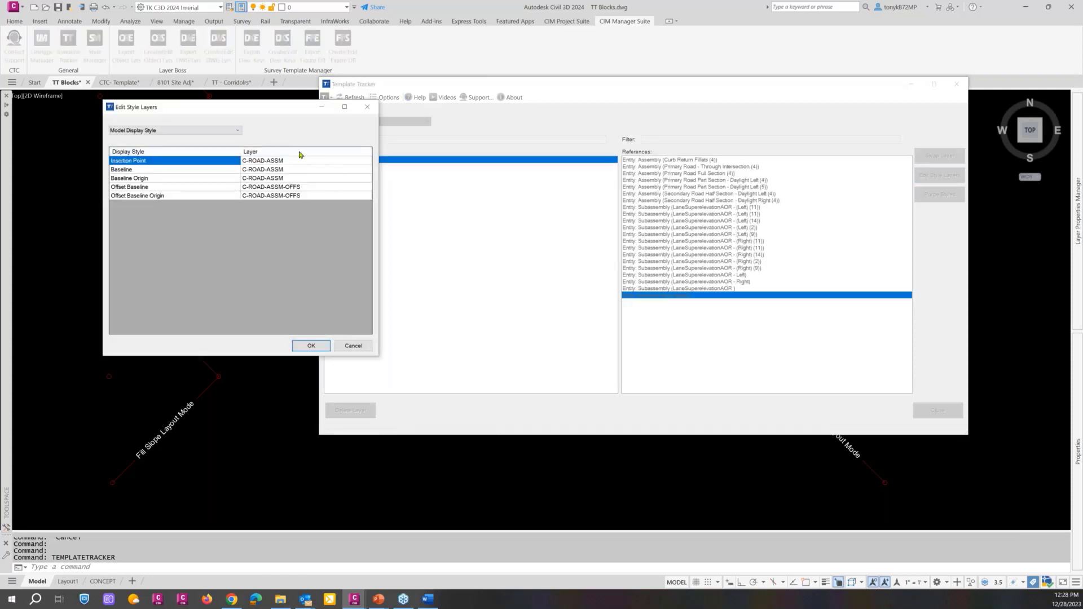
drag(262, 109, 285, 145)
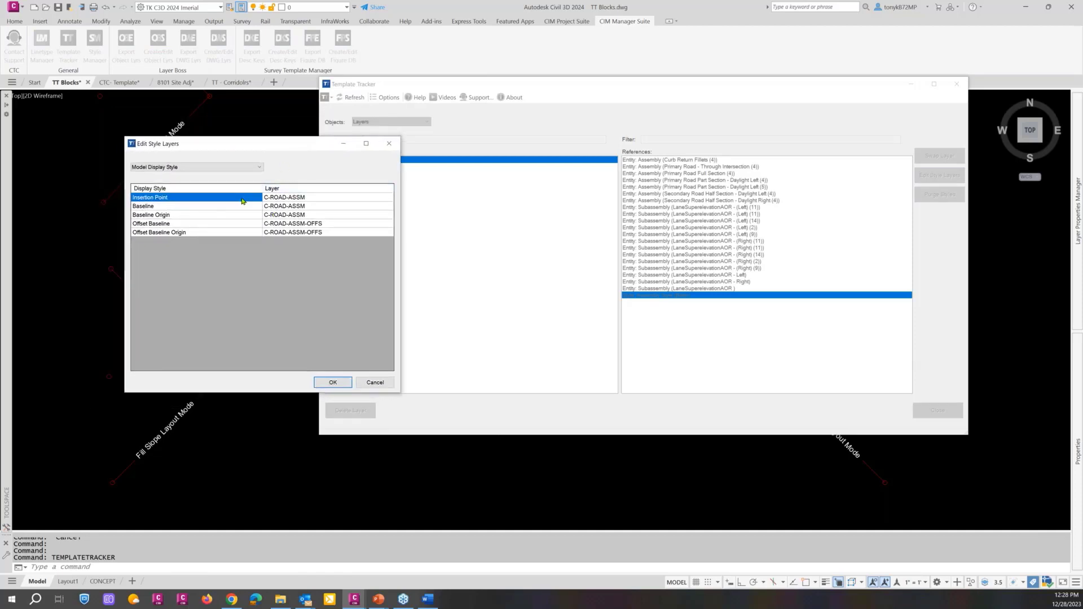
click(375, 382)
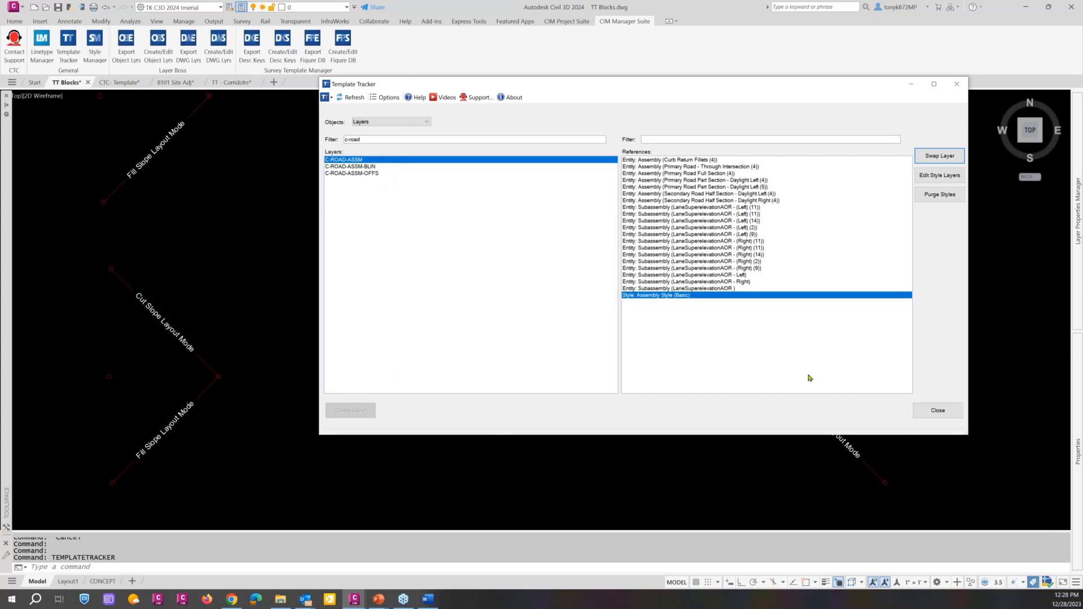
click(939, 412)
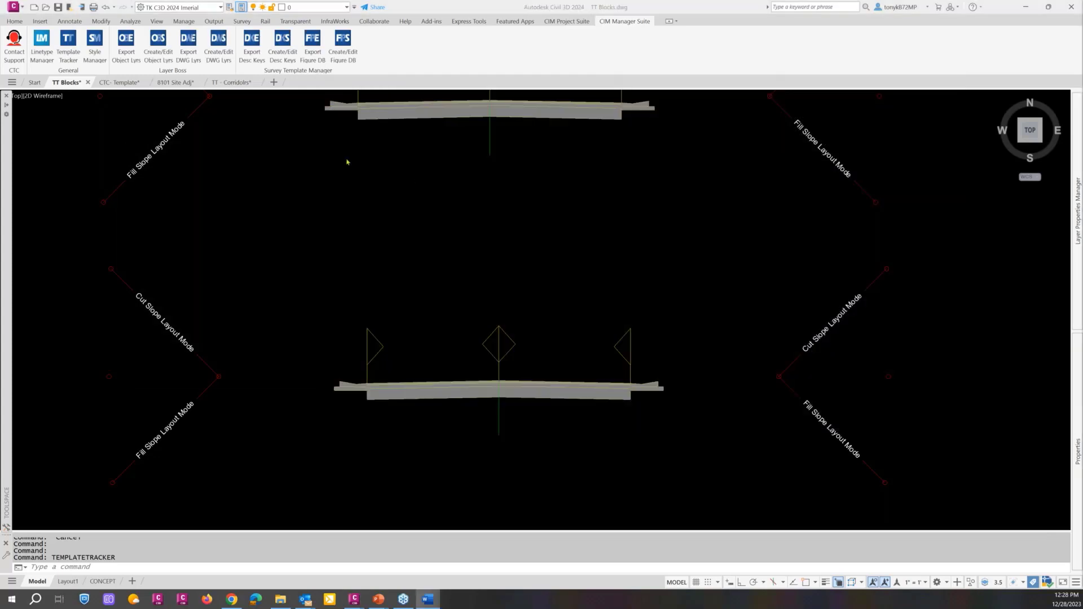
Step: Switch to the 8101 Site Adj drawing and look through its point styles in the Toolspace settings
mouse_move(182, 86)
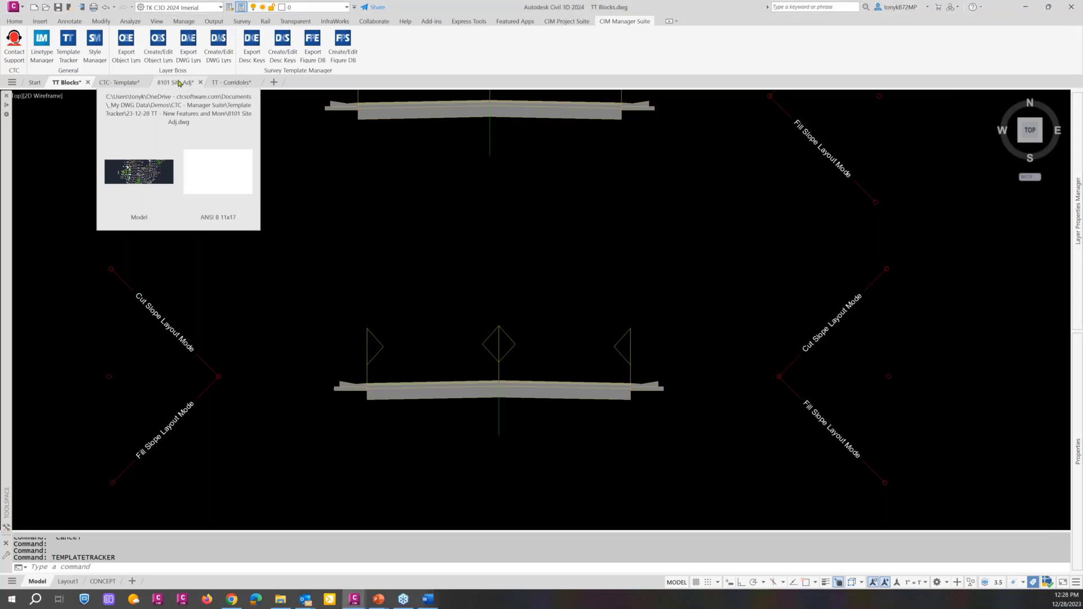
click(178, 84)
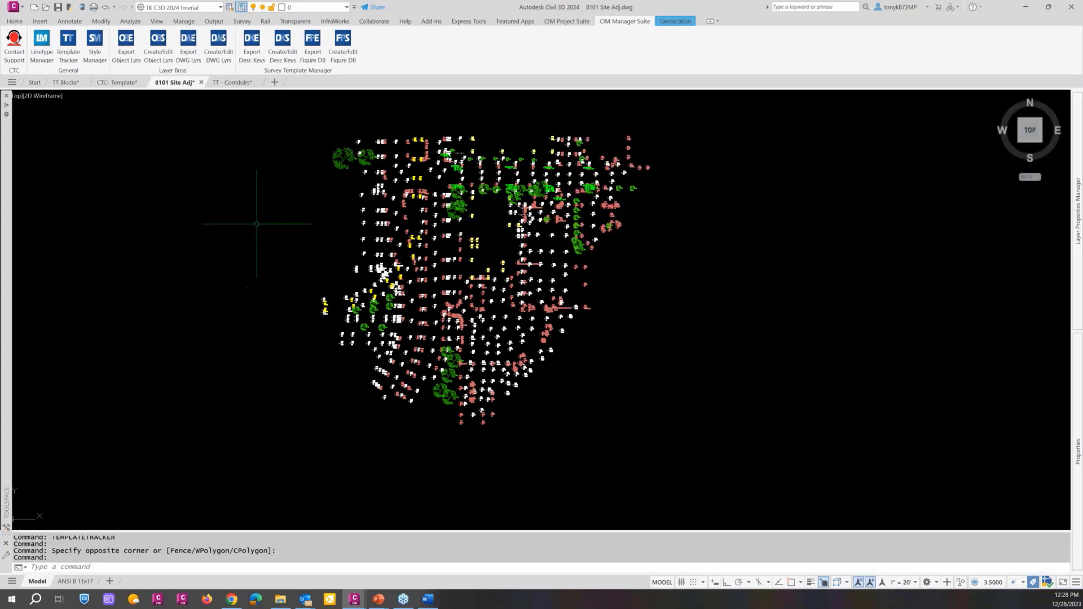
mouse_move(10, 220)
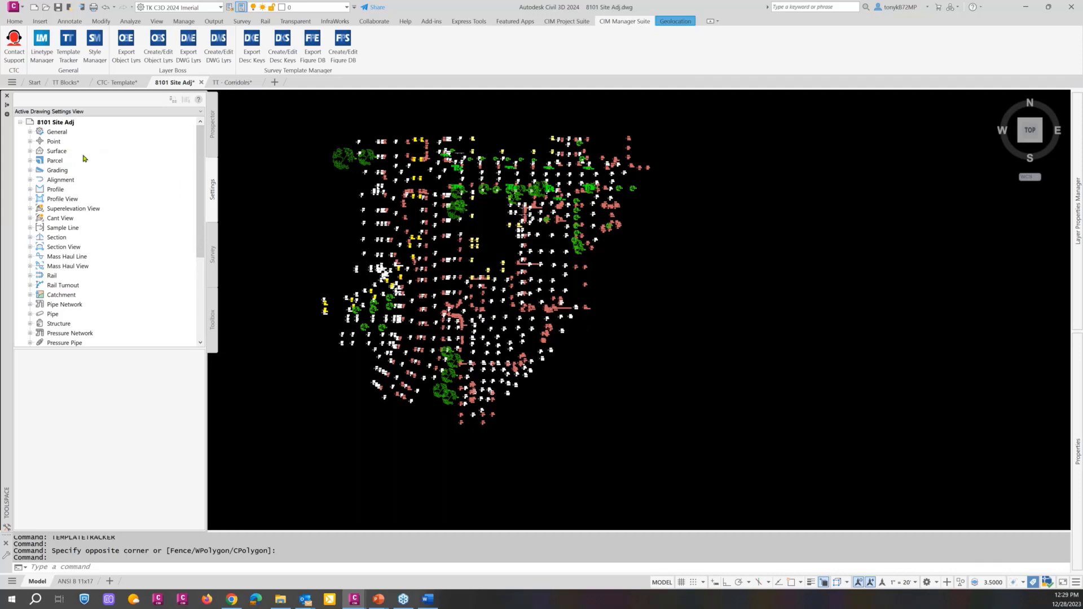
click(30, 142)
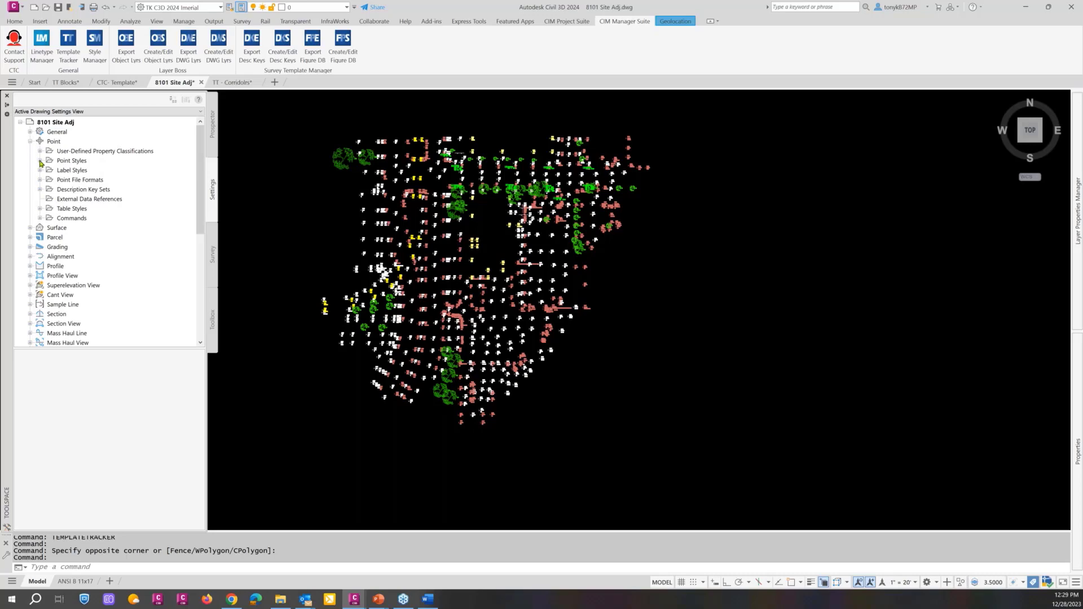
click(40, 161)
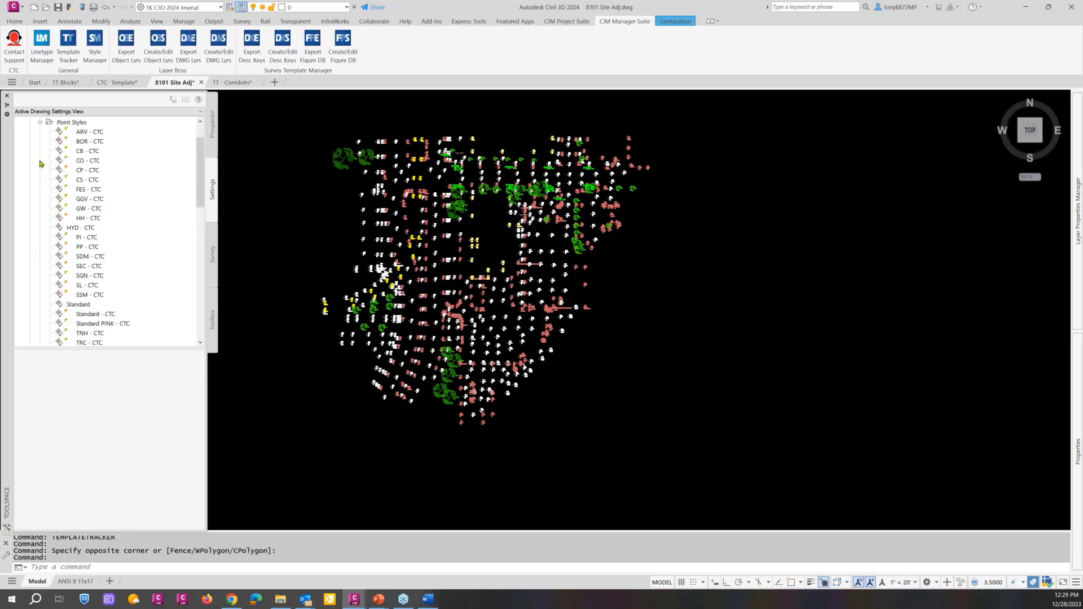
click(40, 123)
Step: Open the command settings of CreatePoints from the point commands
click(41, 179)
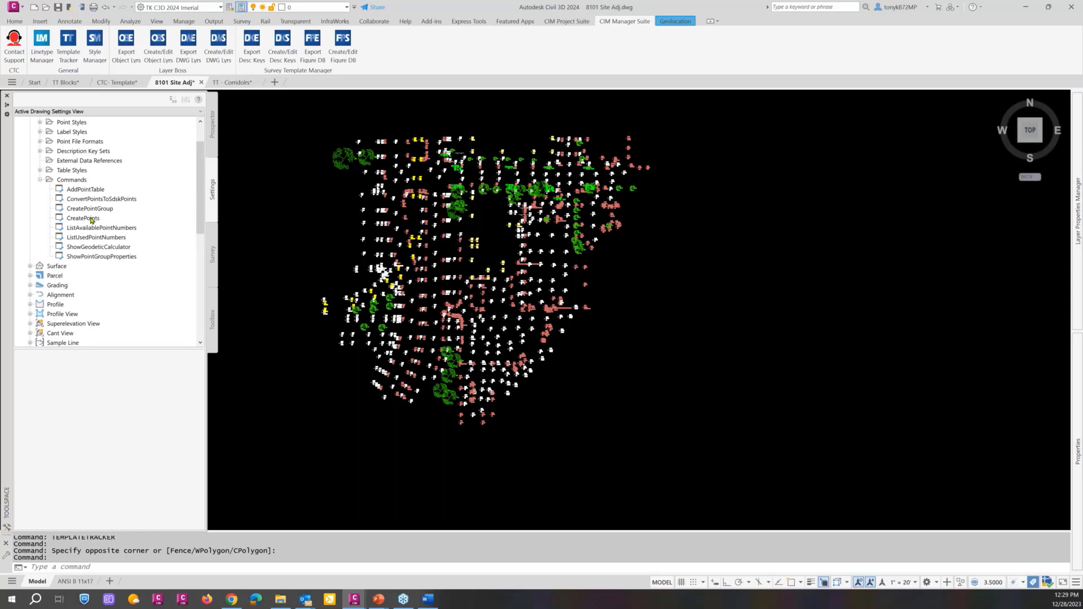
click(91, 219)
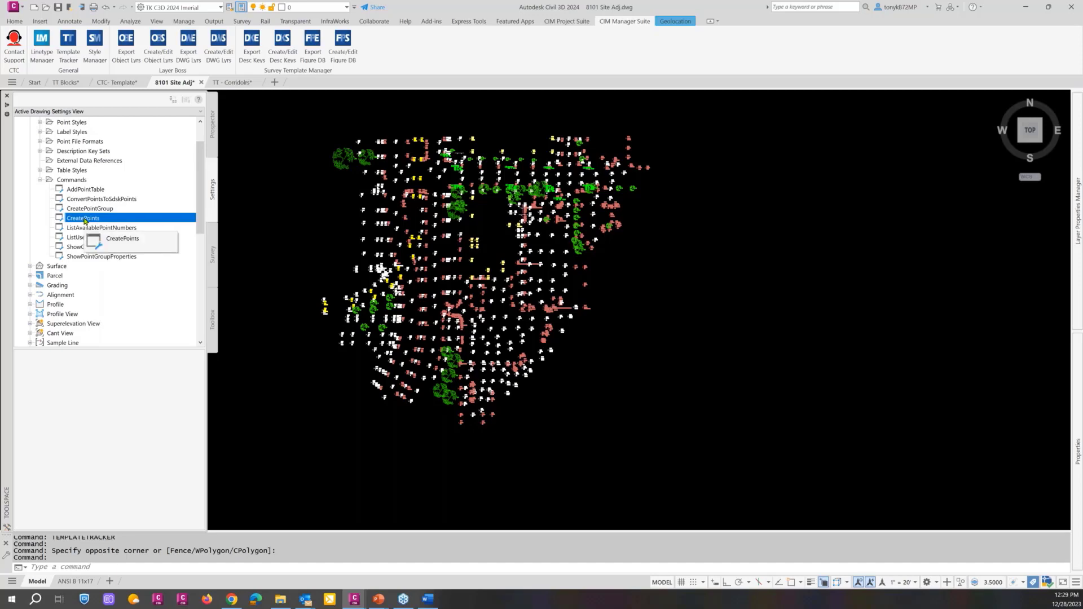
double_click(85, 219)
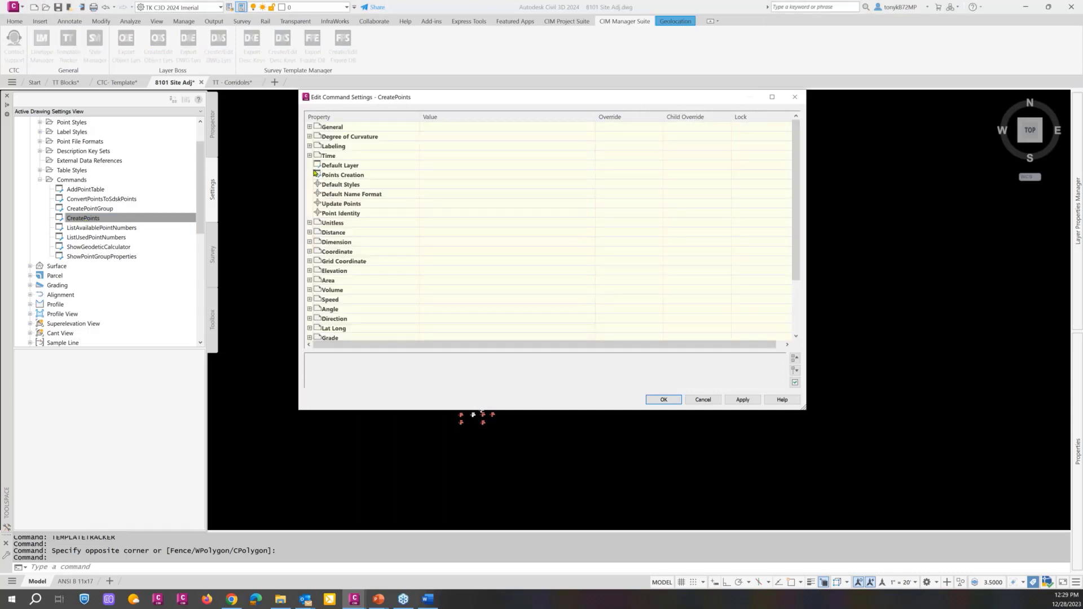
Step: Check the default layer in the CreatePoints command settings and close them without changes
click(309, 166)
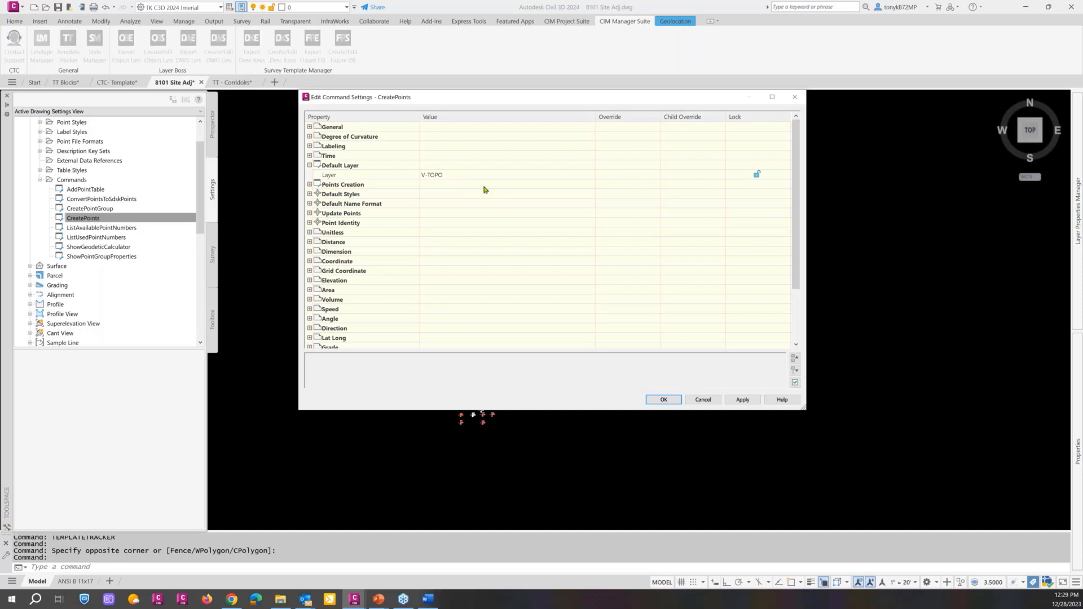
click(703, 400)
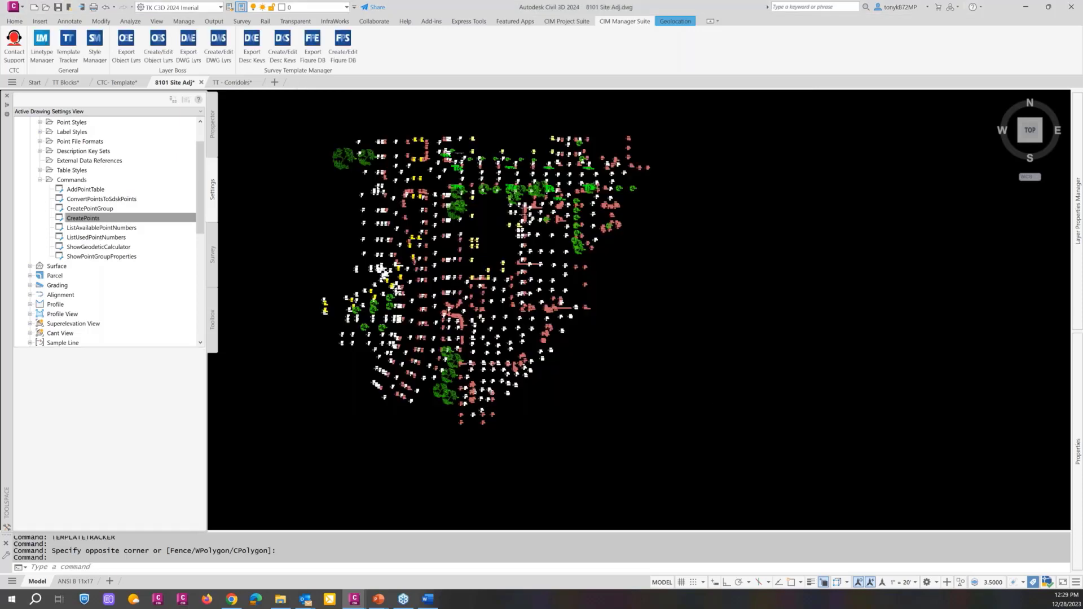
Step: Open Template Tracker and look up the references of layers V-TOPO and V-NODE
click(68, 41)
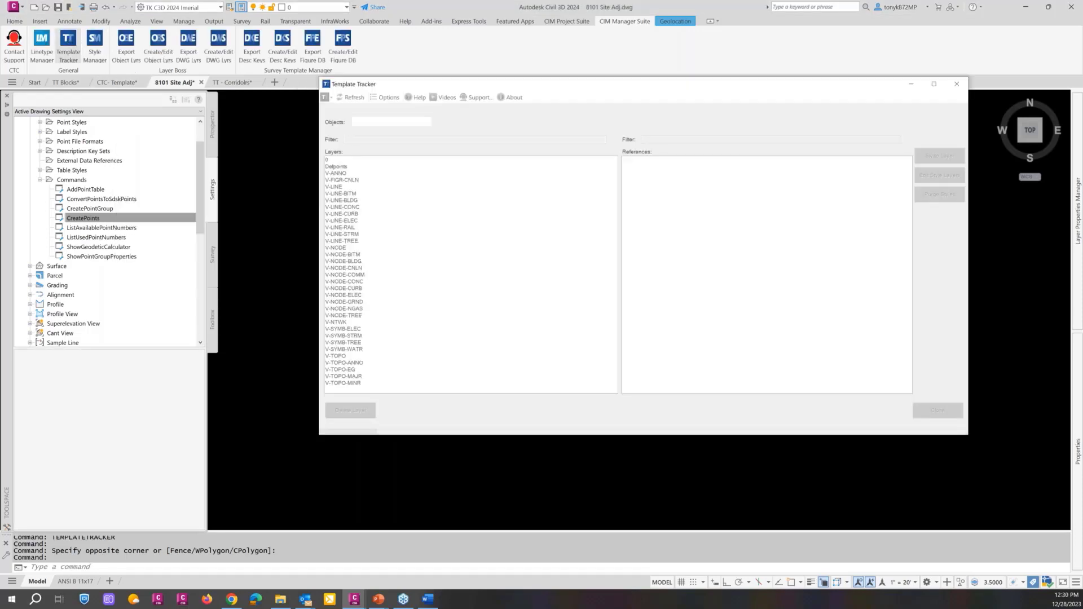
drag(564, 84, 530, 107)
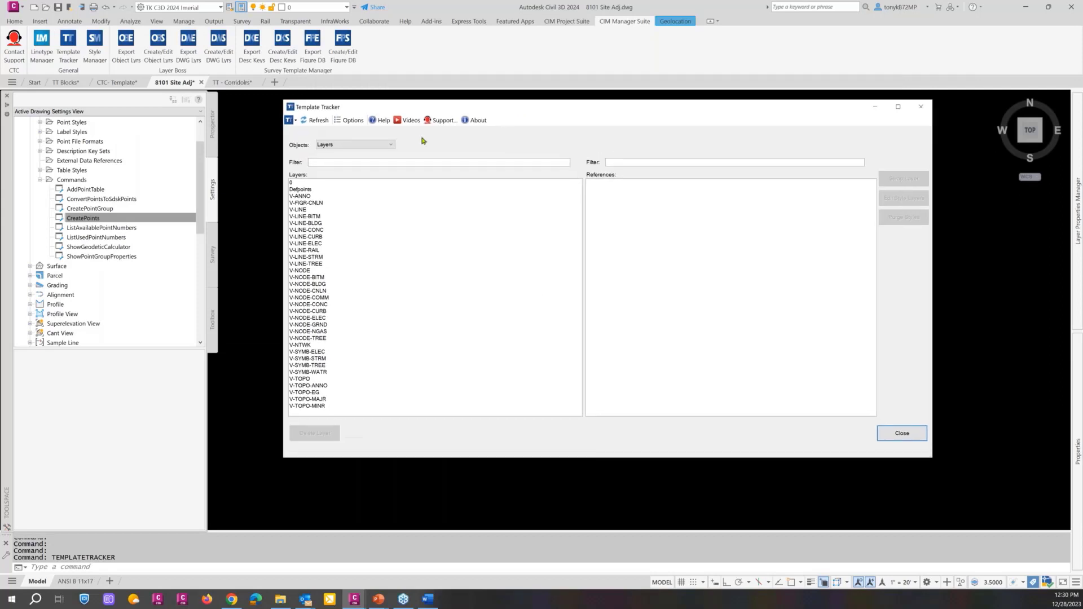
click(362, 162)
click(308, 380)
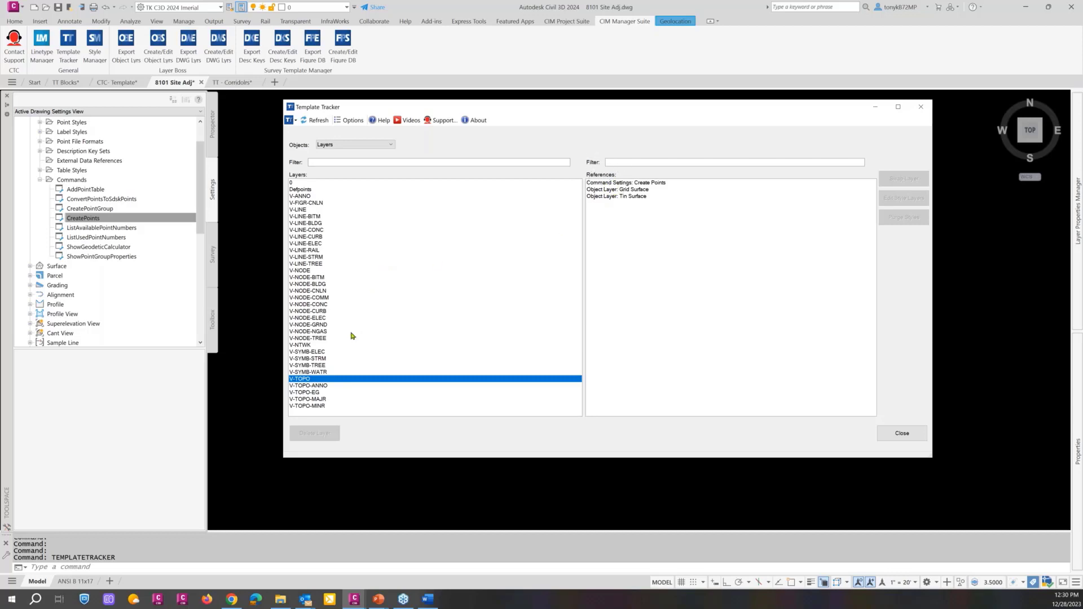
click(309, 272)
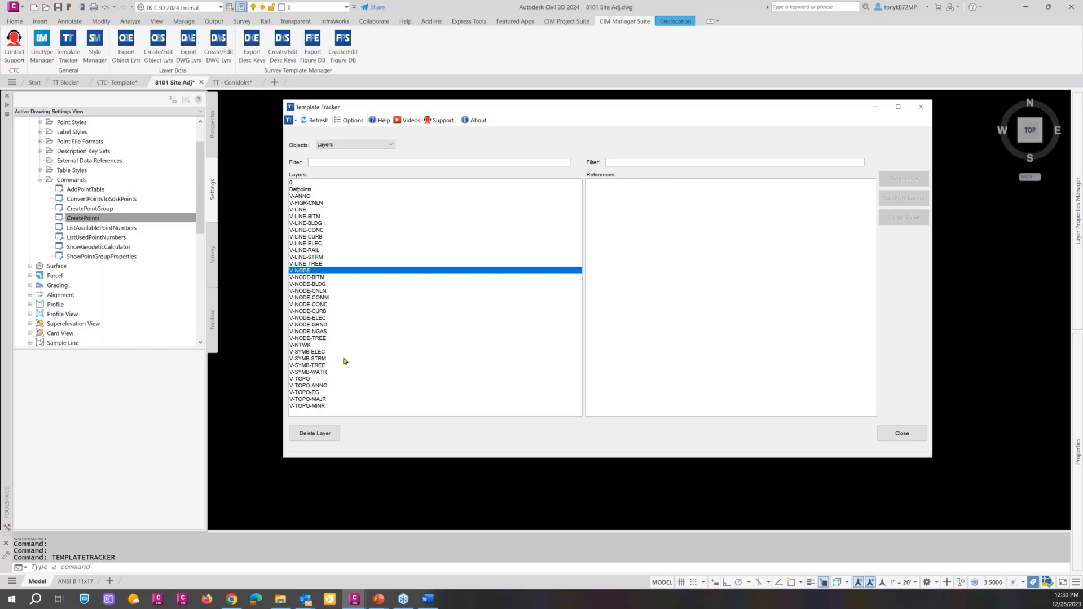
Step: Swap layer V-TOPO for V-NODE in the Create Points command settings reference
click(299, 379)
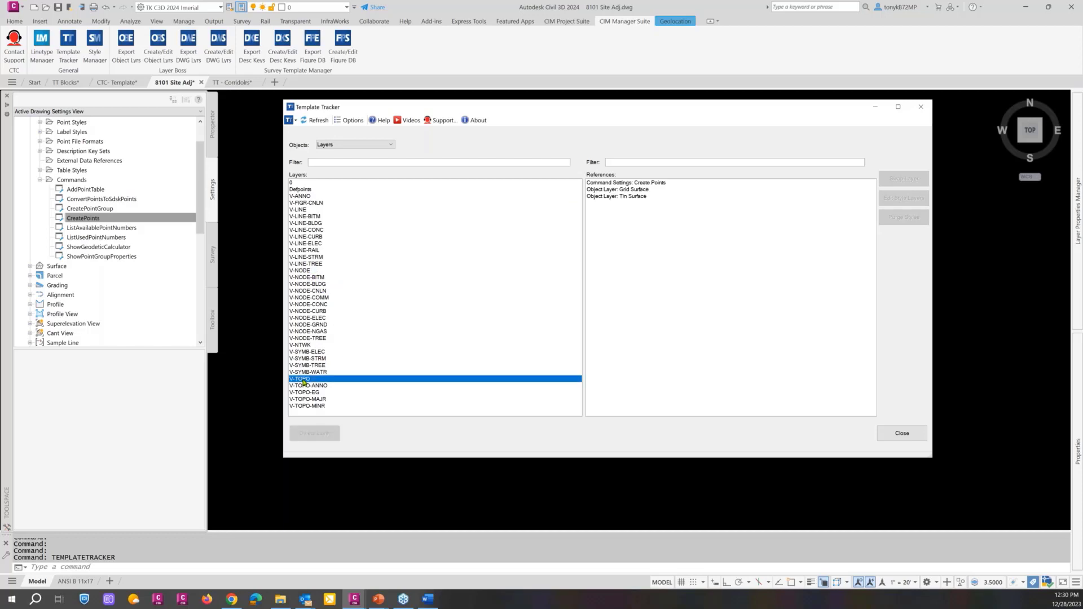
click(627, 183)
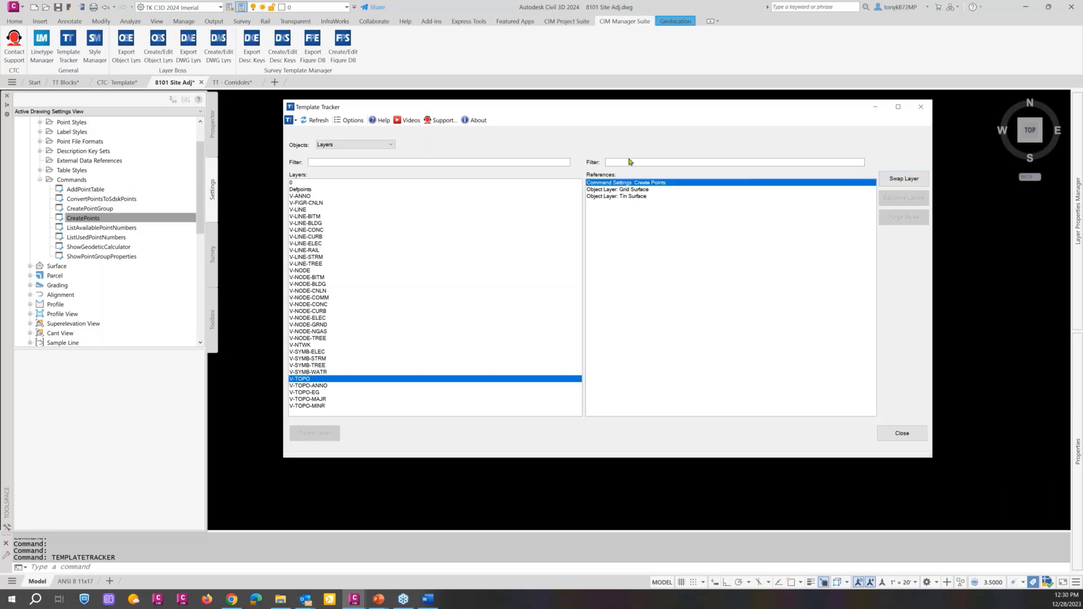
click(915, 178)
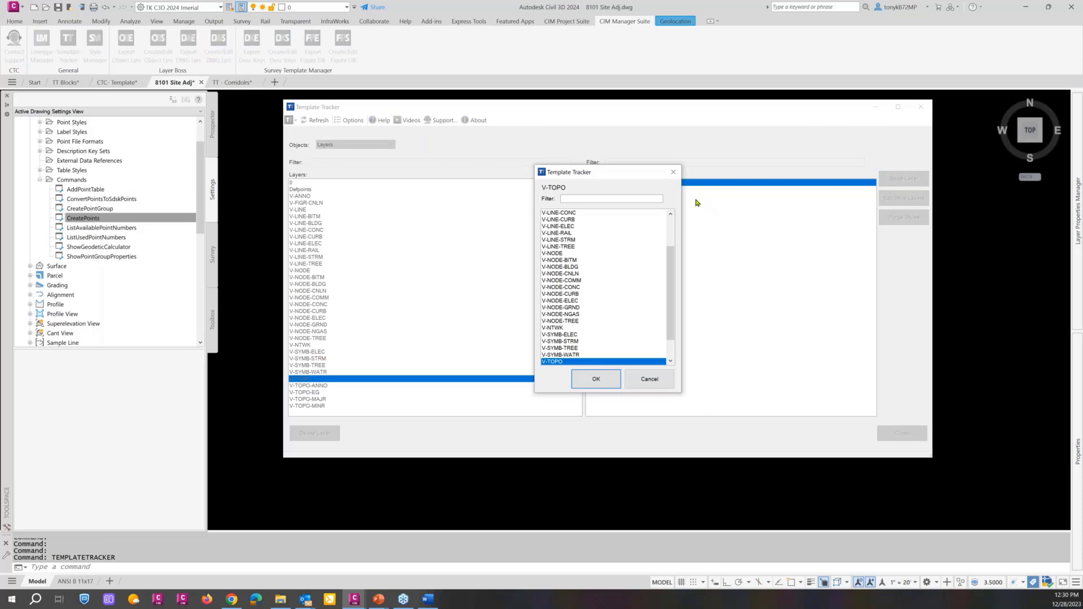
click(550, 253)
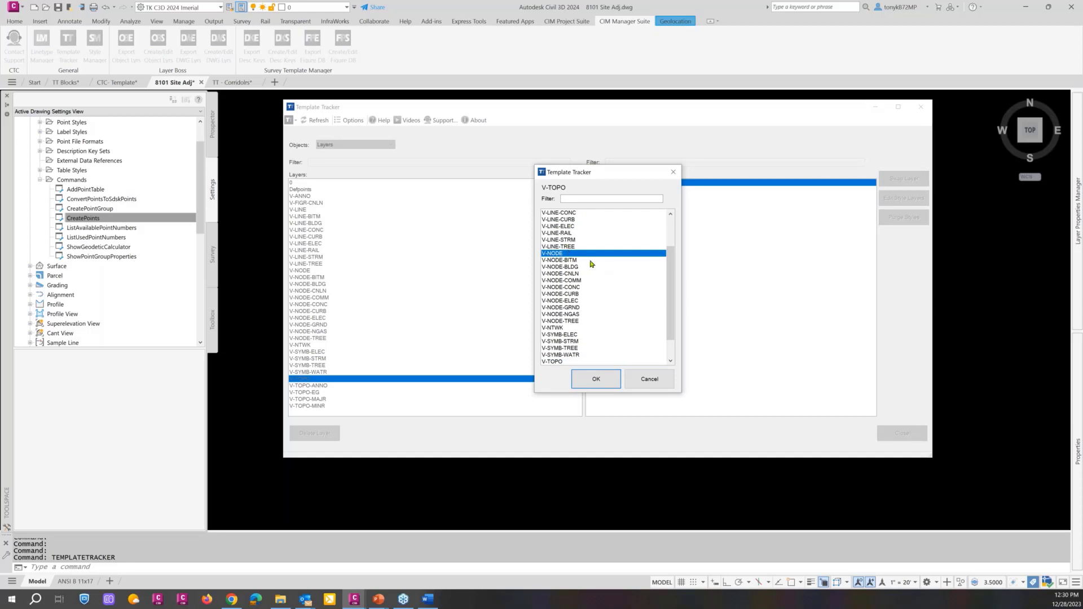
click(596, 379)
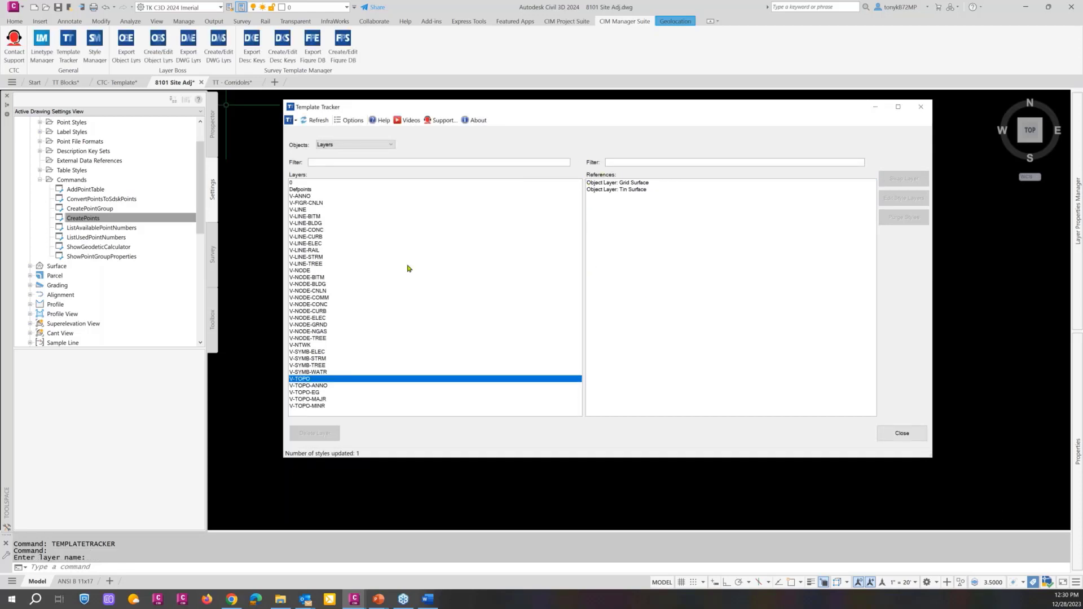
Step: Review the references of layer V-NODE in Template Tracker and the default layer in the CreatePoints command settings, closing both
click(304, 272)
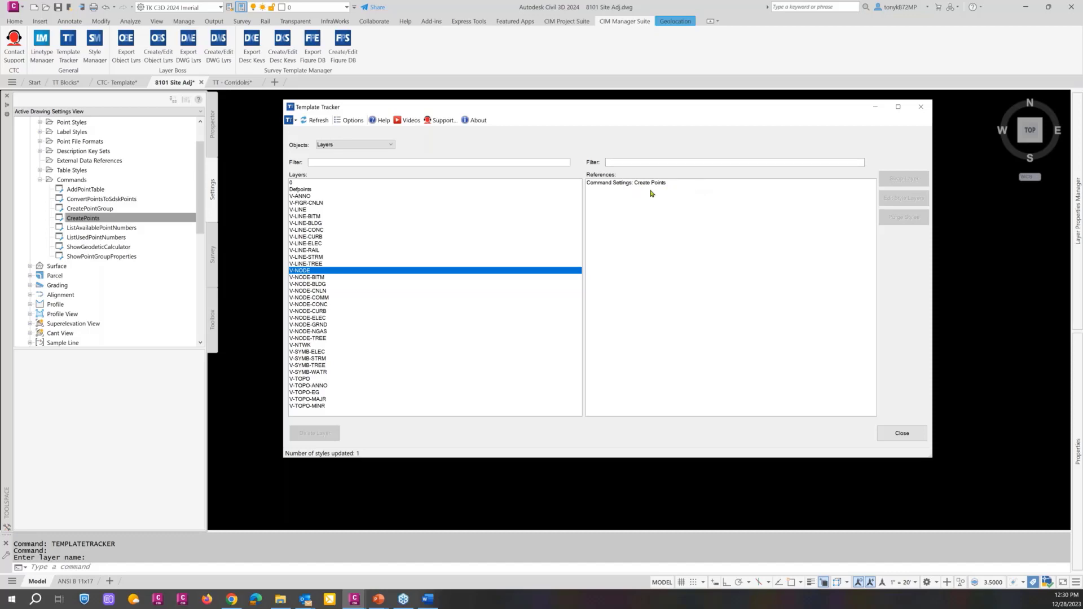
click(896, 433)
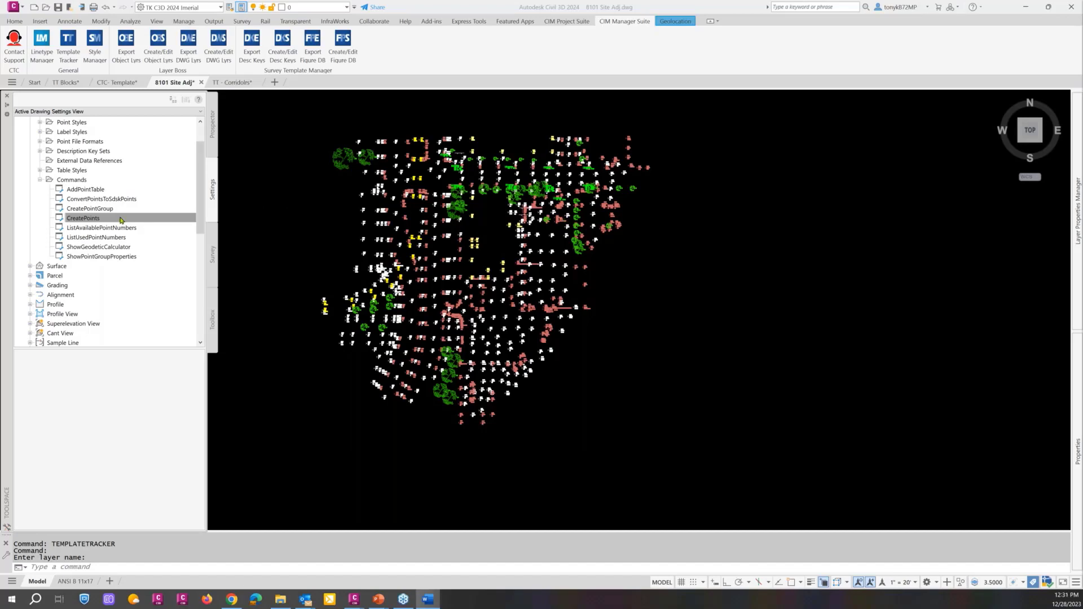
double_click(83, 218)
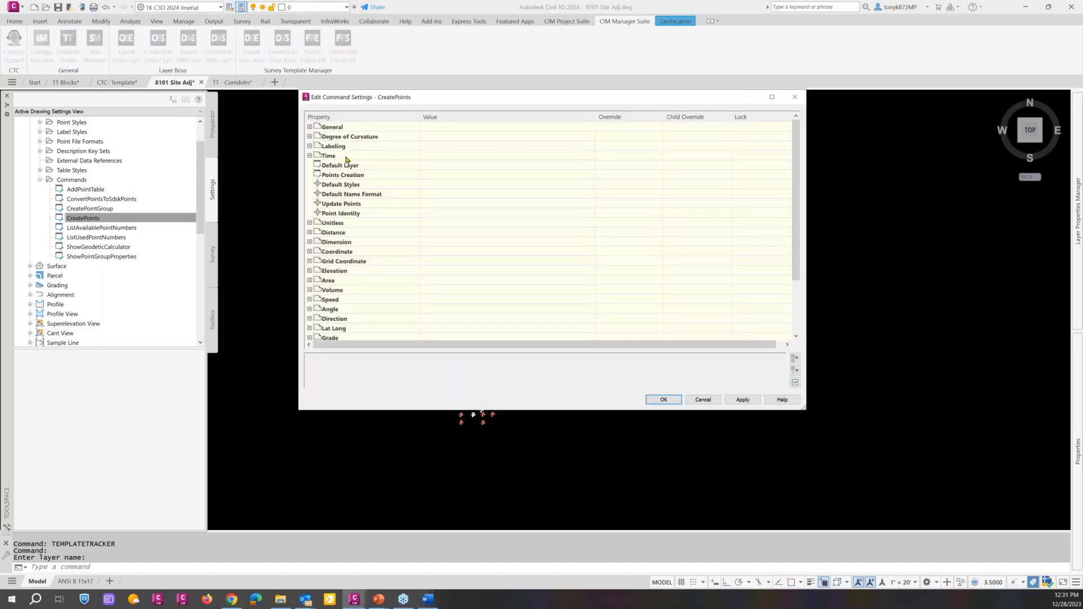
click(309, 165)
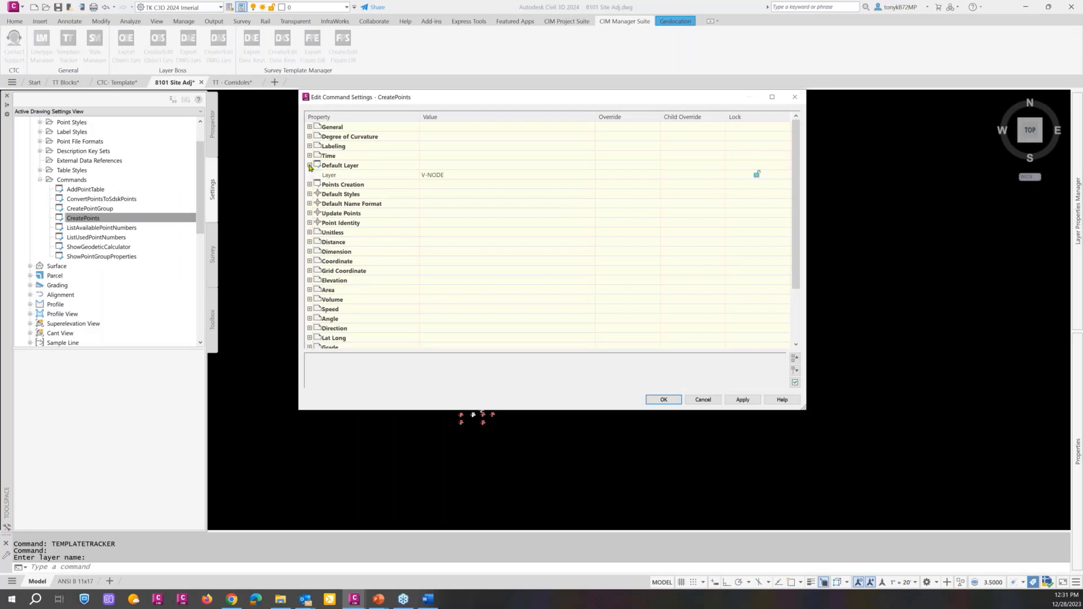
click(450, 174)
click(703, 400)
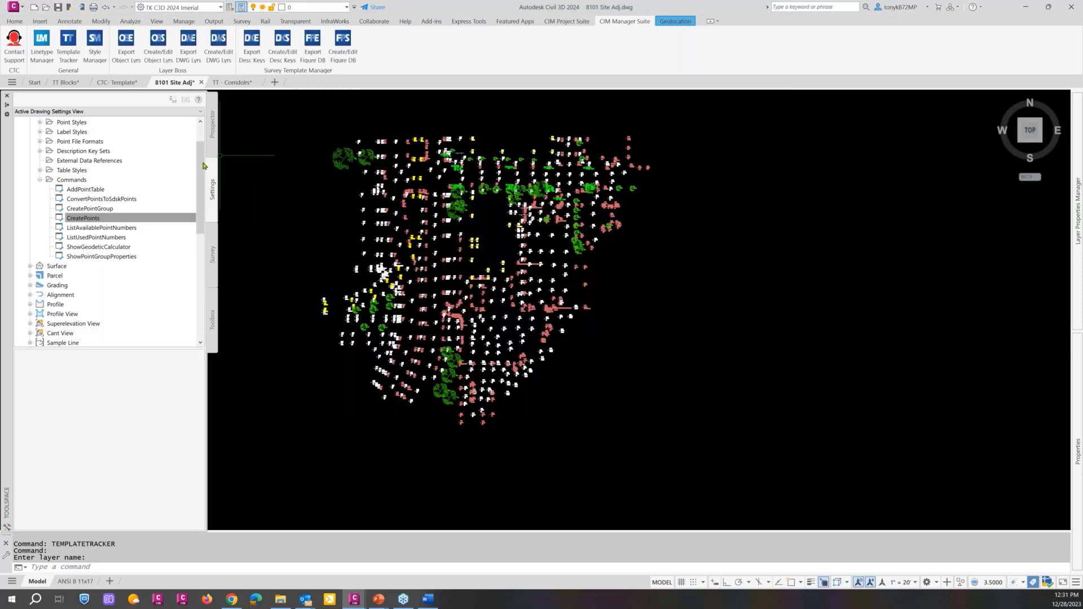
Step: Open the drawing settings of 8101 Site Adj, examine the object layers and close them without changes
scroll(113, 136, up, 2)
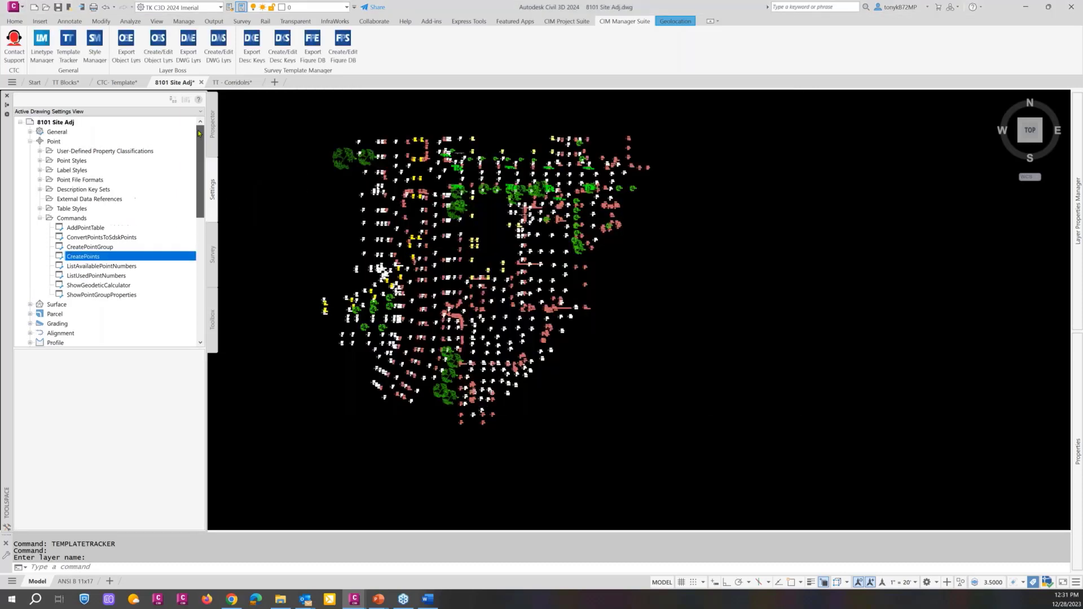
click(63, 123)
right_click(63, 125)
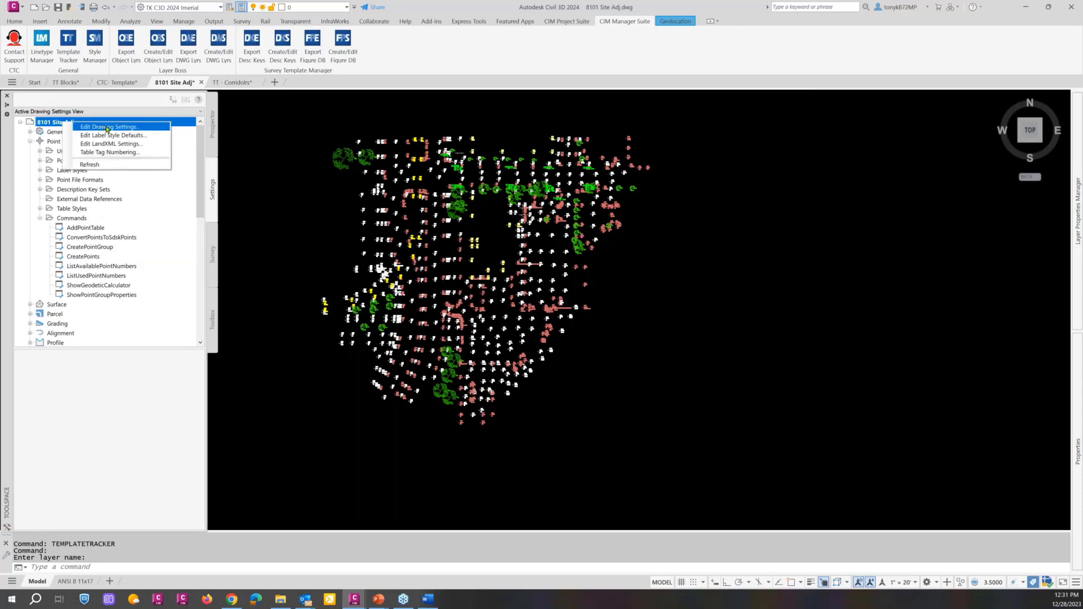
click(107, 129)
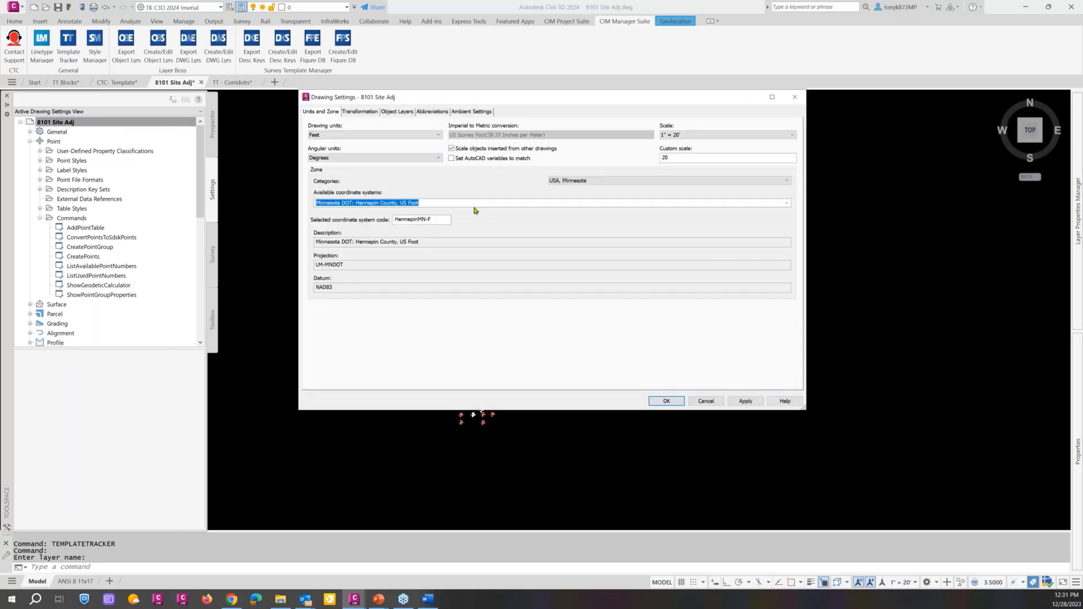
click(402, 112)
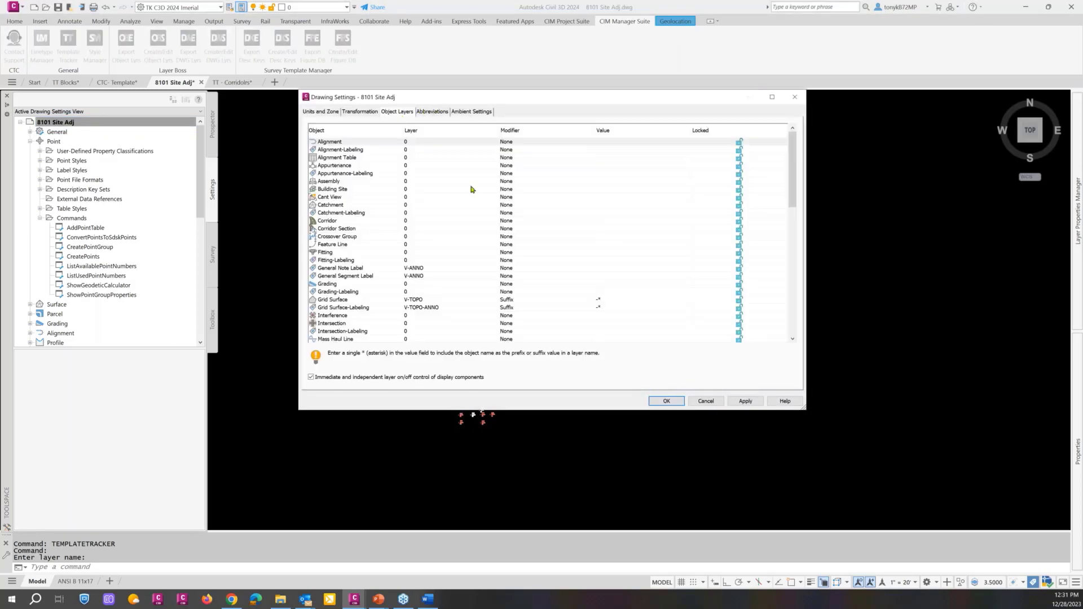
click(706, 401)
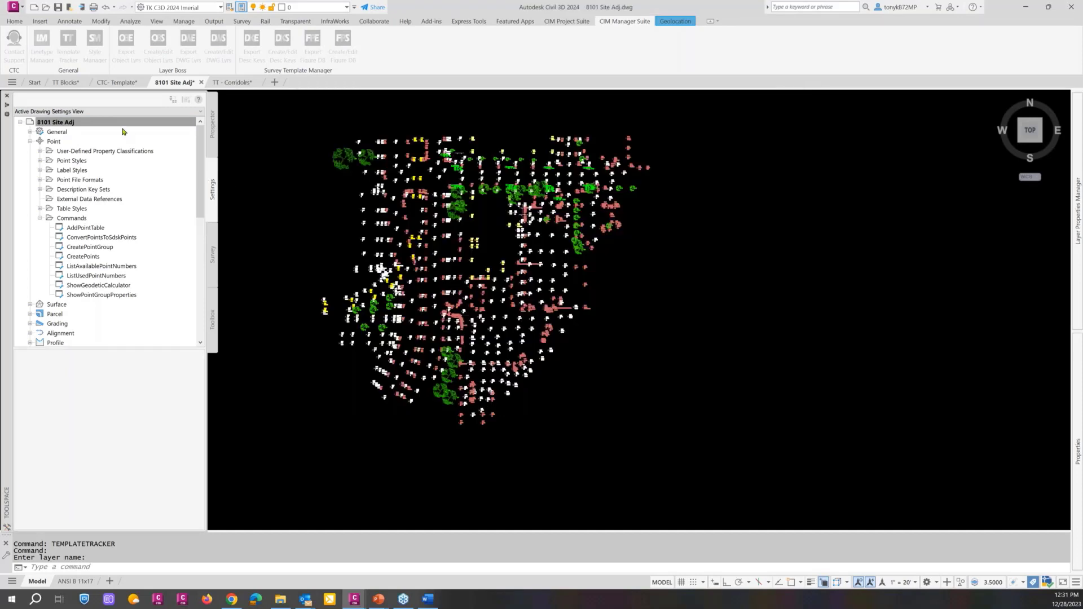
Step: Examine the default label text style in the label style defaults of 8101 Site Adj and close them without changes
right_click(107, 123)
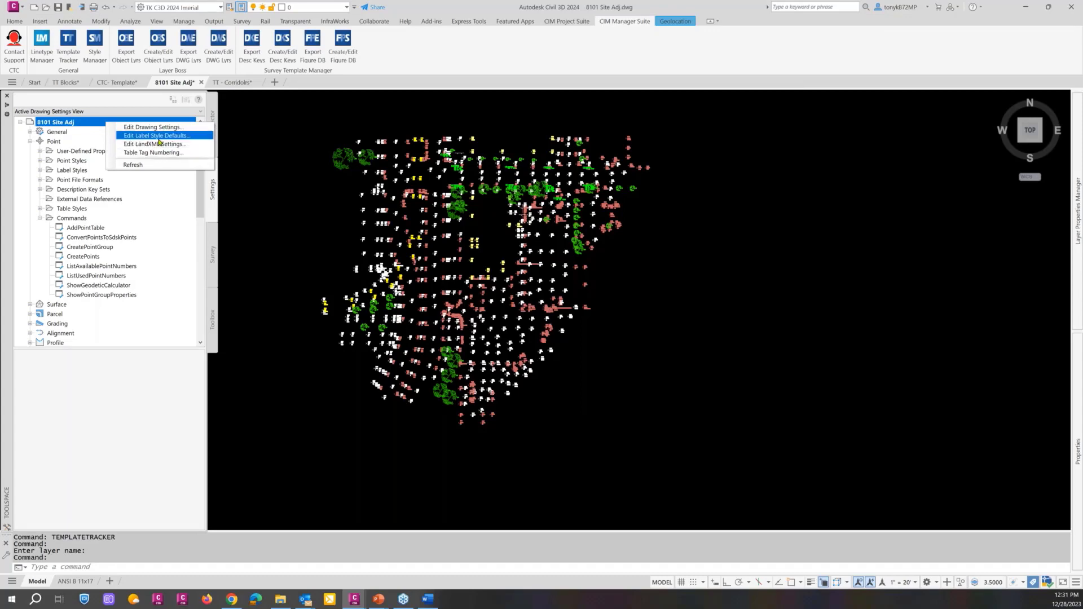
click(157, 136)
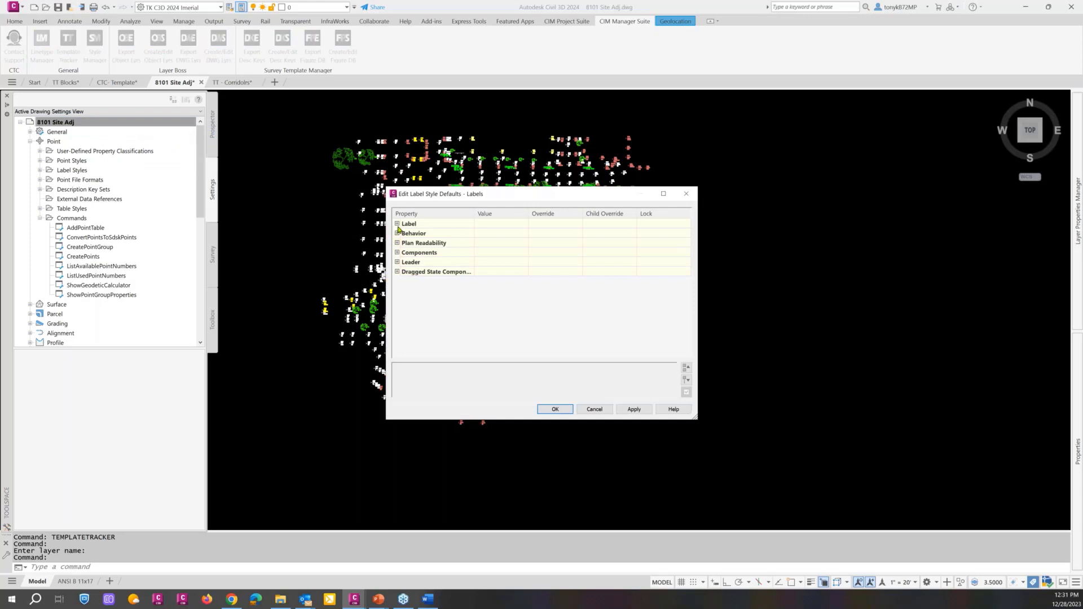
click(398, 224)
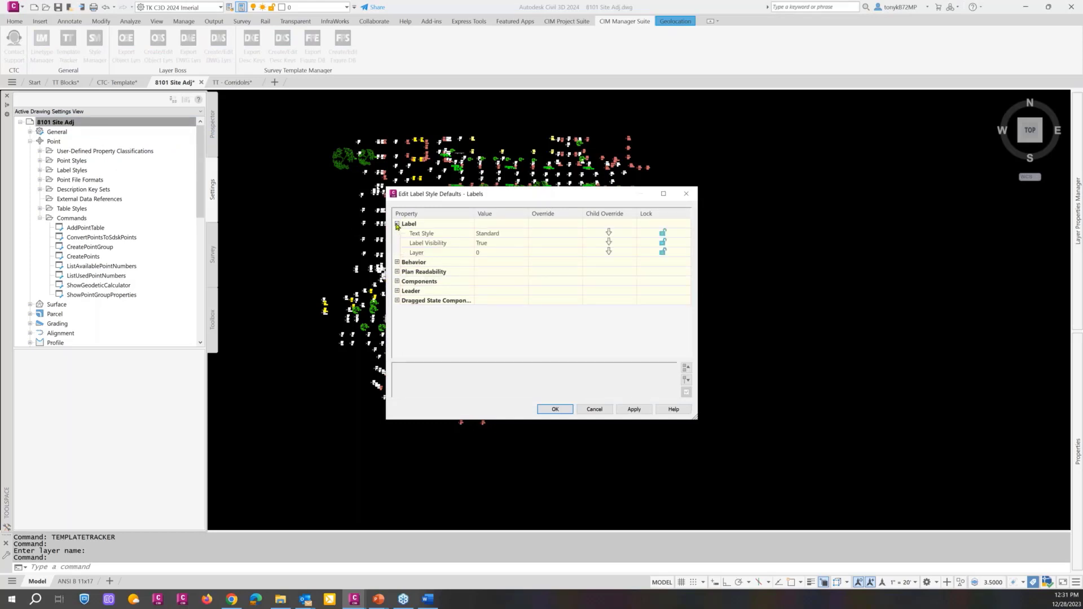
click(505, 235)
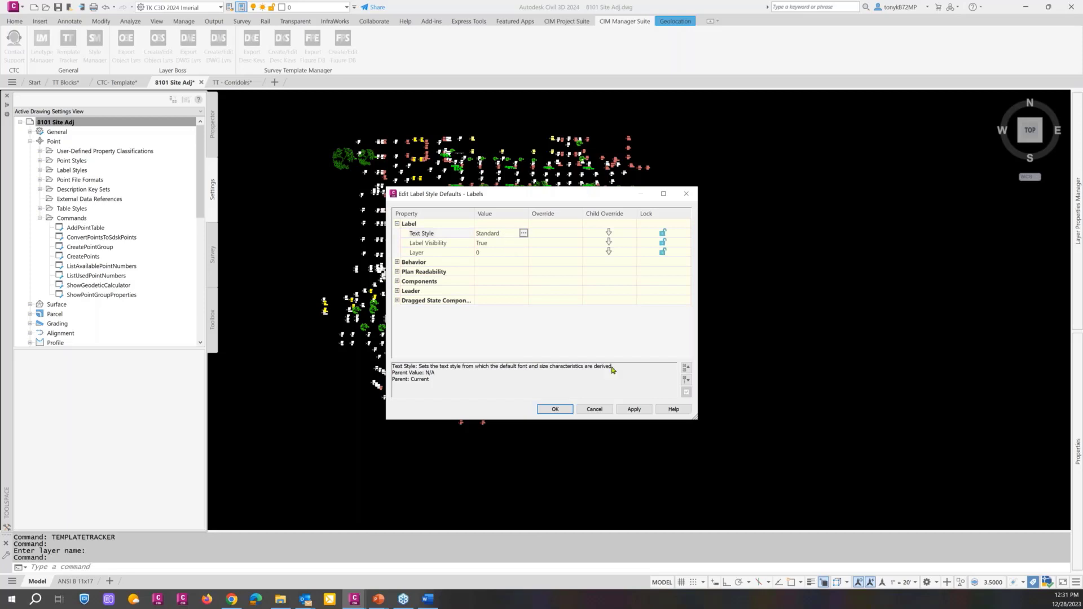
click(600, 410)
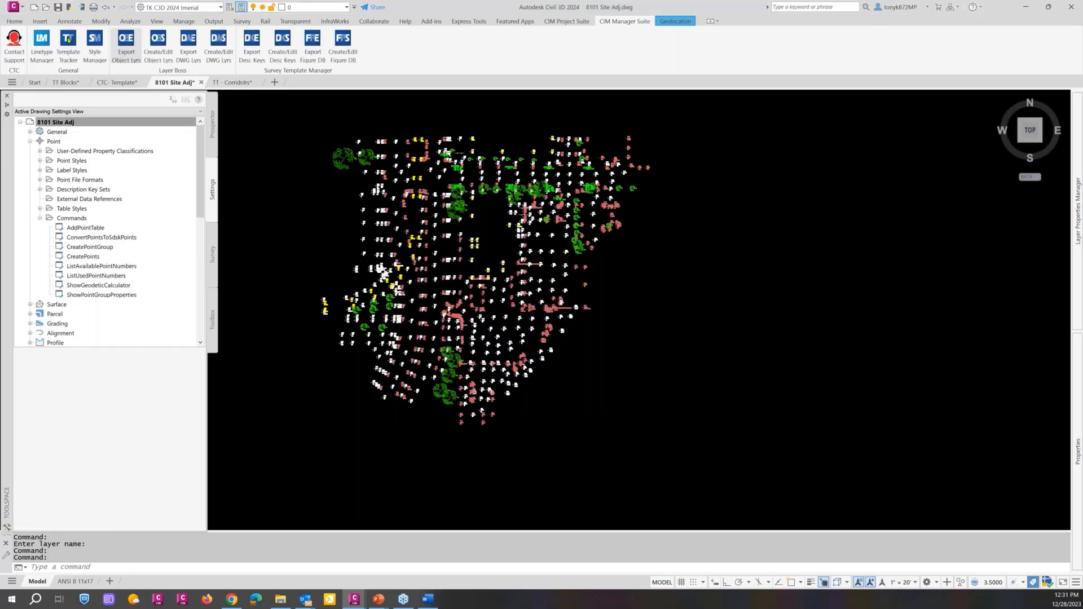
Step: In Template Tracker, swap text style Standard for CTC - STD in the Default Text Style reference
click(68, 40)
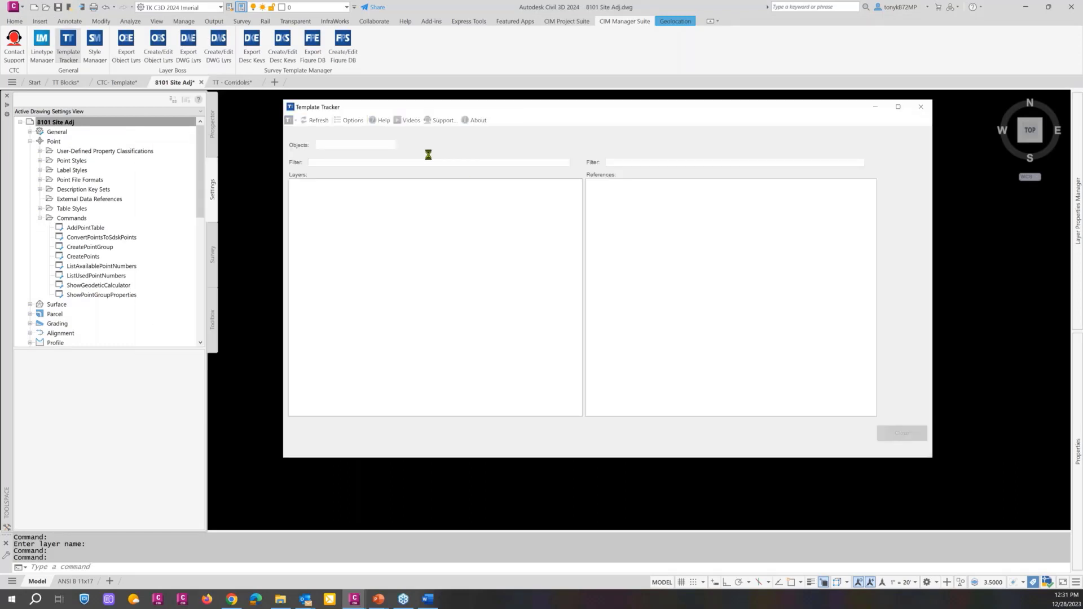
click(390, 145)
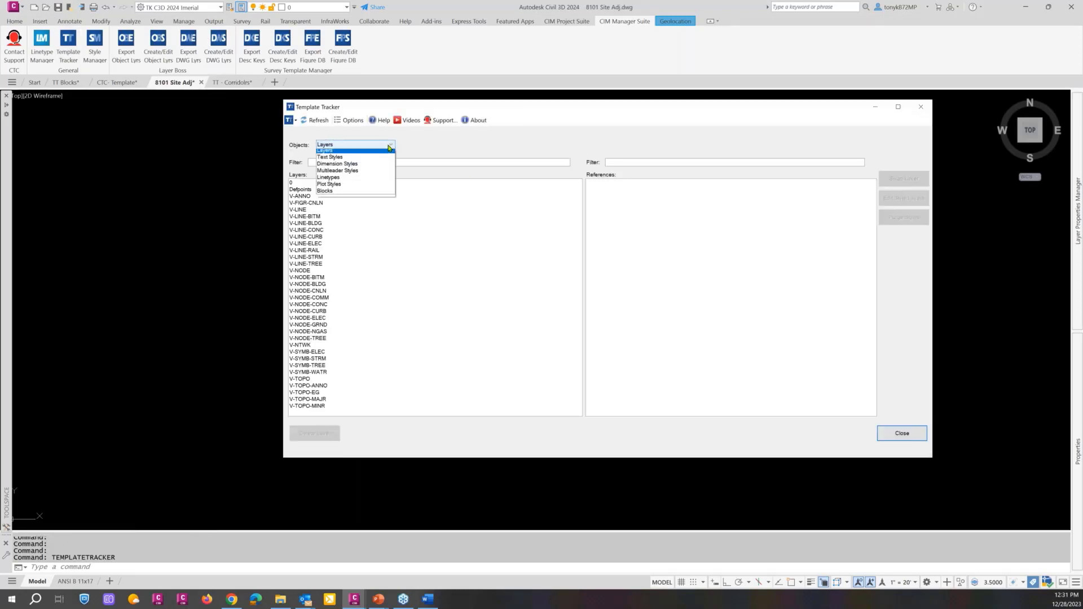
click(338, 157)
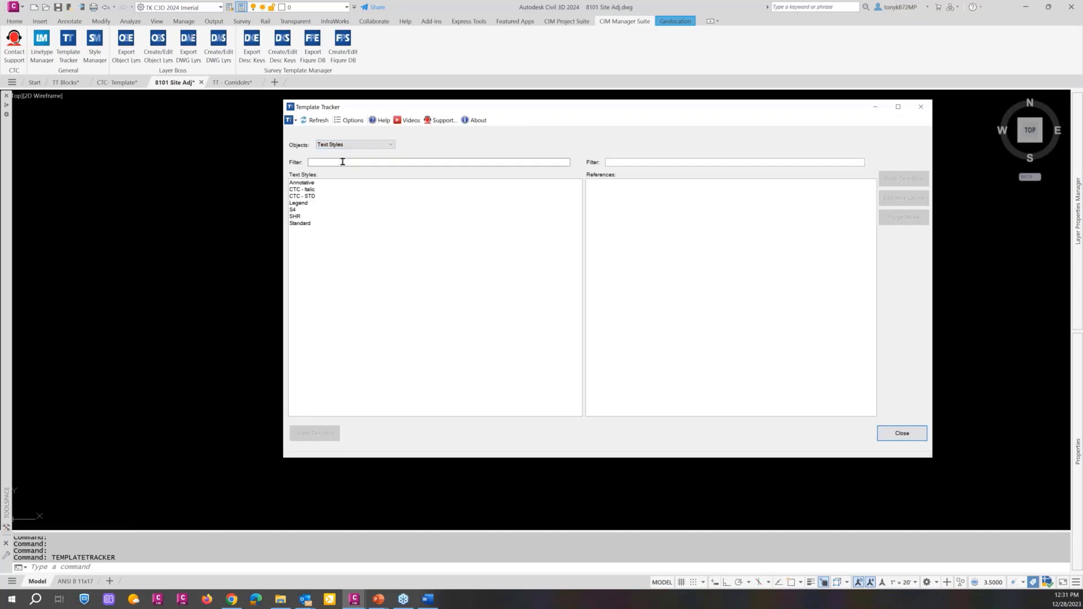
click(306, 225)
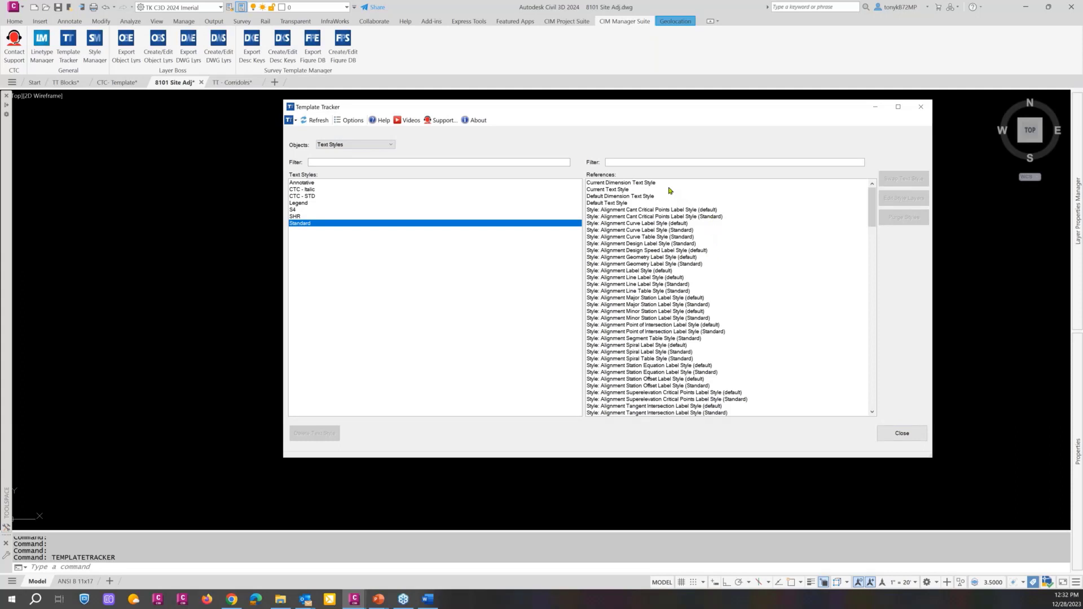
click(602, 204)
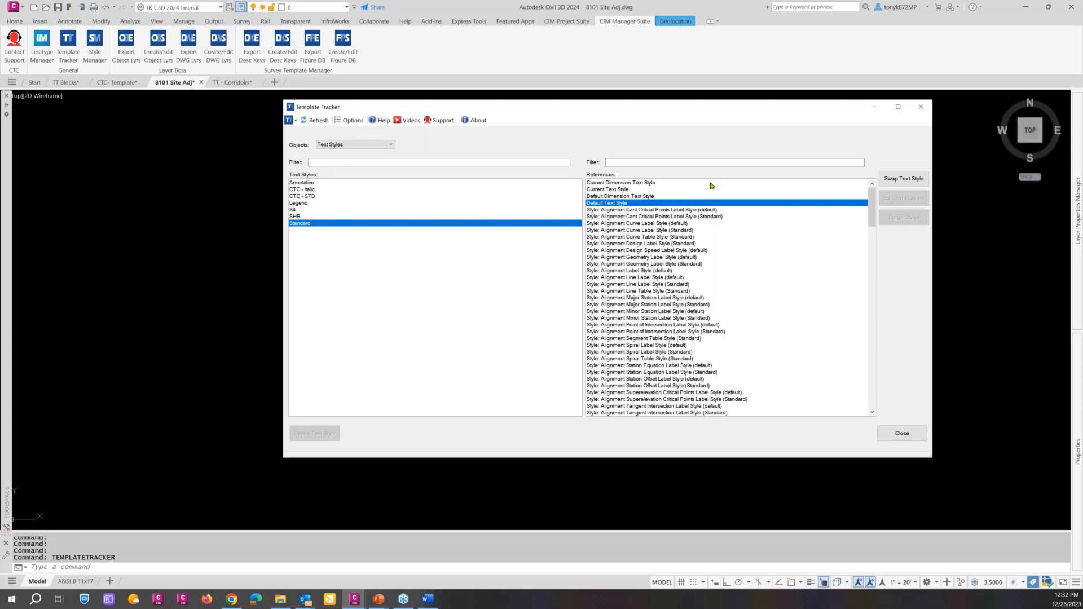
click(897, 179)
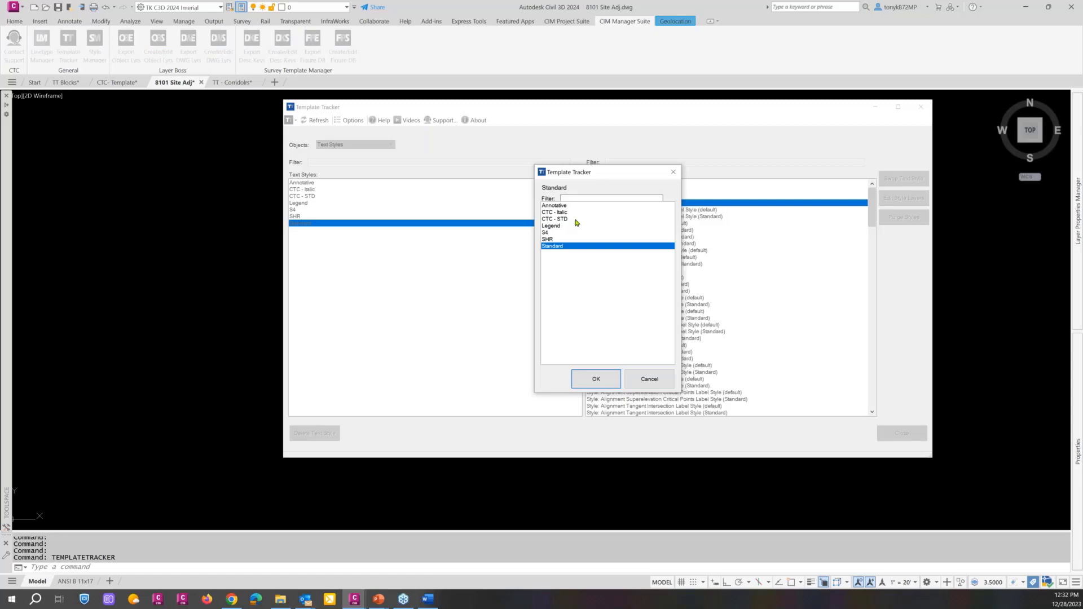
click(557, 220)
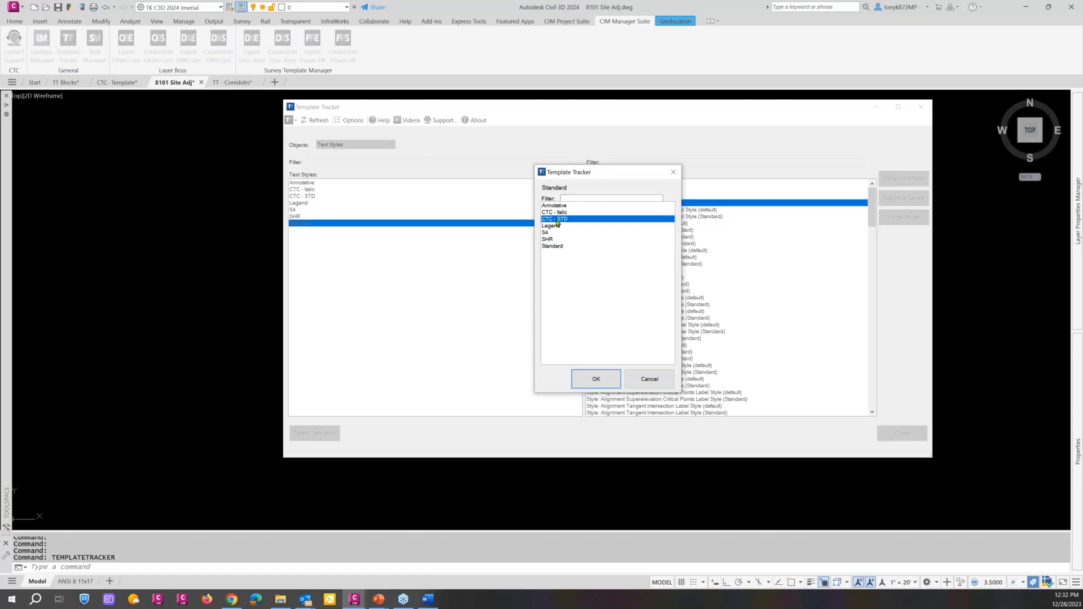
click(595, 381)
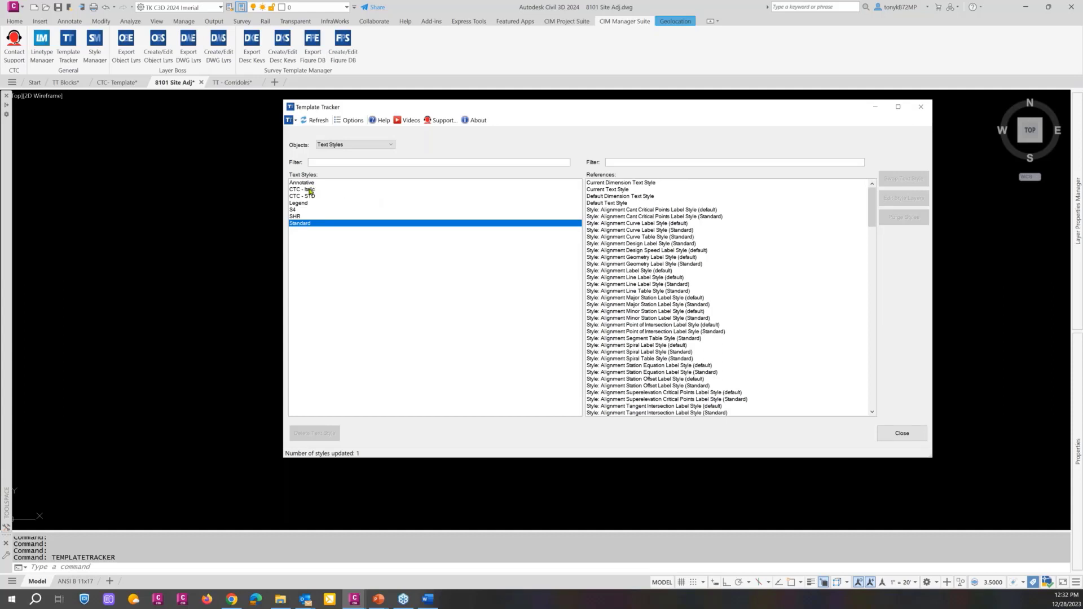
Step: Review the references of the Annotative and Standard dimension styles in Template Tracker and close it
click(386, 146)
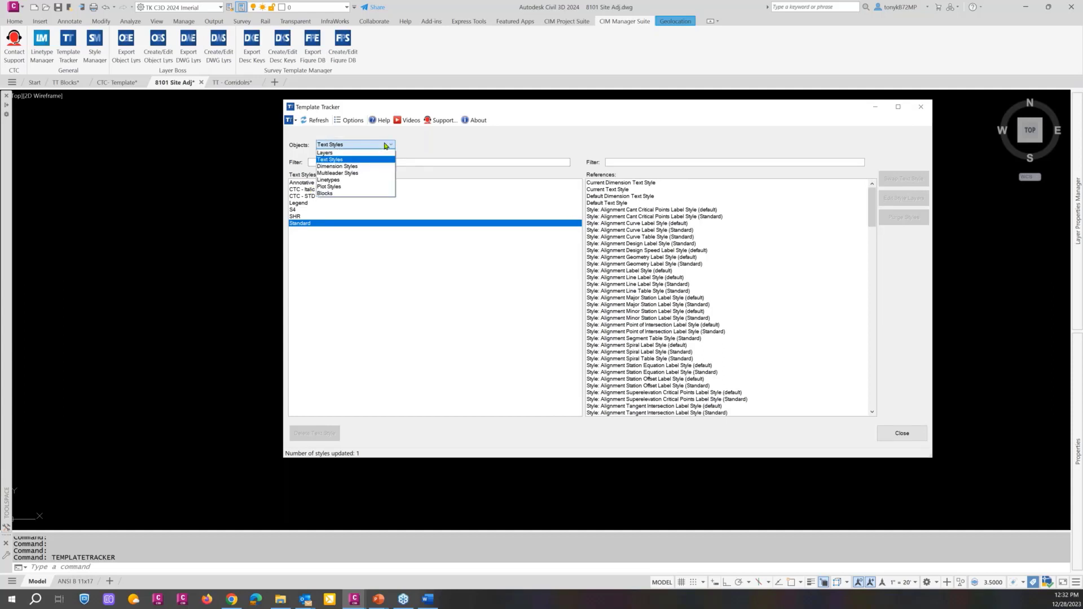
click(346, 167)
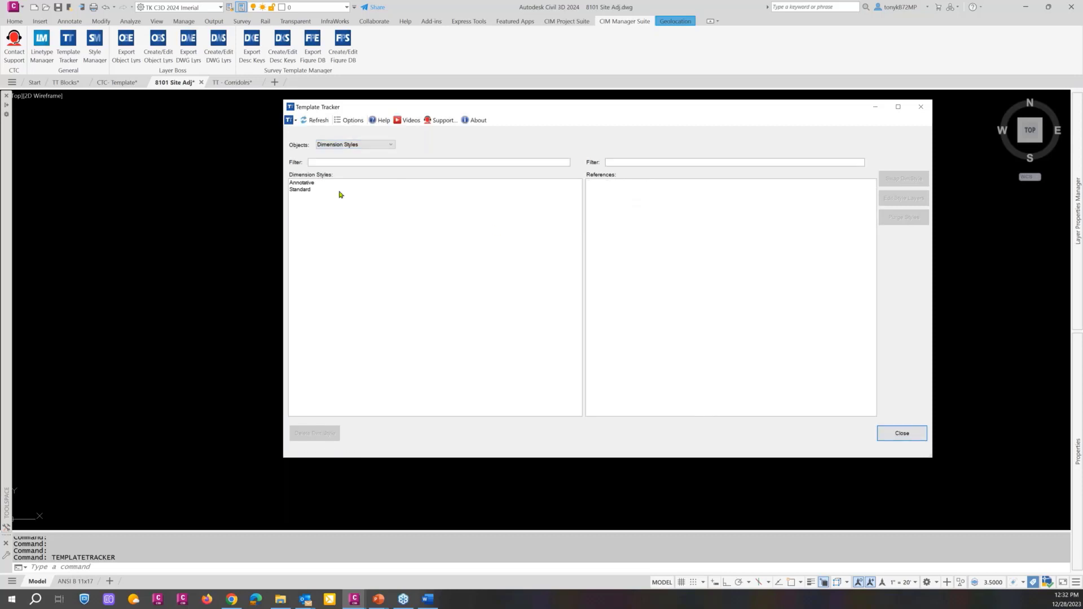
click(298, 183)
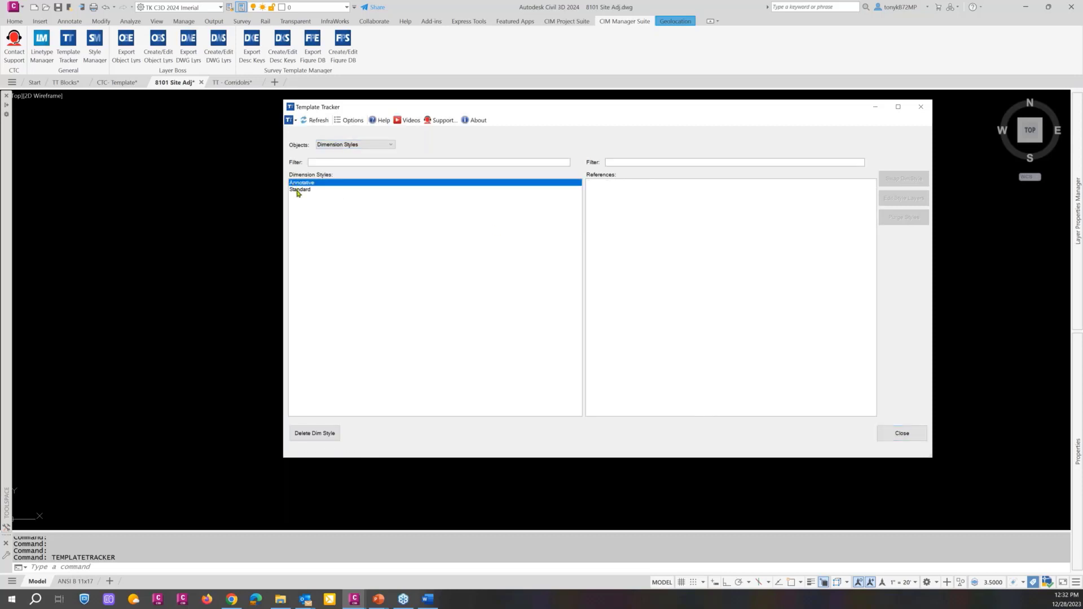
click(299, 190)
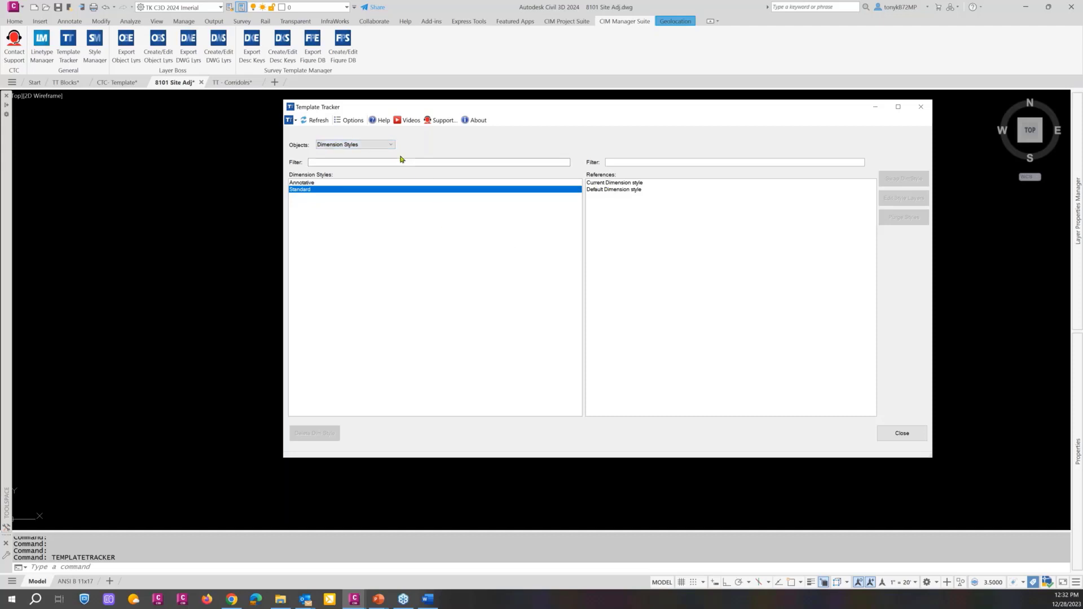
click(915, 430)
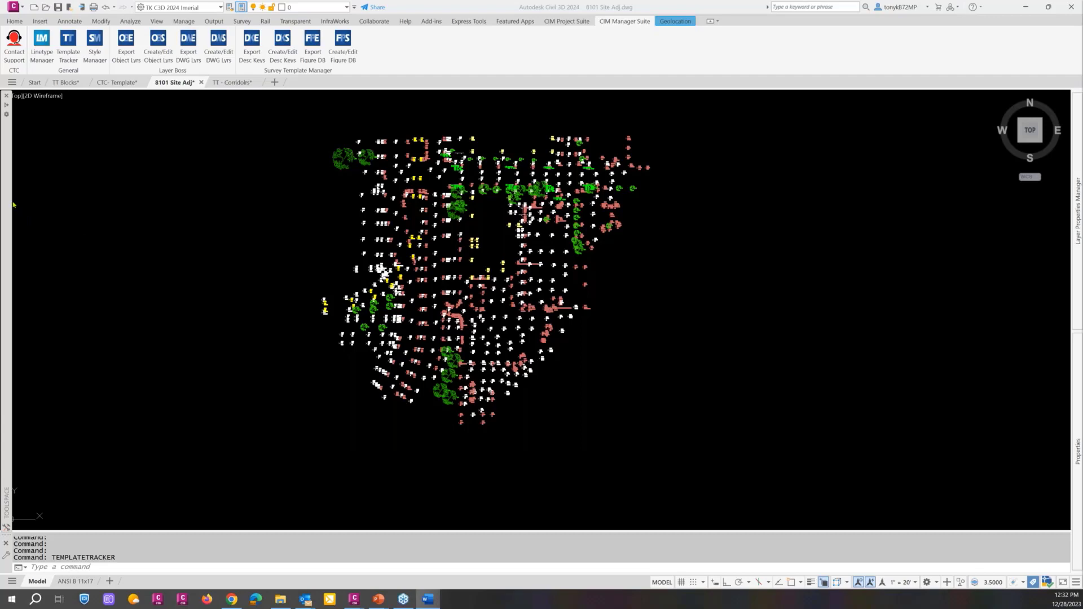
Step: Check the text style in the label style defaults of 8101 Site Adj and cancel without changes
mouse_move(8, 207)
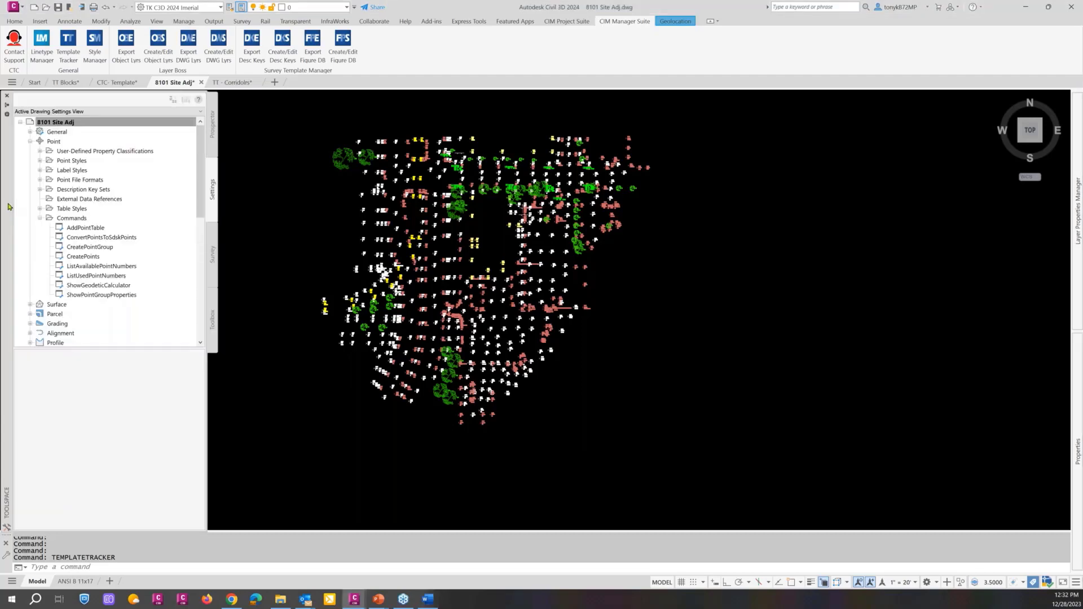
click(79, 122)
right_click(82, 129)
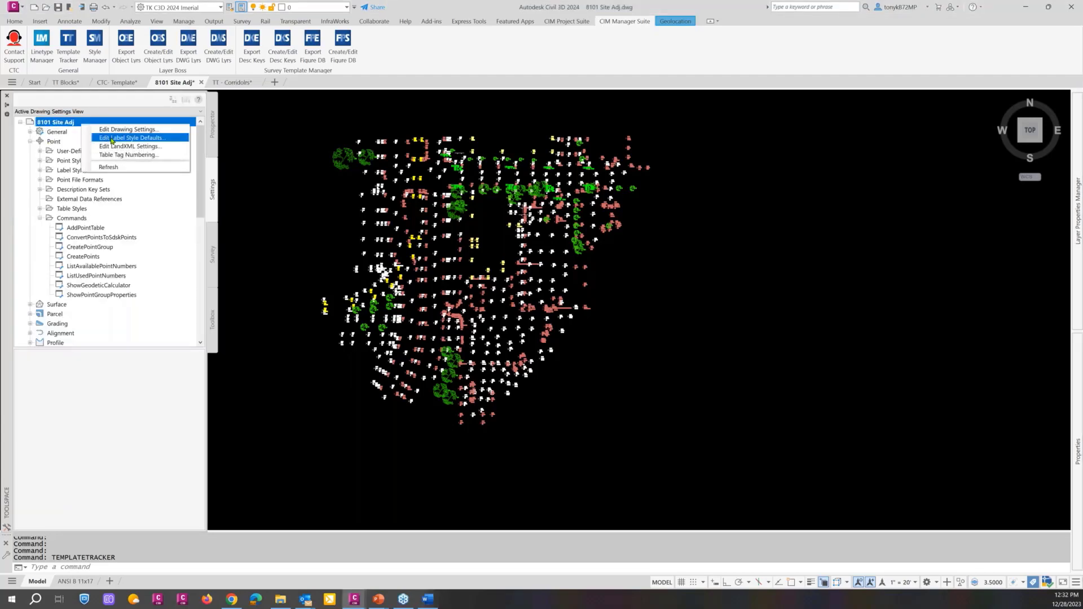
click(125, 139)
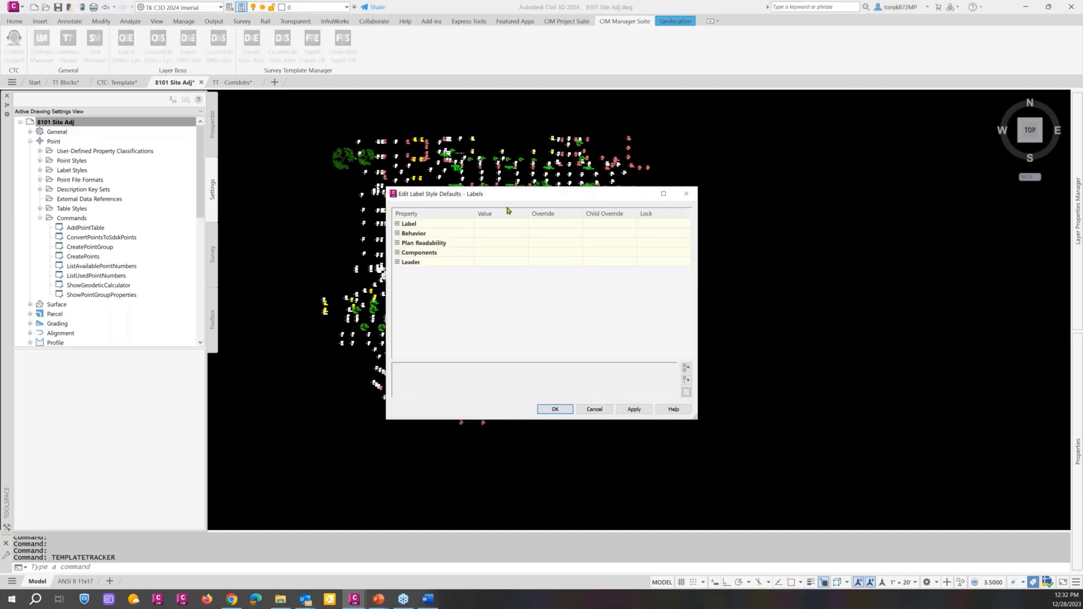
click(397, 224)
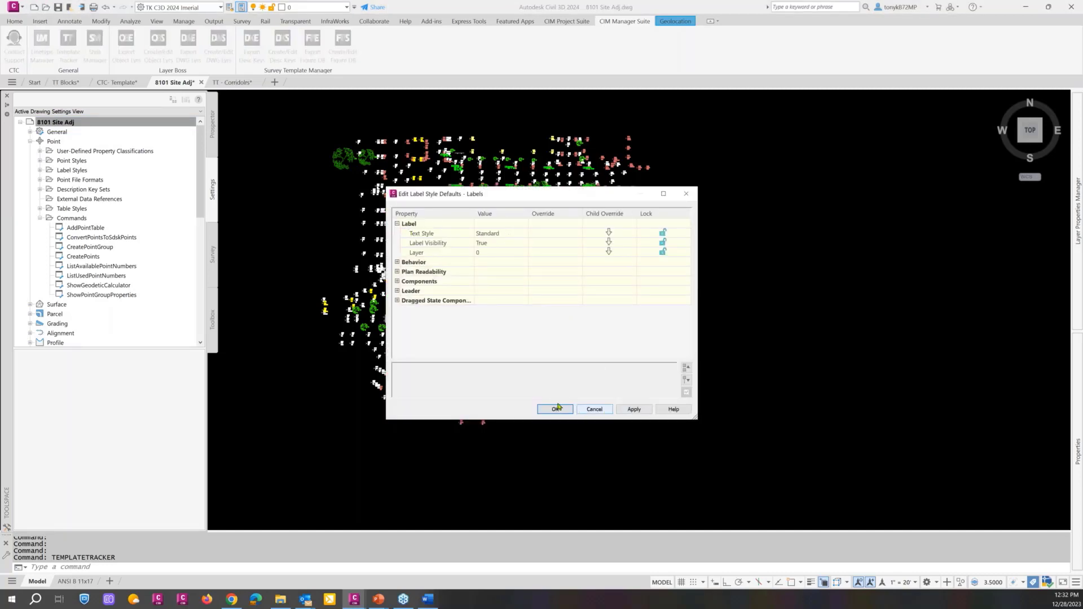
click(593, 409)
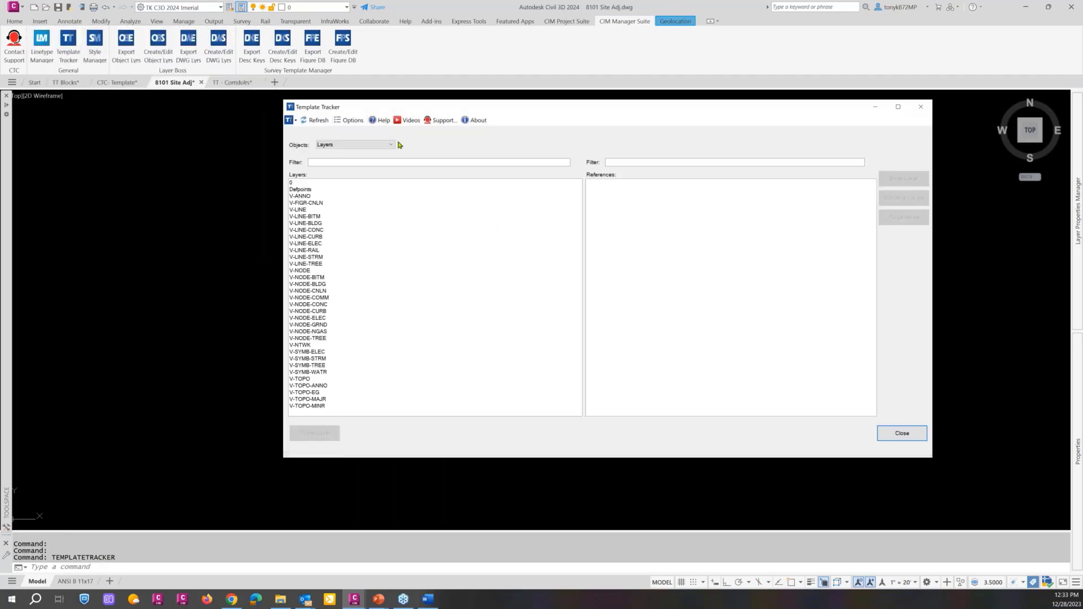
Step: List the text styles in Template Tracker and try to swap Standard for CTC - STD in the Default Text Style reference
click(389, 145)
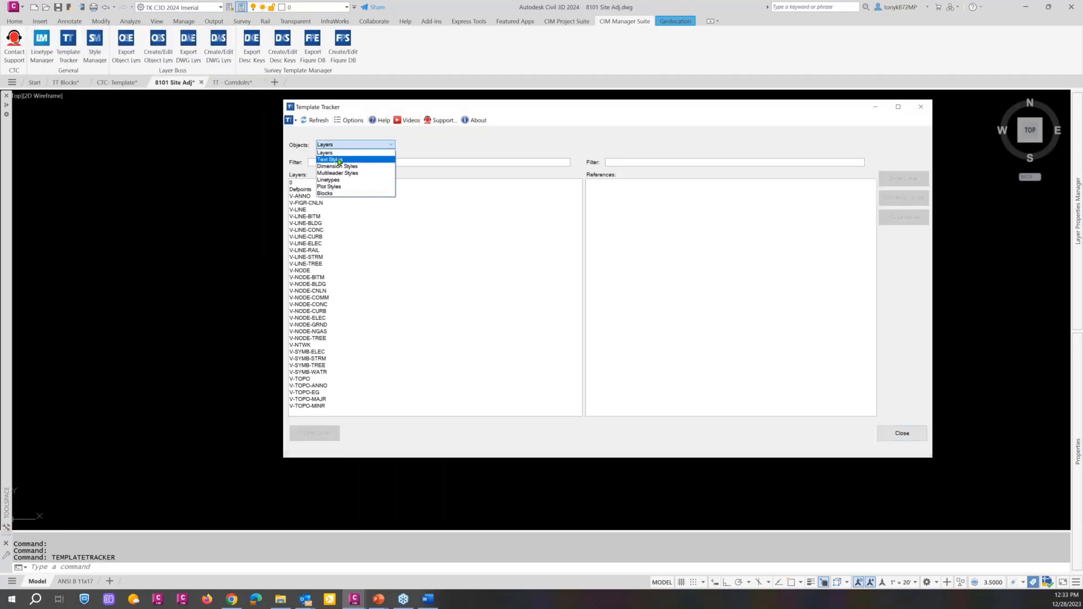
click(341, 158)
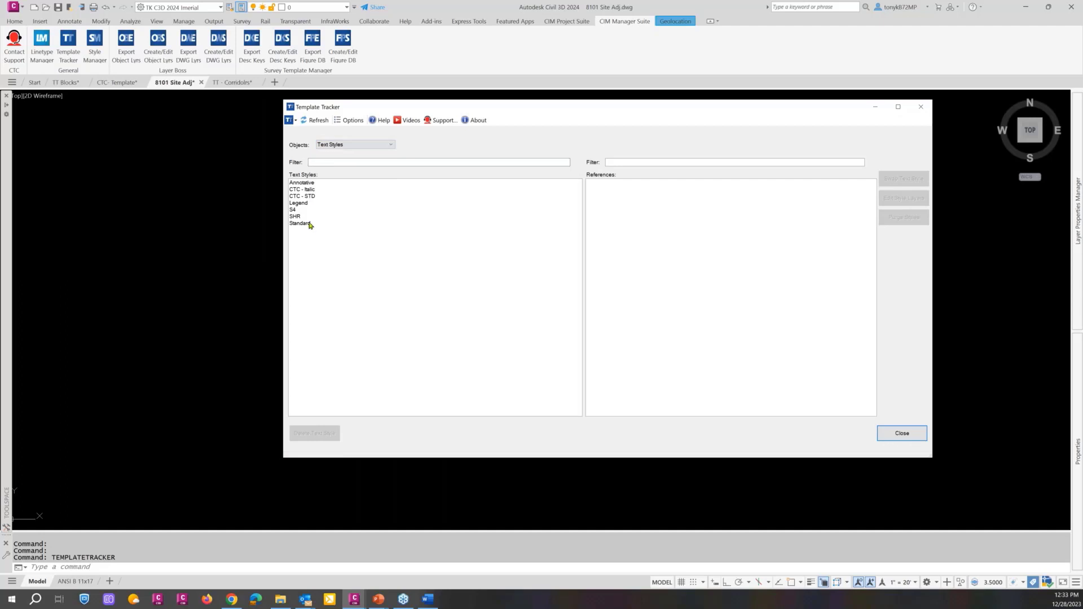
click(310, 223)
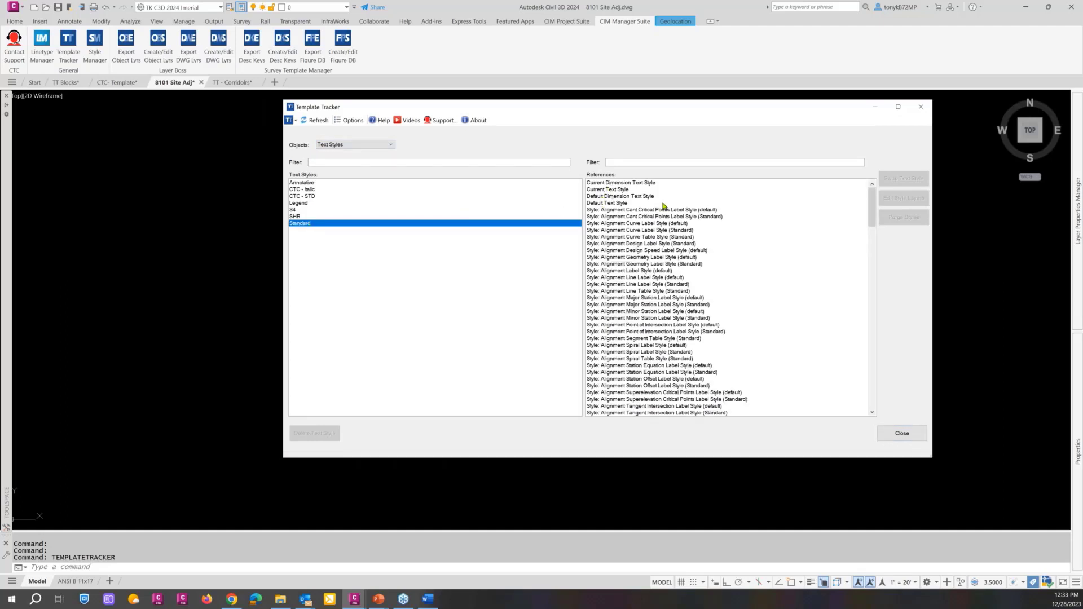
click(607, 203)
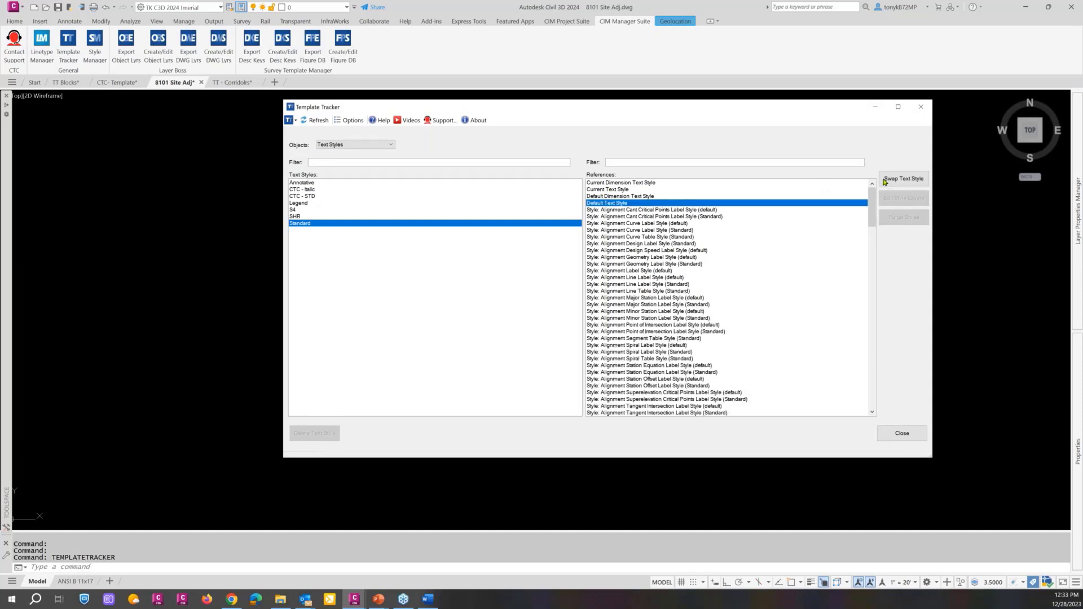
click(903, 179)
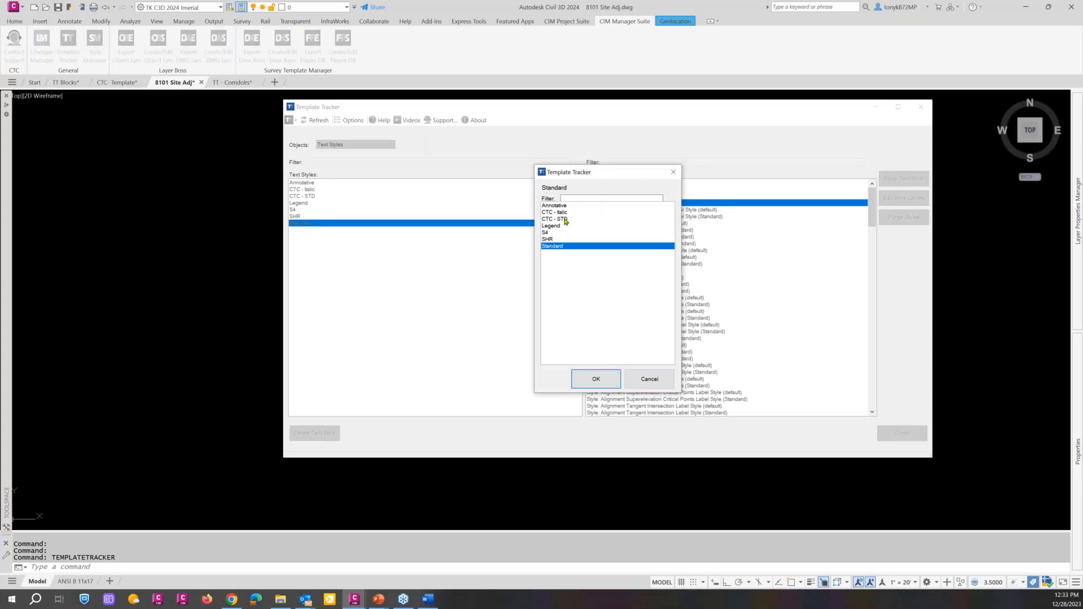
click(566, 219)
click(598, 380)
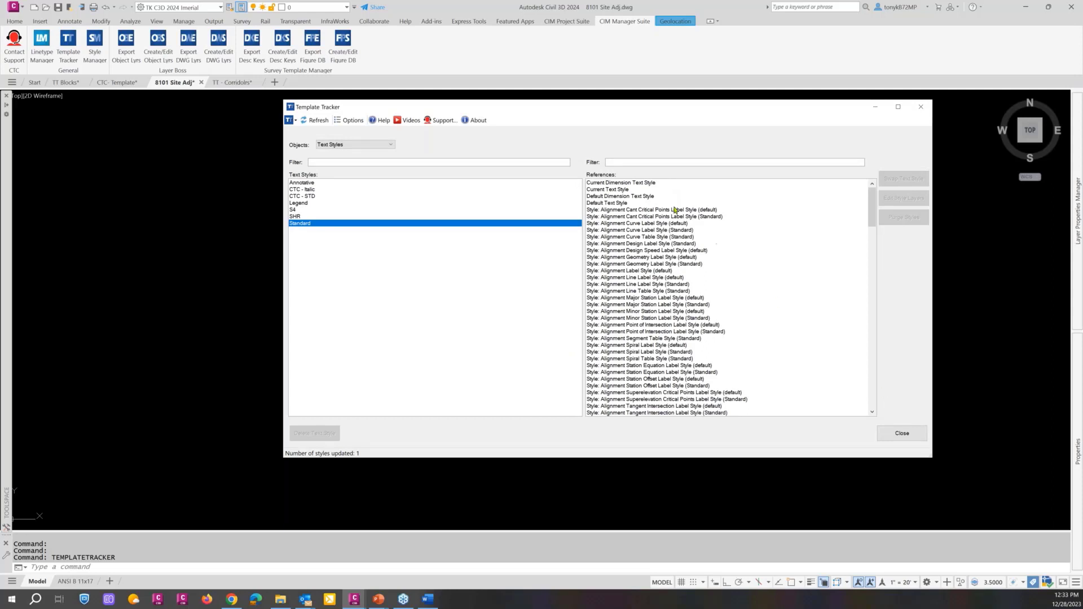
Step: Repeat the Default Text Style swap from Standard to CTC - STD and close Template Tracker
click(613, 203)
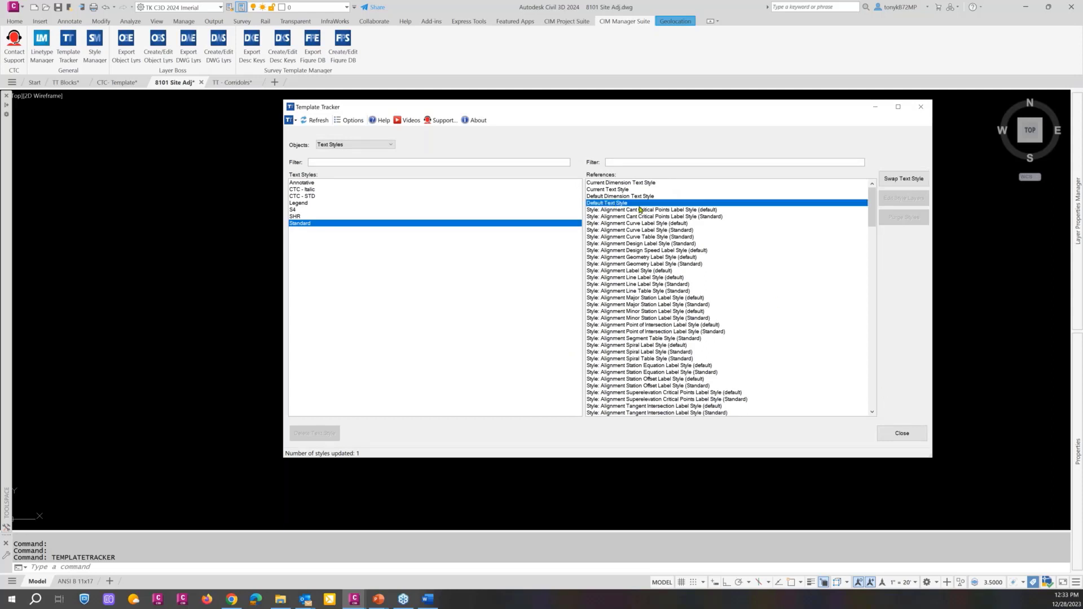
click(889, 179)
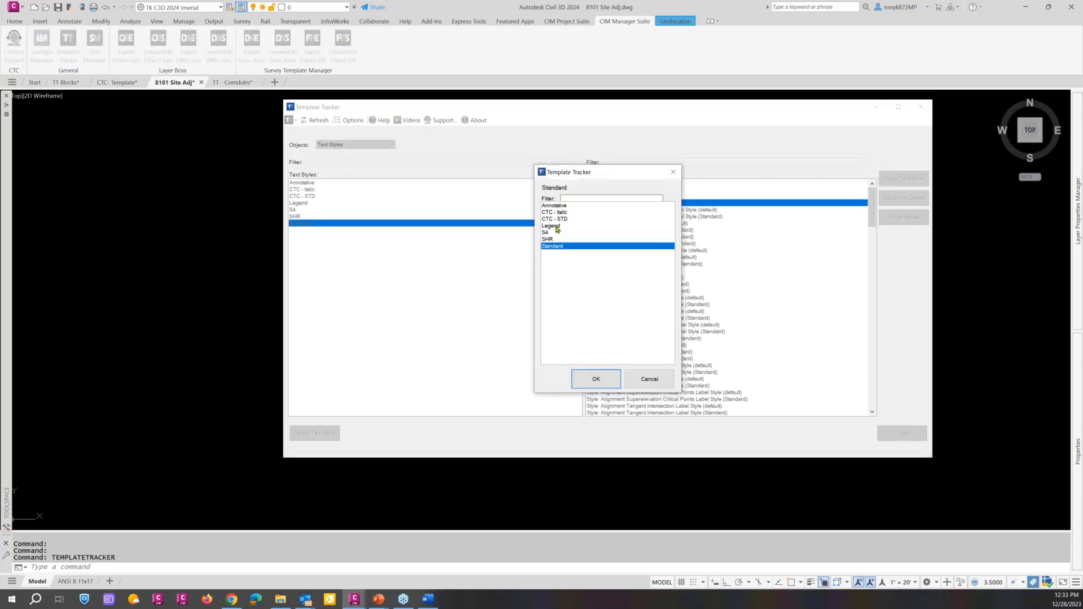
click(552, 219)
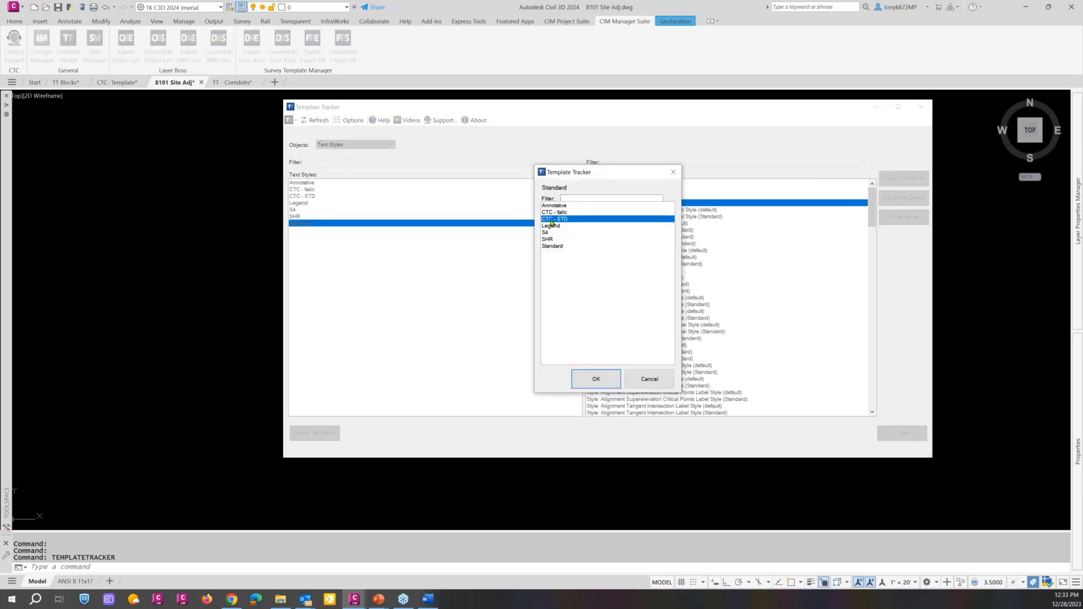
double_click(552, 220)
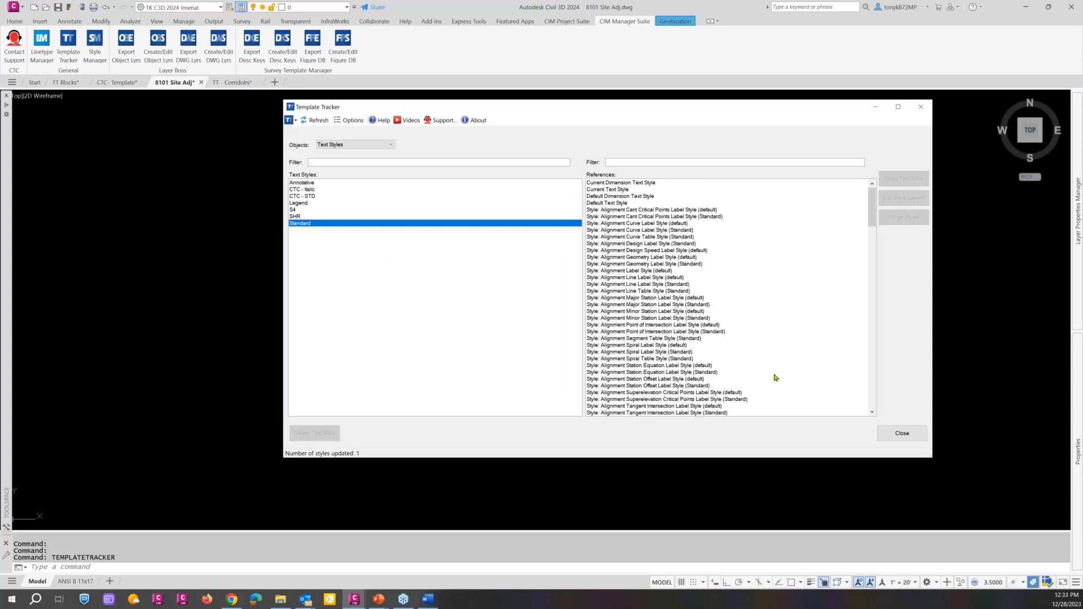
click(902, 434)
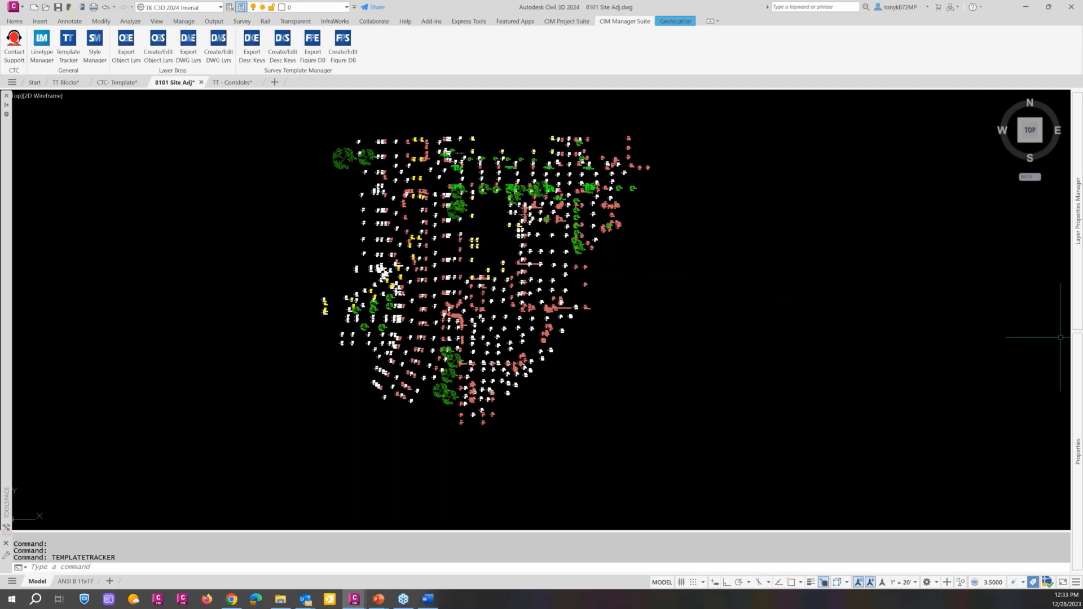
Step: Switch to the TT - Corridors drawing and identify the Pine Dev Main, Manchester and Tiny Court corridors by selecting each, clearing the selections
click(228, 84)
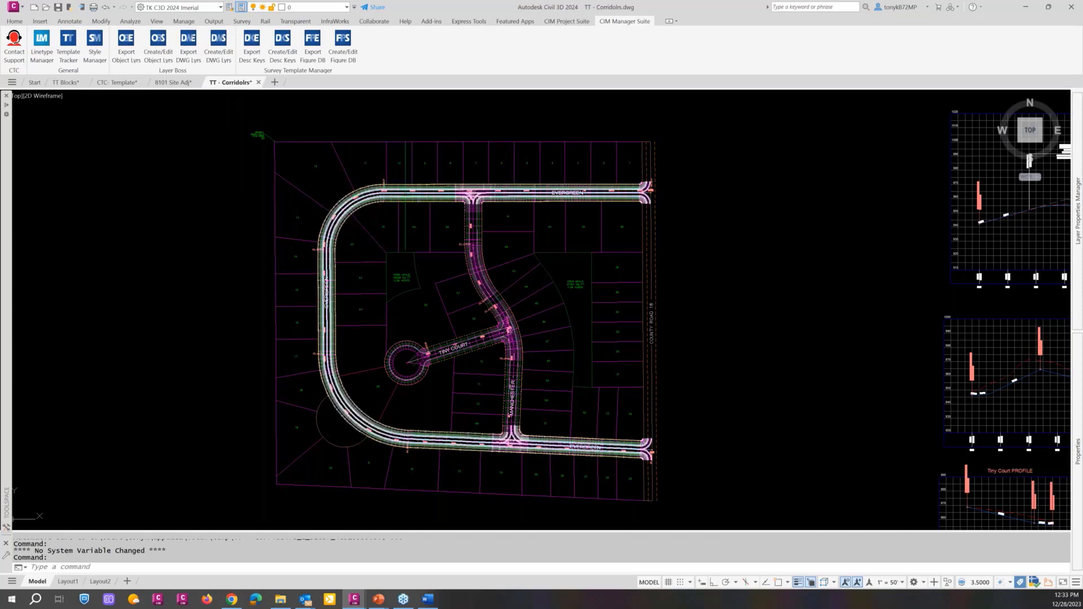
click(409, 192)
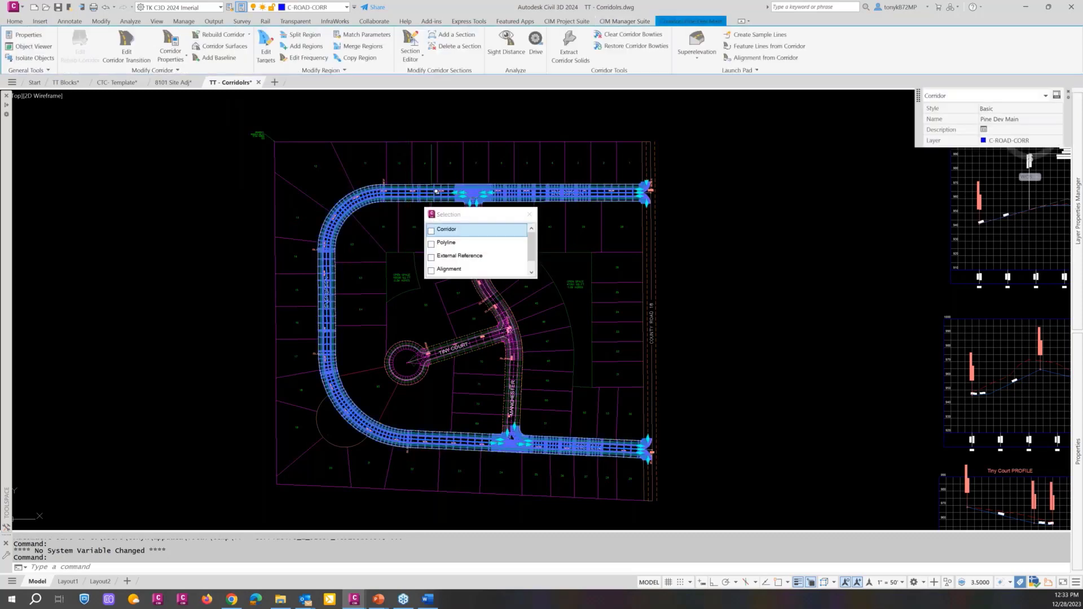
click(454, 228)
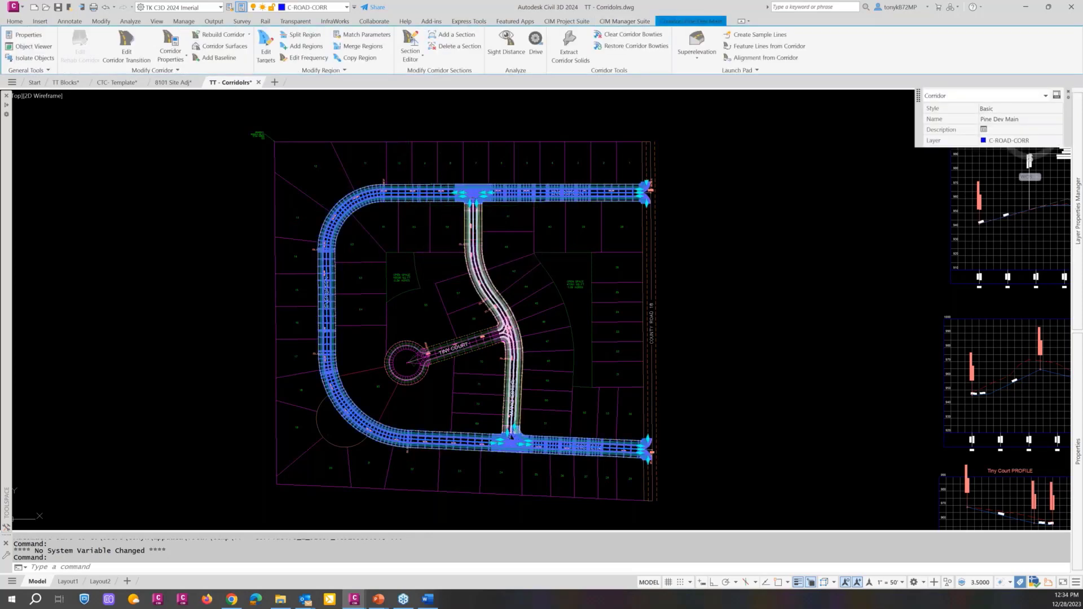
key(Escape)
click(468, 216)
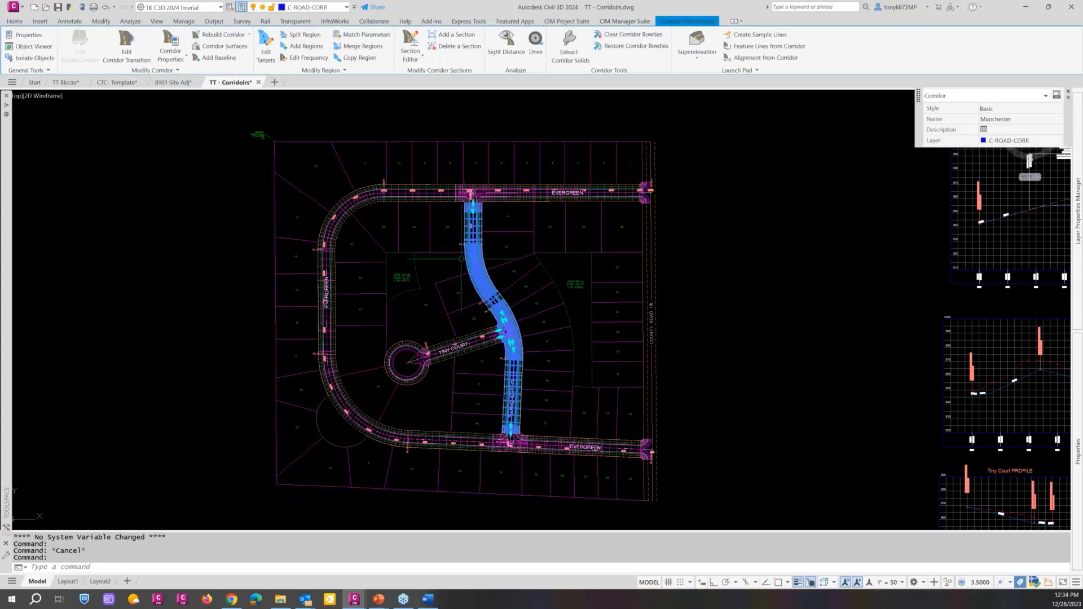
key(Escape)
click(451, 350)
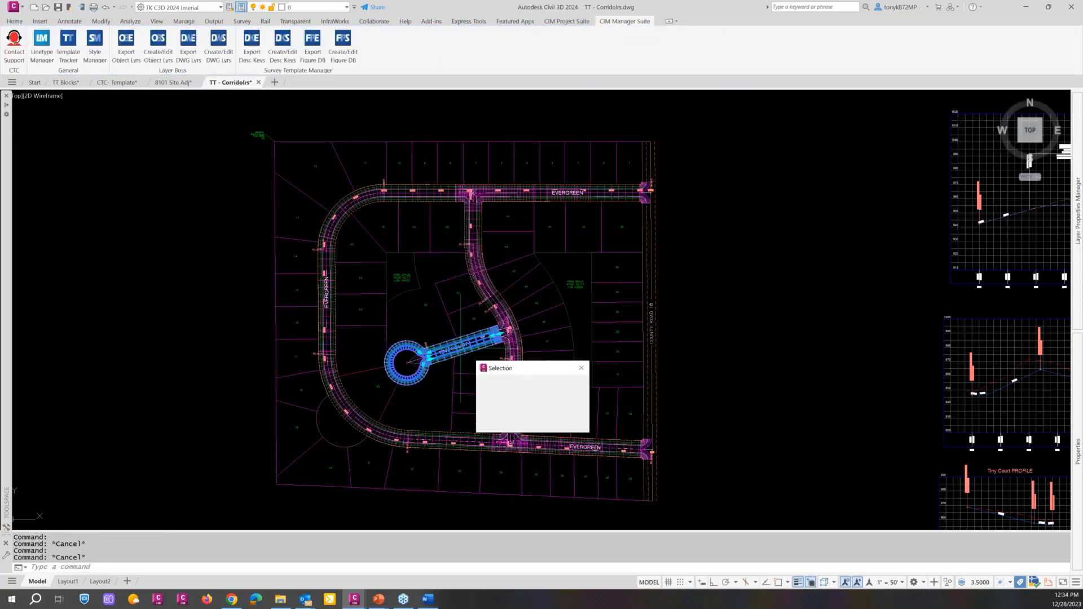
key(Escape)
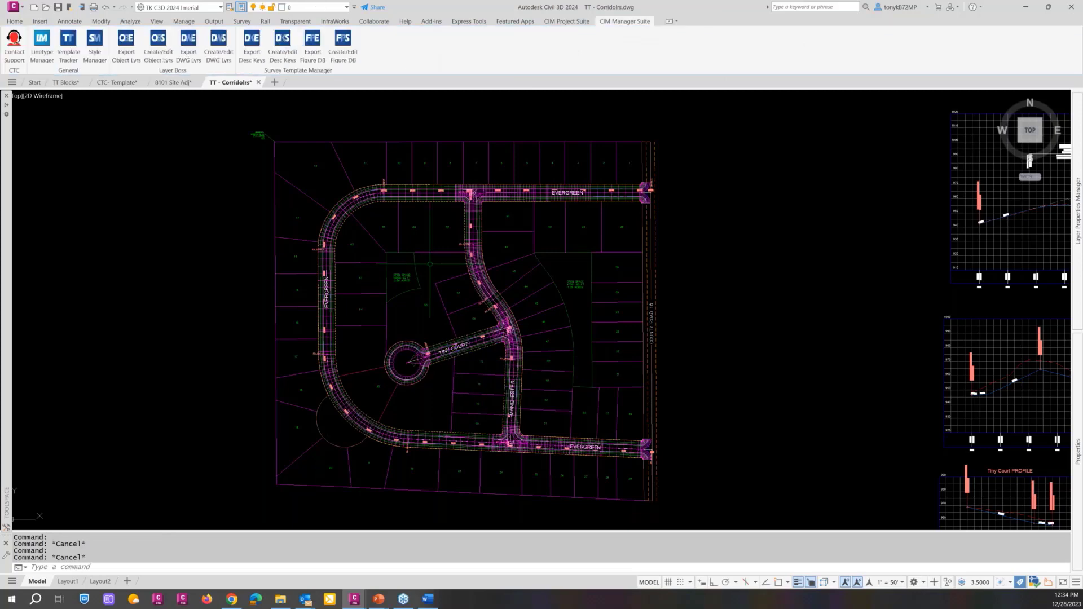
Step: Open Template Tracker for the corridor drawing and filter its layers by c-road-c
click(69, 39)
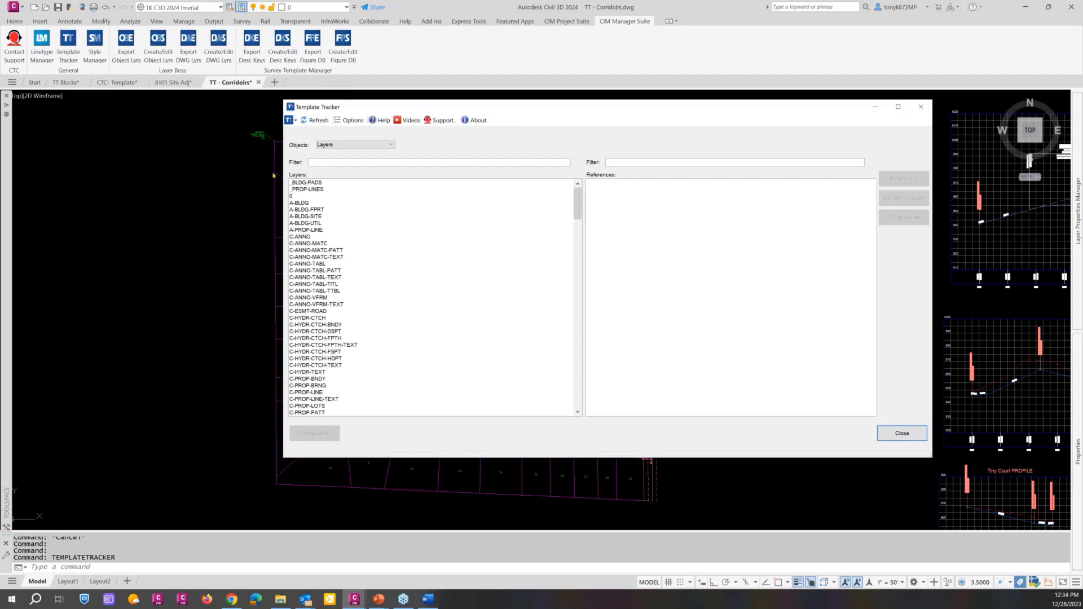
drag(404, 106, 399, 121)
click(338, 176)
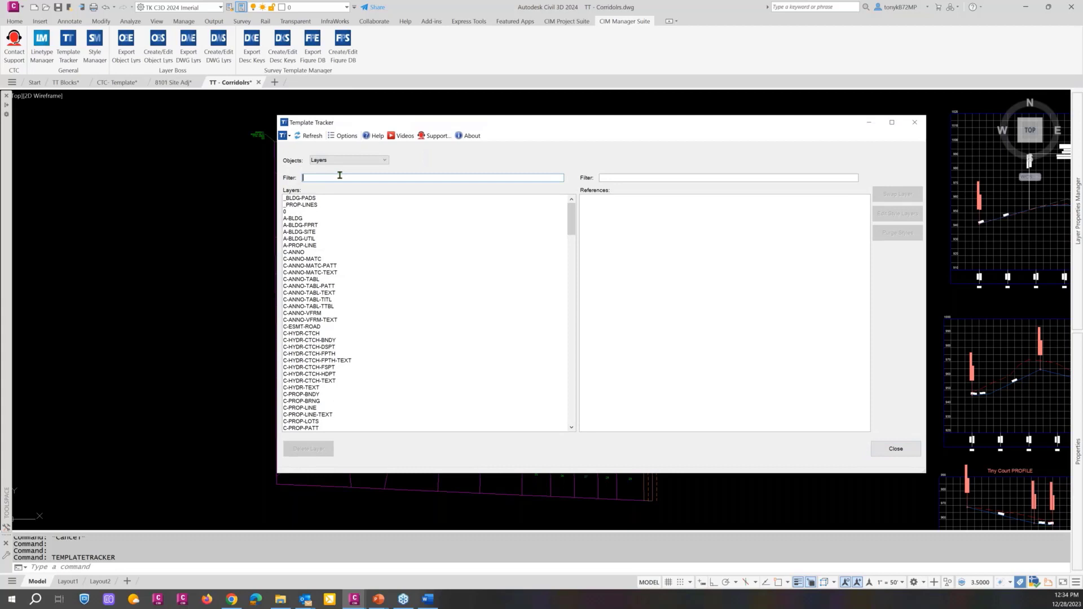
text(c-)
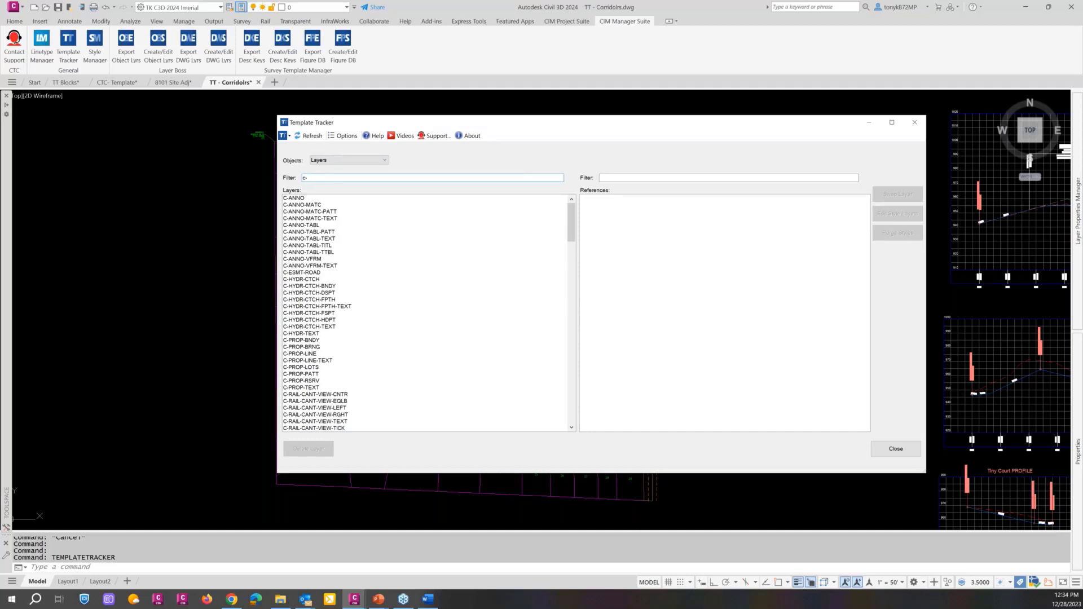
text(roa)
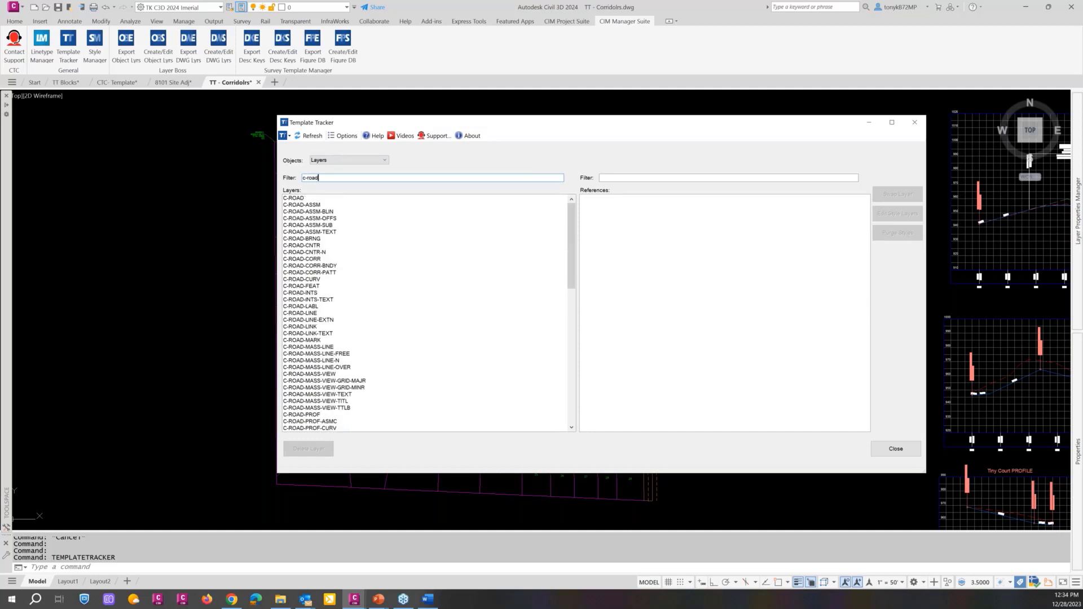
text(d-)
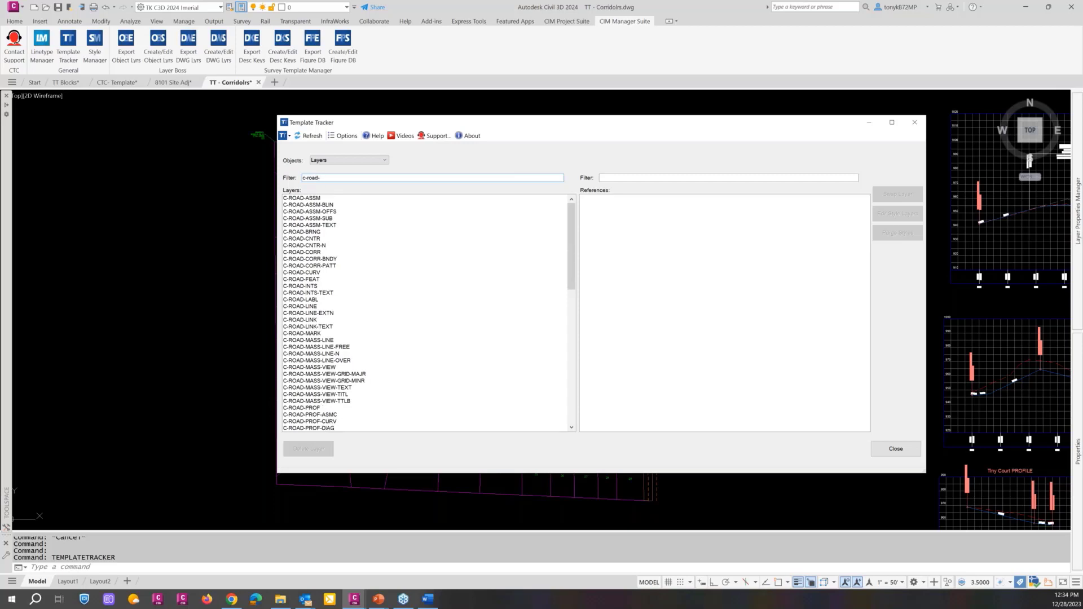
text(coo)
key(BackSpace)
key(BackSpace)
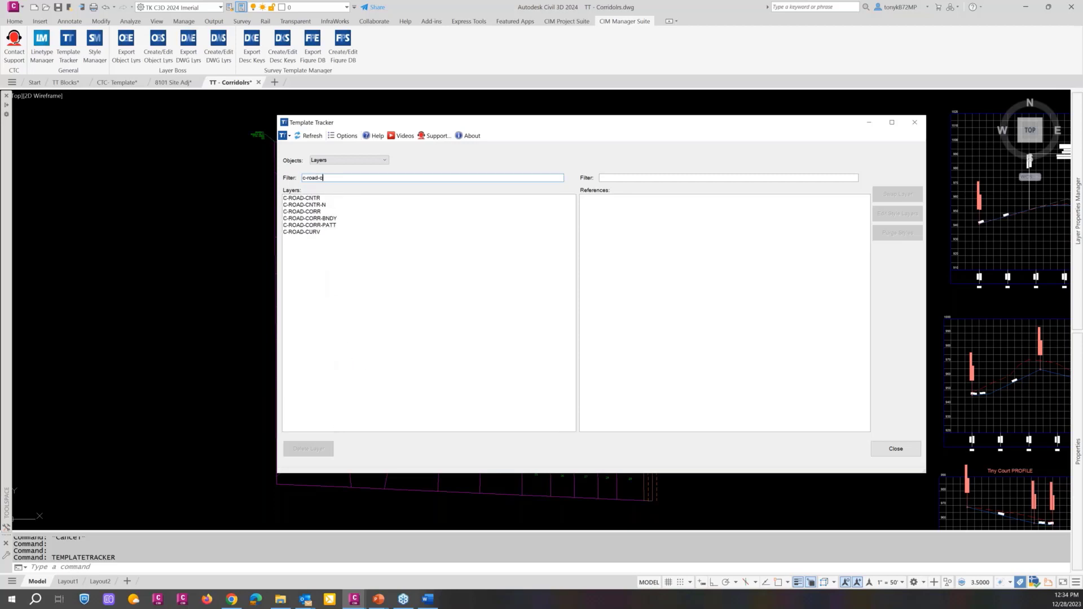
Step: Swap the Pine Dev Main corridor's layer reference from C-ROAD-CORR to C-ROAD-CNTR and close Template Tracker
click(313, 212)
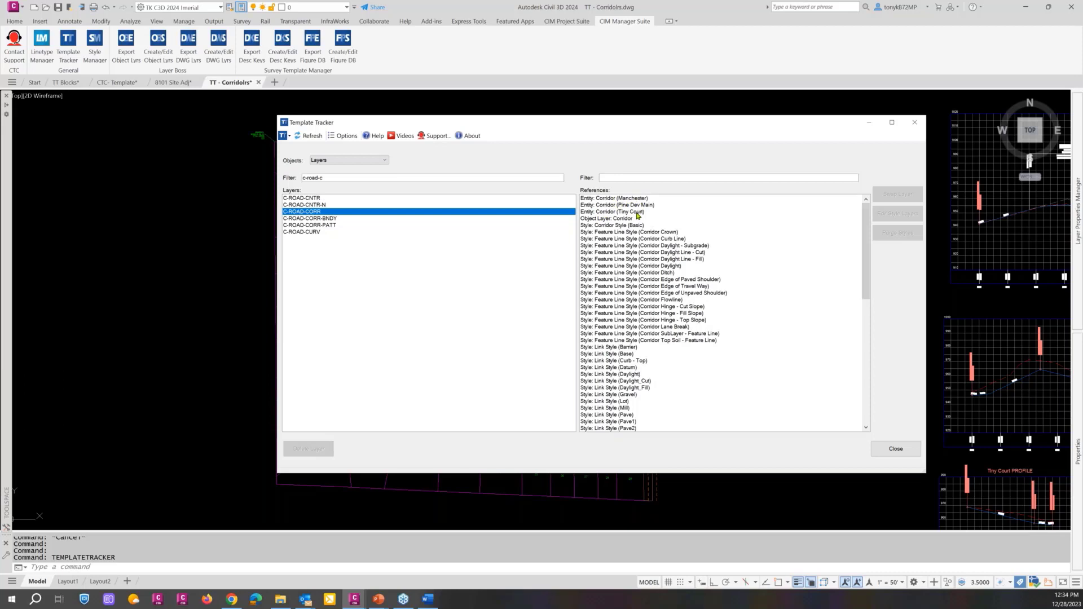
click(607, 200)
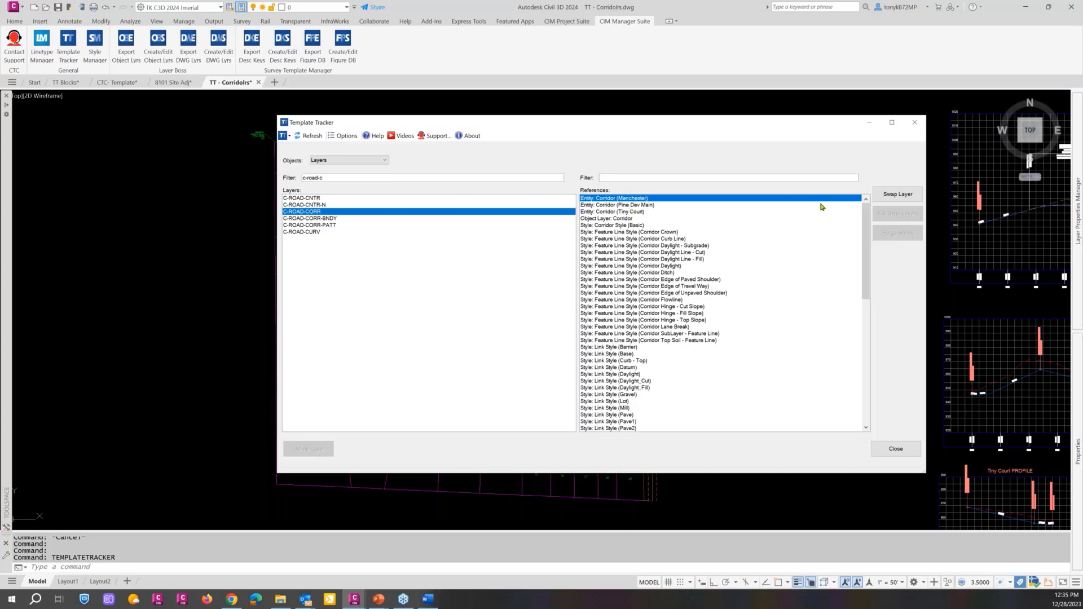
click(622, 206)
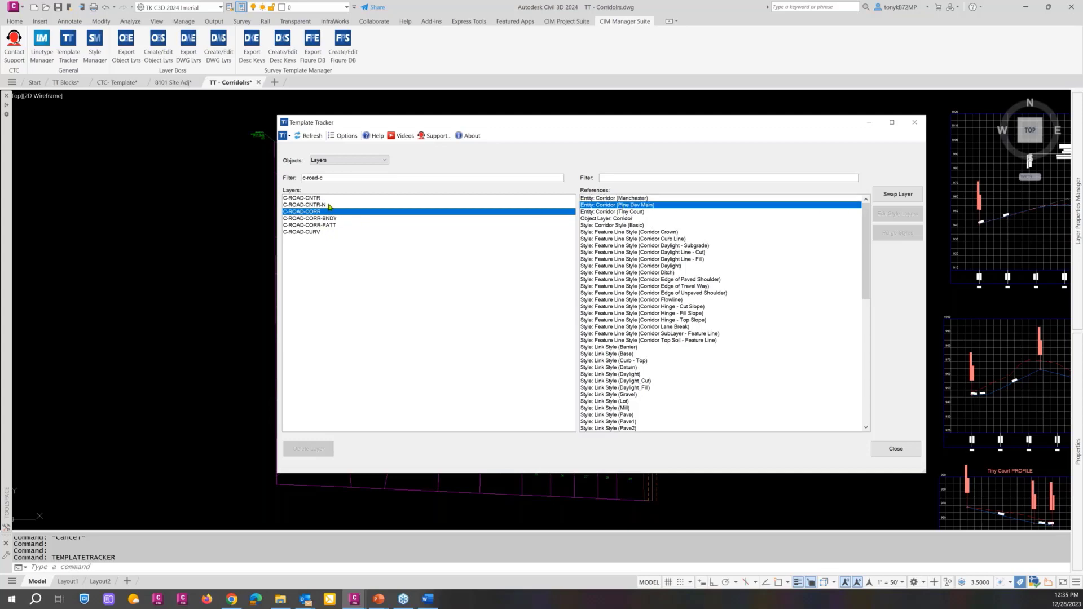
click(892, 194)
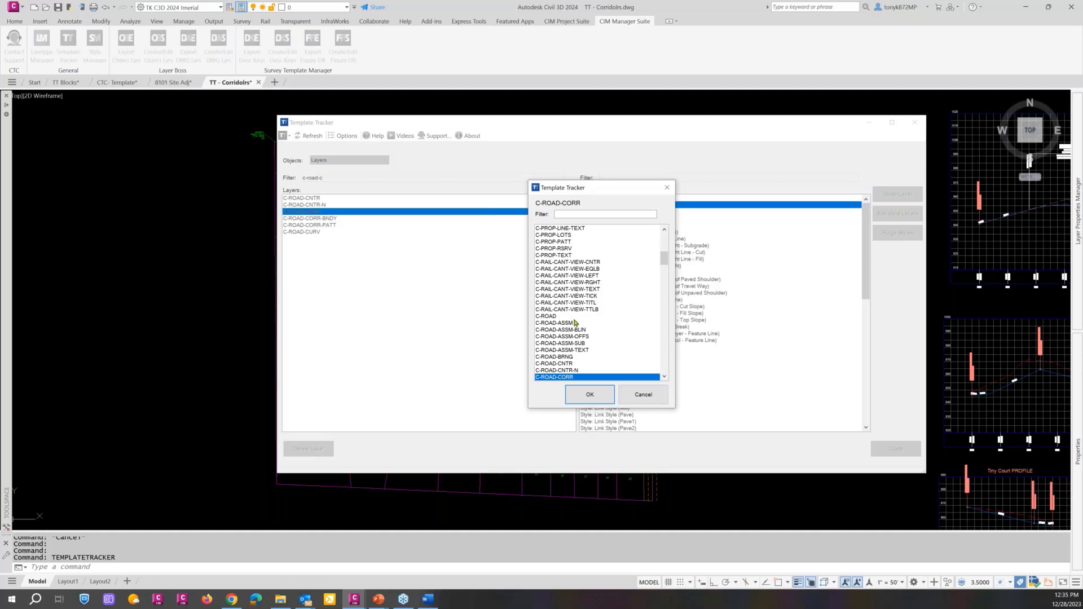
click(568, 364)
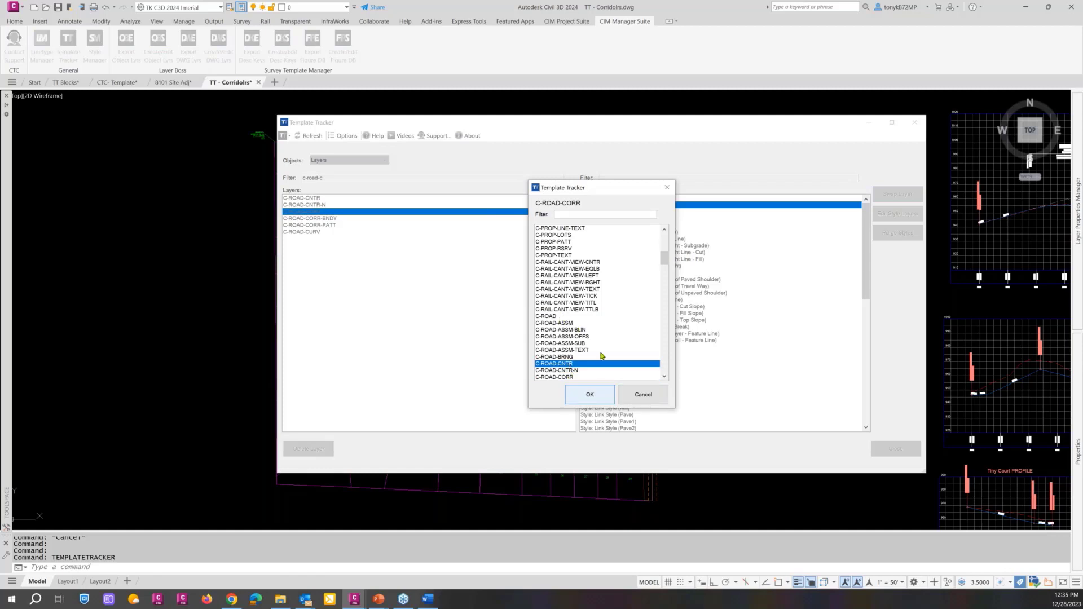
click(589, 394)
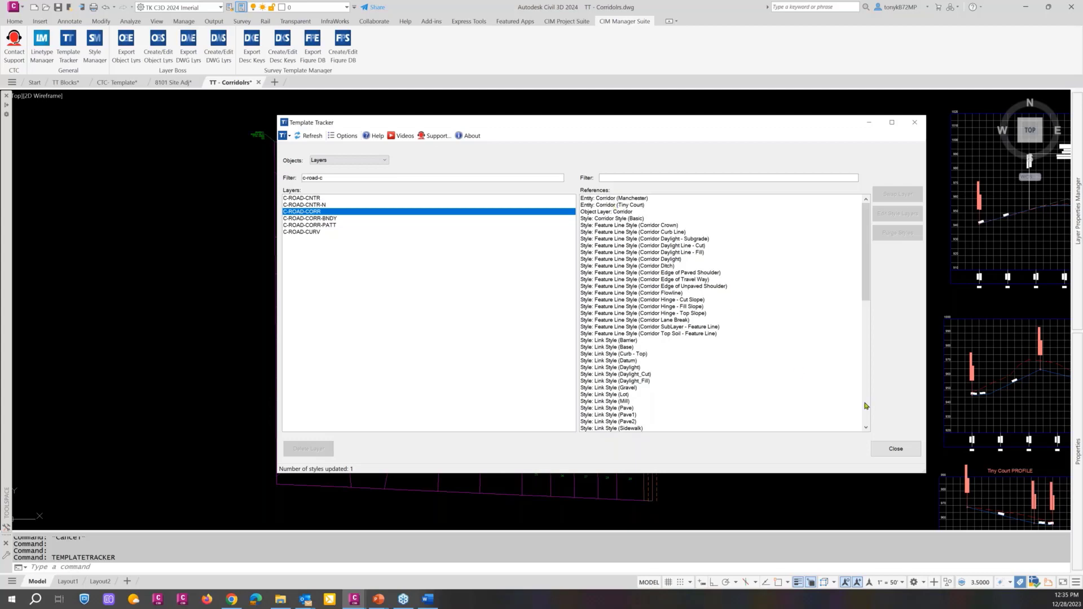
click(895, 449)
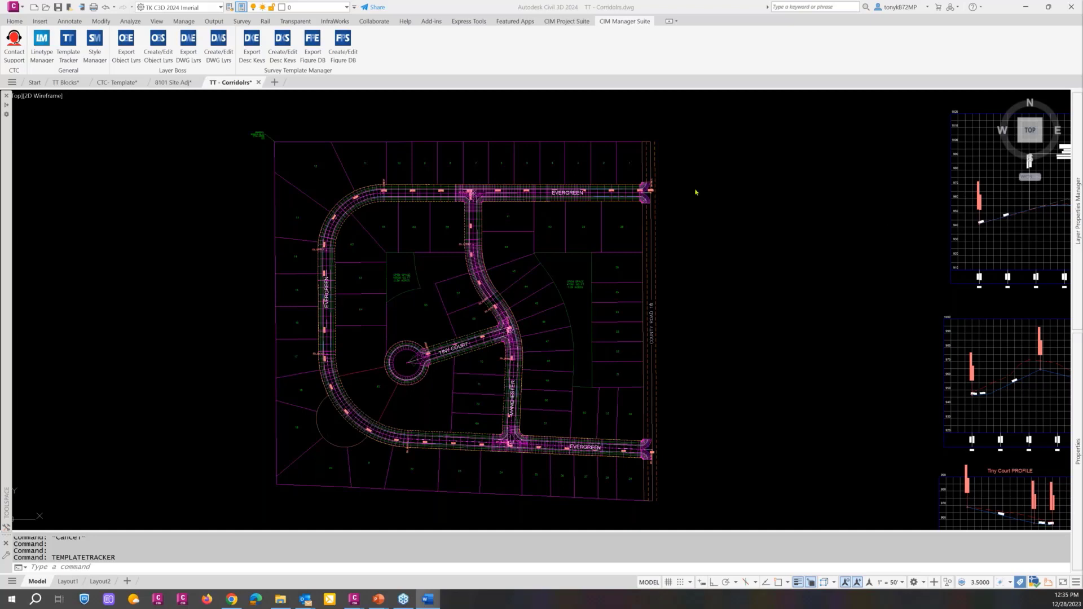
Step: Switch to the TT Blocks drawing and list its linetypes in Template Tracker
mouse_move(131, 87)
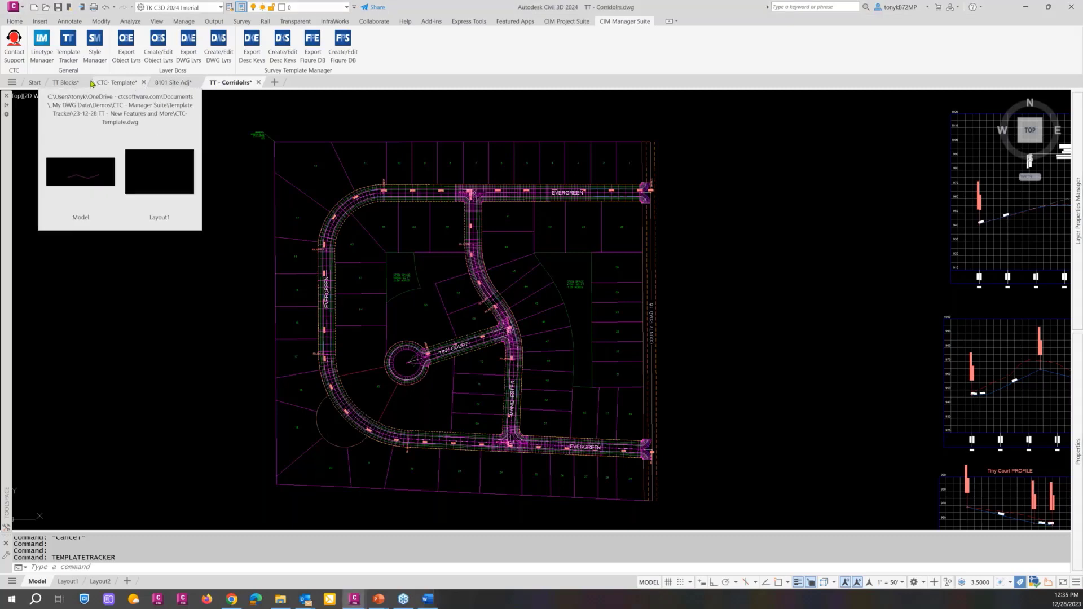
click(73, 86)
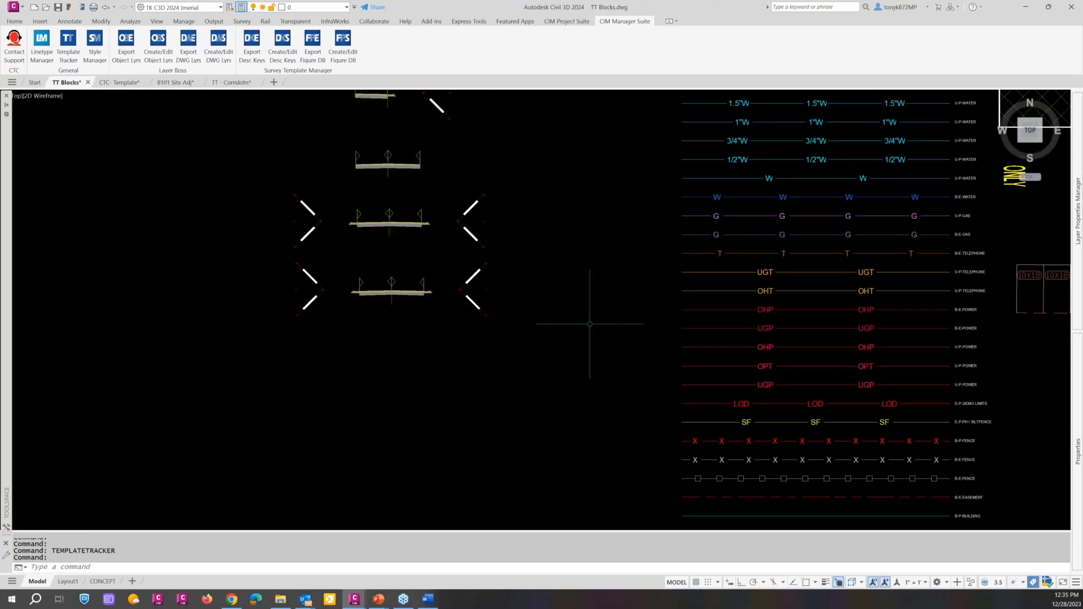
scroll(205, 293, up, 4)
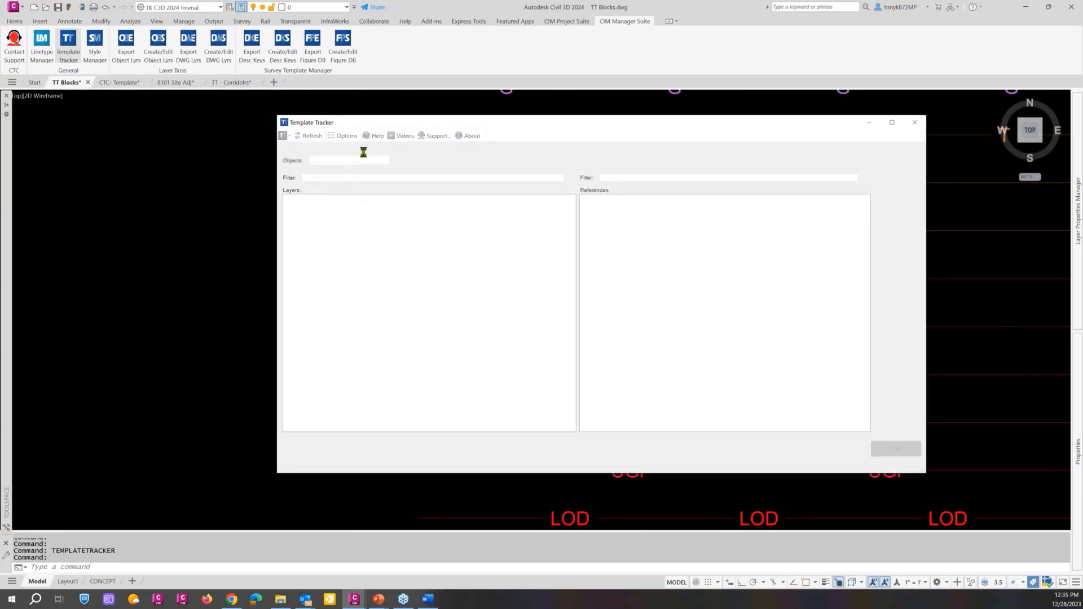
click(384, 161)
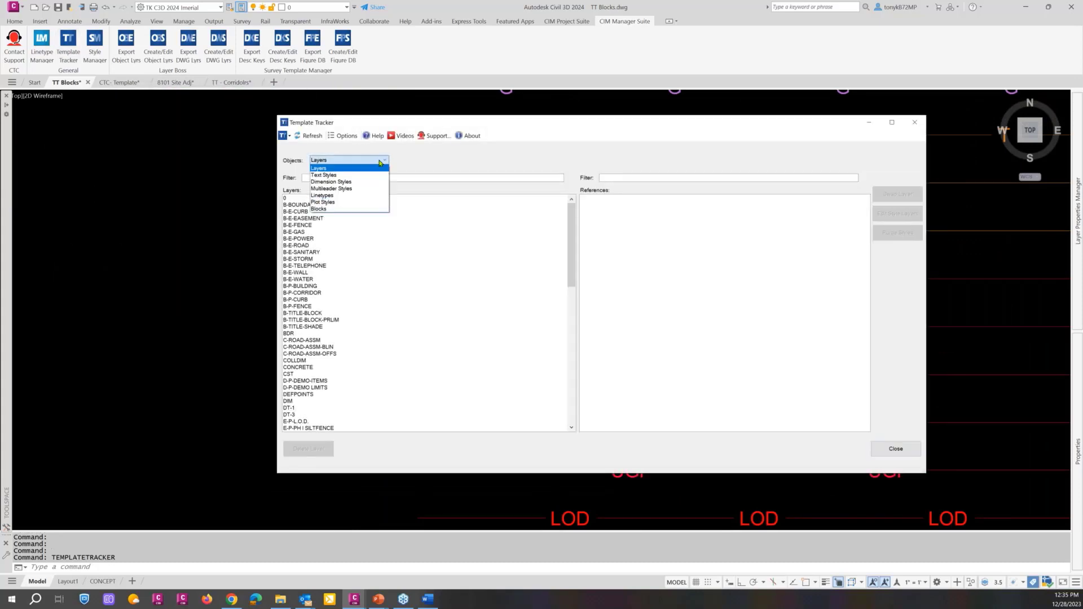
click(342, 196)
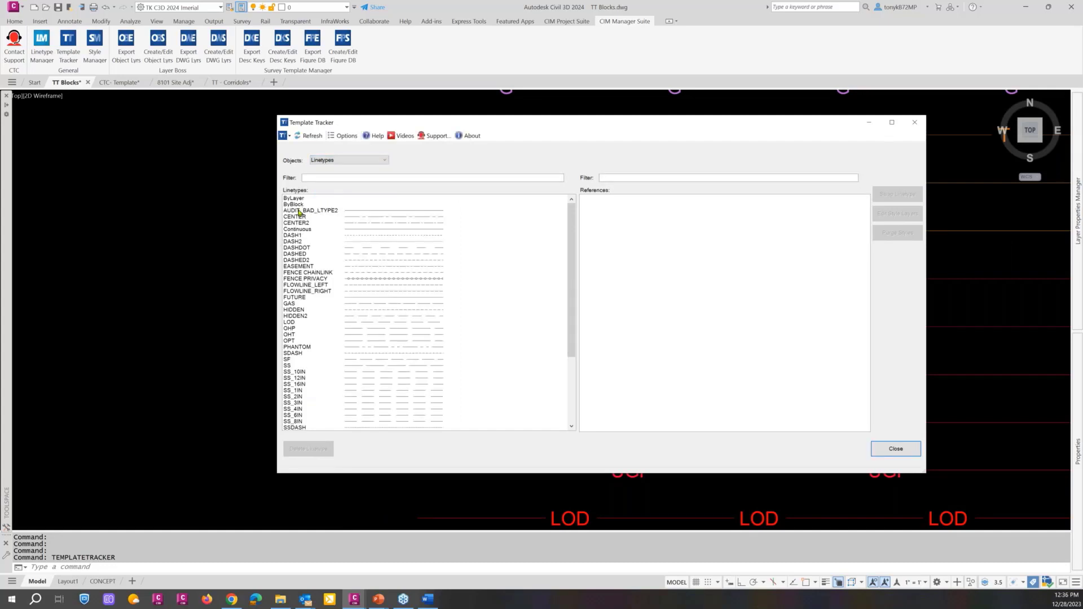
Step: Inspect the references of the ByBlock, CENTER, CENTER2 and DASHDOT linetypes, including the _TagCircle, _TagHexagon and _TagOct block entities under ByBlock
click(298, 206)
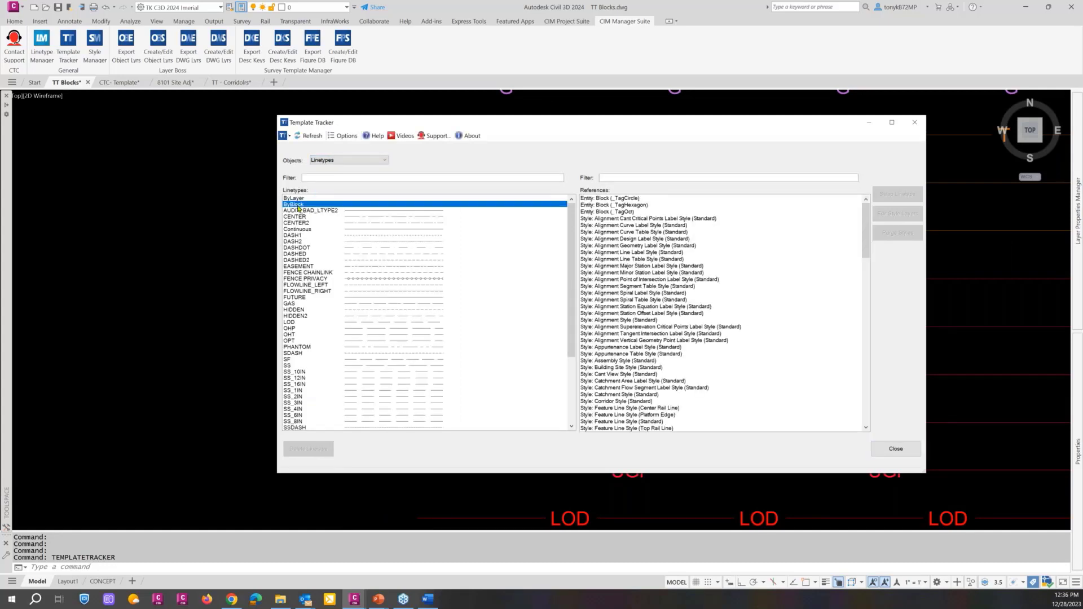
click(299, 218)
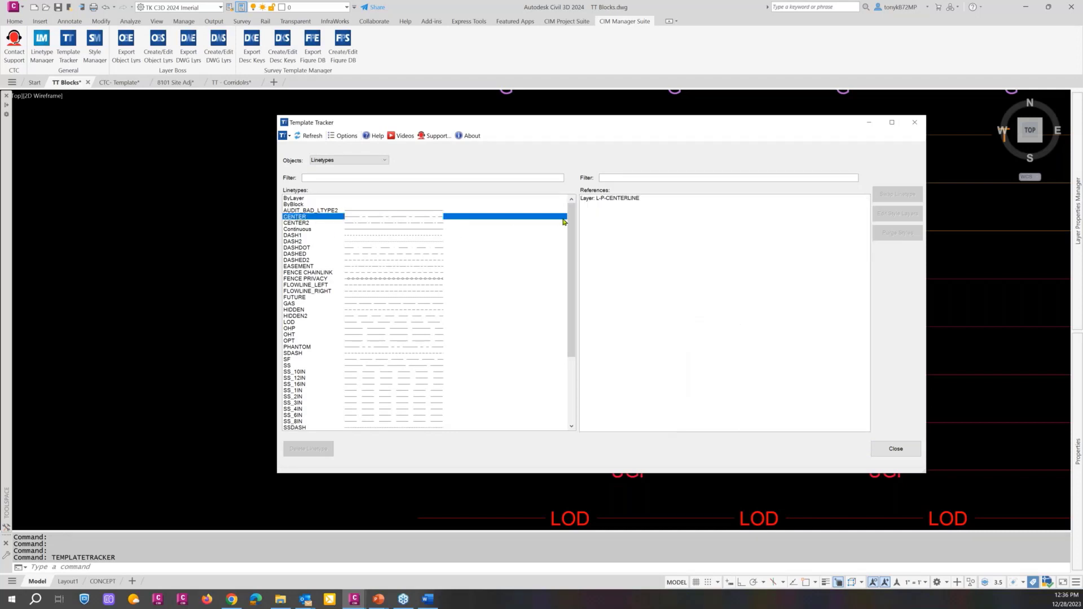
click(304, 206)
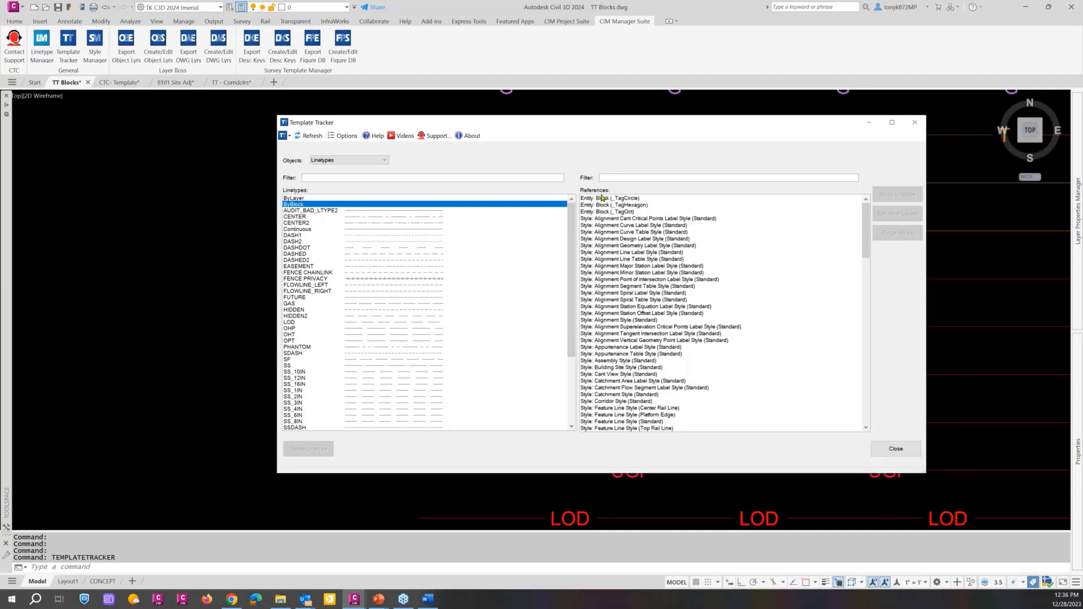
click(601, 199)
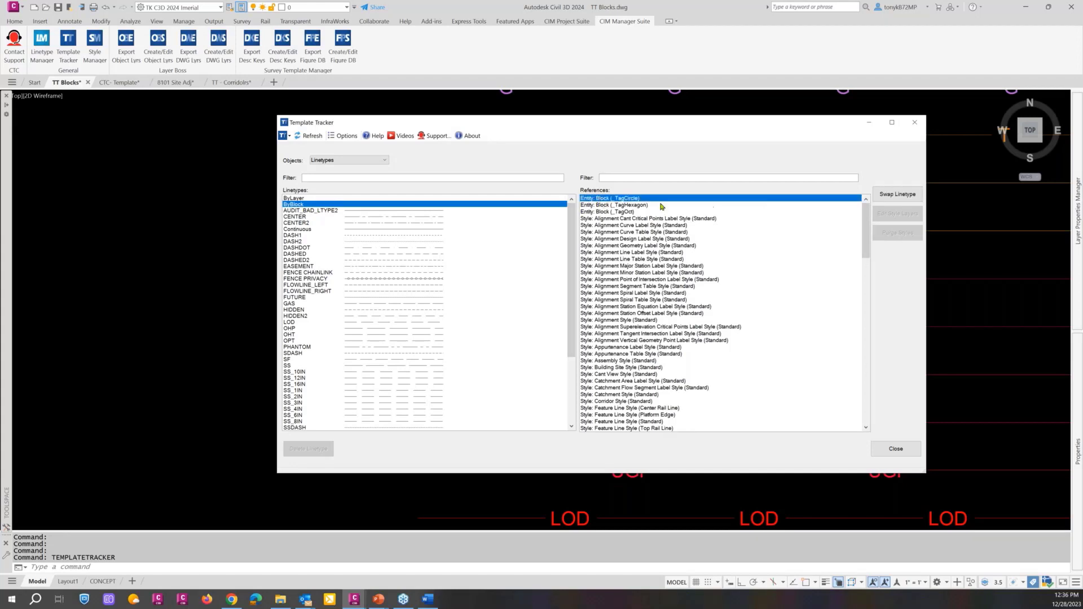
click(603, 206)
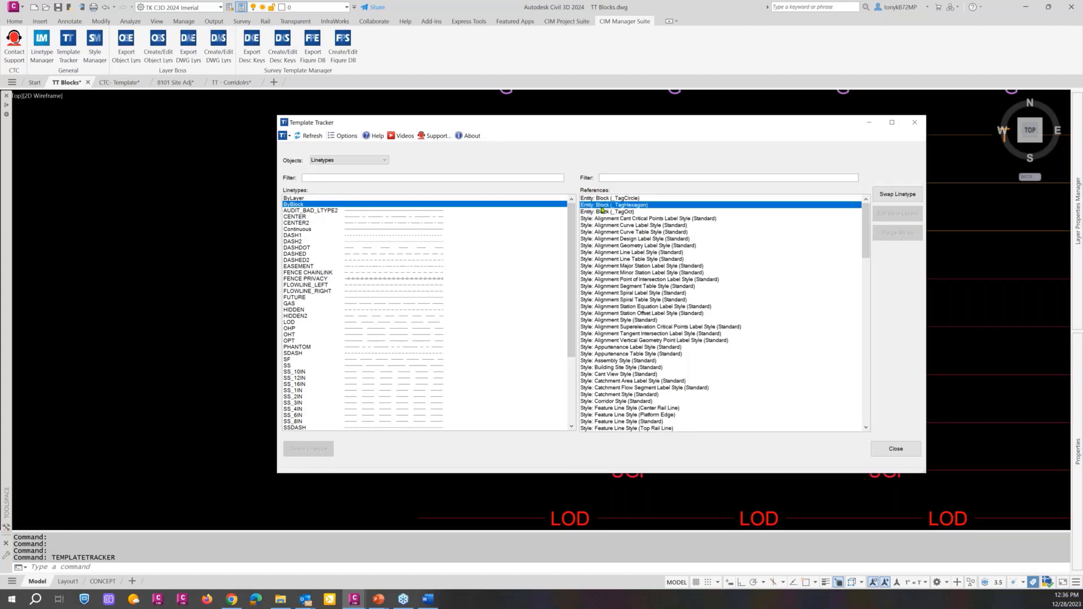
click(601, 212)
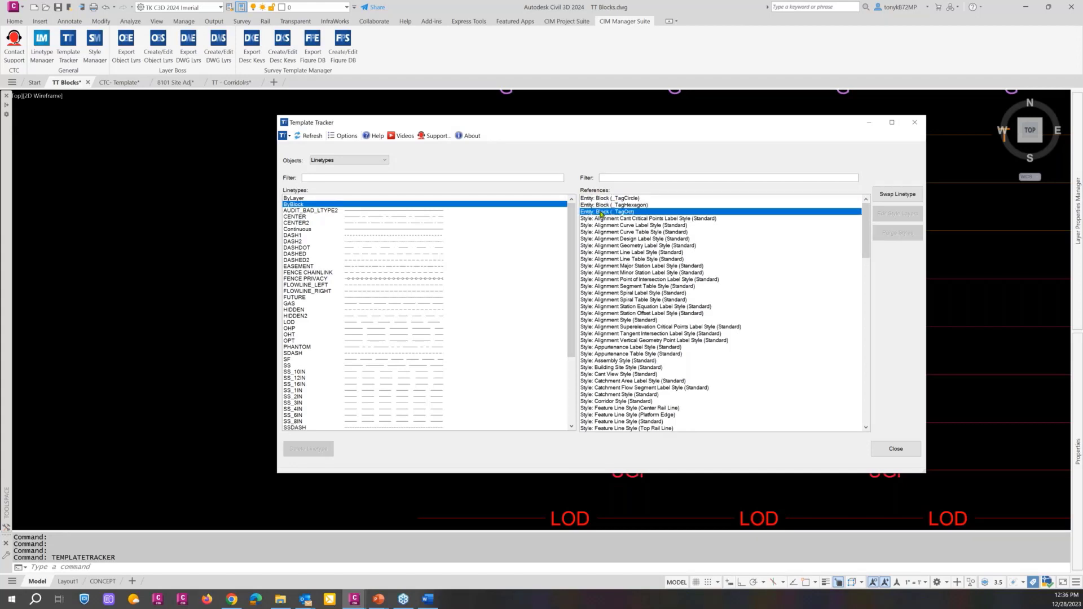
click(308, 224)
click(301, 248)
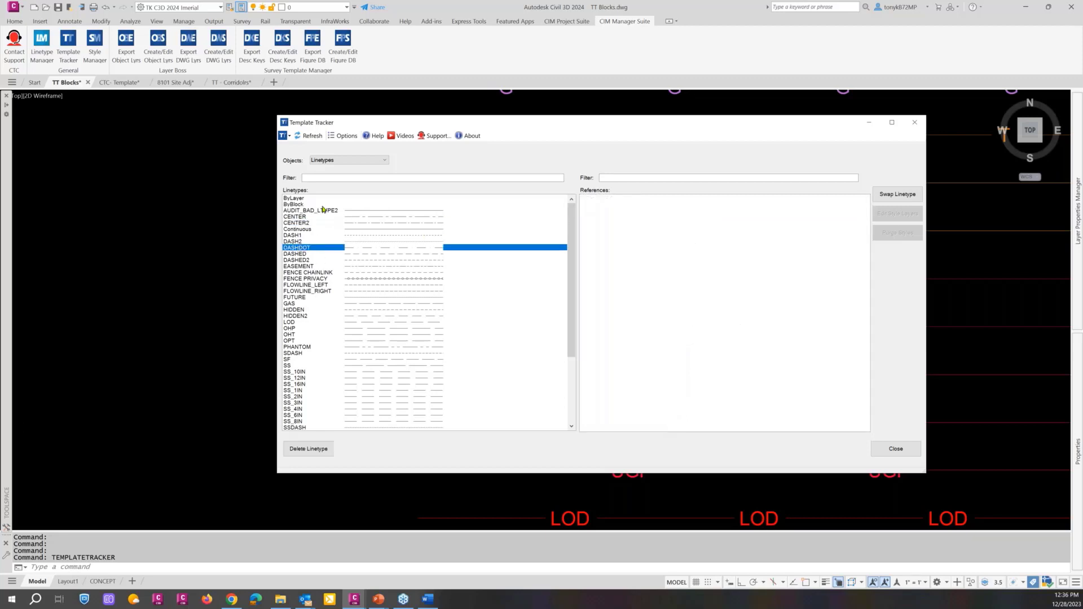
click(295, 217)
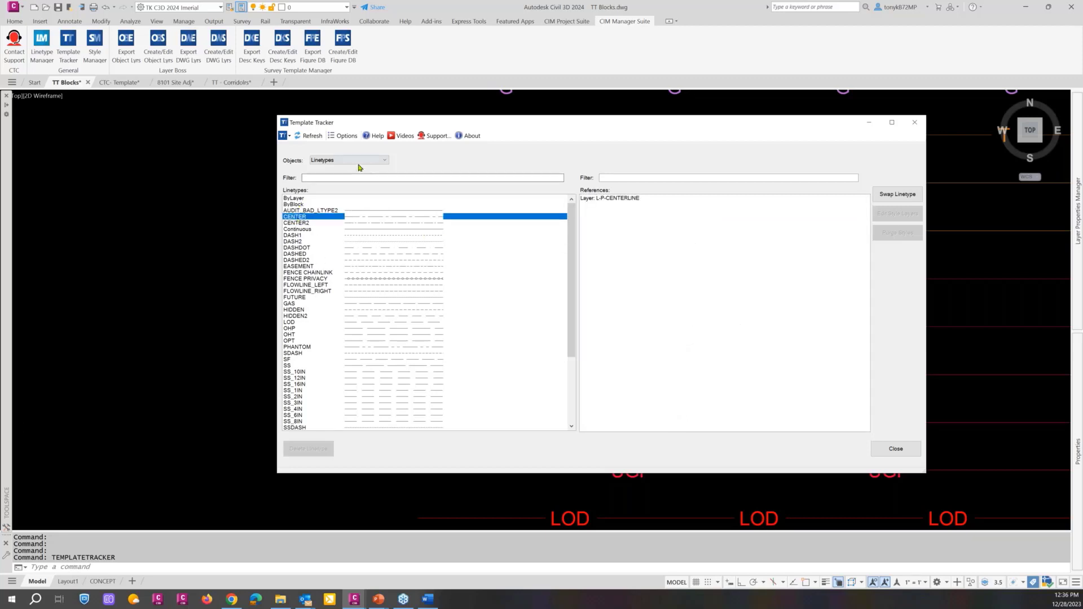
Step: List the drawing's layers and examine the references of layer 0, including the *U2 and Scale block entities
click(359, 161)
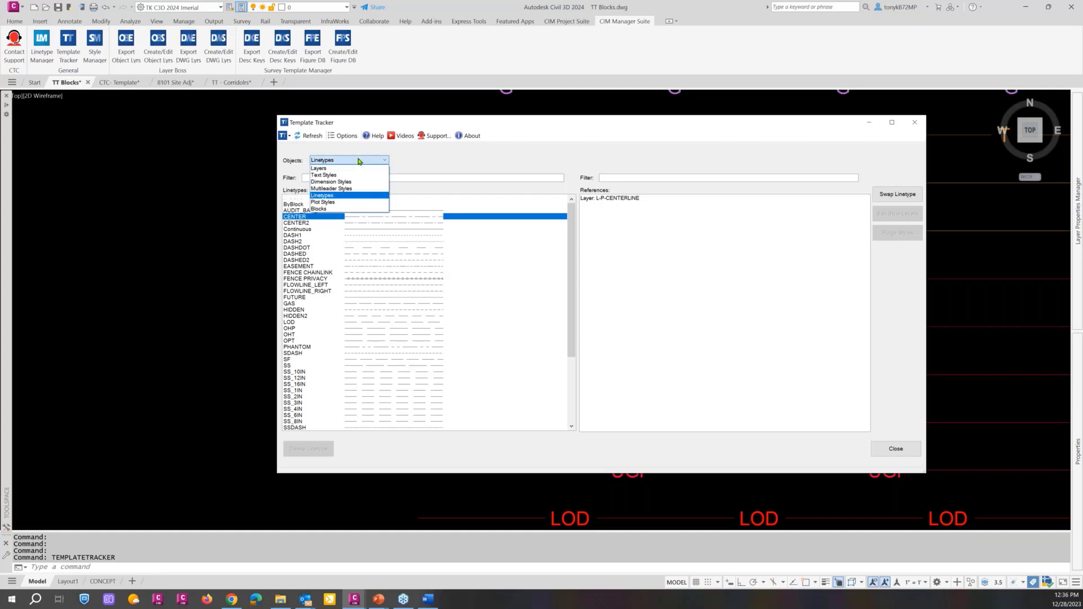
click(326, 168)
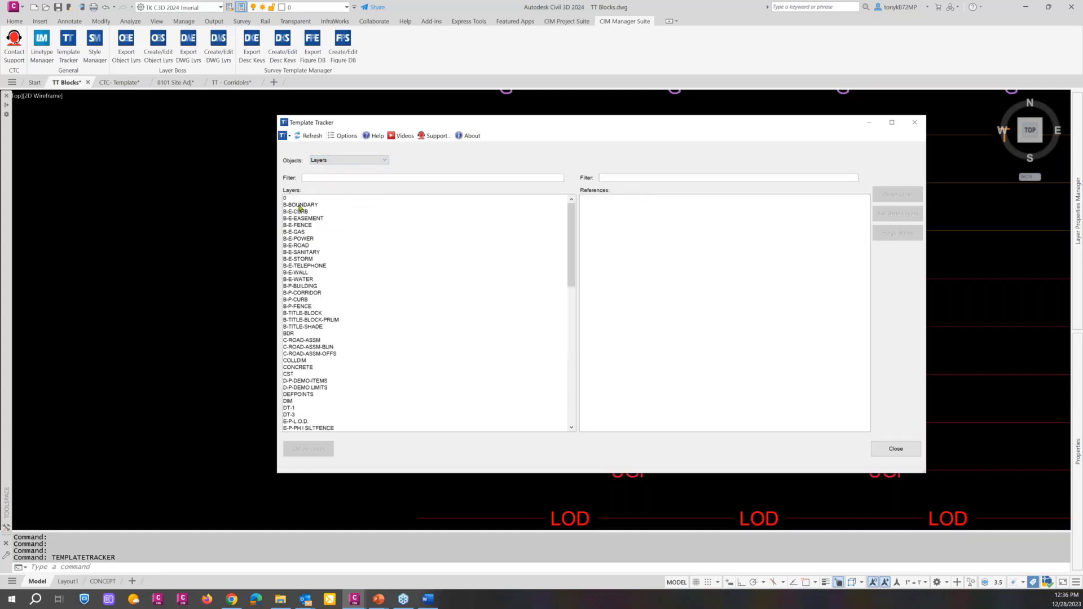
click(290, 199)
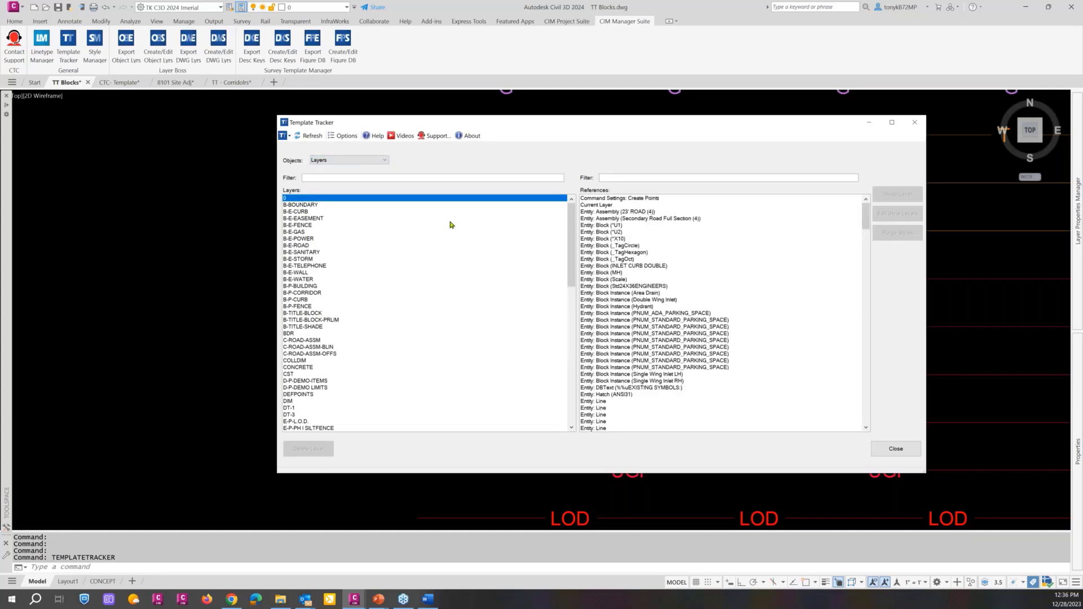
click(593, 232)
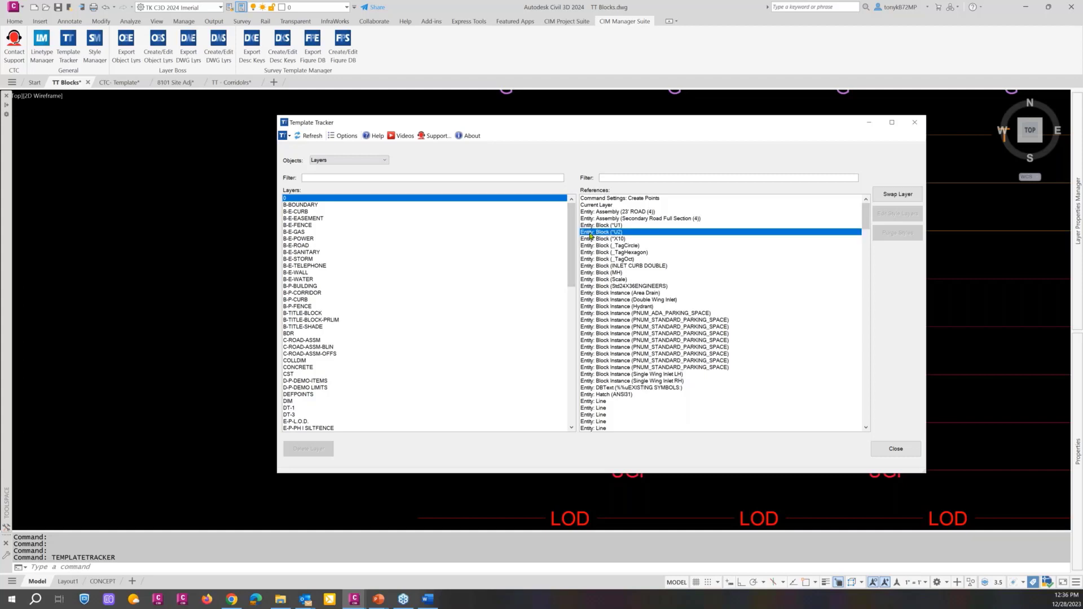
click(604, 279)
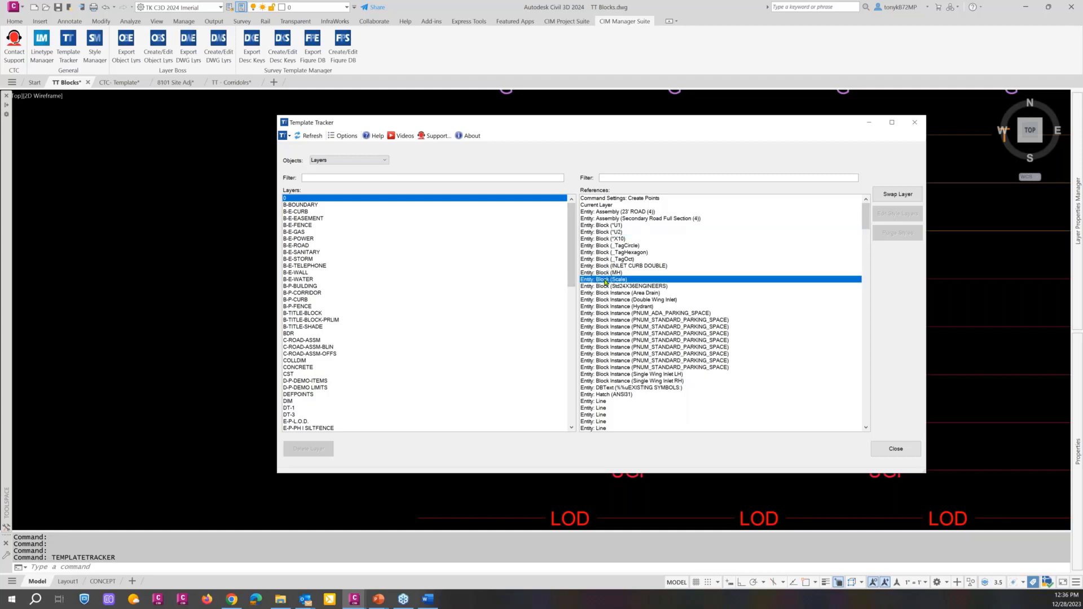
Step: Zoom to the first Line entity referencing layer 0 and move Template Tracker aside to view it in the drawing
click(599, 401)
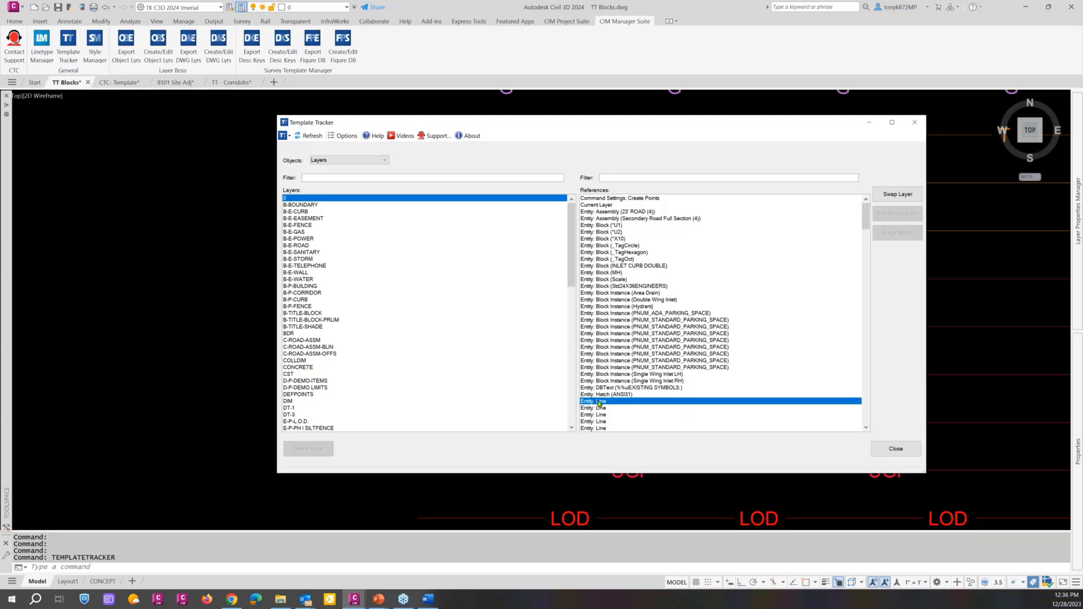
right_click(598, 401)
click(623, 409)
mouse_move(652, 131)
mouse_down()
mouse_move(602, 159)
mouse_move(1072, 243)
mouse_up()
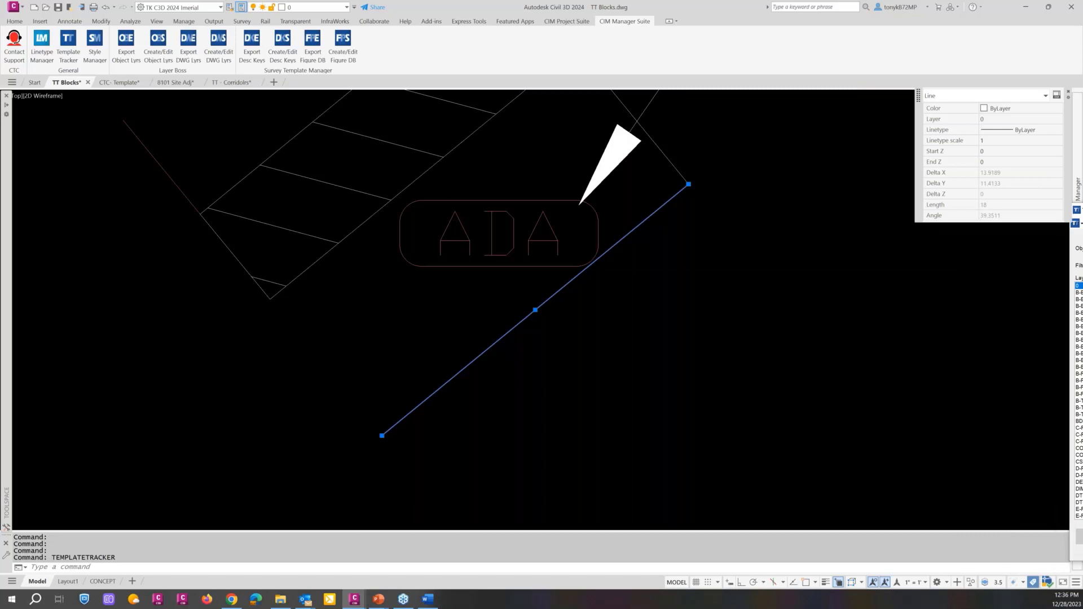
Step: Bring Template Tracker back, zoom to the MLeader (3) entity on layer 0, and close Template Tracker to view it
drag(1082, 211, 552, 113)
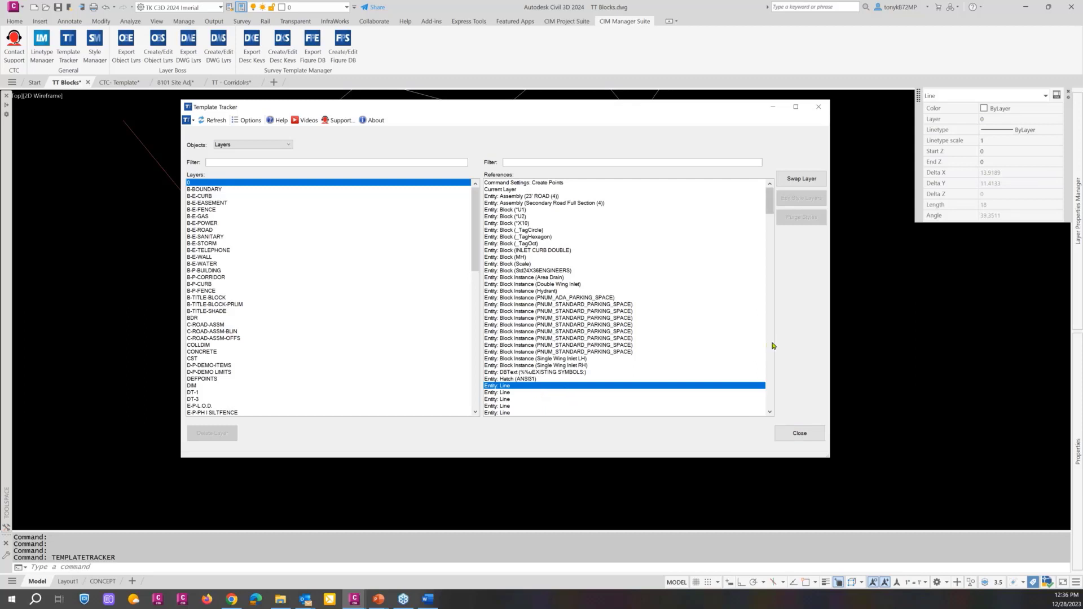
scroll(770, 348, down, 10)
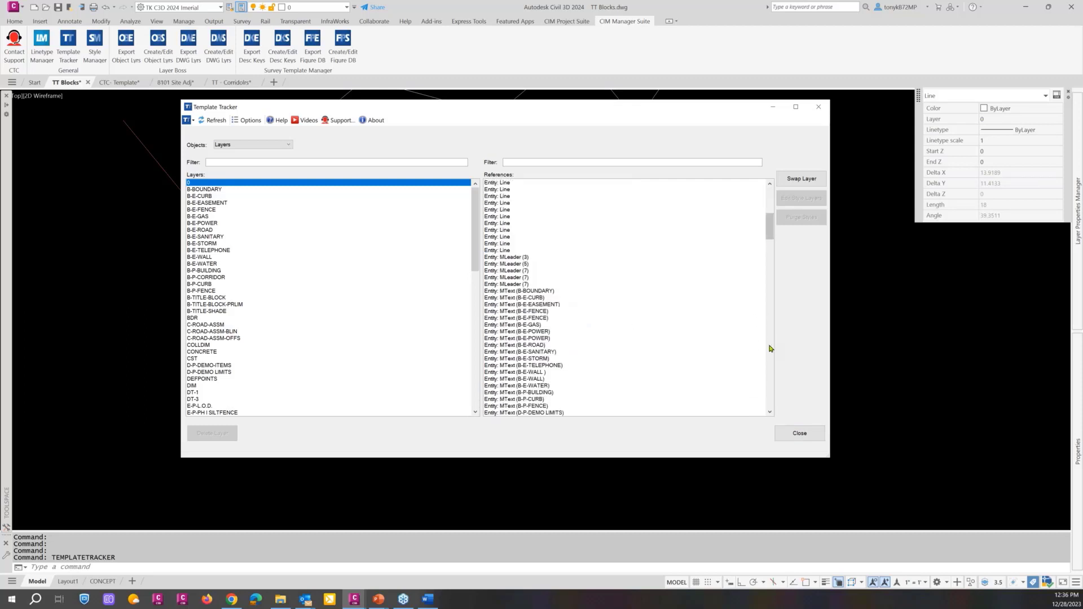
click(503, 218)
click(510, 258)
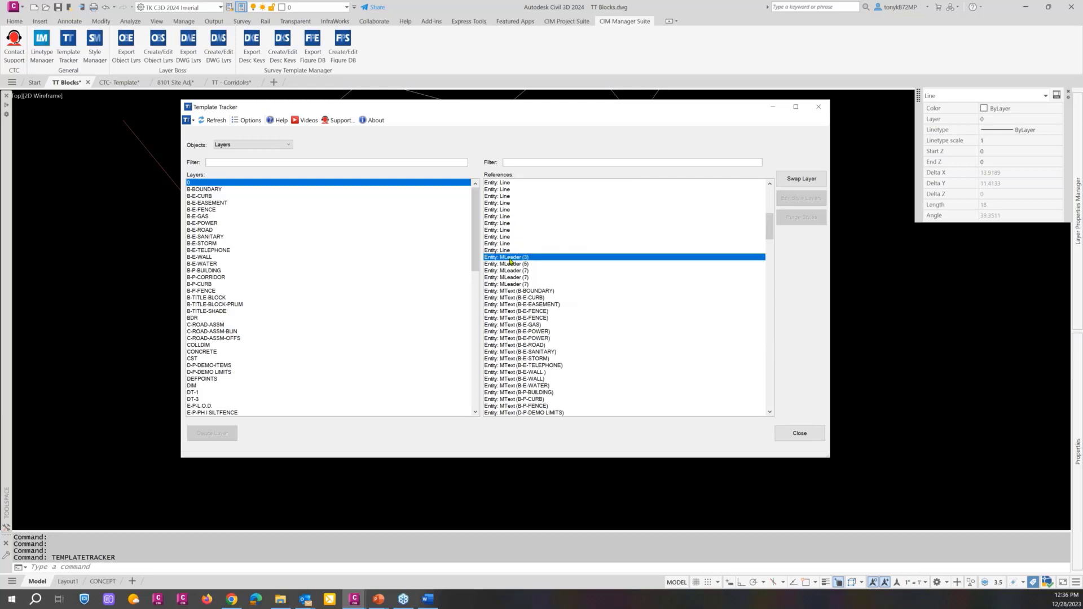
right_click(510, 260)
click(527, 263)
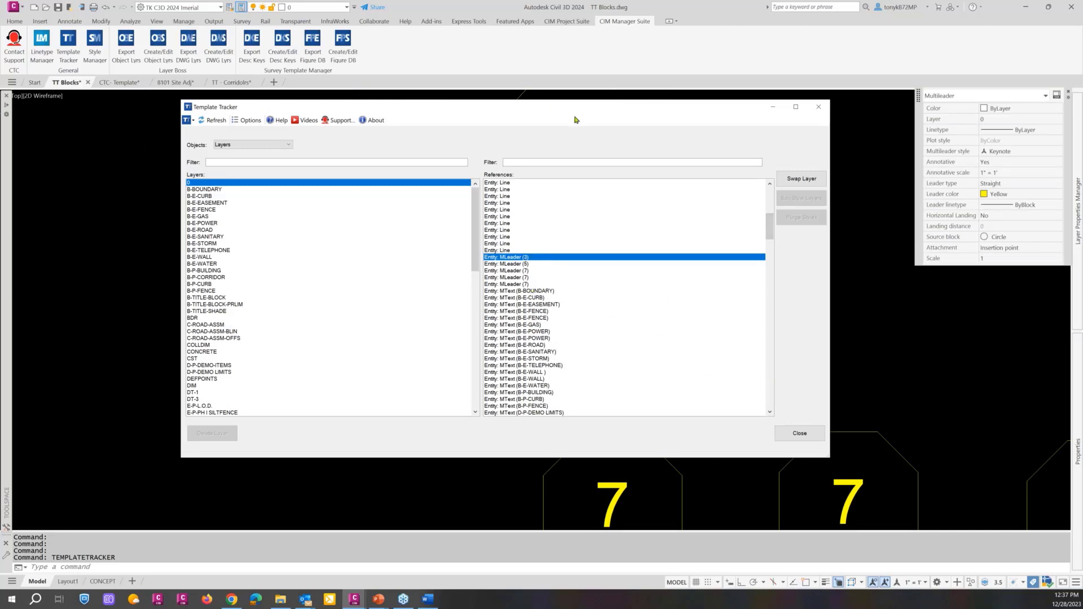
mouse_move(293, 107)
mouse_down()
mouse_move(754, 143)
mouse_move(1066, 144)
mouse_move(481, 70)
mouse_move(491, 79)
mouse_up()
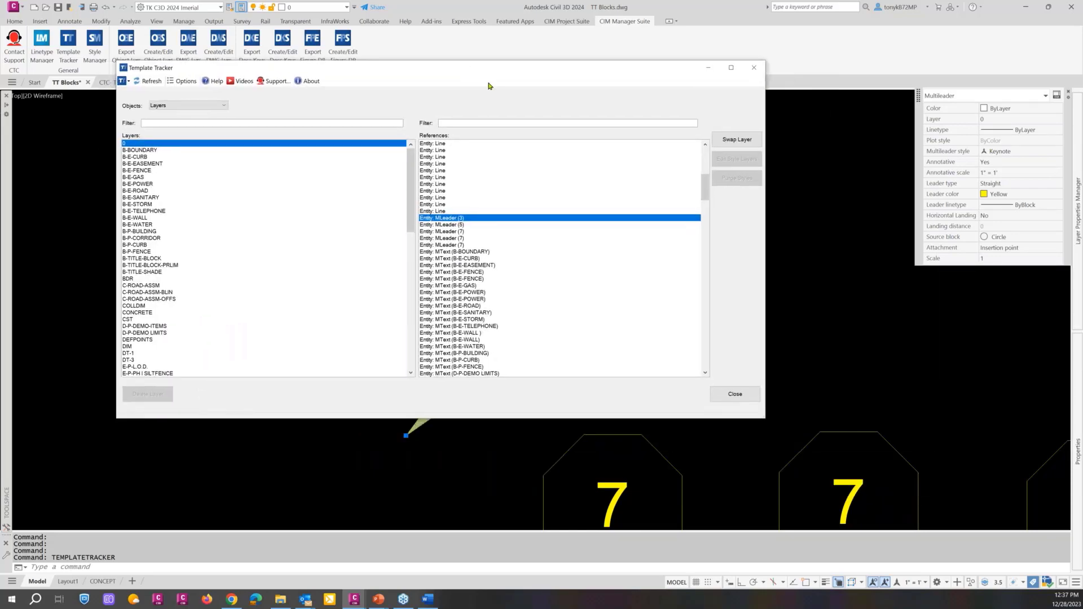
click(754, 67)
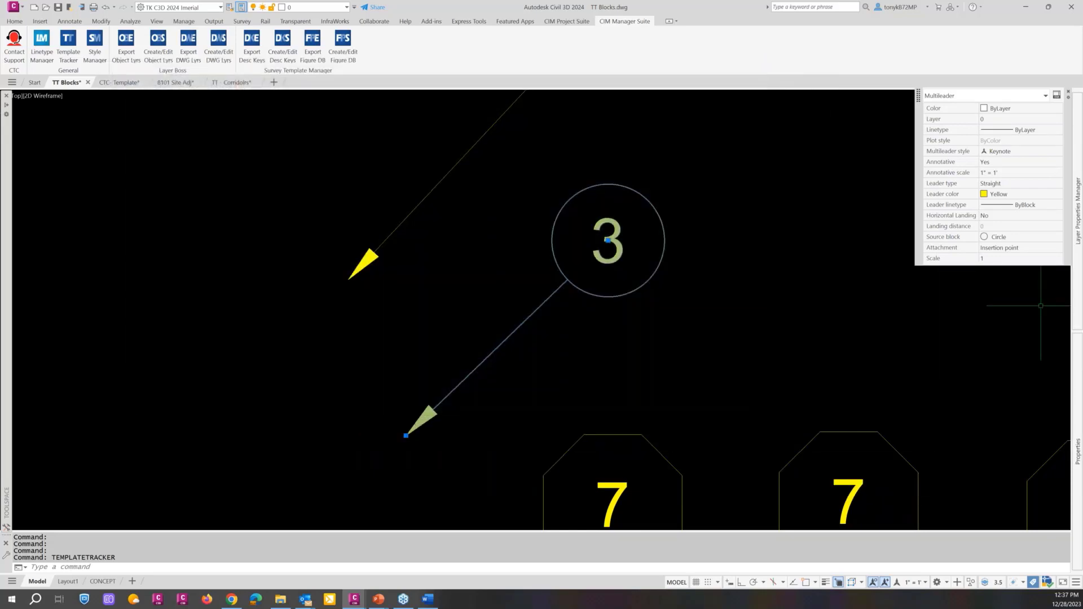